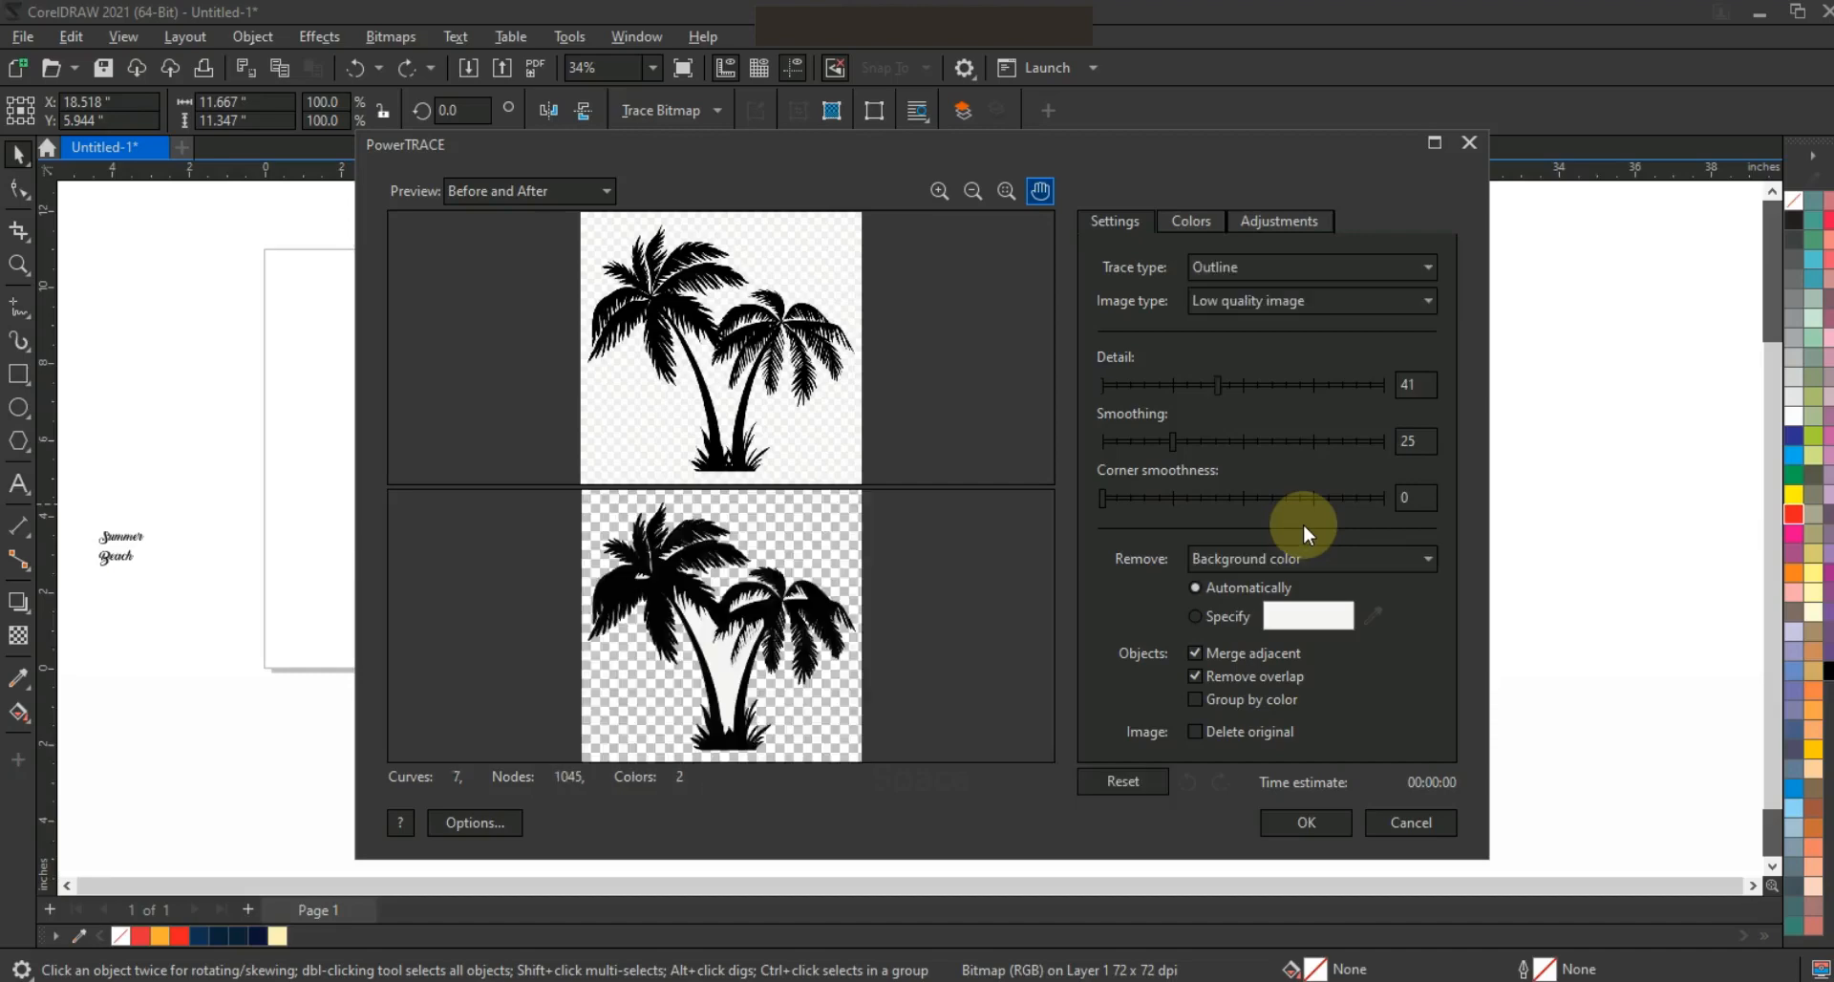
Trace the palm tree bitmap with Detail set to 100 and move the traced group to the right of the original
{"action": "left_click", "coordinate": [1384, 389]}
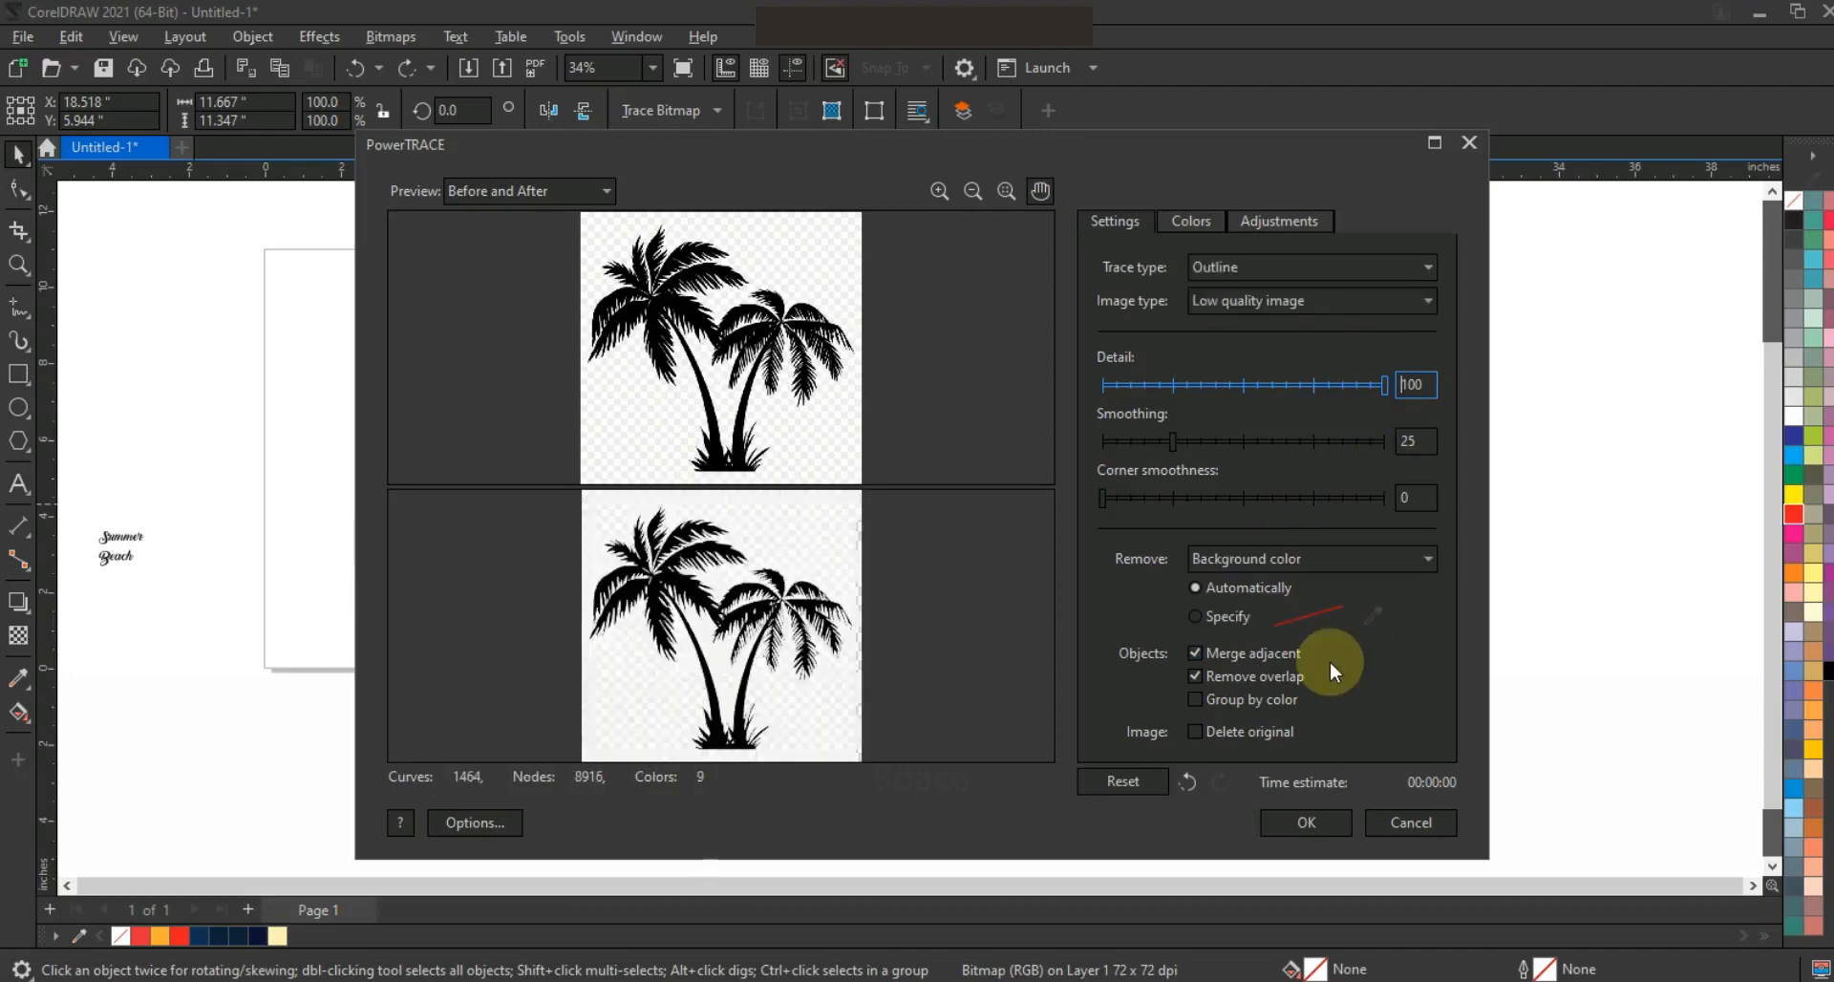
{"action": "left_click", "coordinate": [1309, 821]}
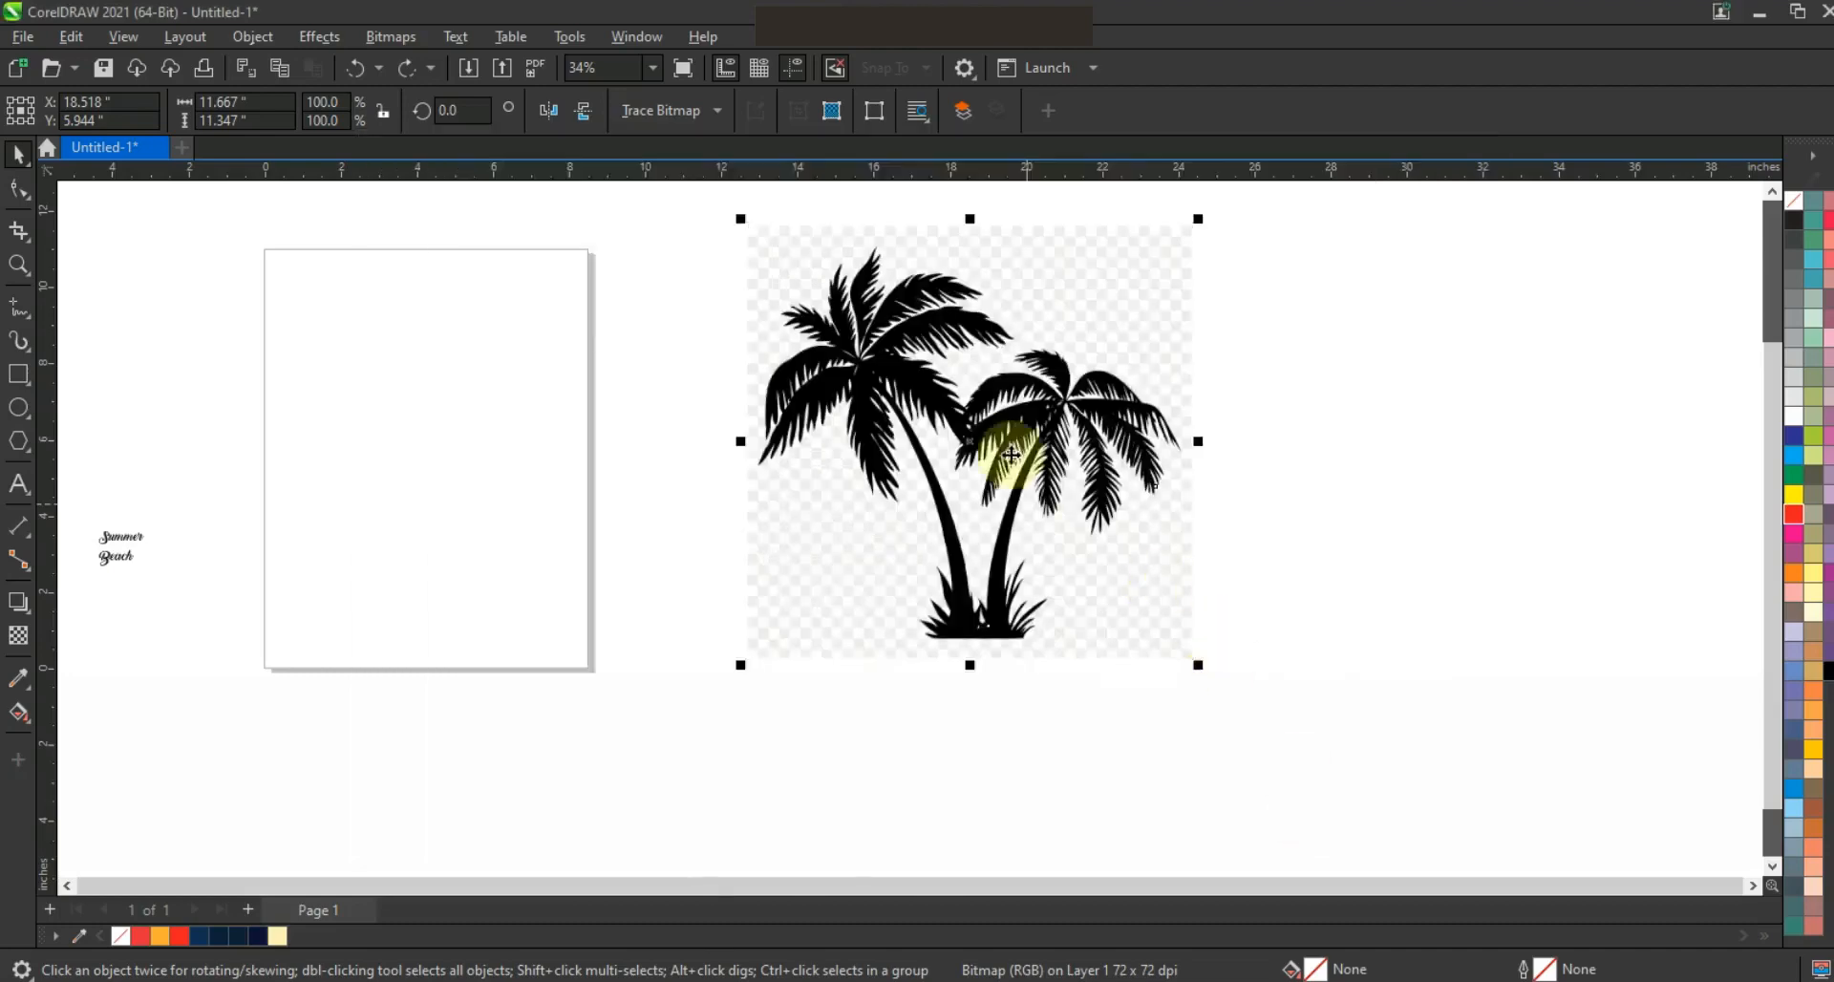
{"action": "left_click_drag", "start_coordinate": [1030, 432], "coordinate": [1491, 546]}
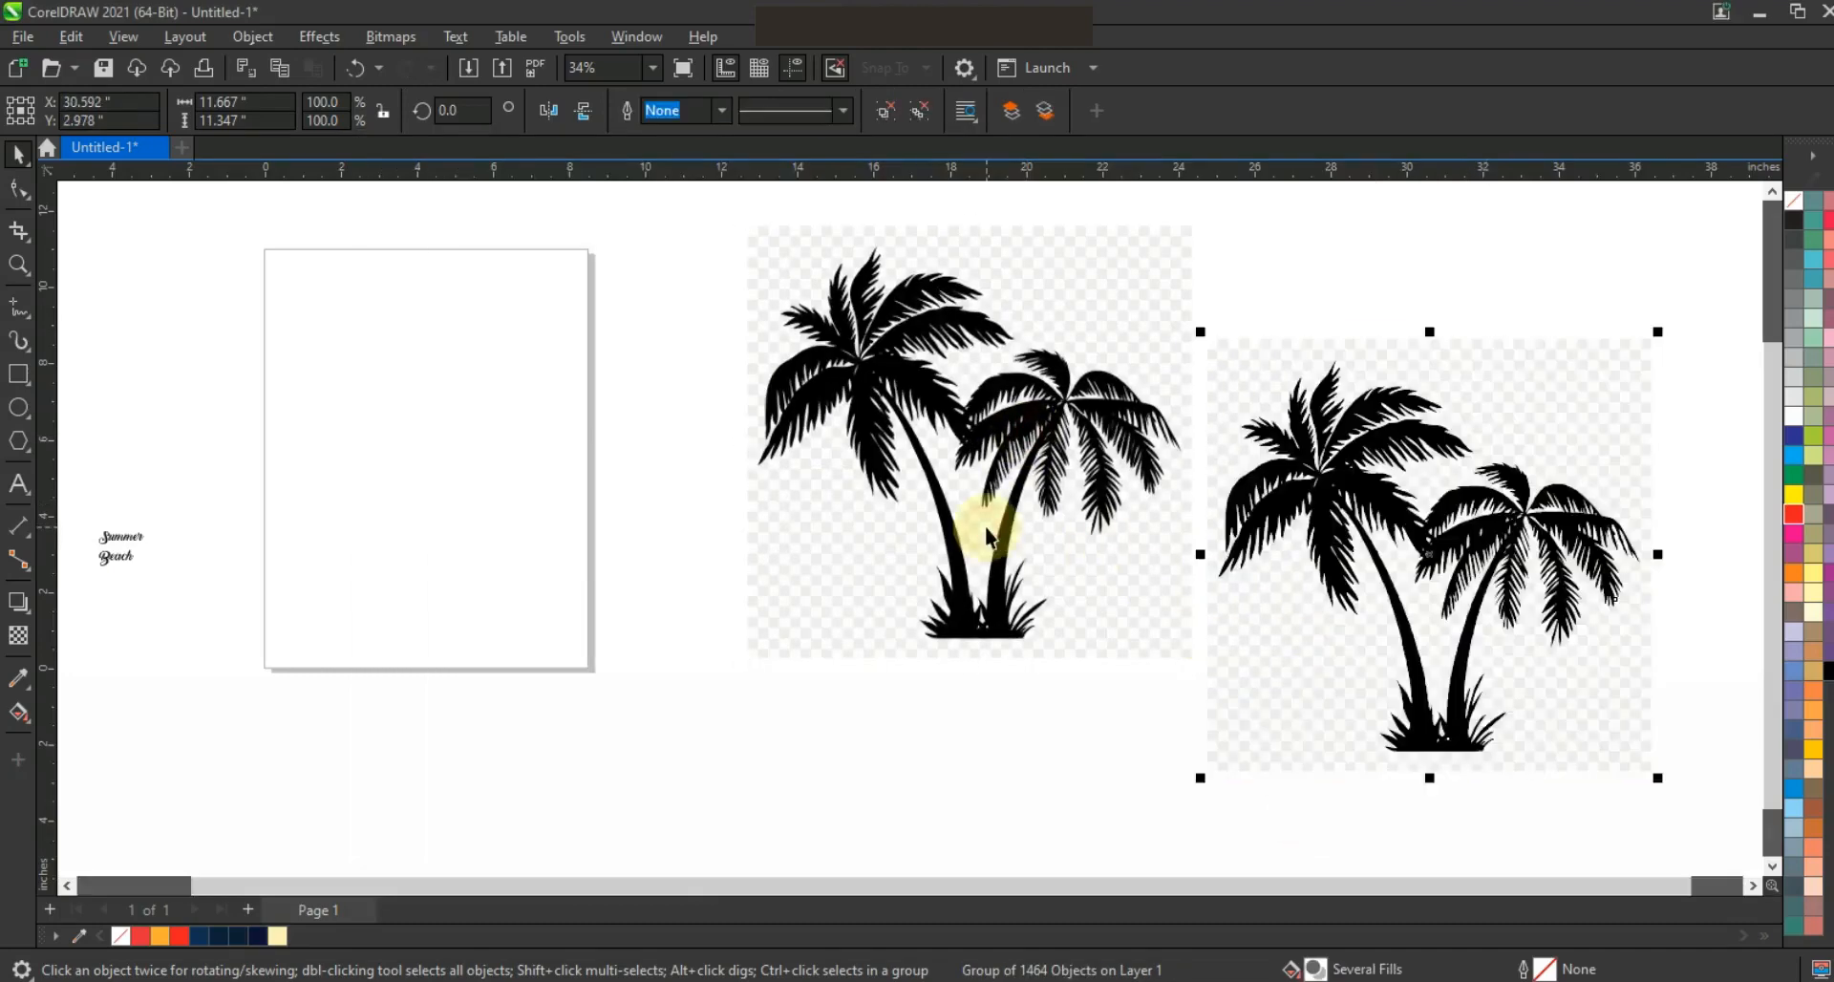
Delete the original palm tree bitmap
{"action": "left_click", "coordinate": [987, 529]}
{"action": "key", "text": "End"}
{"action": "key", "text": "Delete"}
Ungroup the traced artwork and pull the black palm tree shape out of its checkered background
{"action": "left_click", "coordinate": [1249, 483]}
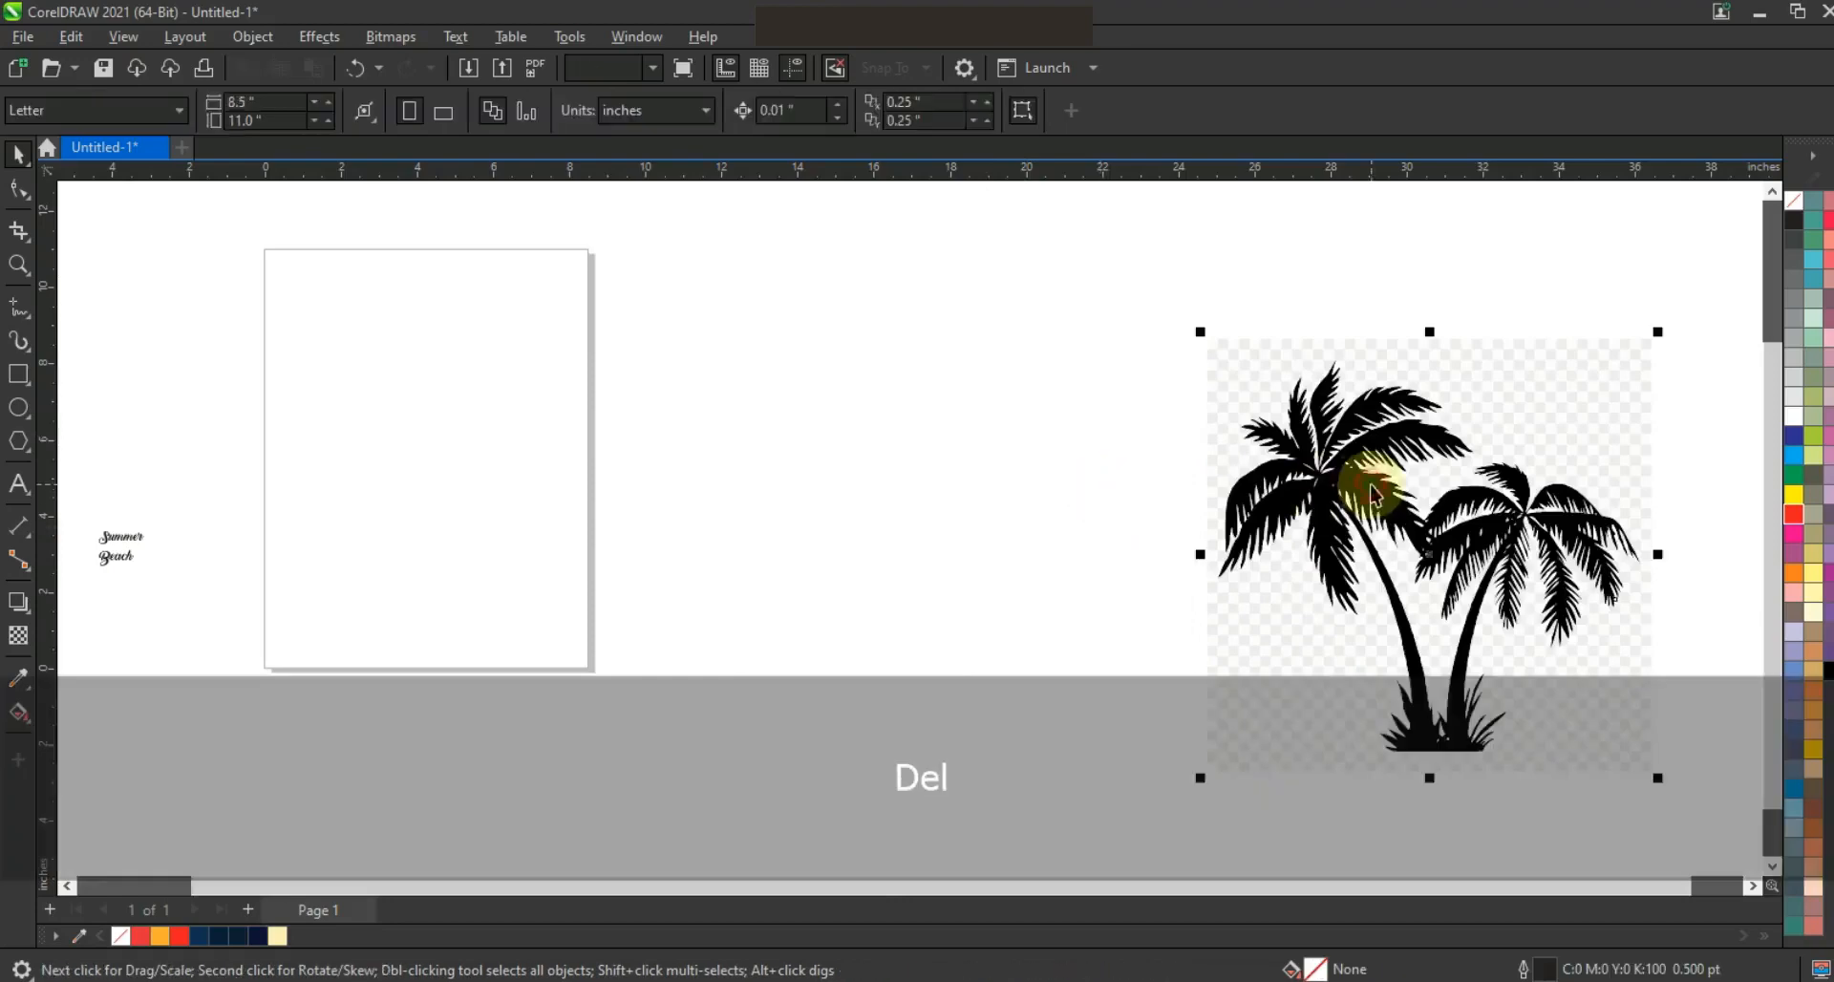
{"action": "left_click", "coordinate": [885, 111]}
{"action": "left_click", "coordinate": [966, 393]}
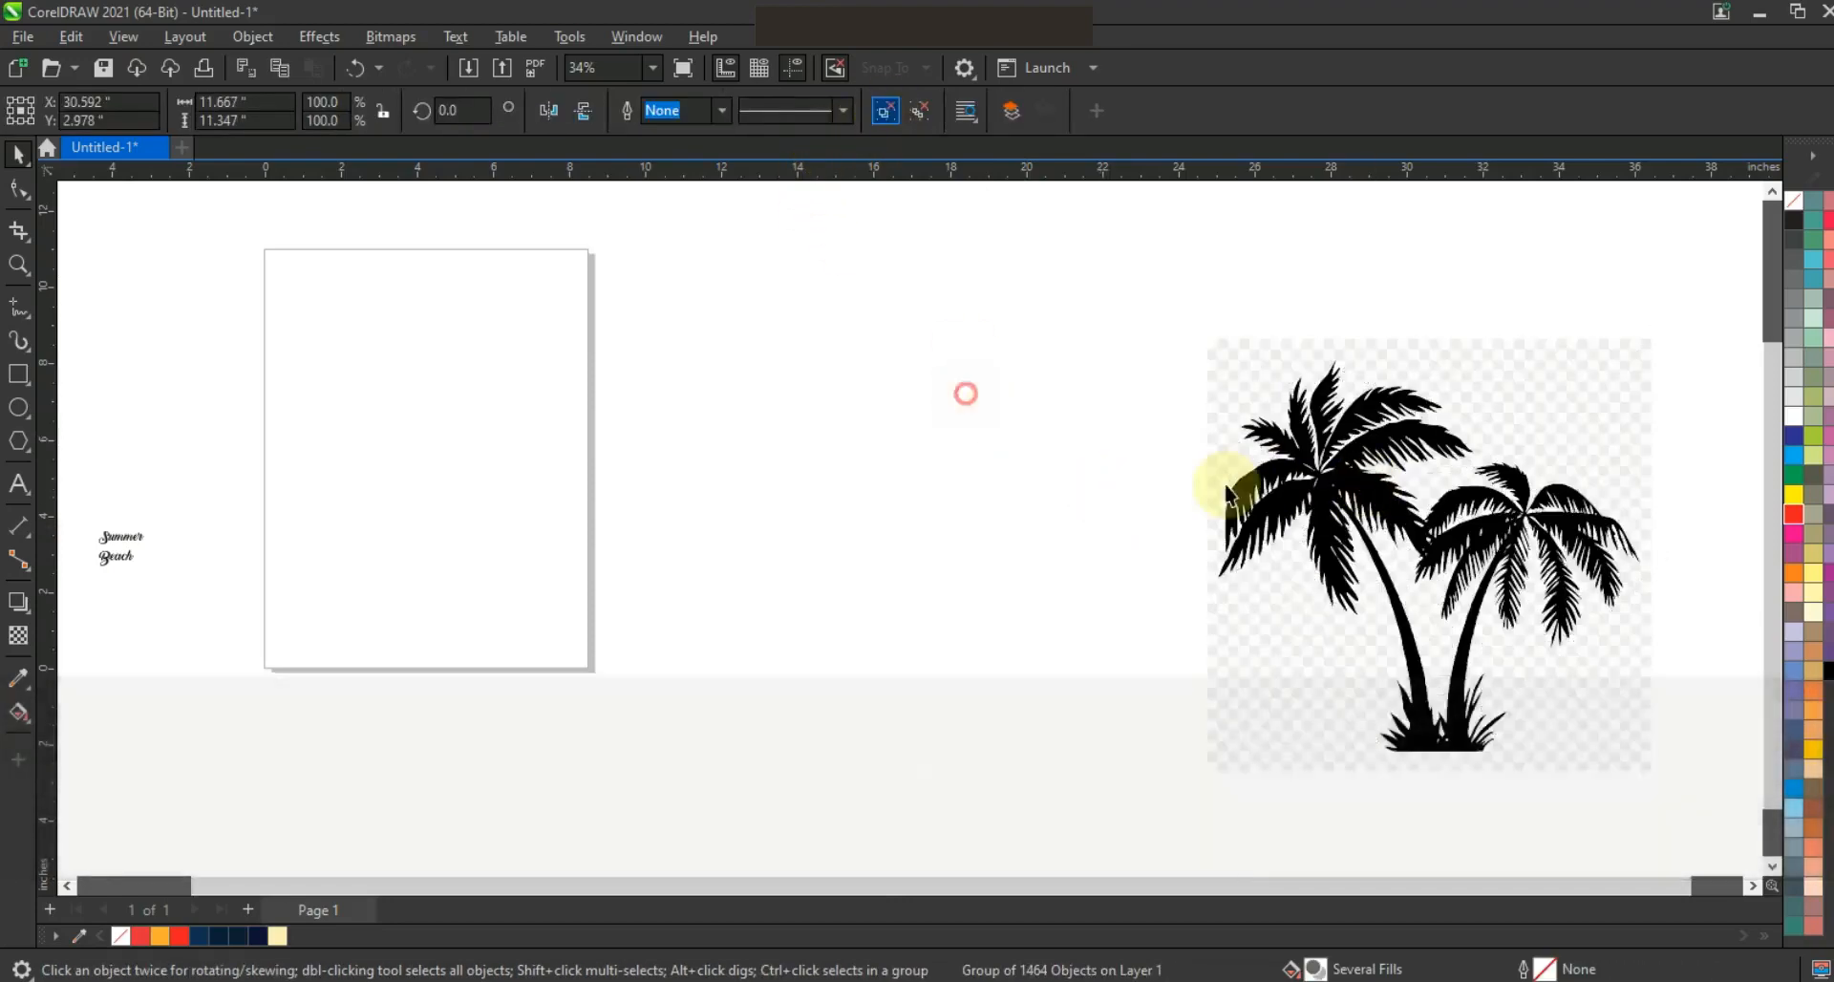
{"action": "left_click_drag", "start_coordinate": [1228, 471], "coordinate": [814, 473]}
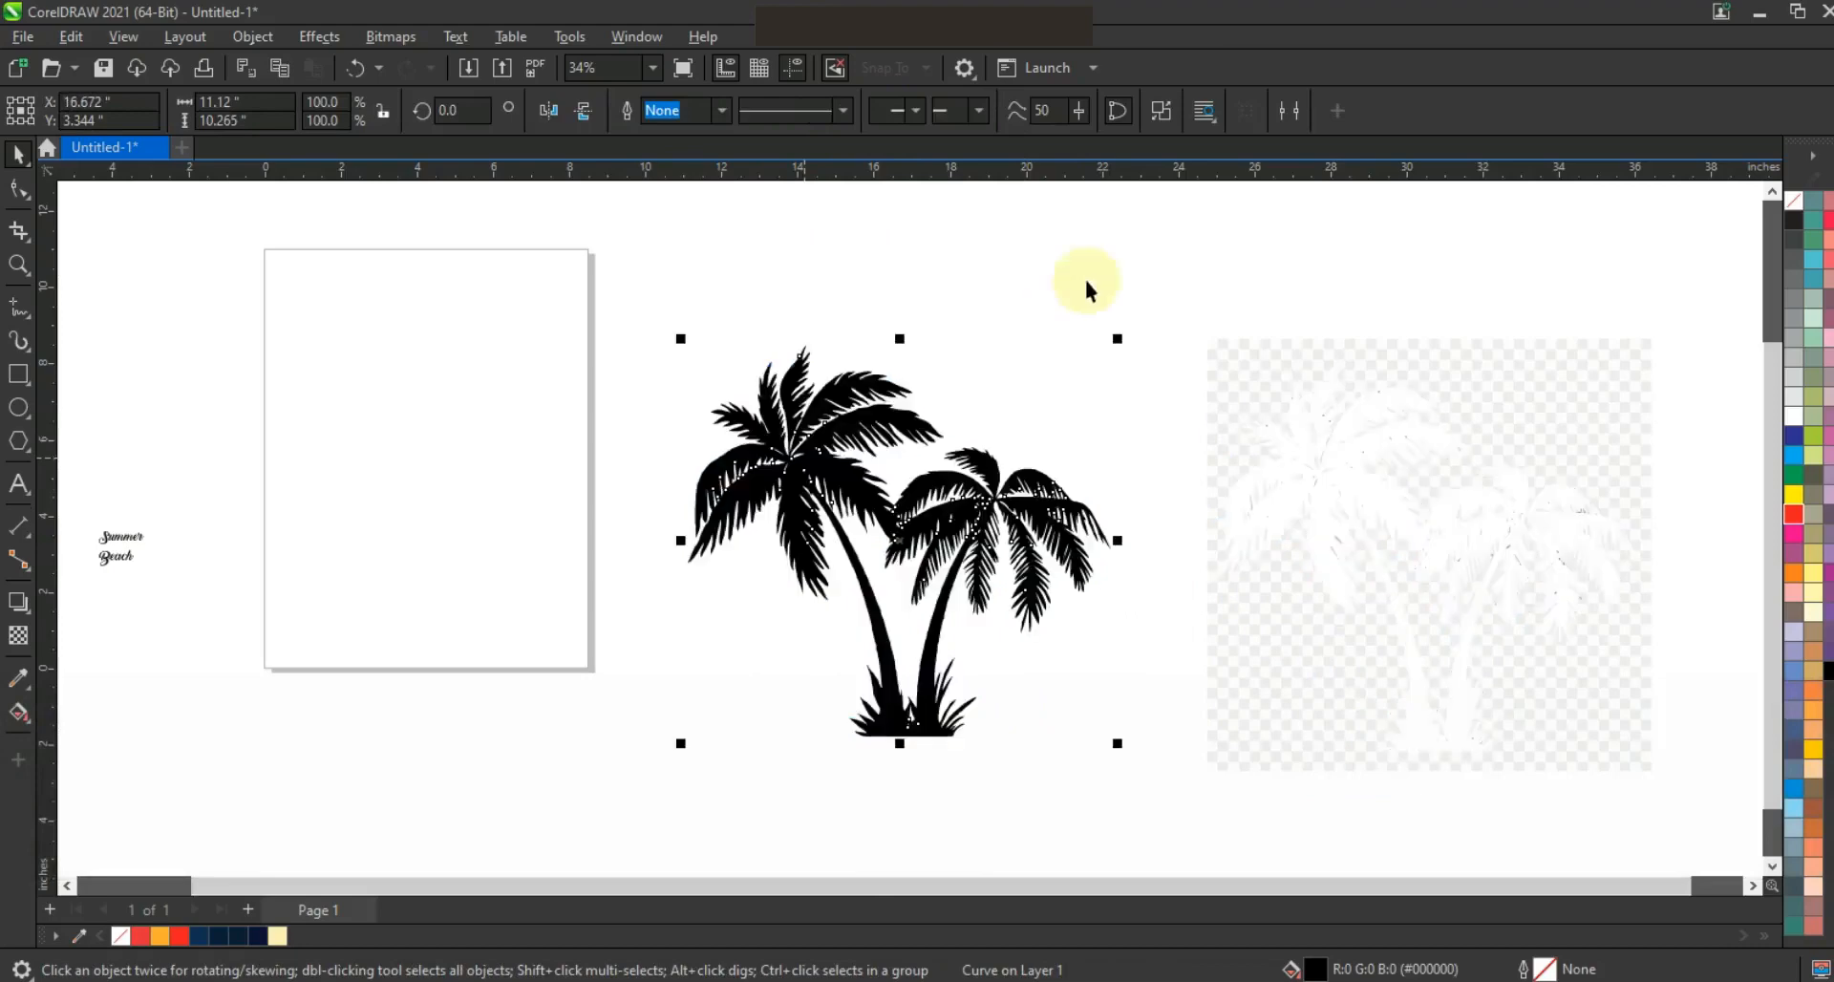
Delete the leftover background pieces, then move the black palm trees further right and scale them down
{"action": "left_click_drag", "start_coordinate": [1673, 757], "coordinate": [1669, 783]}
{"action": "key", "text": "Delete"}
{"action": "left_click_drag", "start_coordinate": [996, 511], "coordinate": [1439, 573]}
{"action": "left_click_drag", "start_coordinate": [1518, 675], "coordinate": [1385, 626]}
Draw a circle about 6.55 inches in diameter with a 2.0 pt outline to the left of the palm trees
{"action": "left_click", "coordinate": [18, 265]}
{"action": "left_click_drag", "start_coordinate": [675, 313], "coordinate": [1462, 673]}
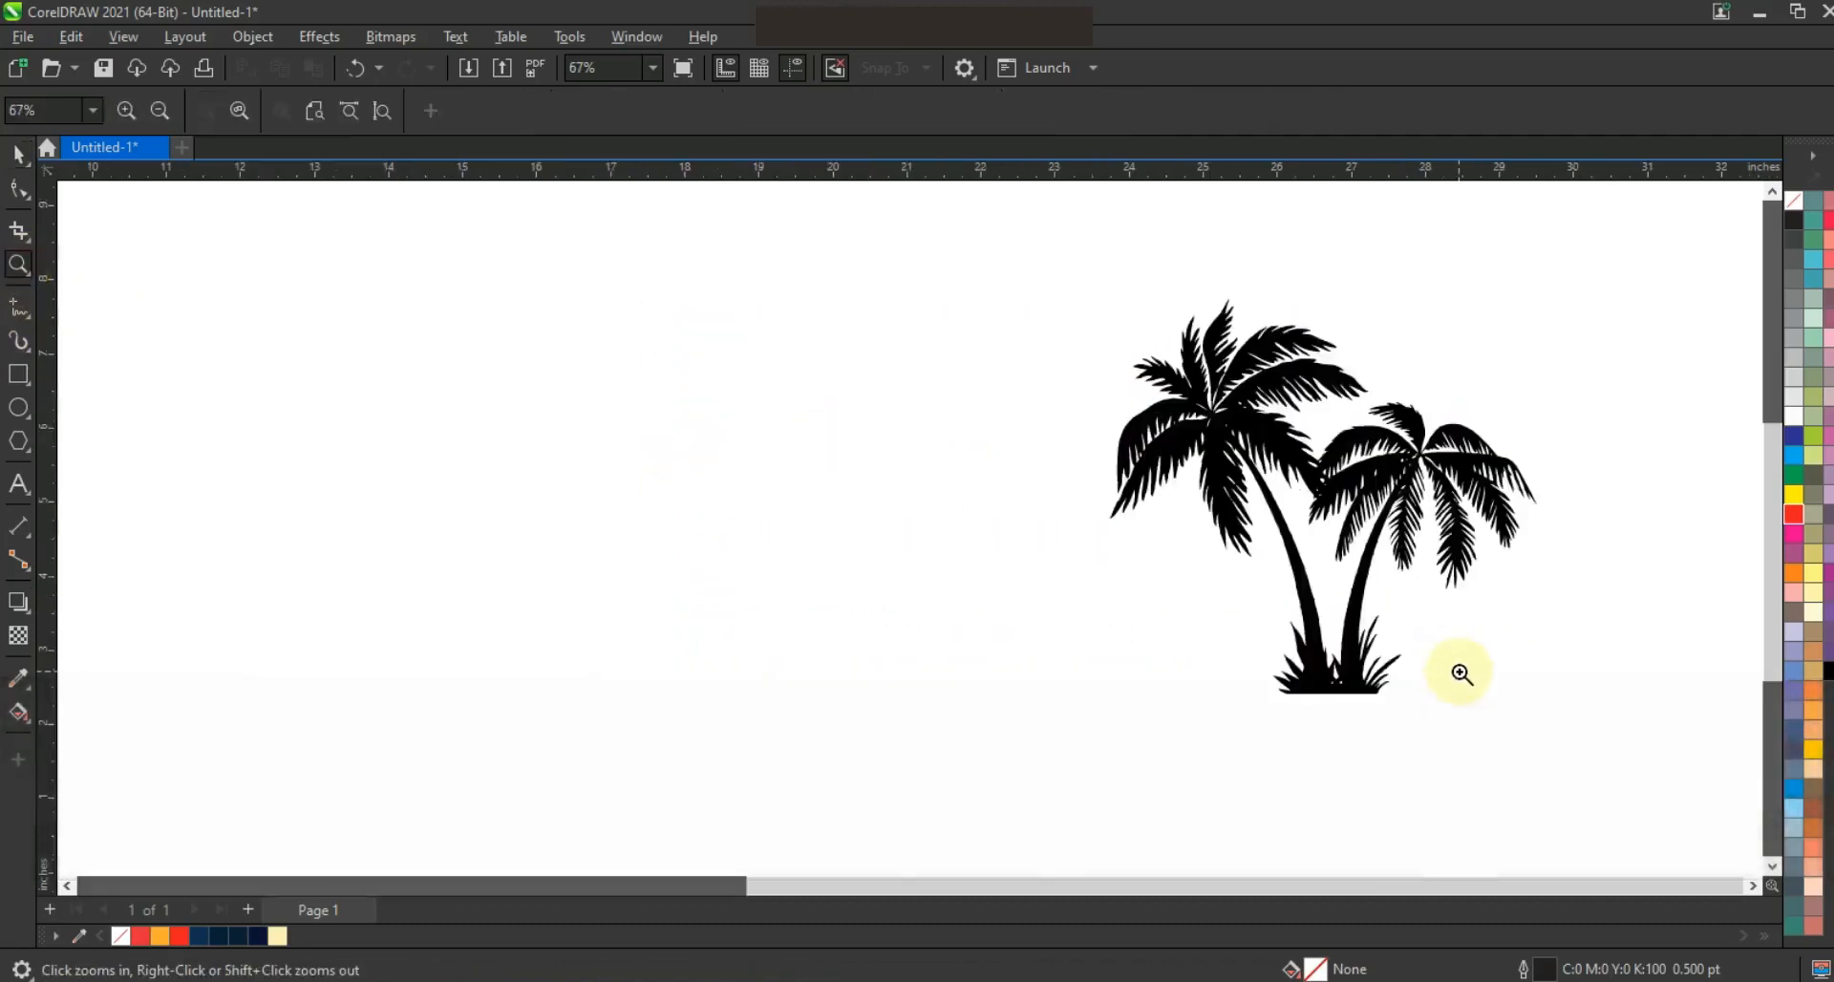
{"action": "left_click", "coordinate": [18, 408]}
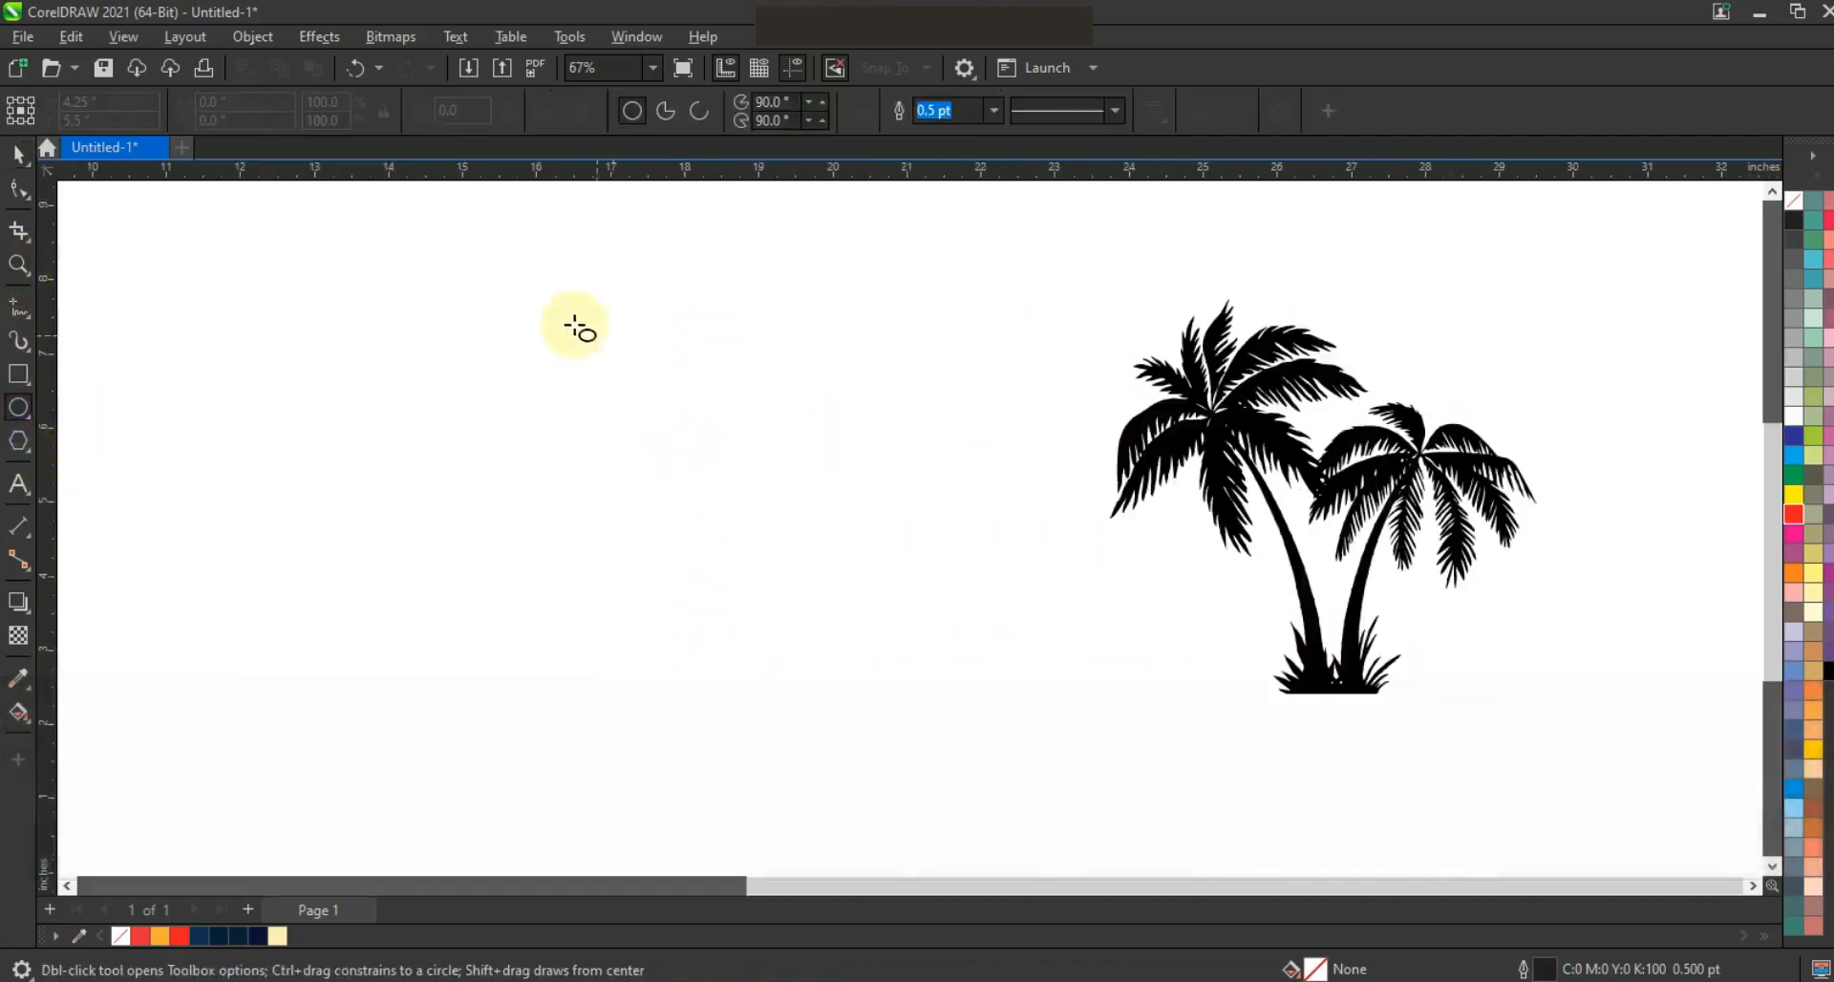
{"action": "left_click", "coordinate": [995, 115]}
{"action": "left_click", "coordinate": [936, 246]}
{"action": "left_click_drag", "start_coordinate": [471, 276], "coordinate": [730, 759]}
{"action": "key", "text": "space"}
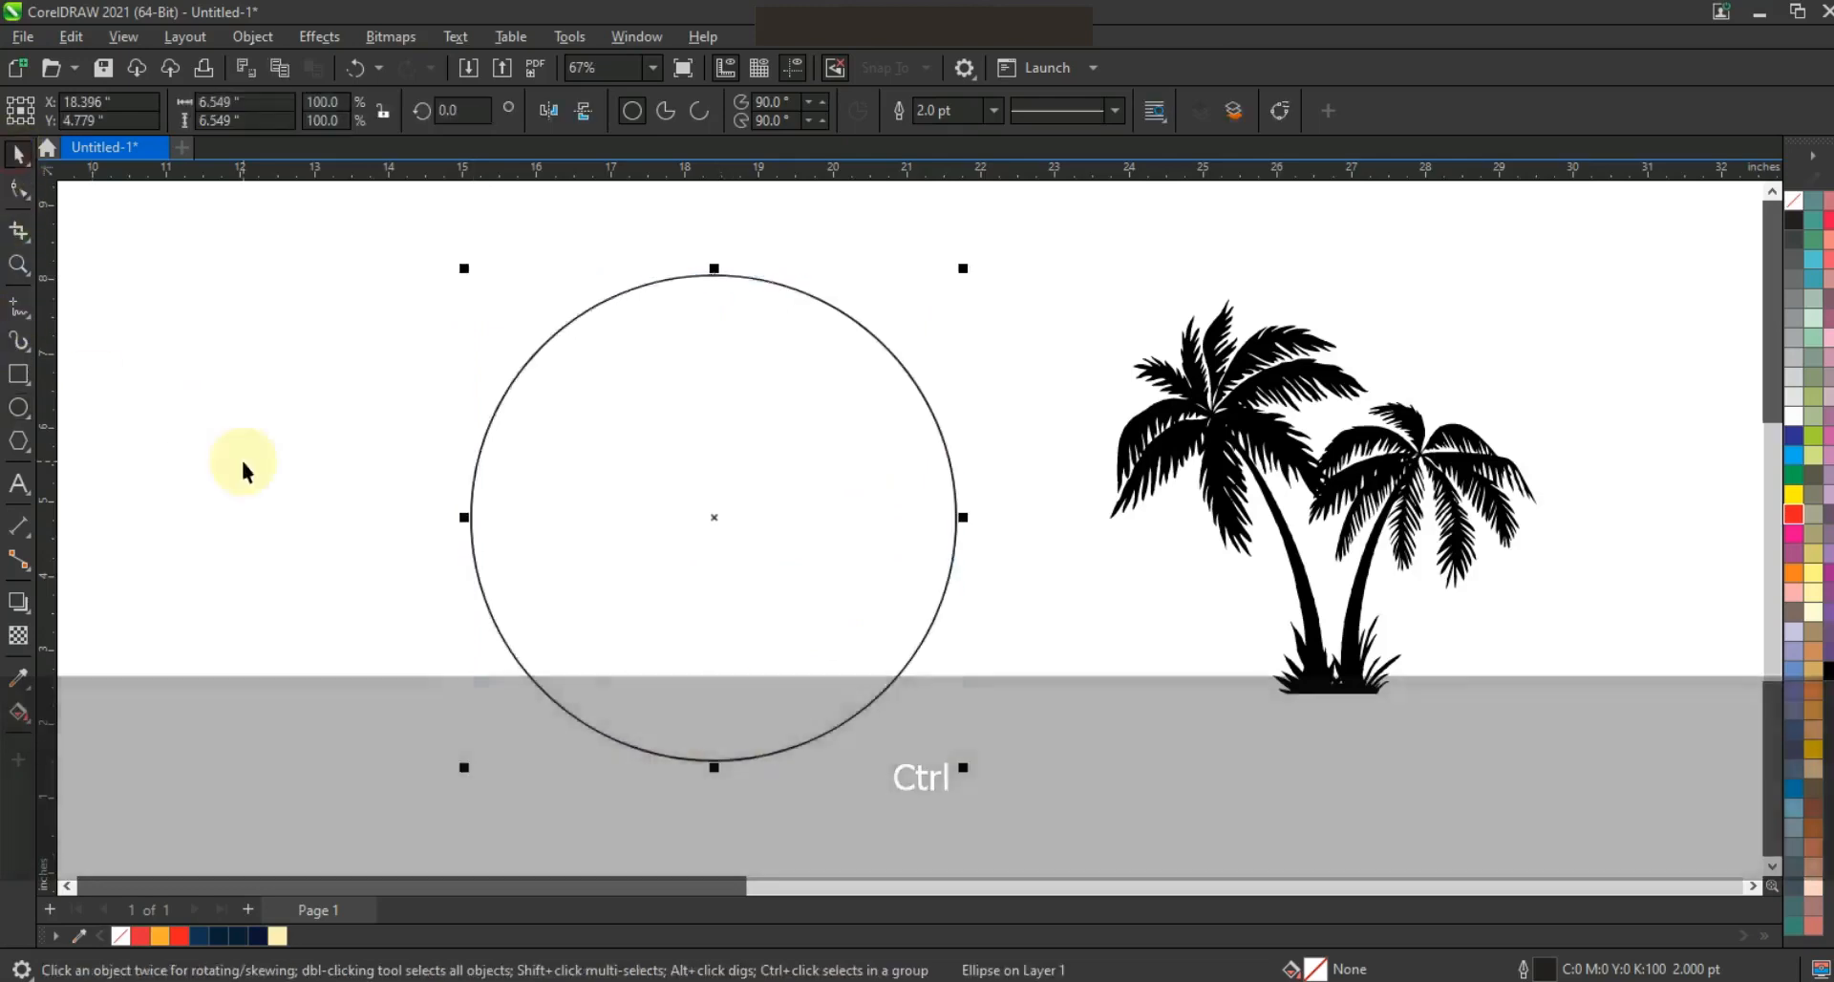
Duplicate the circle in place and shrink the copy to about 5.97 inches, sitting off-centre inside the original
{"action": "key", "text": "KP_Add"}
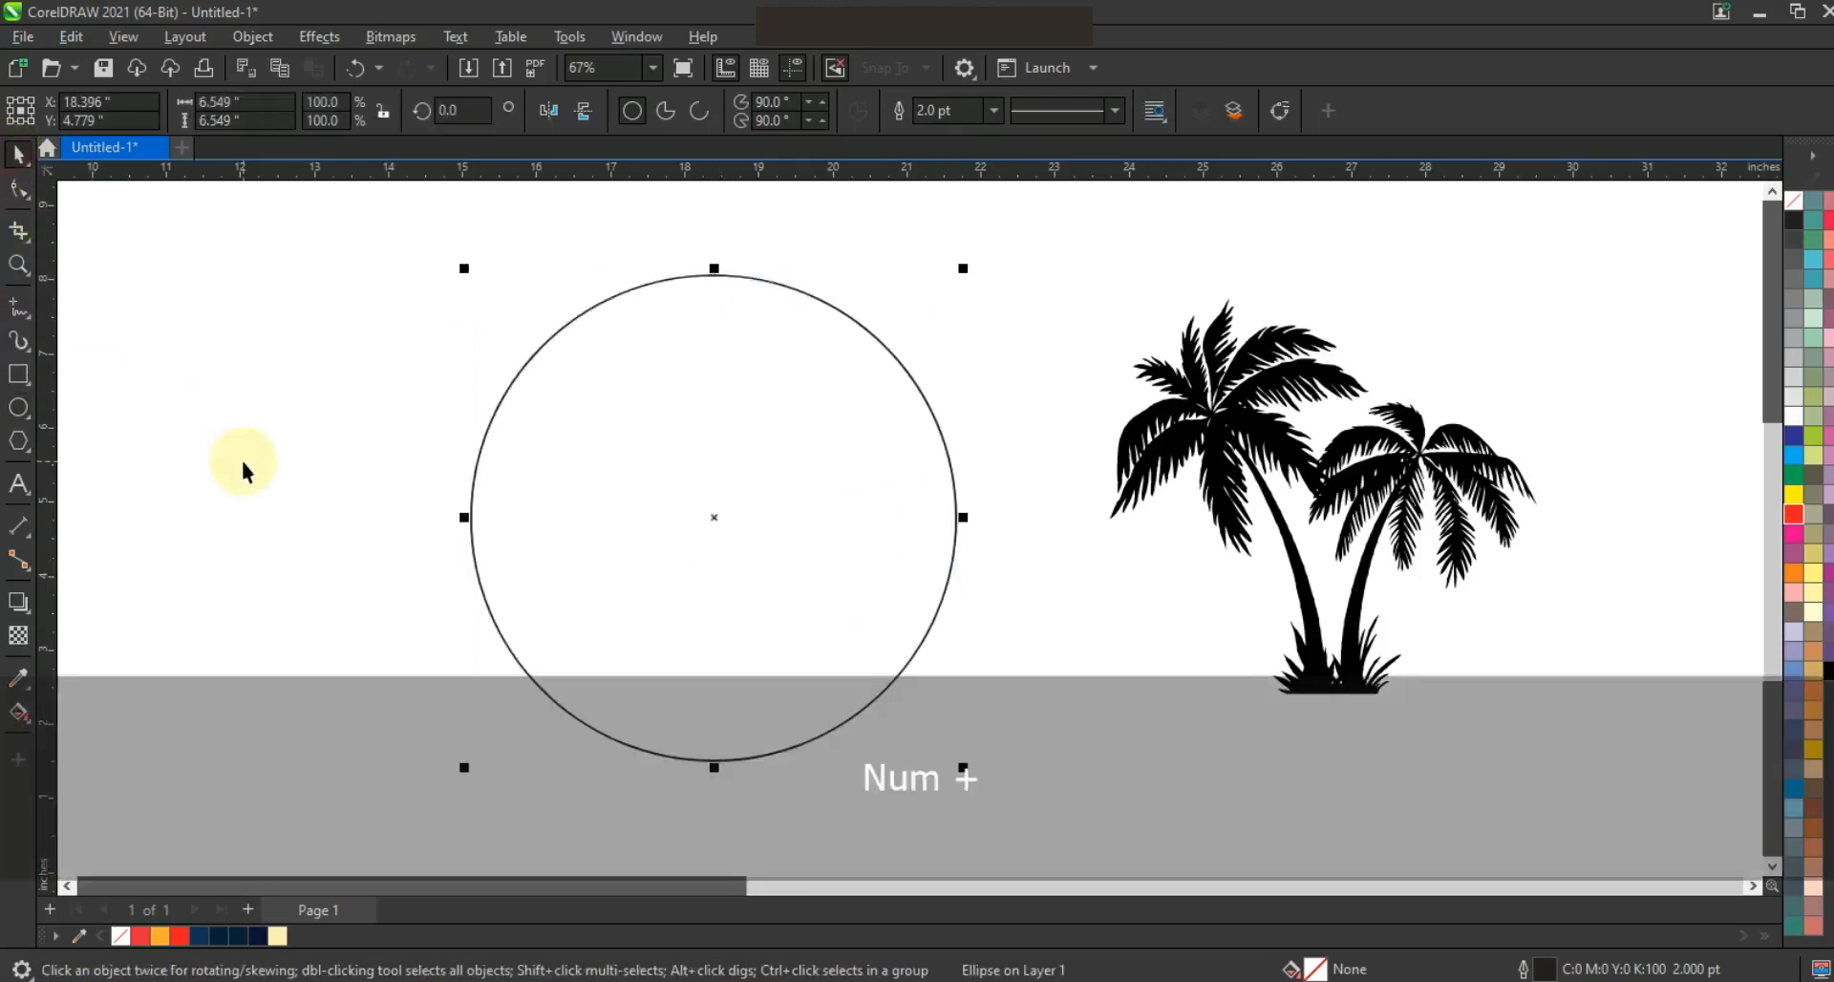
{"action": "left_click_drag", "start_coordinate": [963, 271], "coordinate": [954, 282]}
{"action": "left_click_drag", "start_coordinate": [477, 755], "coordinate": [491, 739]}
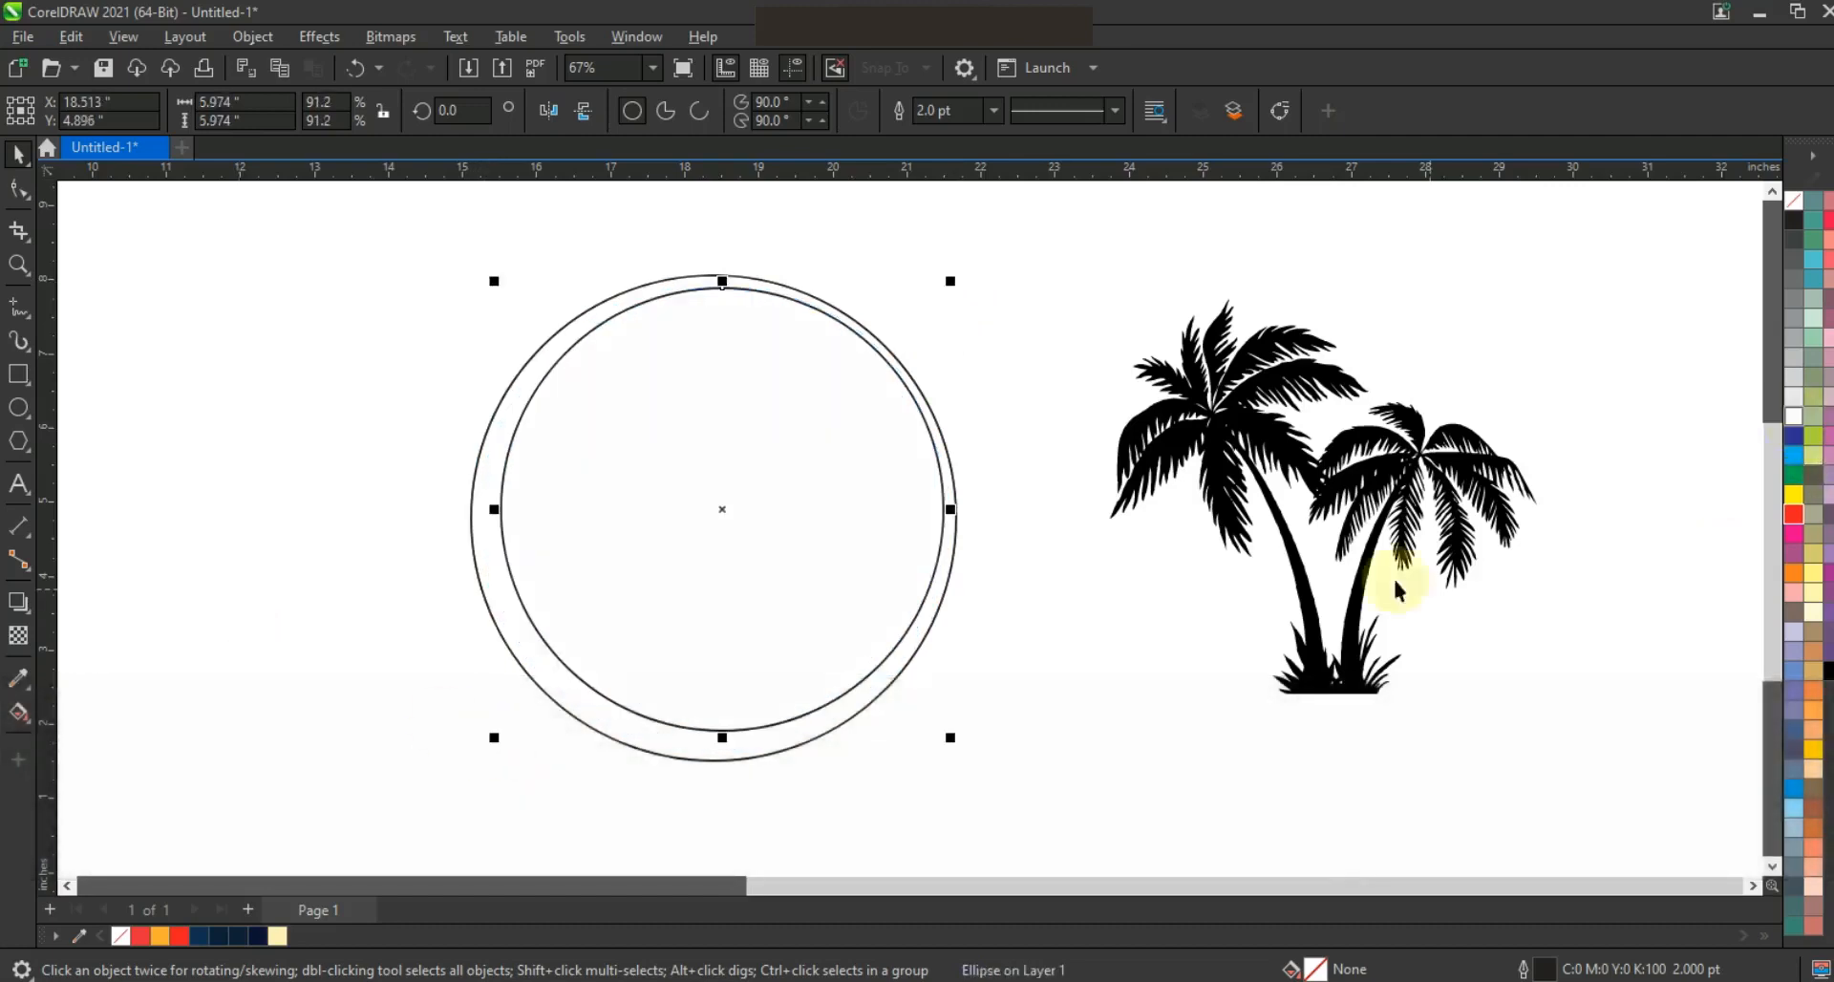
Fill the outer circle with dark navy so it forms a crescent-like ring
{"action": "left_click", "coordinate": [774, 748]}
{"action": "left_click", "coordinate": [255, 936]}
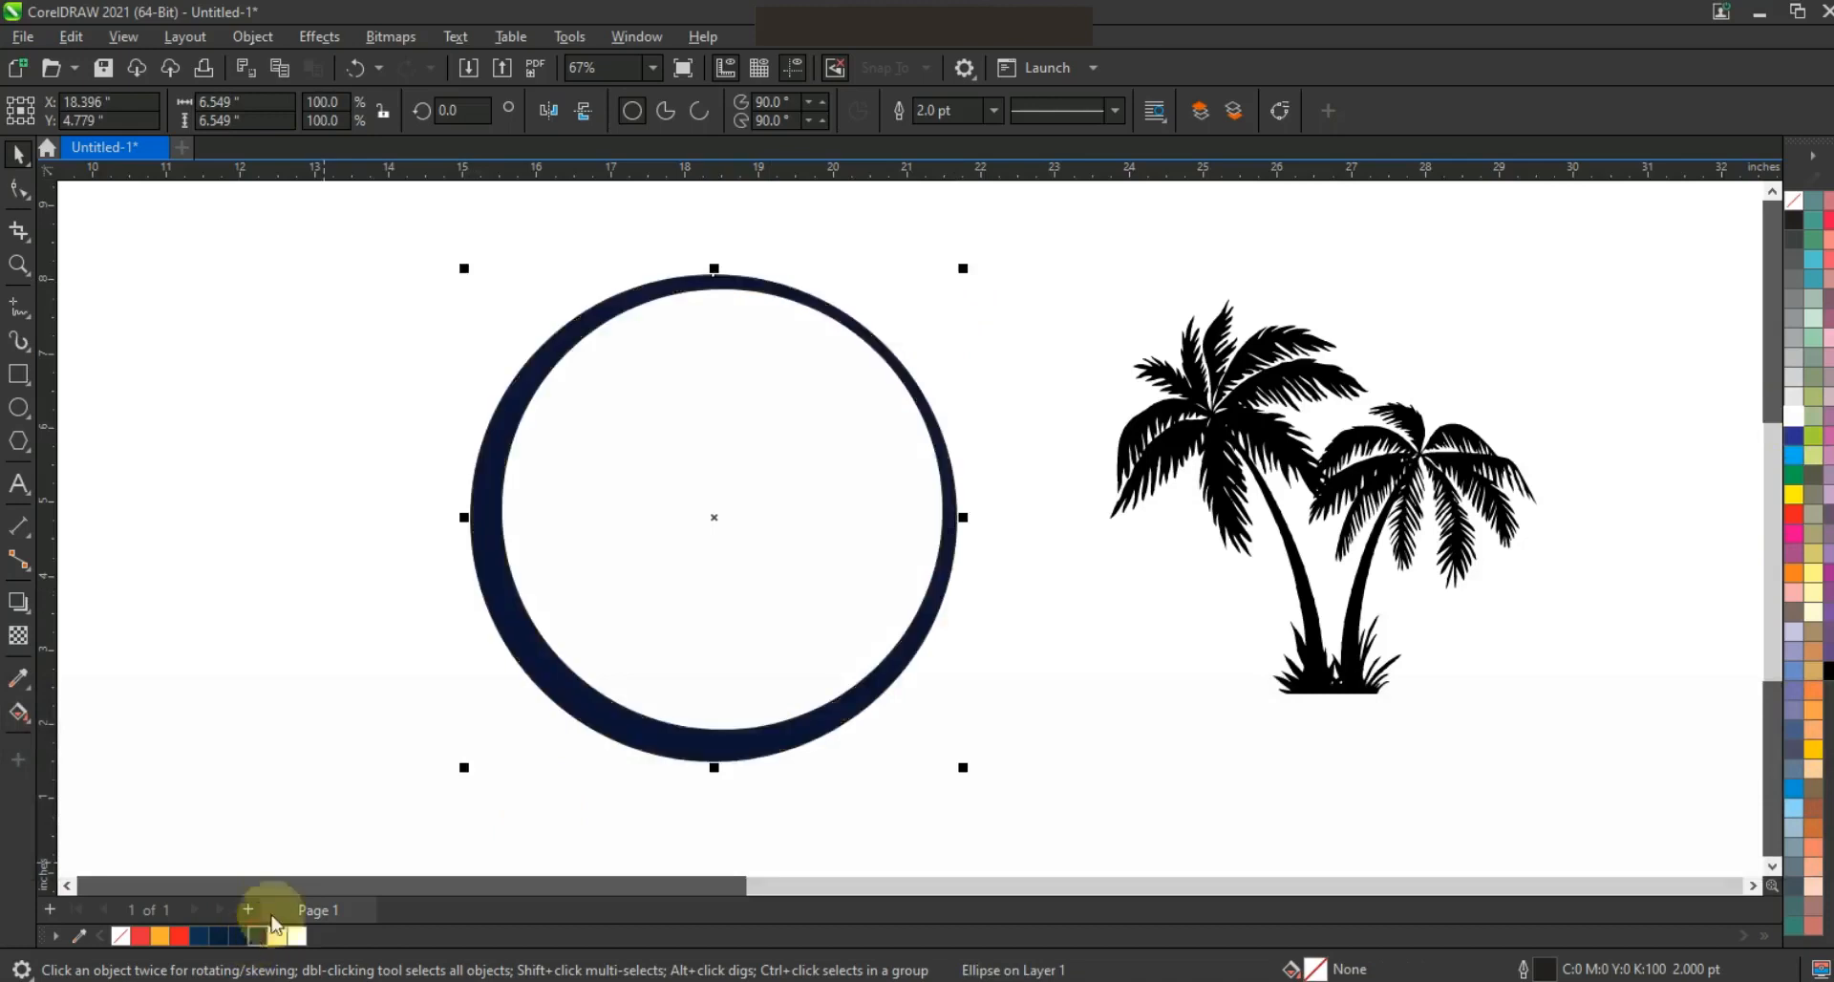
{"action": "left_click", "coordinate": [326, 637]}
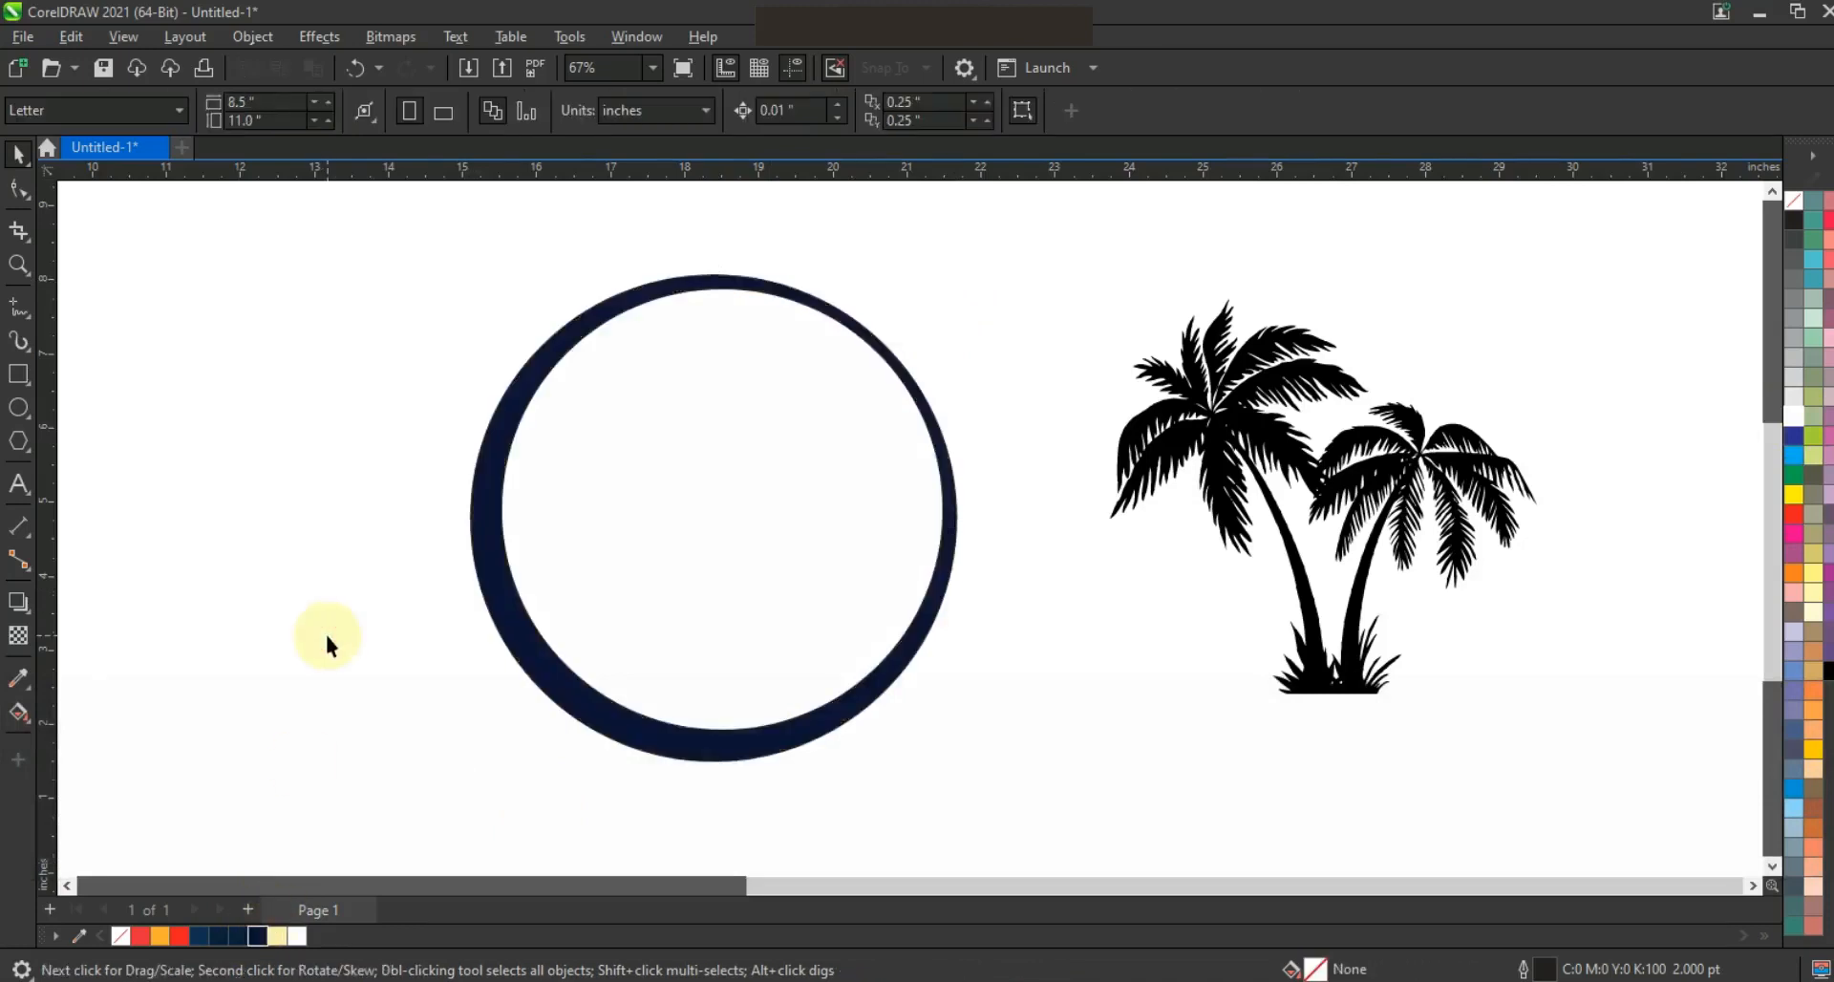
Draw a wavy freehand line about 7.6 inches long horizontally across the middle of the circles
{"action": "left_click", "coordinate": [23, 309]}
{"action": "left_click_drag", "start_coordinate": [955, 532], "coordinate": [835, 541]}
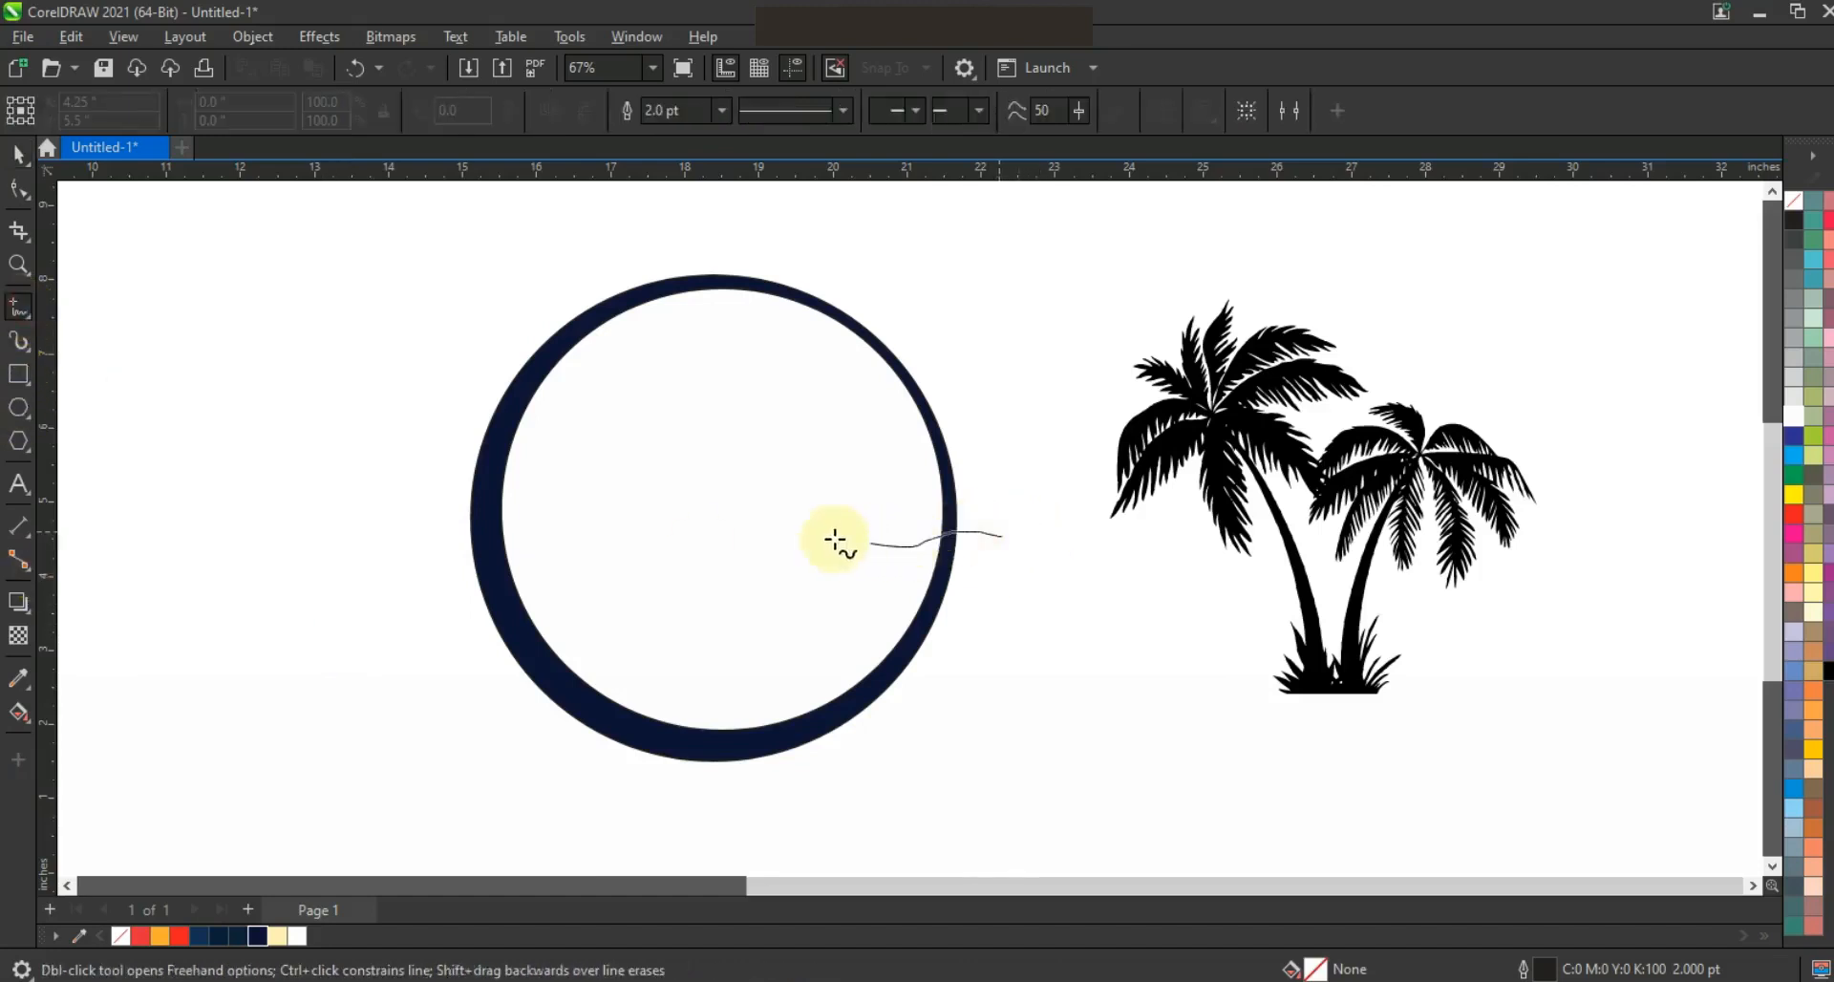
{"action": "left_click_drag", "start_coordinate": [702, 545], "coordinate": [428, 527]}
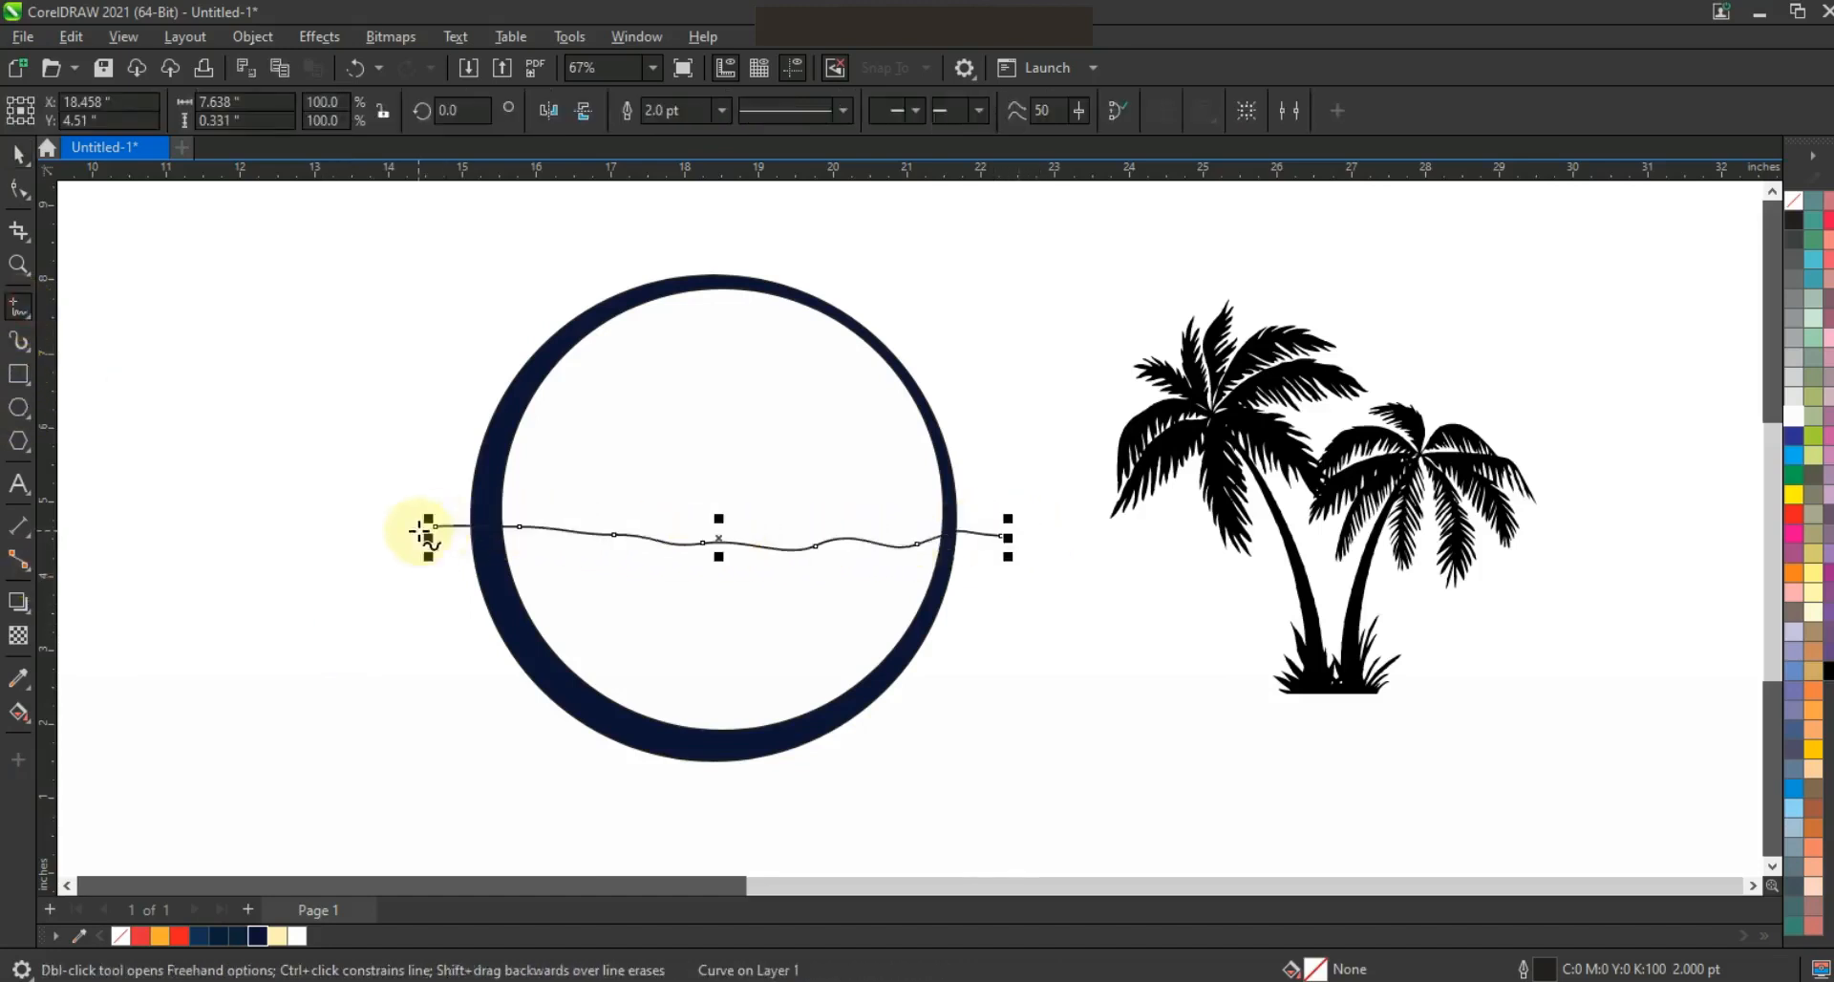
Smart Fill the inner circle's regions below and above the wavy line, then delete the line
{"action": "left_click", "coordinate": [20, 714]}
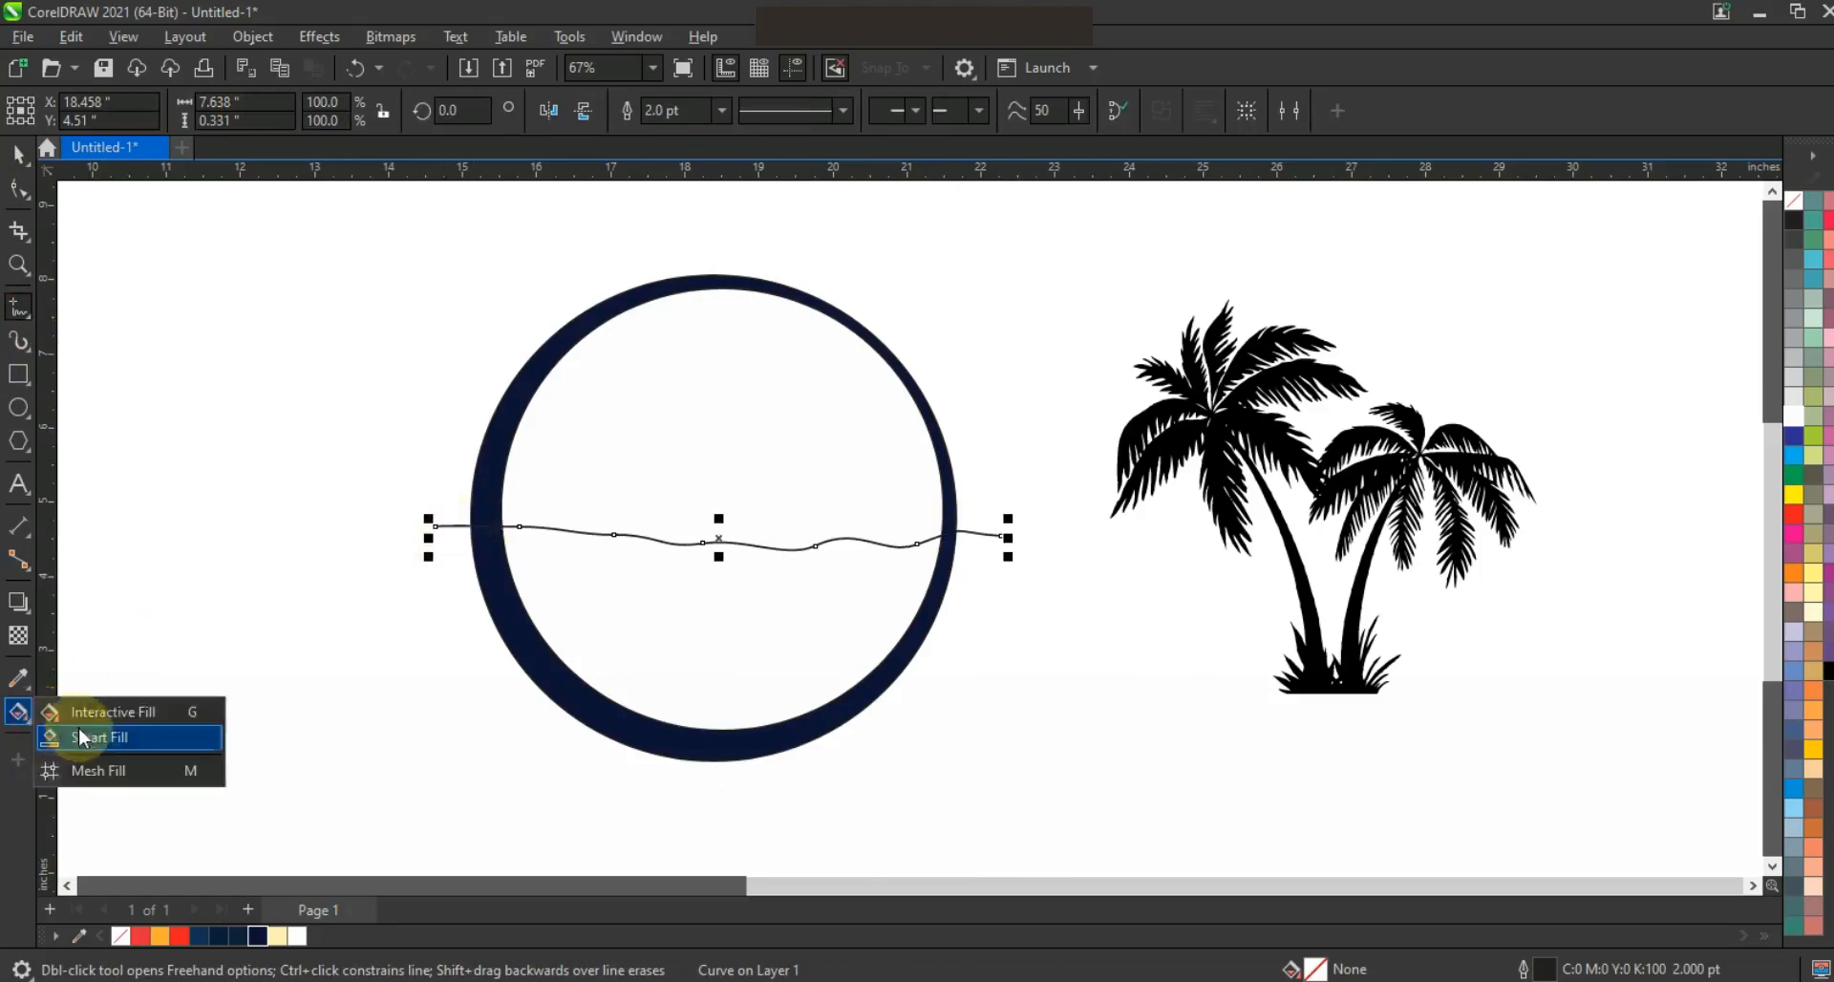
{"action": "left_click", "coordinate": [89, 731]}
{"action": "left_click", "coordinate": [626, 614]}
{"action": "left_click", "coordinate": [646, 491]}
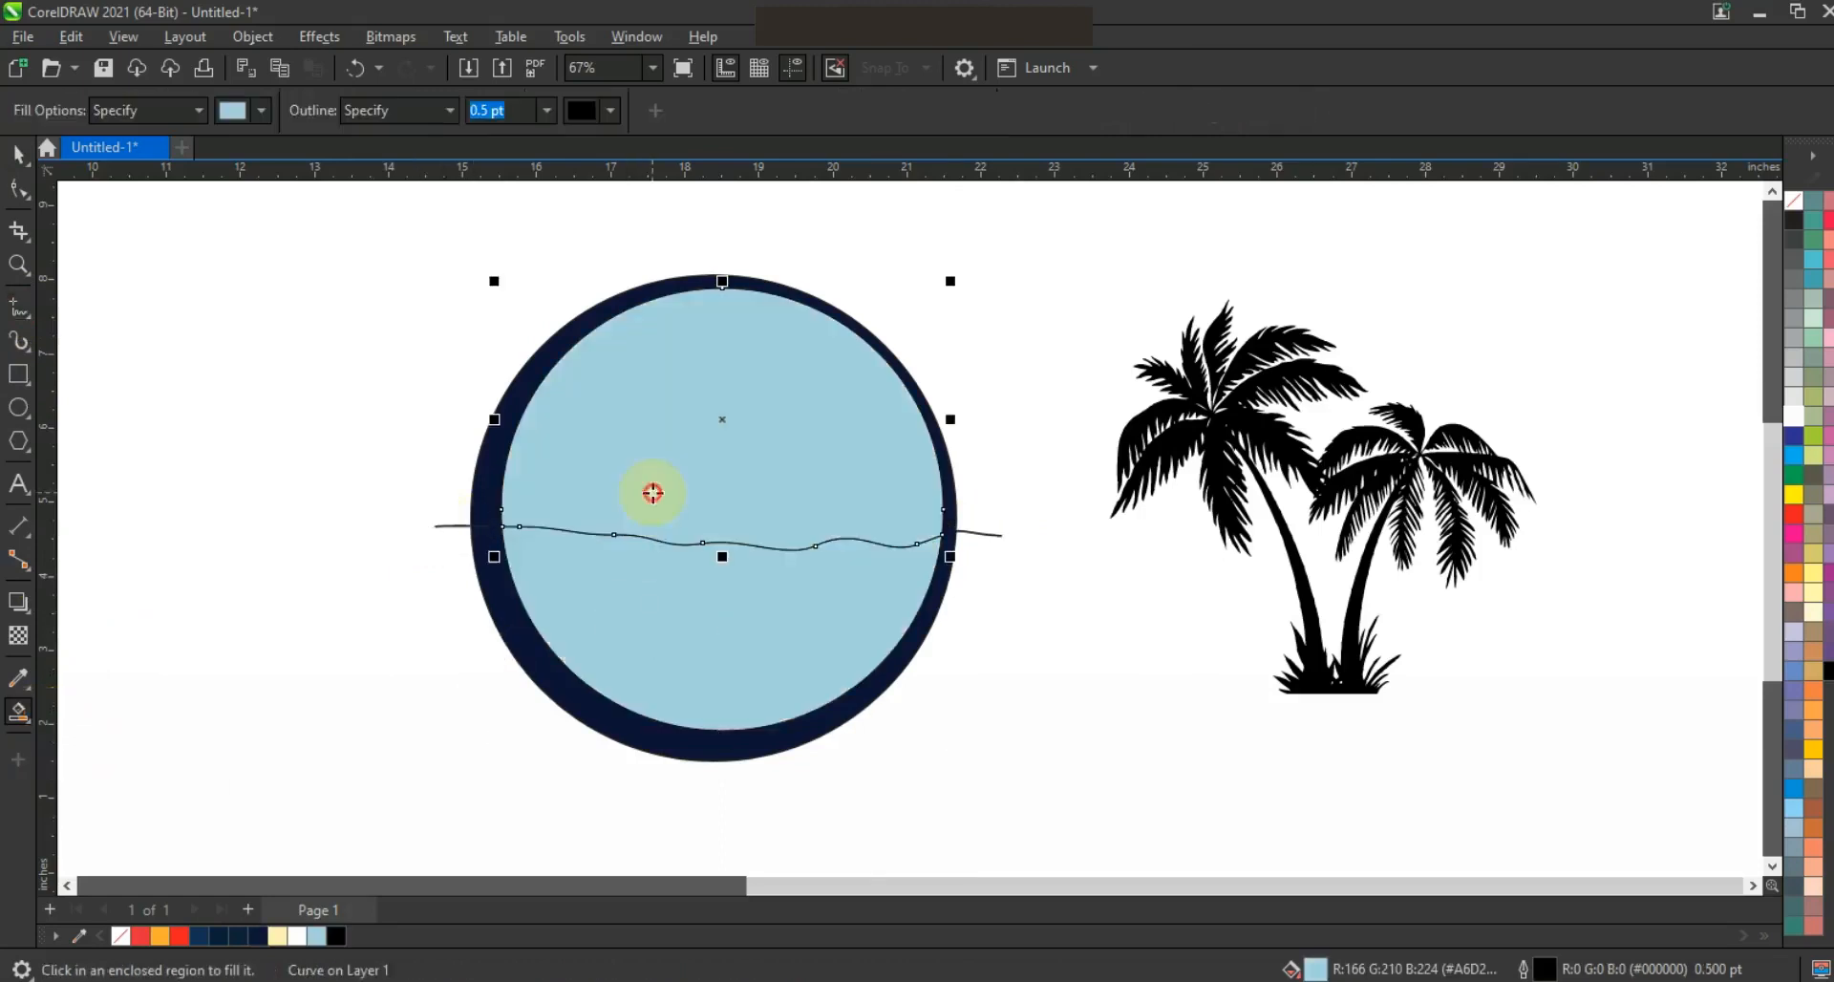
{"action": "key", "text": "space"}
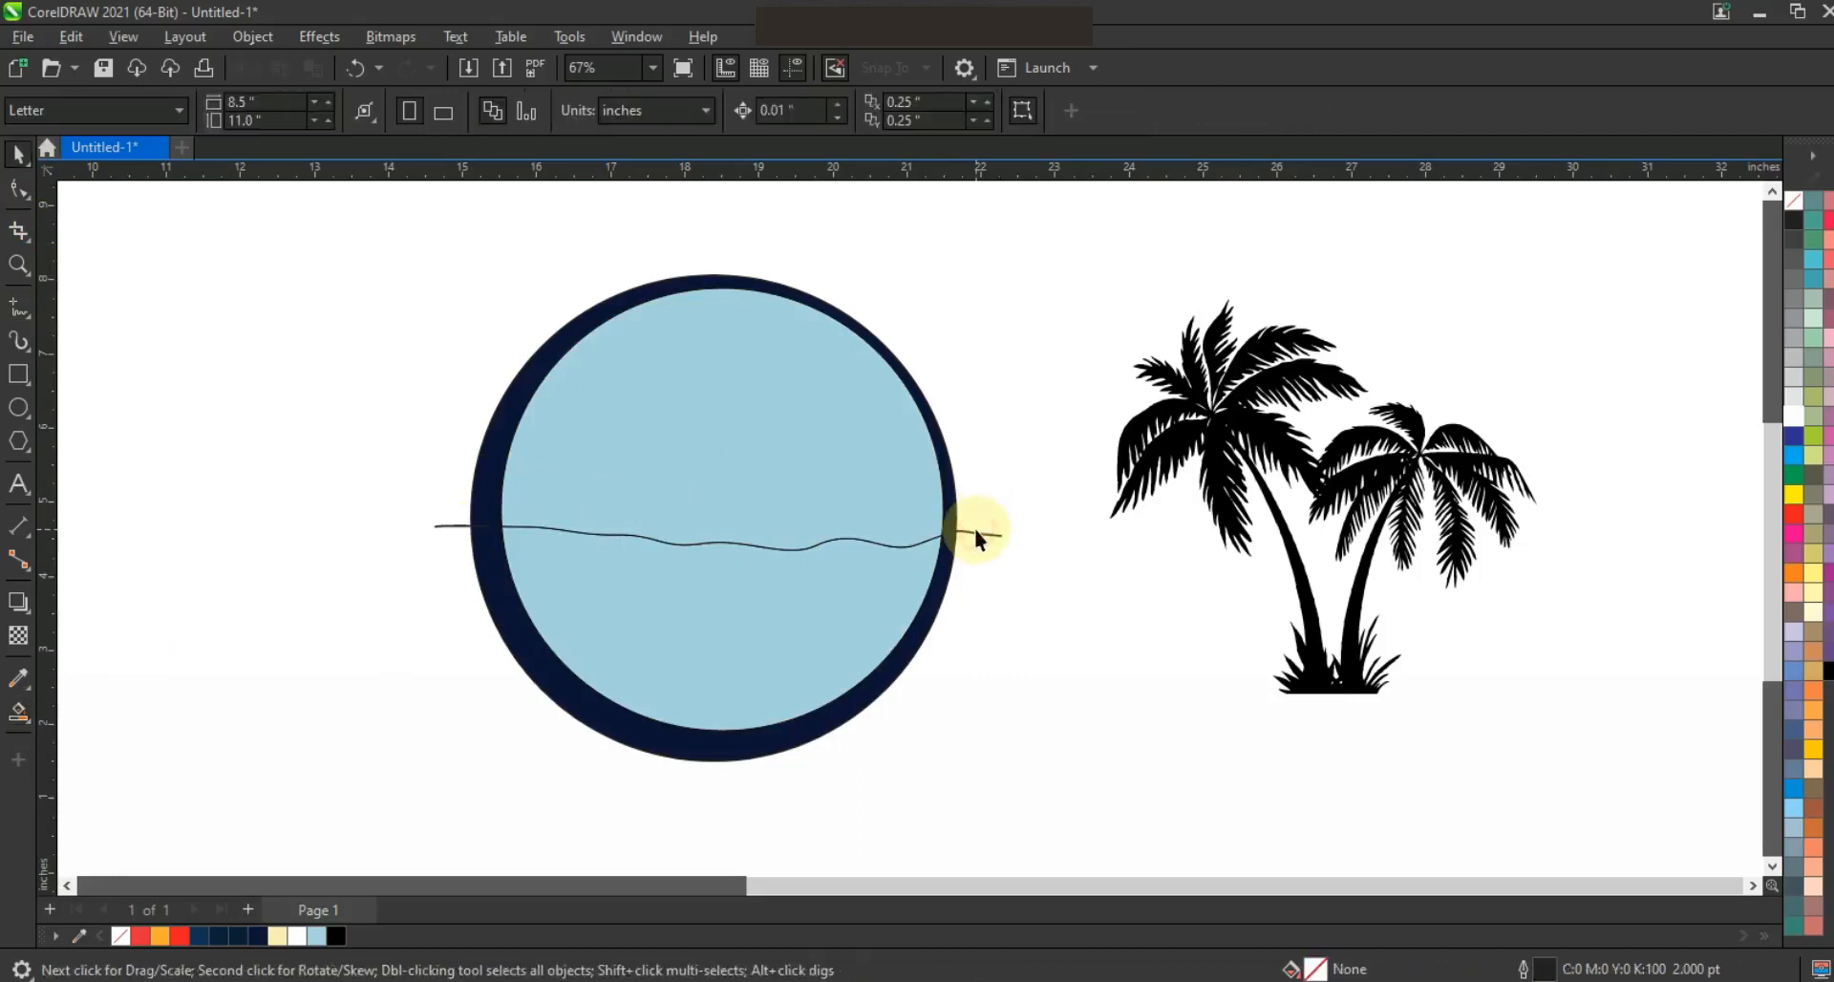
{"action": "left_click", "coordinate": [978, 531]}
{"action": "key", "text": "Delete"}
Colour the lower part of the inner circle bright blue and the upper part red
{"action": "left_click", "coordinate": [880, 601]}
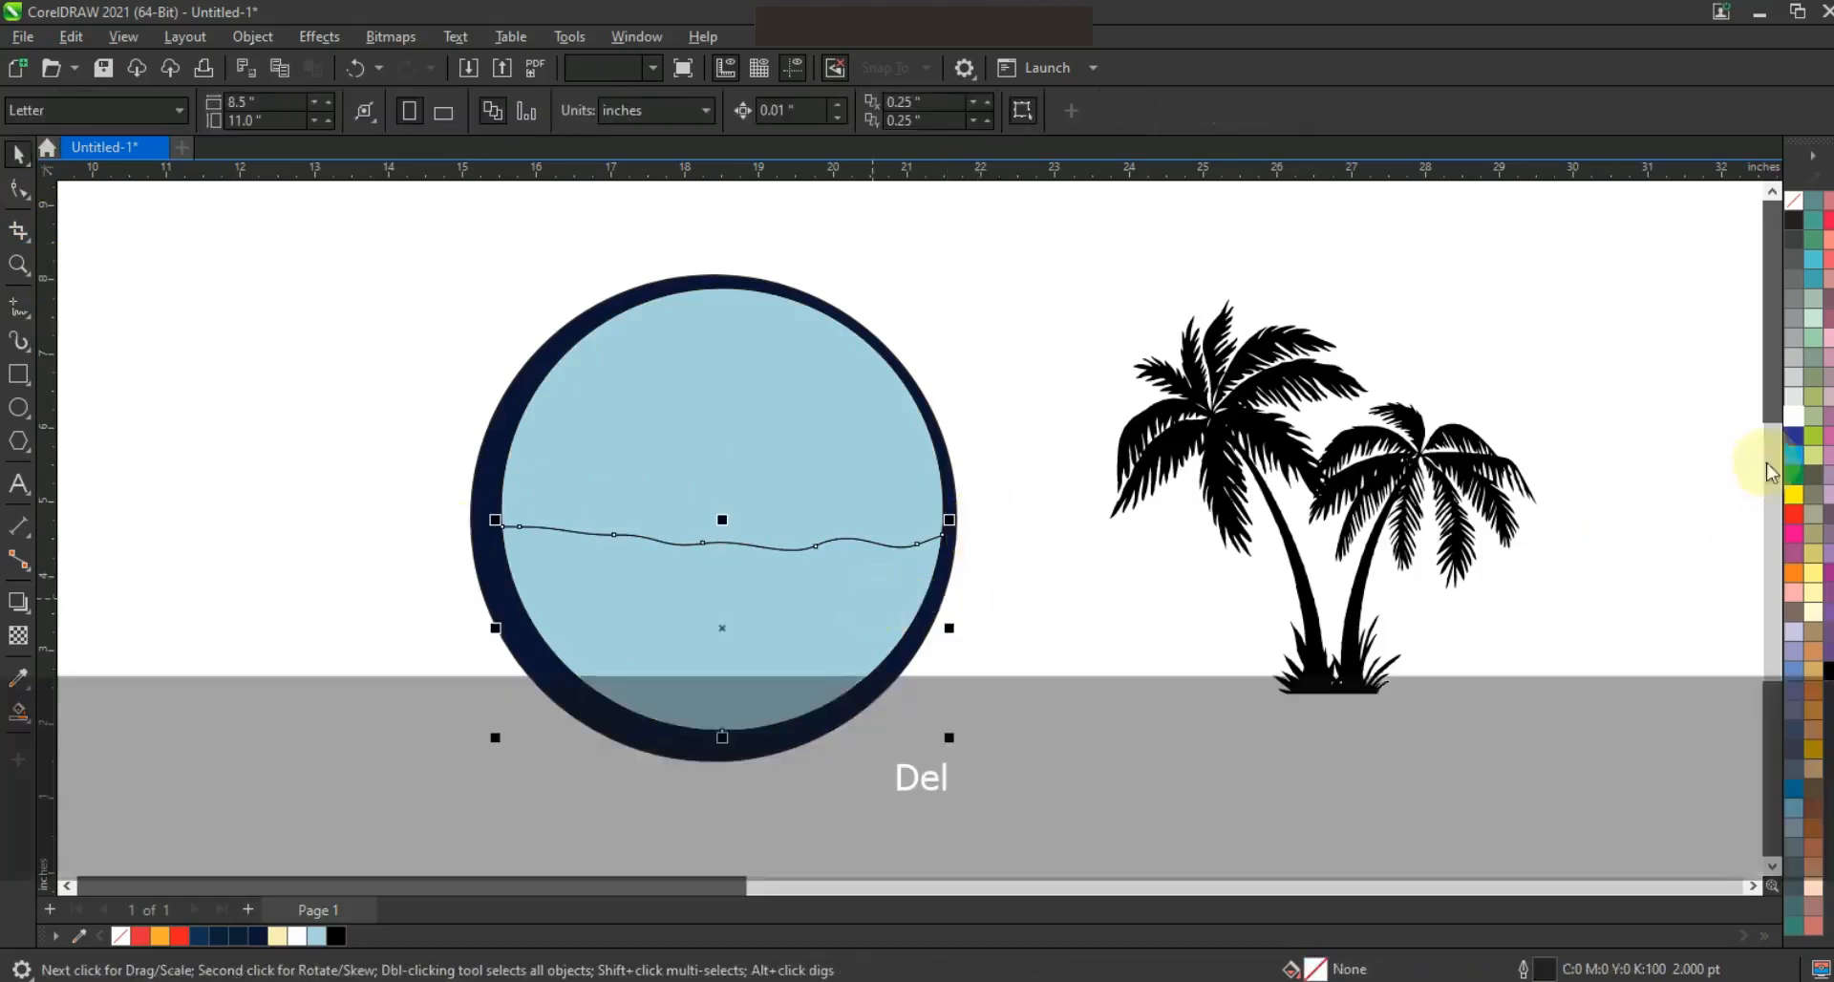
{"action": "left_click", "coordinate": [1794, 455]}
{"action": "left_click", "coordinate": [975, 493]}
{"action": "left_click", "coordinate": [851, 475]}
{"action": "left_click", "coordinate": [183, 936]}
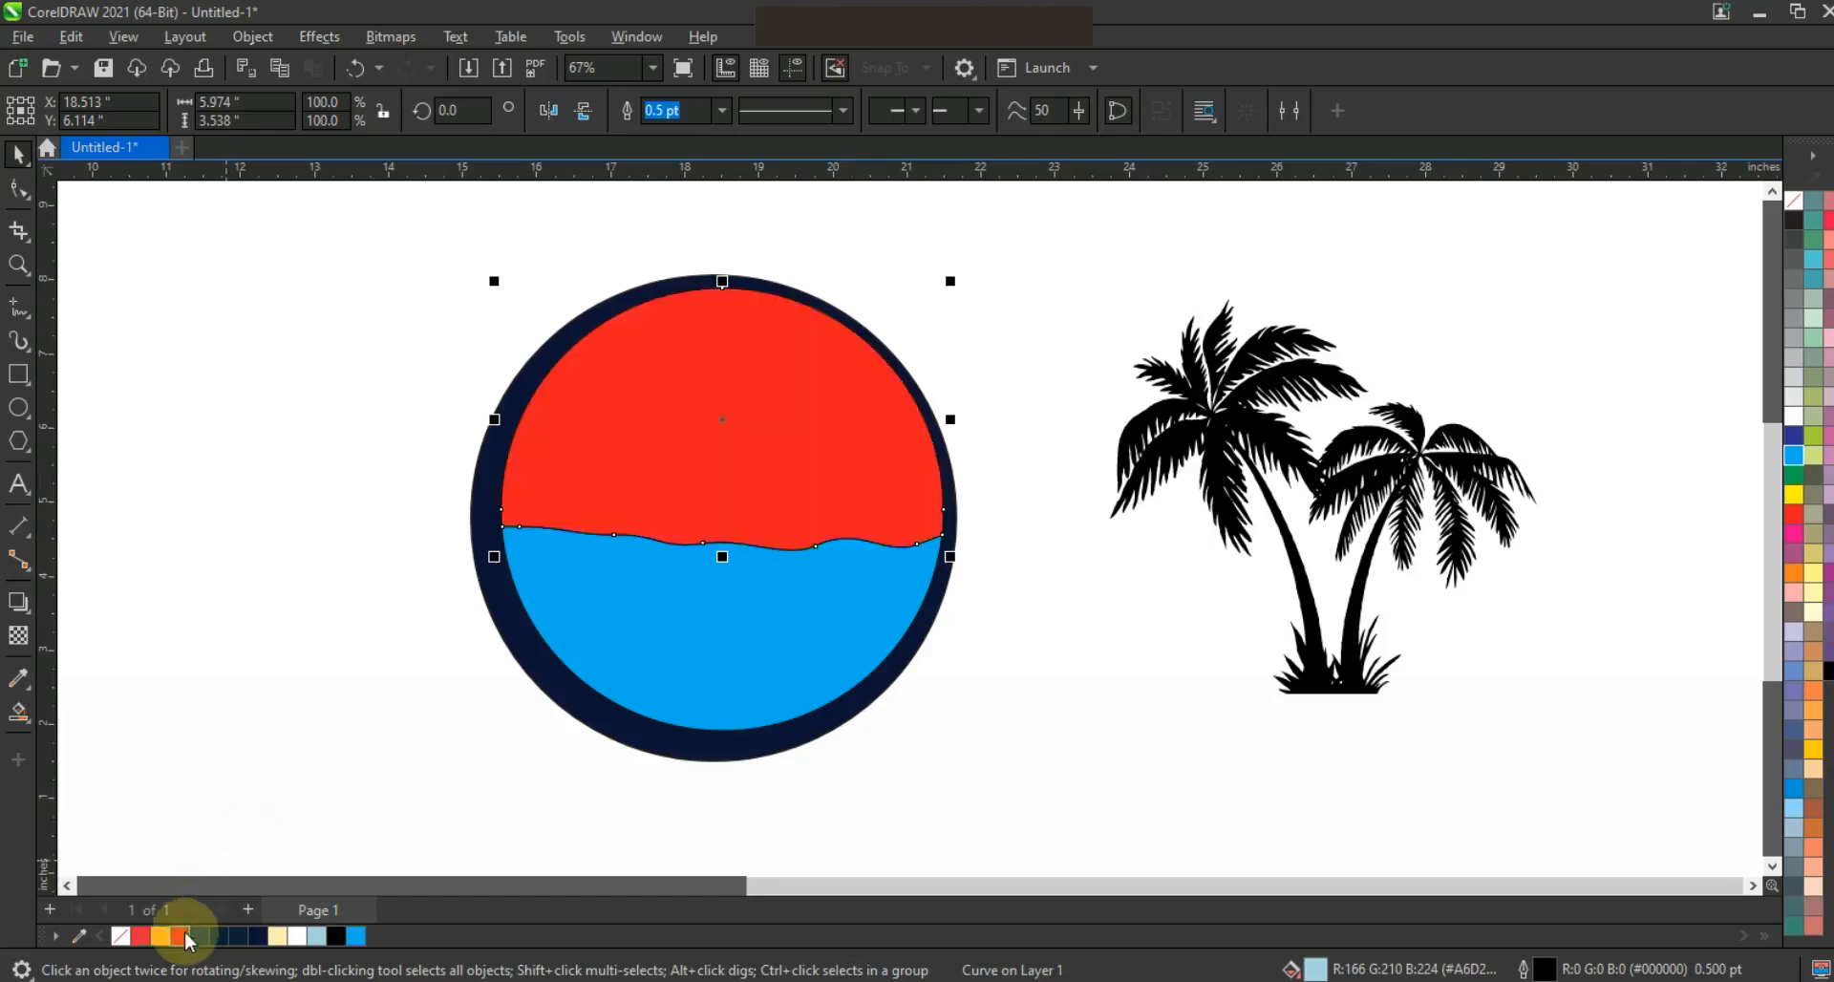
Give the upper part of the circle a vertical fountain fill from red at the top to orange at the waterline
{"action": "left_click", "coordinate": [18, 714]}
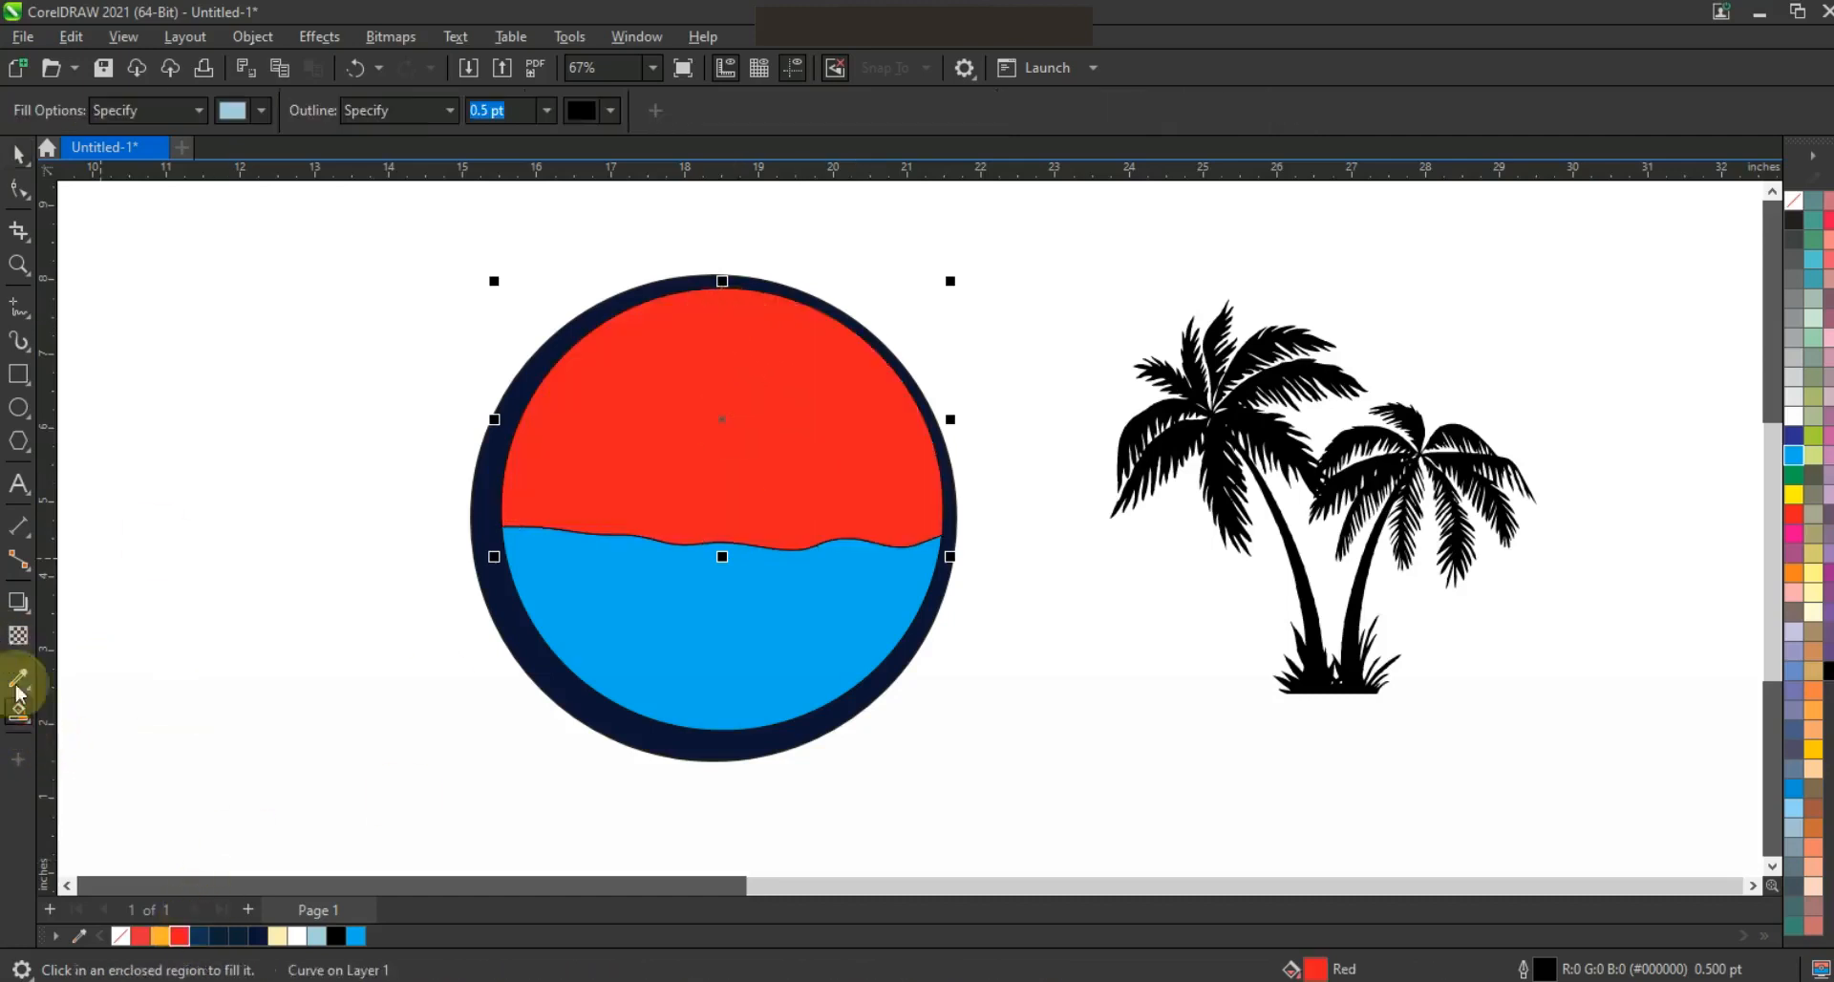
{"action": "left_click", "coordinate": [18, 714]}
{"action": "left_click", "coordinate": [76, 708]}
{"action": "left_click_drag", "start_coordinate": [712, 315], "coordinate": [718, 577]}
{"action": "left_click_drag", "start_coordinate": [164, 936], "coordinate": [719, 577]}
{"action": "left_click_drag", "start_coordinate": [712, 312], "coordinate": [720, 291]}
{"action": "left_click_drag", "start_coordinate": [726, 434], "coordinate": [721, 392]}
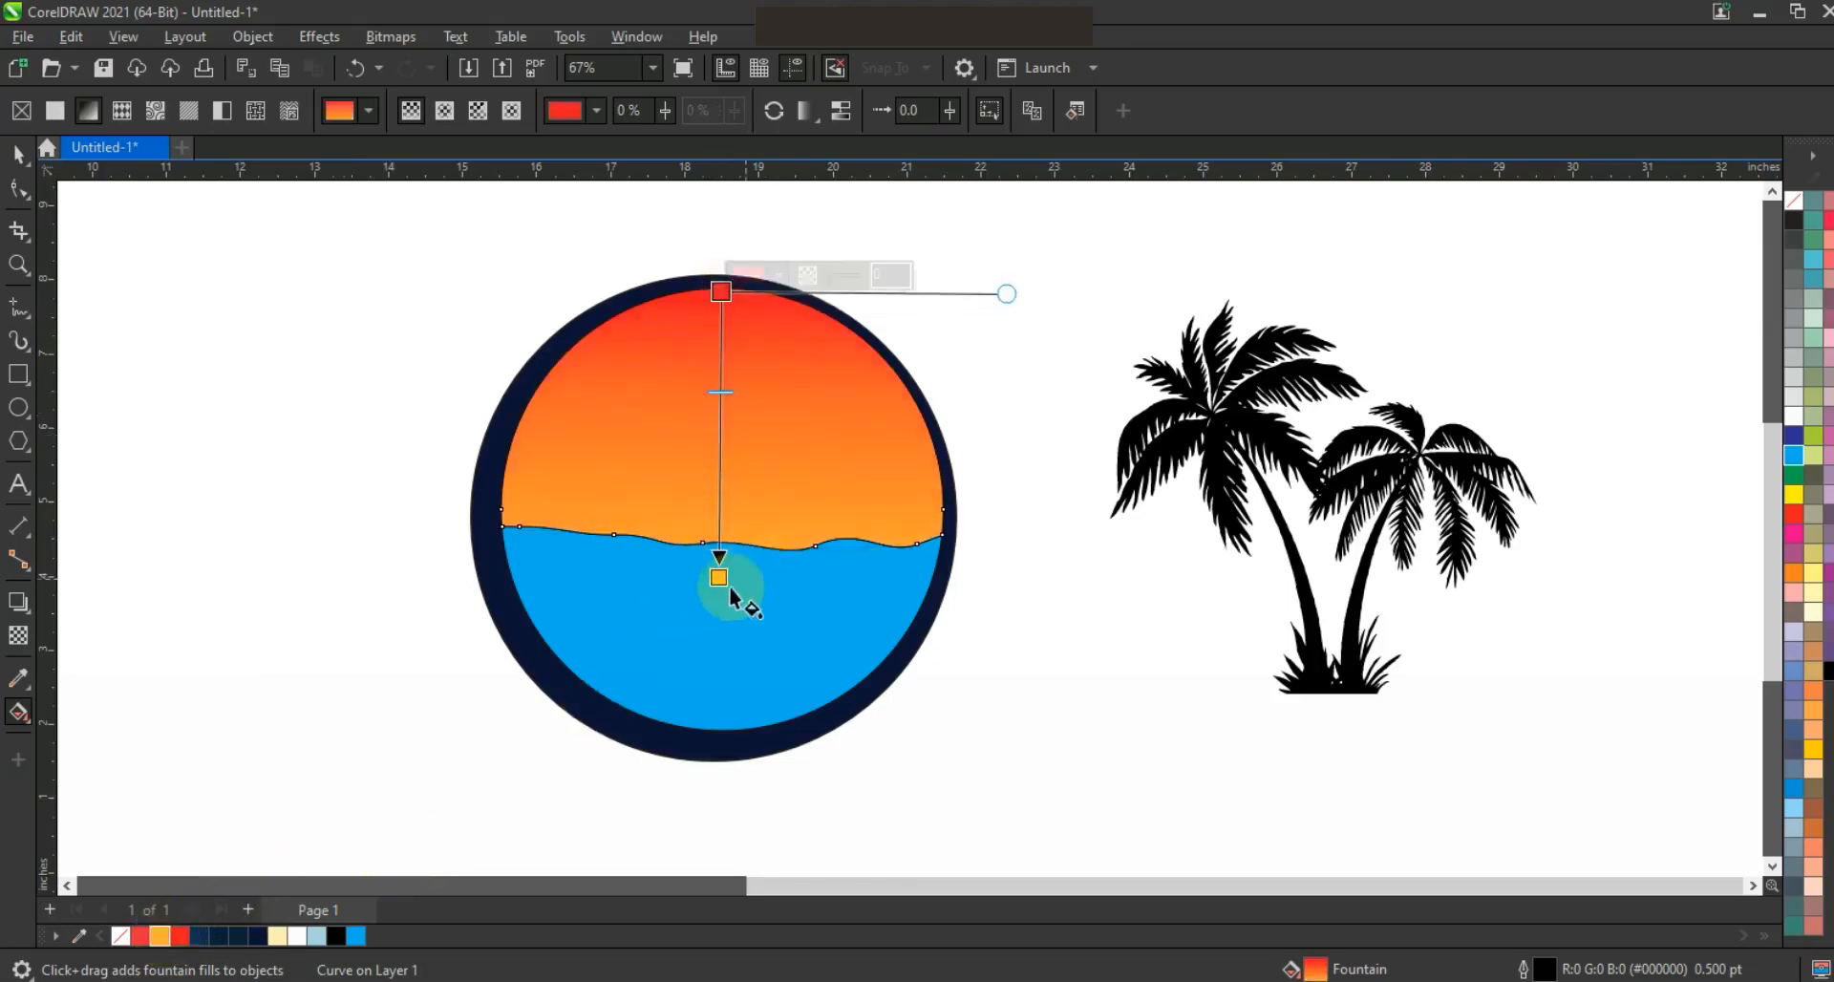
{"action": "left_click_drag", "start_coordinate": [720, 557], "coordinate": [722, 540]}
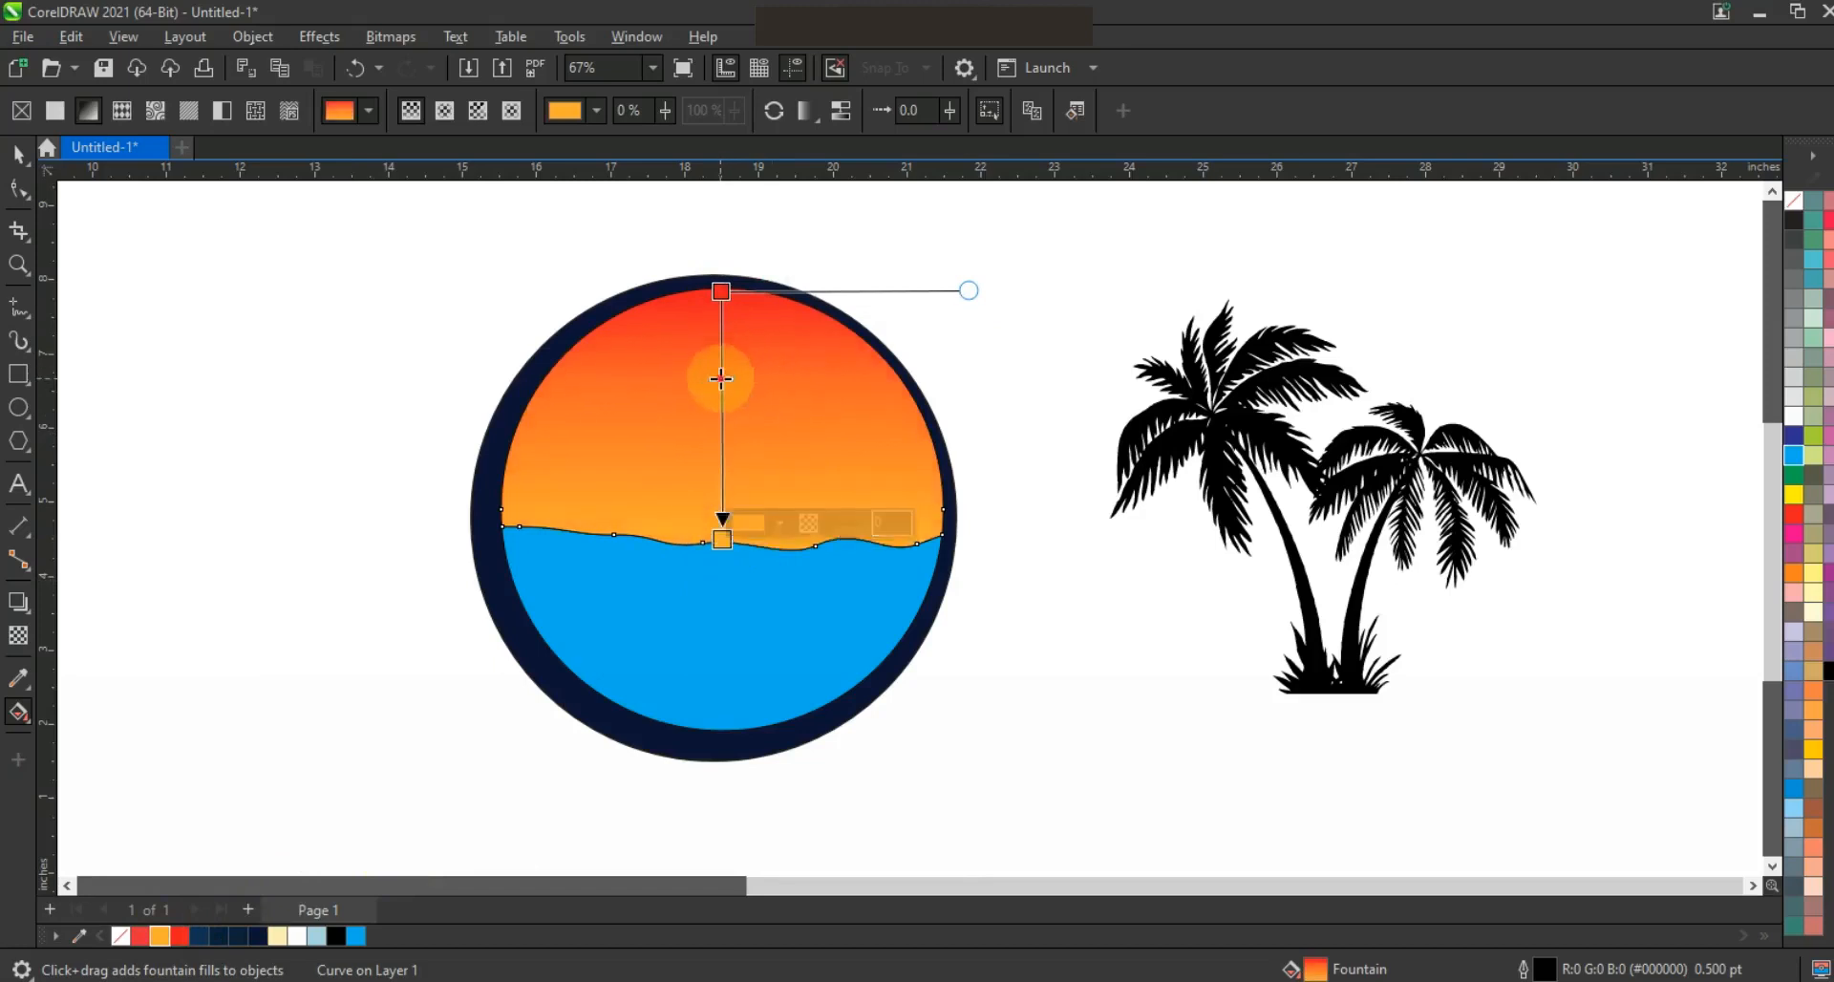
{"action": "left_click_drag", "start_coordinate": [723, 291], "coordinate": [726, 303]}
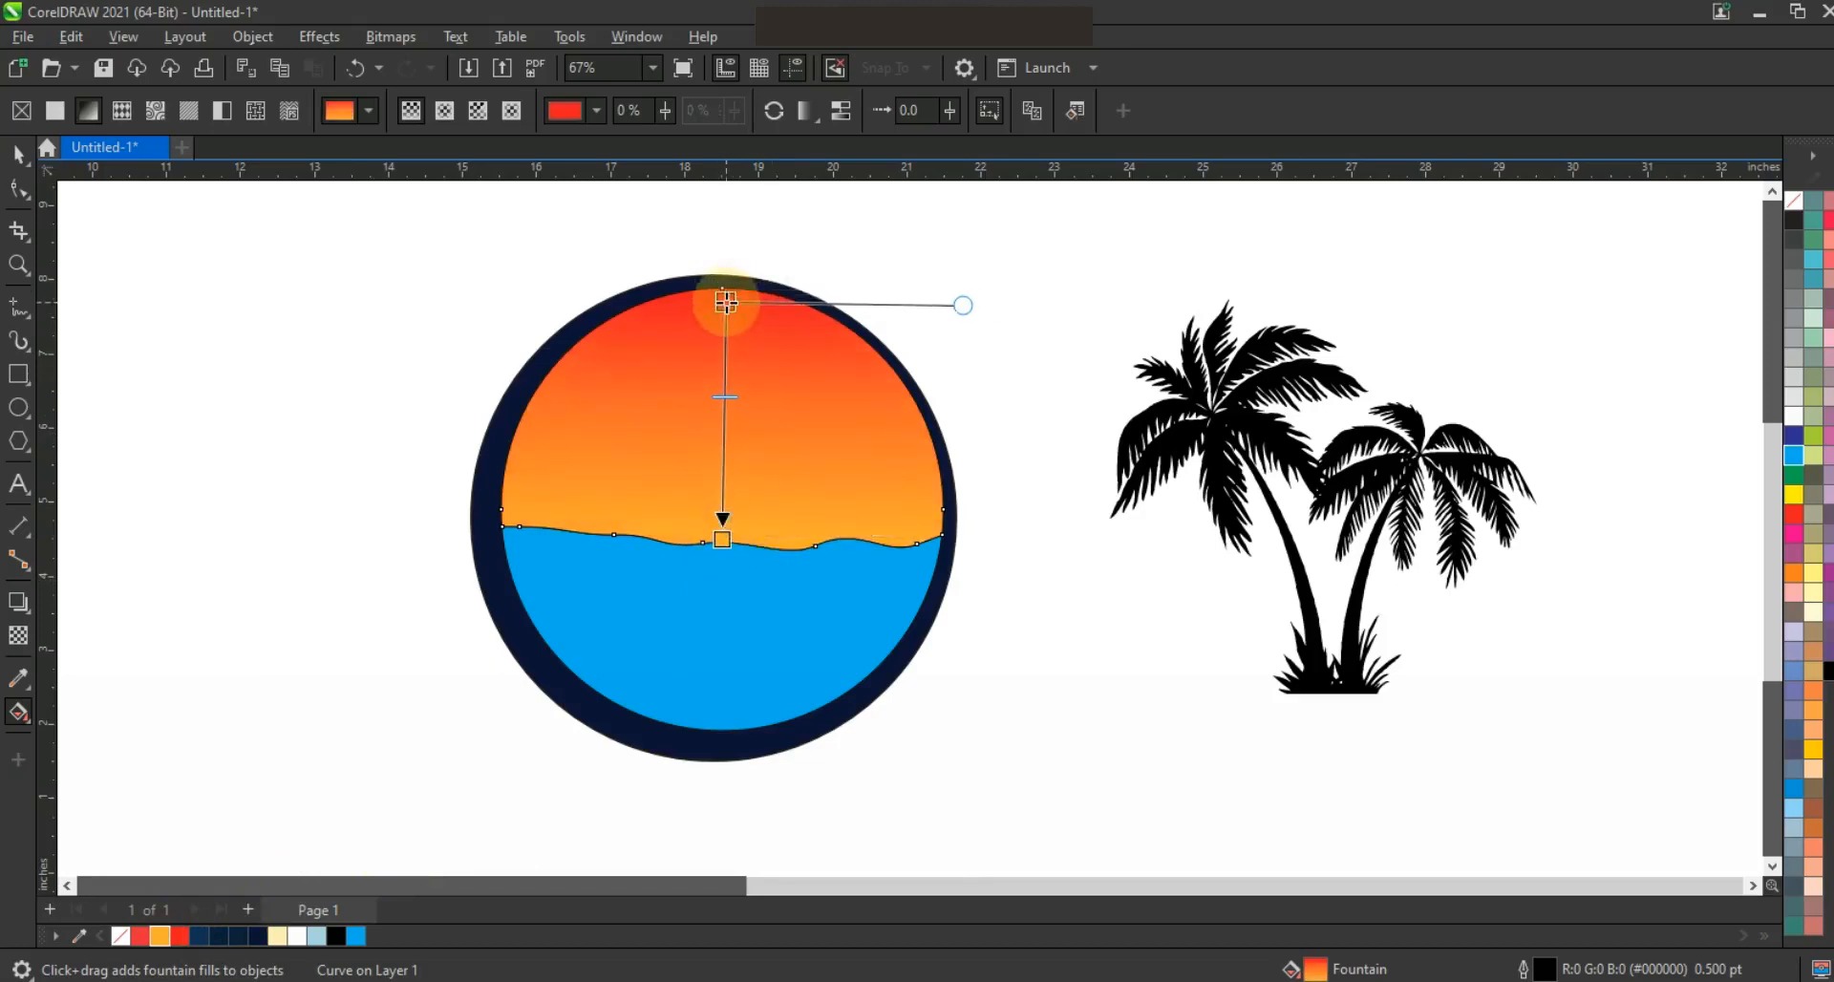
{"action": "left_click", "coordinate": [18, 153]}
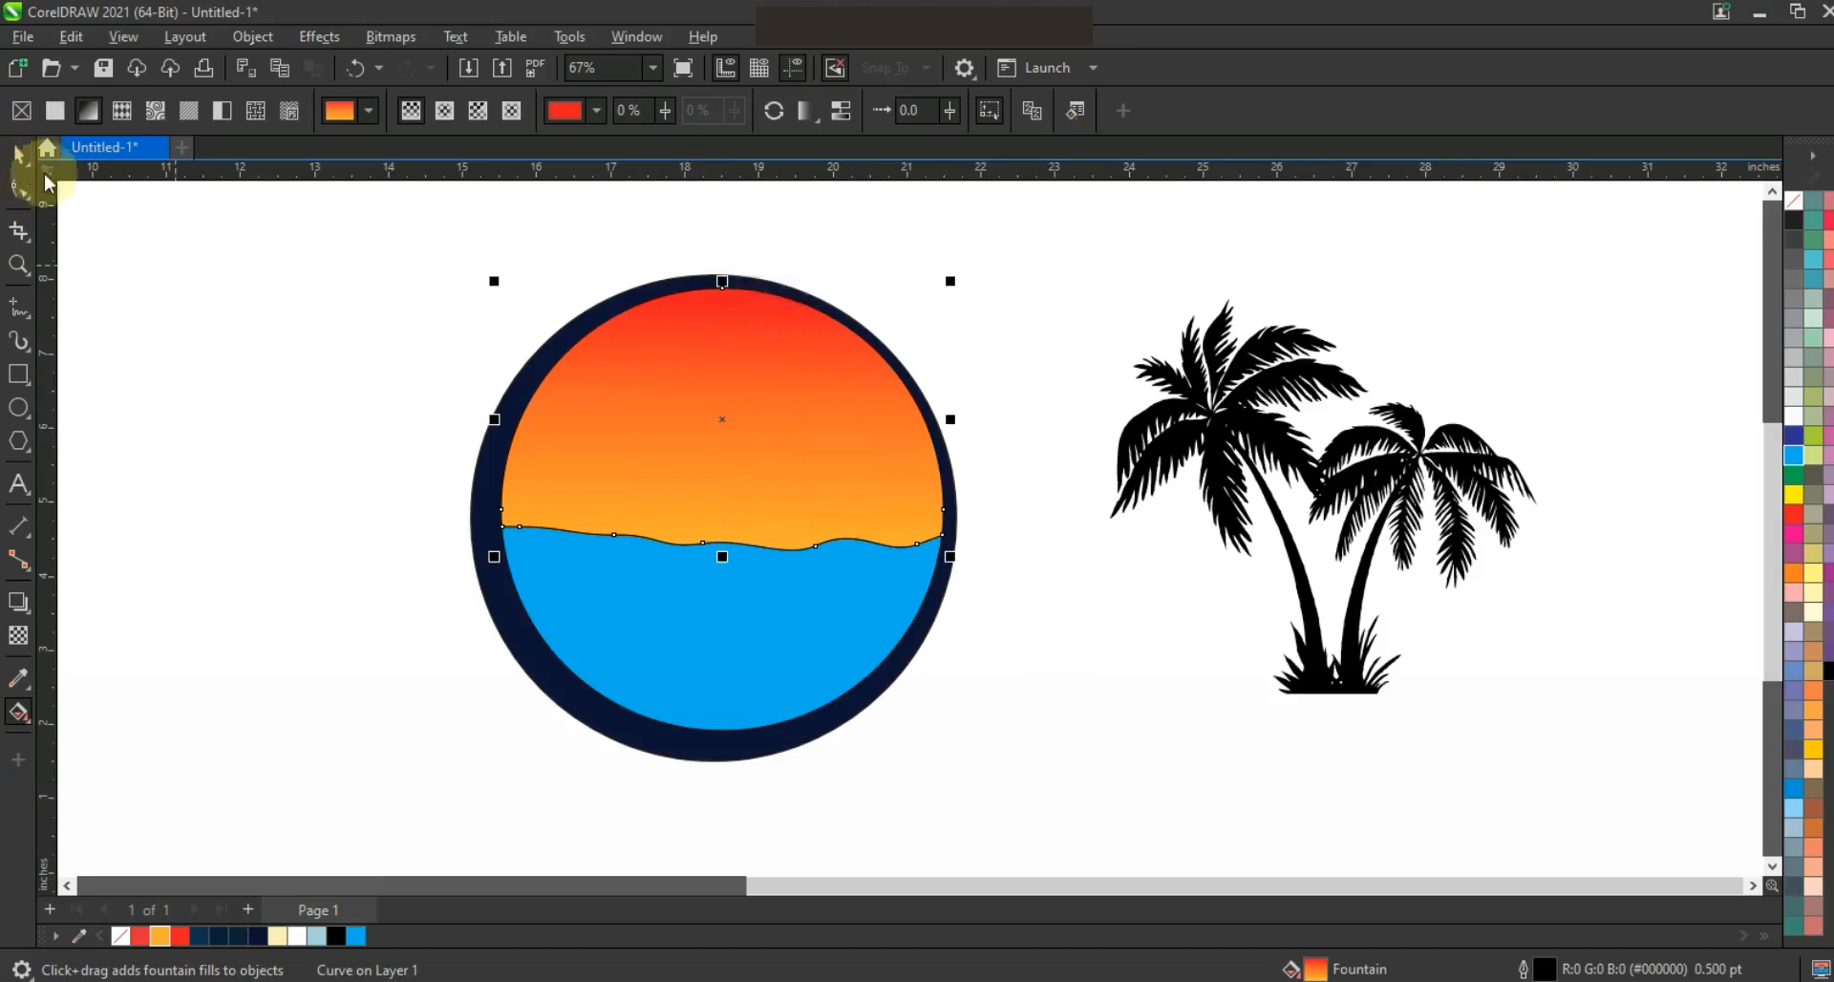
{"action": "left_click", "coordinate": [1077, 317]}
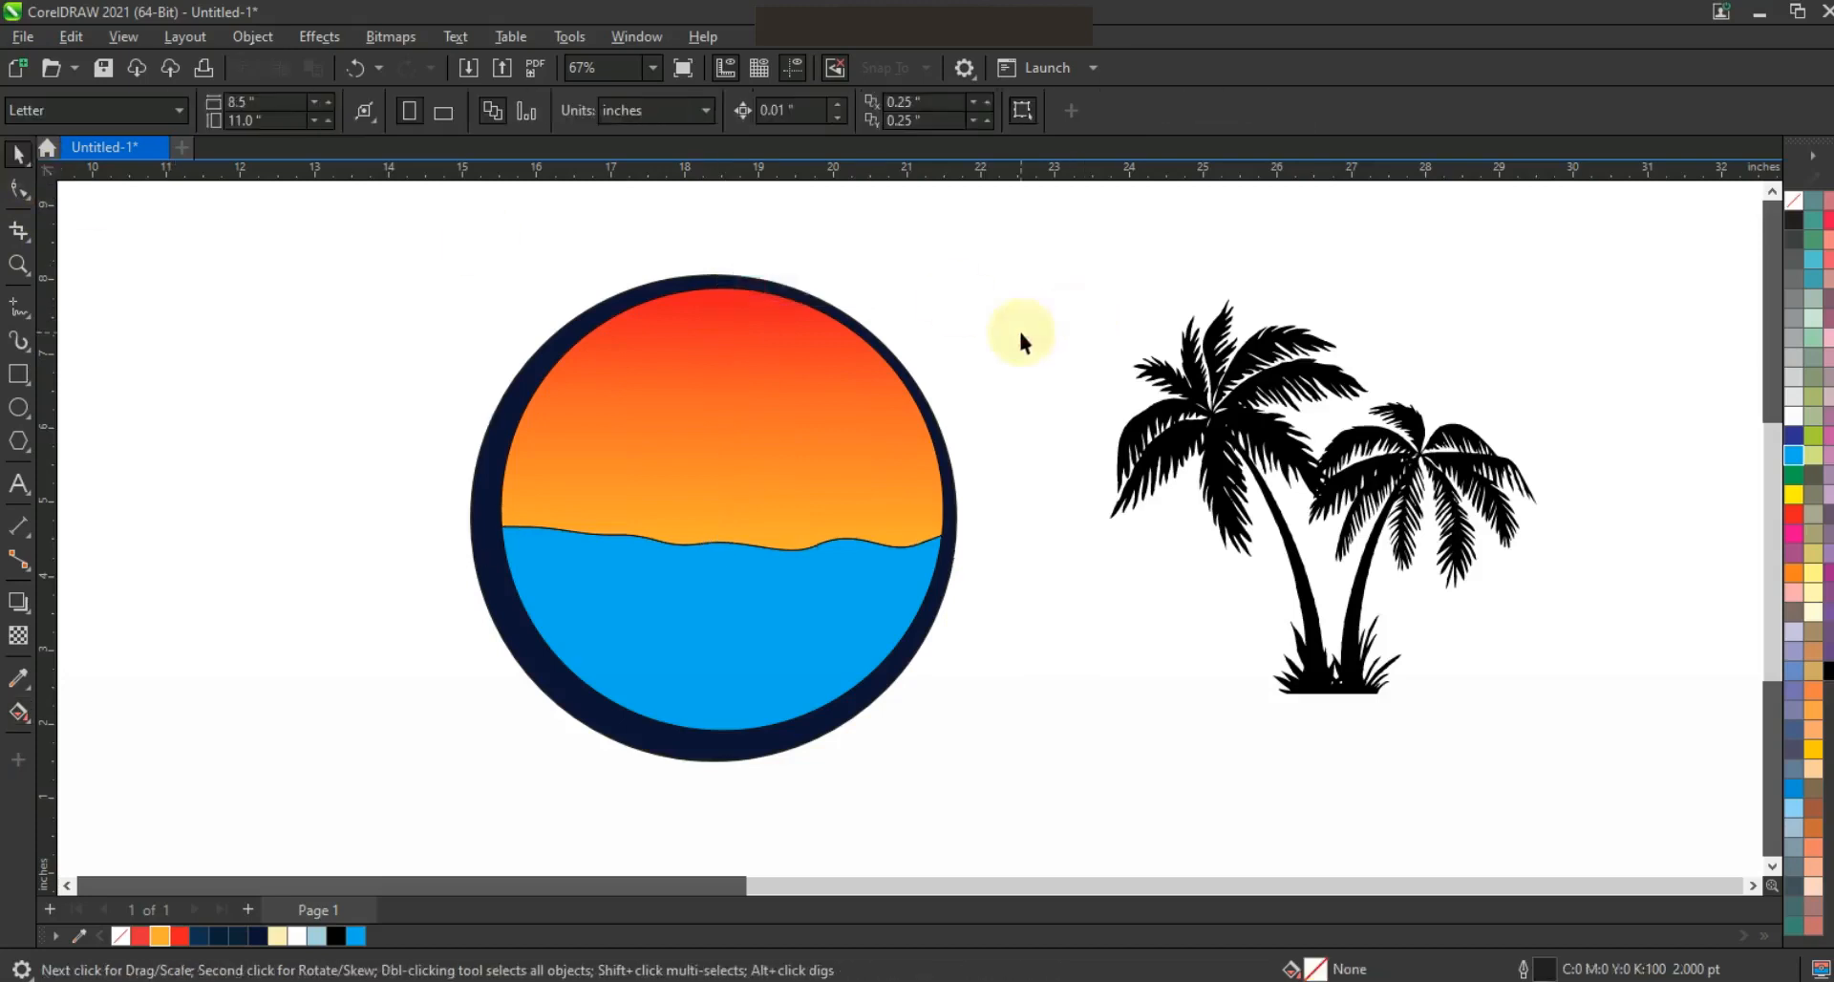
Draw a closed thin wedge about 4.4 by 0.23 inches to the left of the circle, its point facing right
{"action": "left_click", "coordinate": [15, 312]}
{"action": "left_click", "coordinate": [160, 337]}
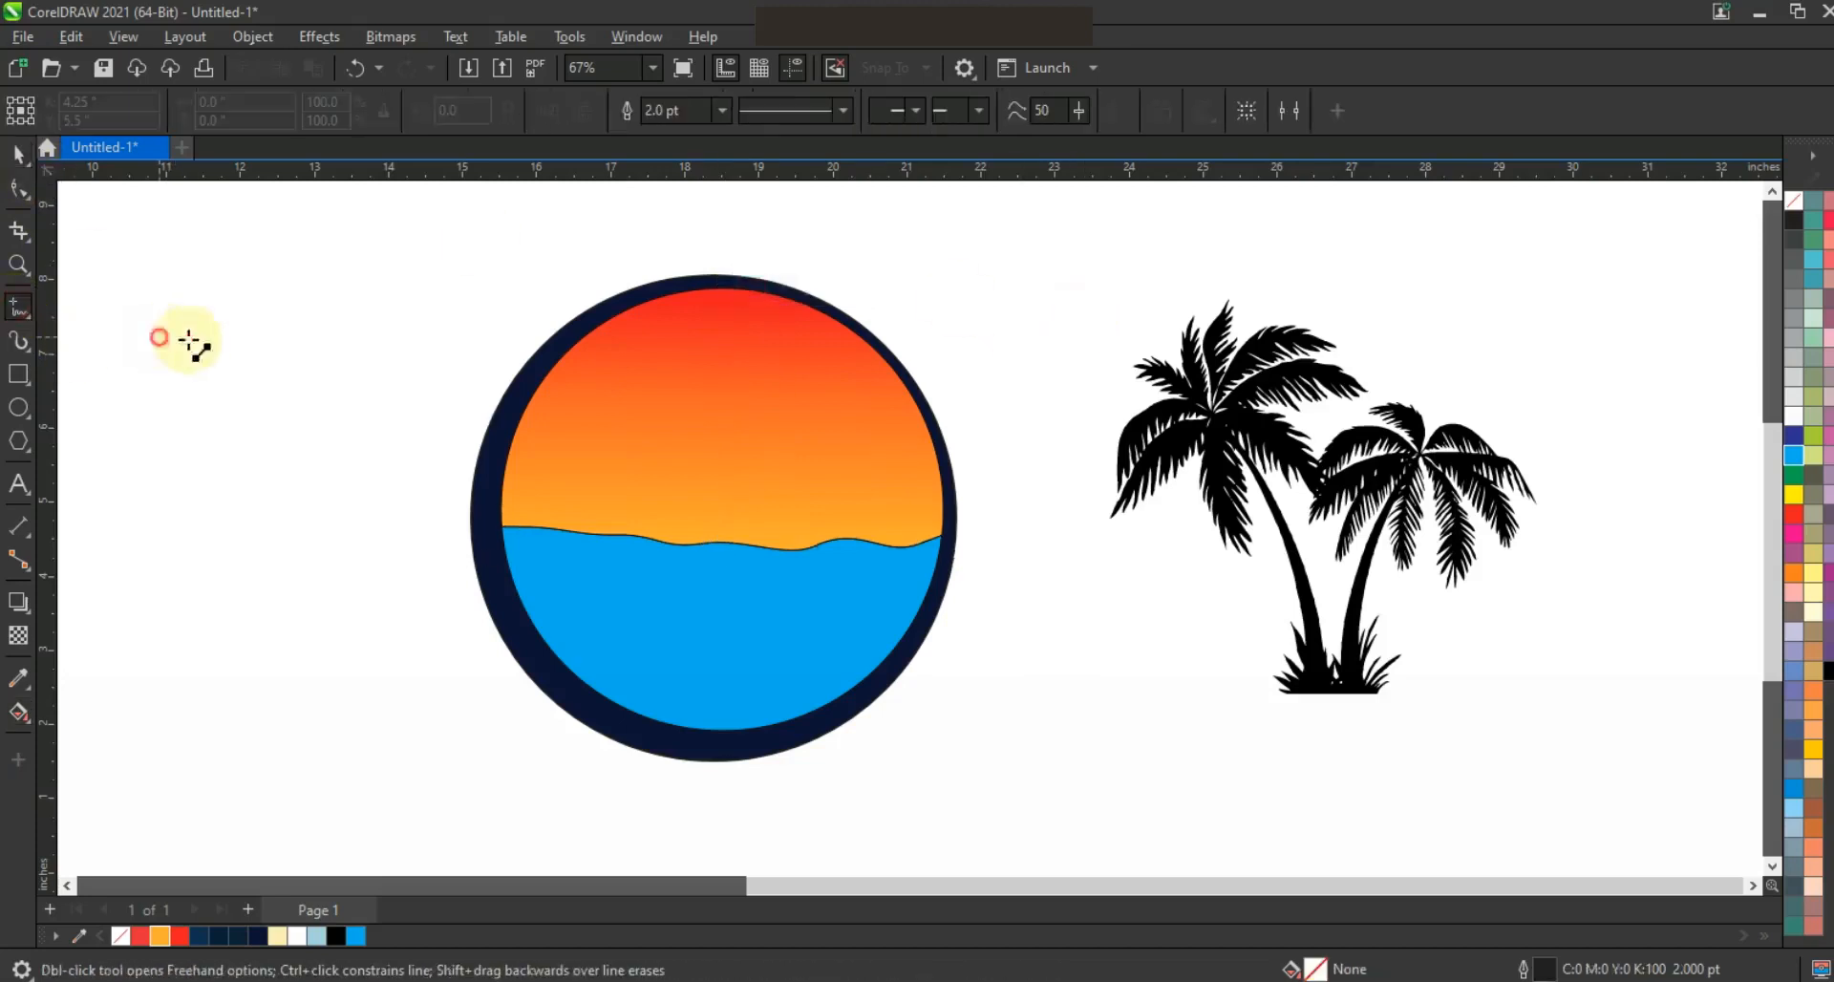
{"action": "double_click", "coordinate": [488, 353]}
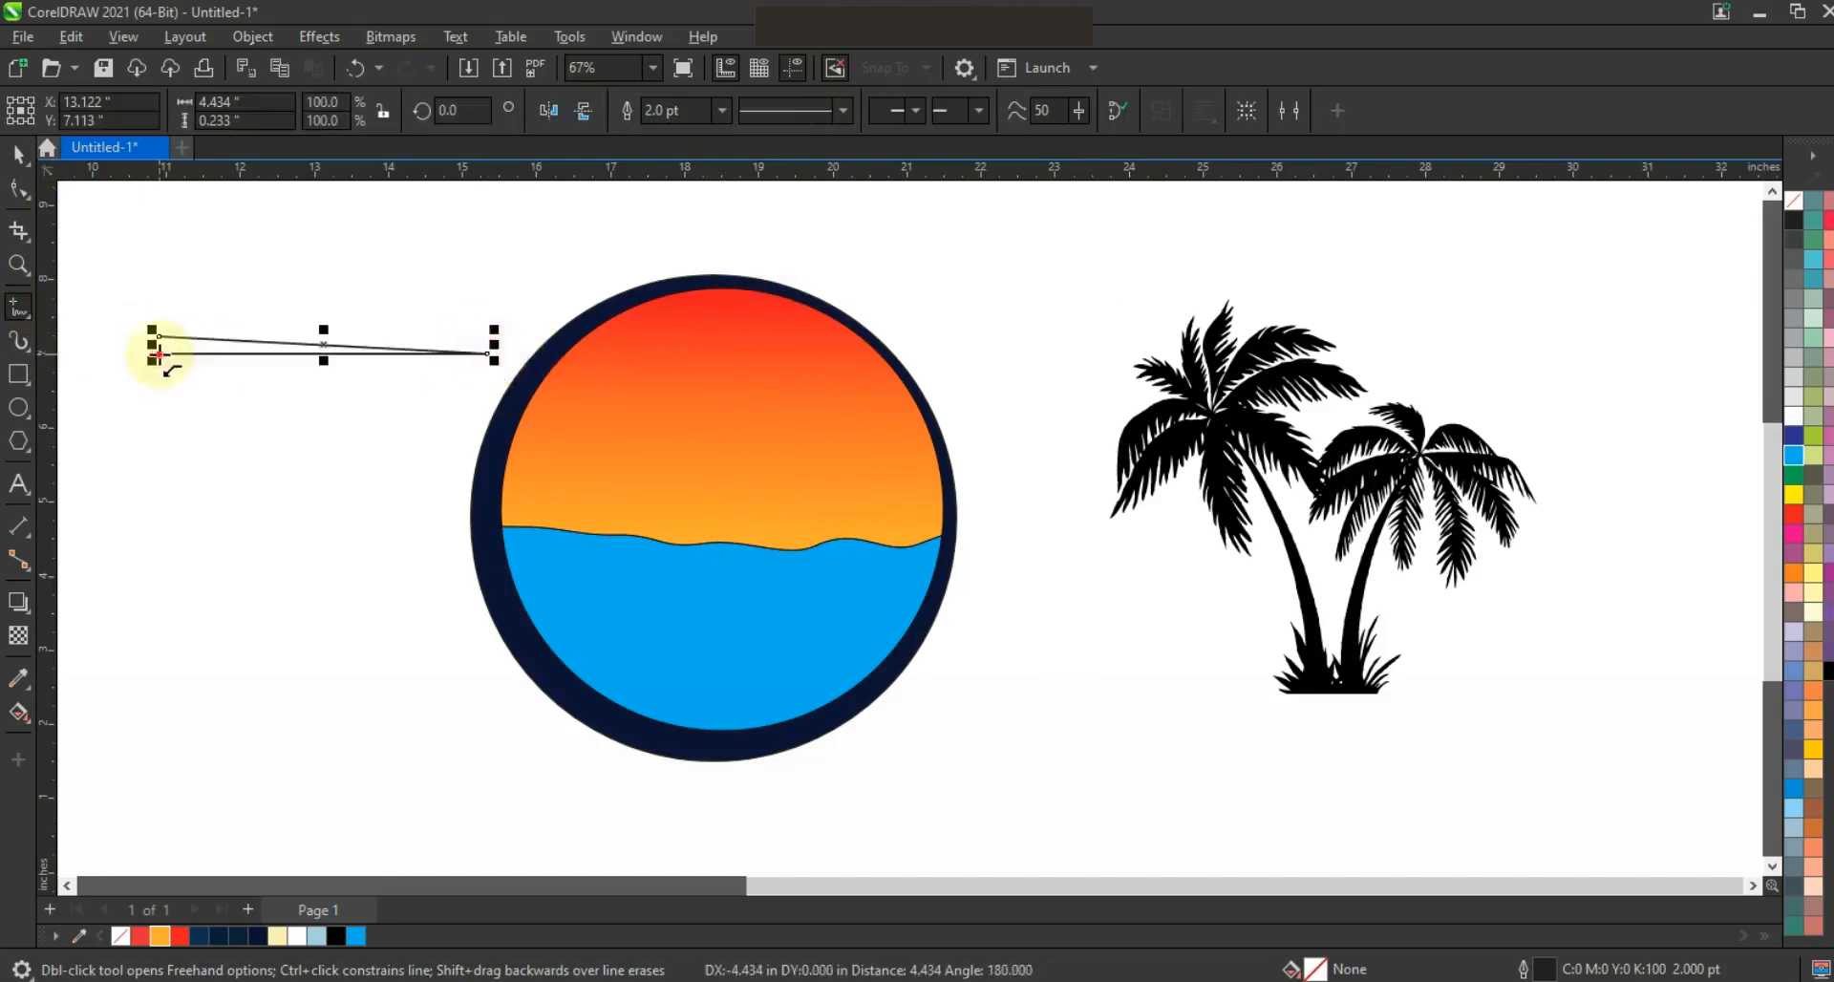
{"action": "left_click", "coordinate": [159, 337]}
{"action": "left_click", "coordinate": [18, 153]}
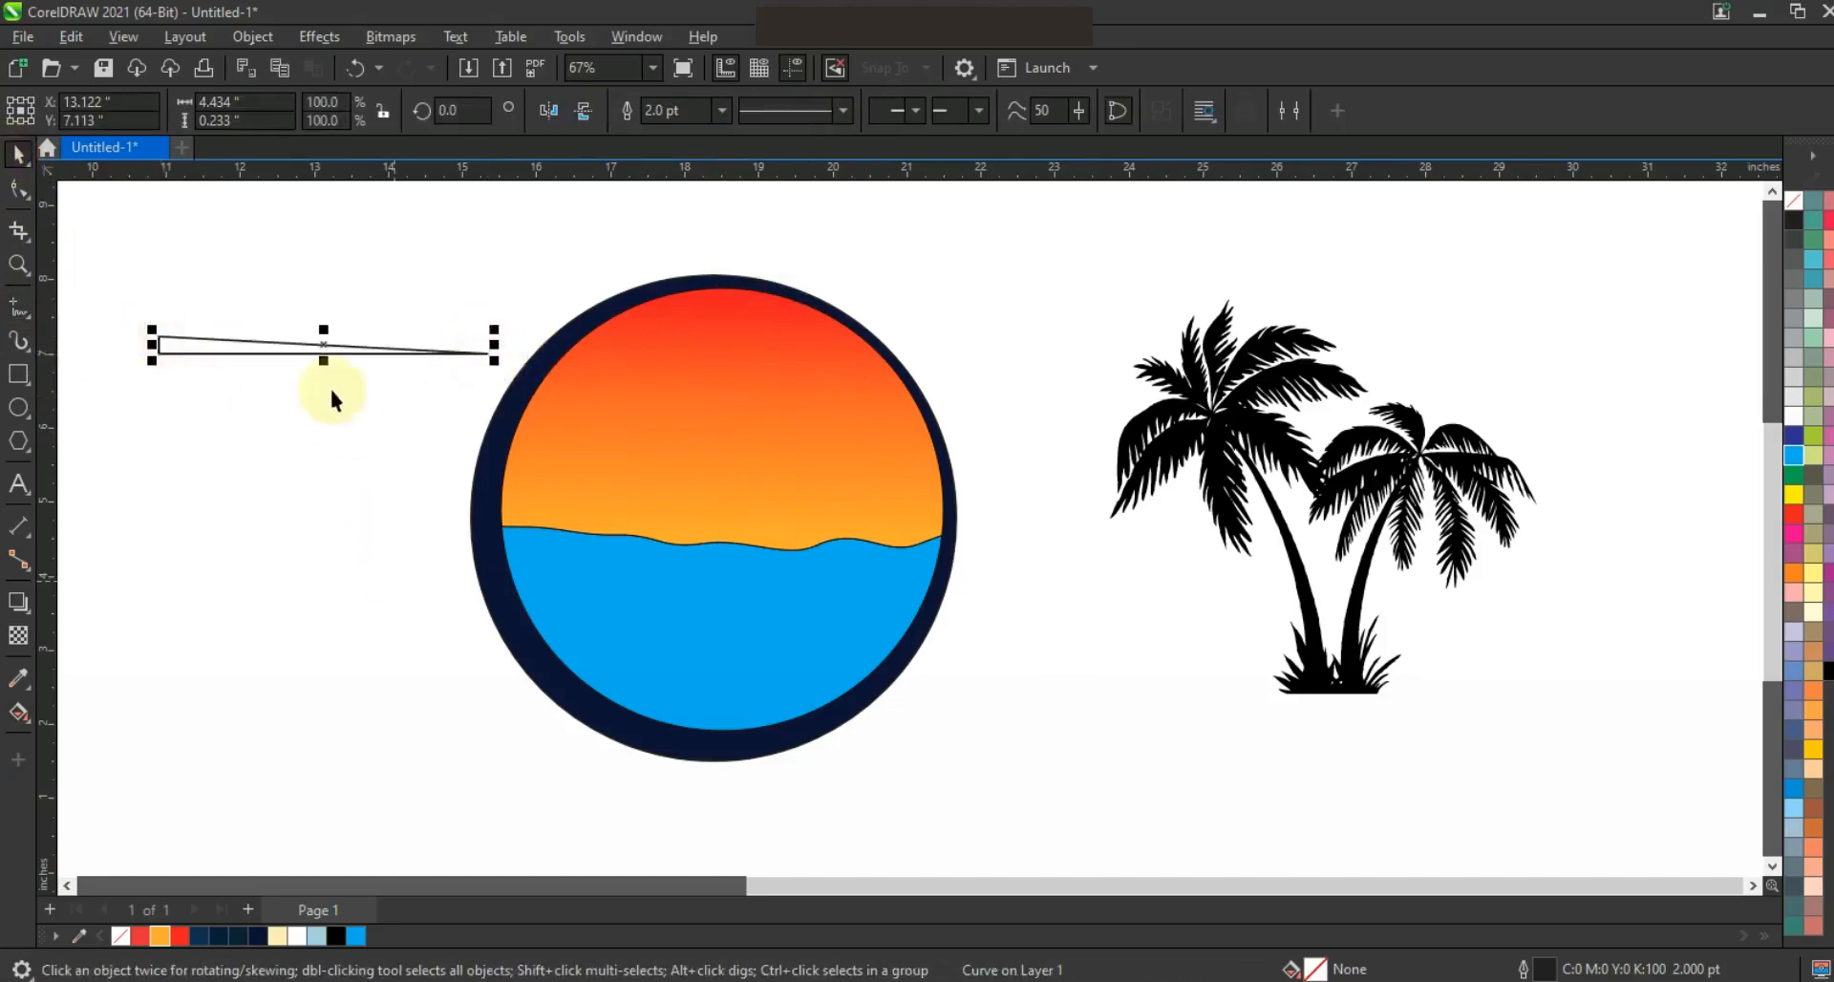
Move the wedge over the circle's left edge and duplicate it into a staggered stack of five
{"action": "left_click_drag", "start_coordinate": [270, 352], "coordinate": [484, 441]}
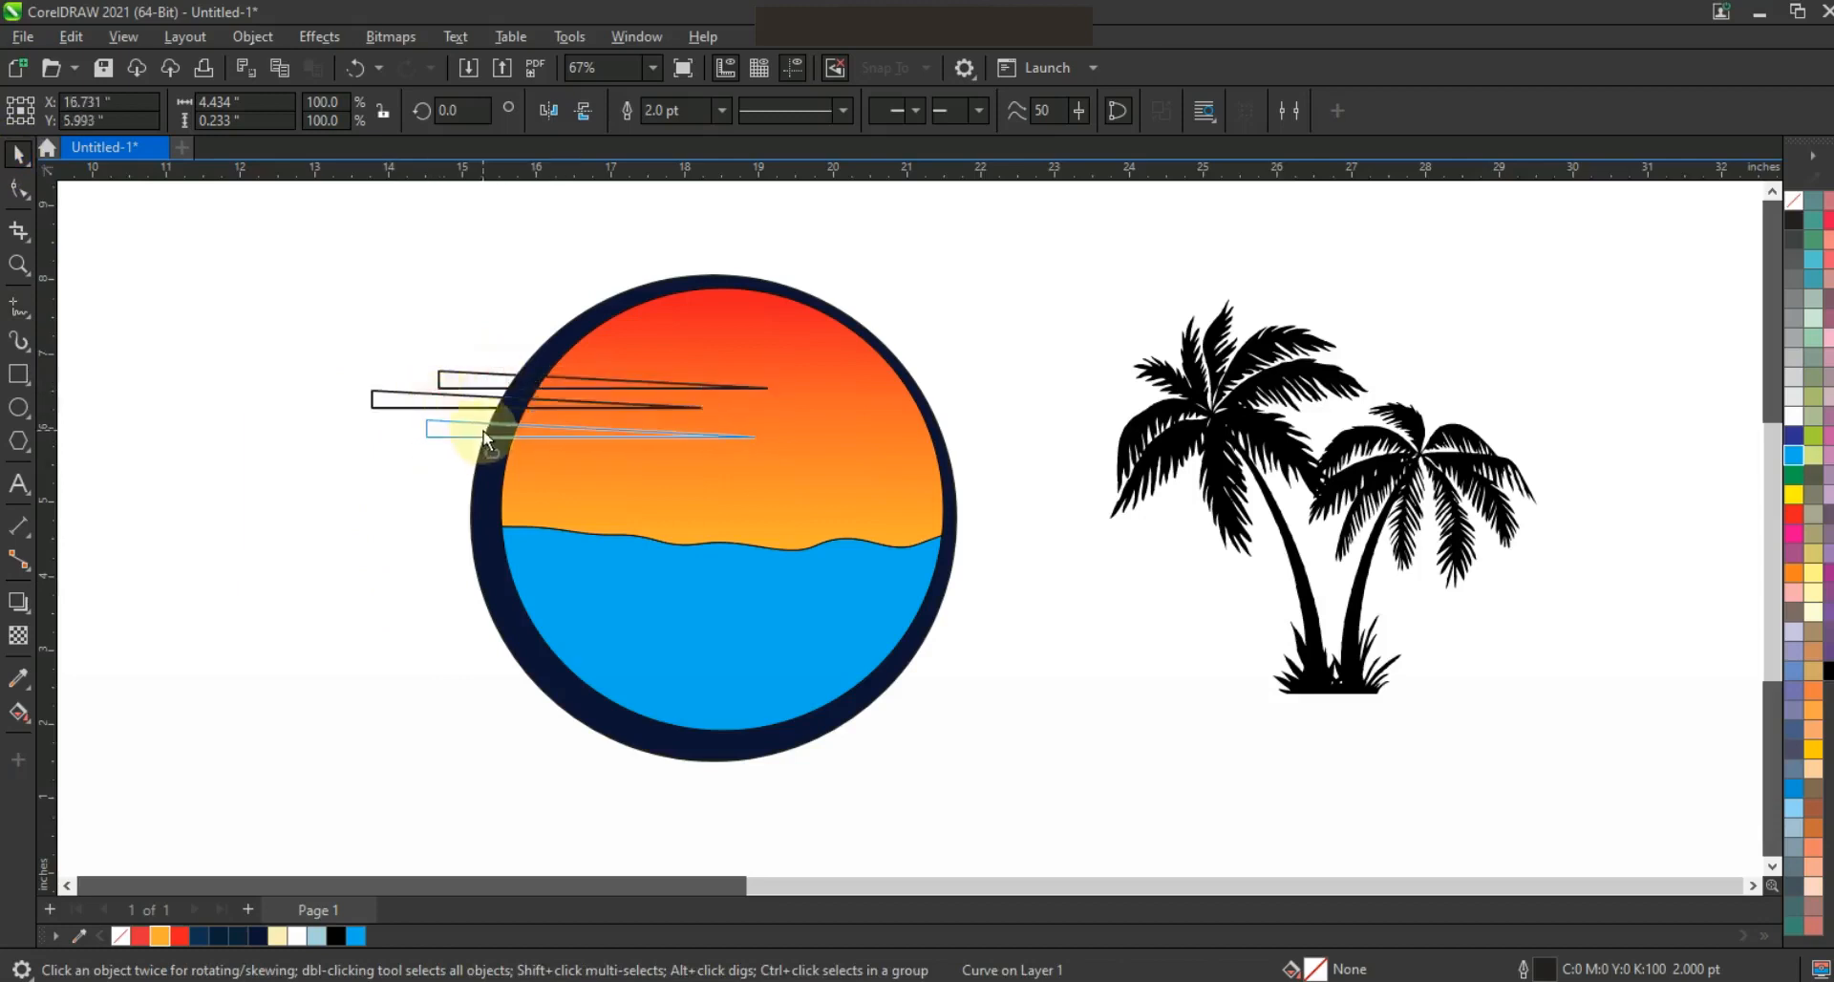
{"action": "left_click_drag", "start_coordinate": [723, 436], "coordinate": [563, 486]}
Create a flipped copy of the five wedges and place it over the circle's right edge, points facing inward
{"action": "left_click_drag", "start_coordinate": [818, 510], "coordinate": [819, 512]}
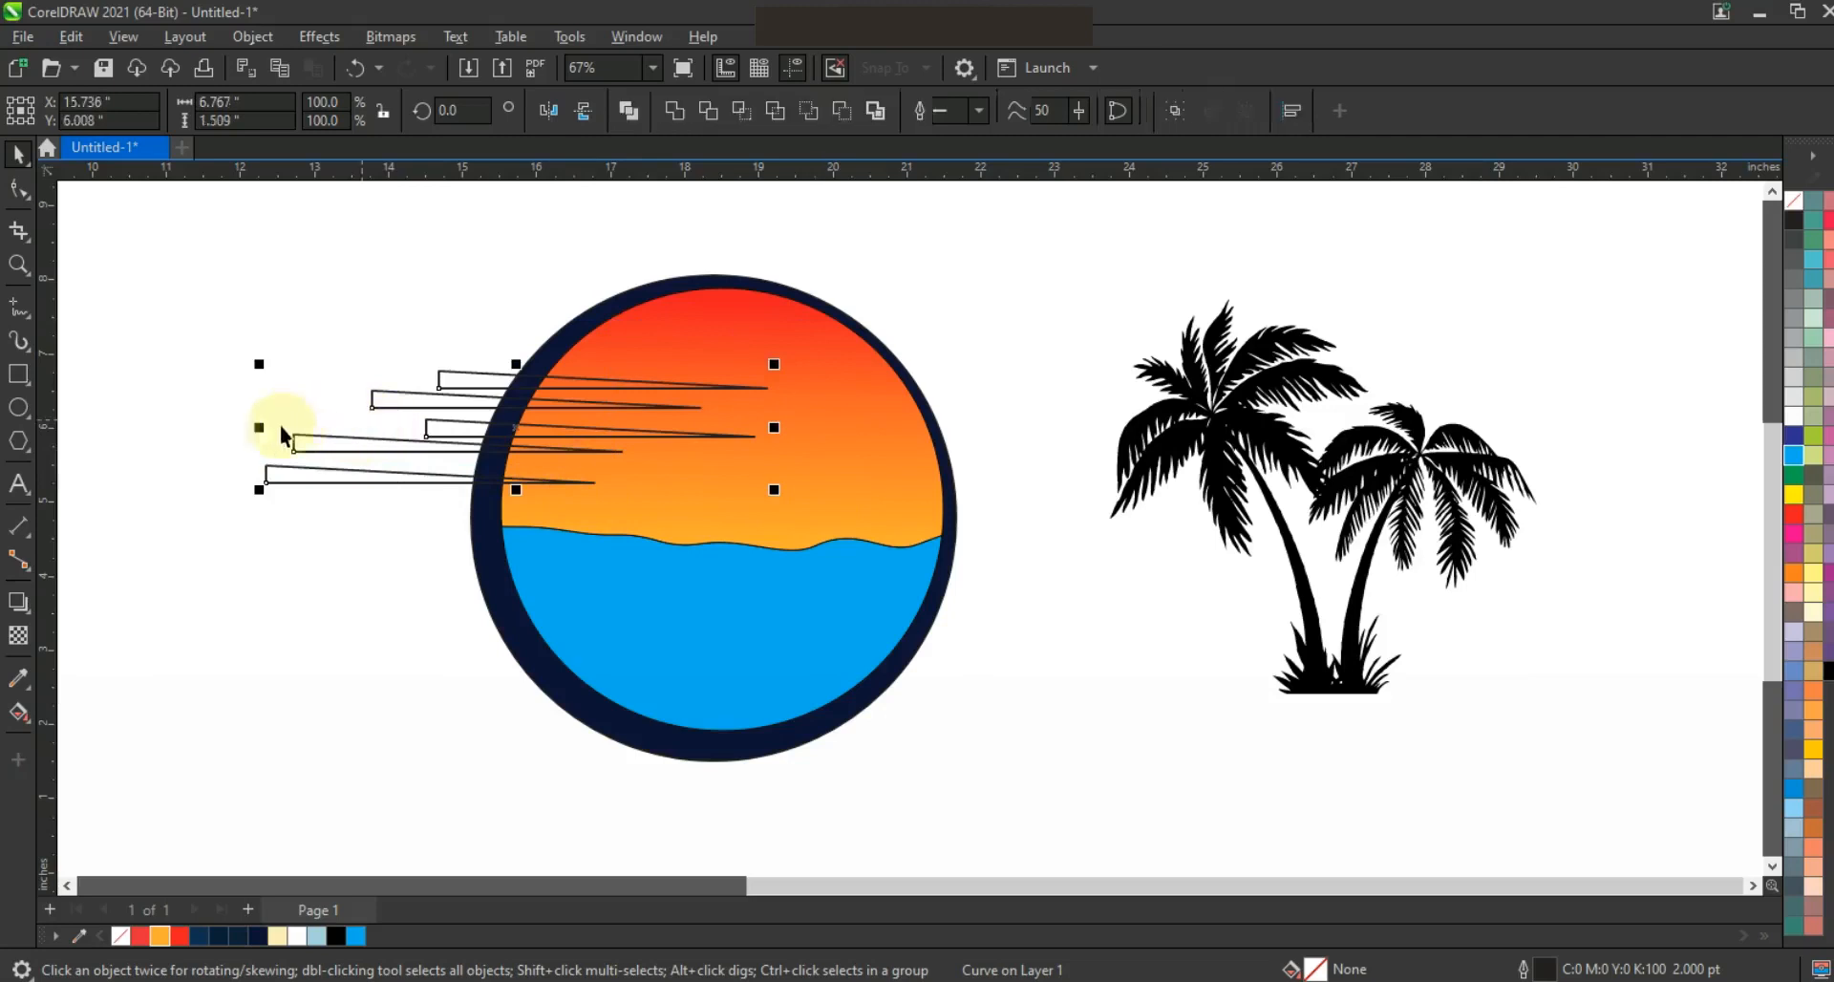
{"action": "mouse_move", "coordinate": [259, 427]}
{"action": "left_mouse_down"}
{"action": "mouse_move", "coordinate": [934, 479]}
{"action": "mouse_move", "coordinate": [802, 396]}
{"action": "left_mouse_up"}
{"action": "left_click", "coordinate": [800, 397]}
{"action": "mouse_move", "coordinate": [1221, 457]}
{"action": "left_mouse_down"}
{"action": "mouse_move", "coordinate": [1060, 443]}
{"action": "mouse_move", "coordinate": [1019, 407]}
{"action": "mouse_move", "coordinate": [1013, 430]}
{"action": "mouse_move", "coordinate": [967, 426]}
{"action": "left_mouse_up"}
{"action": "left_click", "coordinate": [907, 282]}
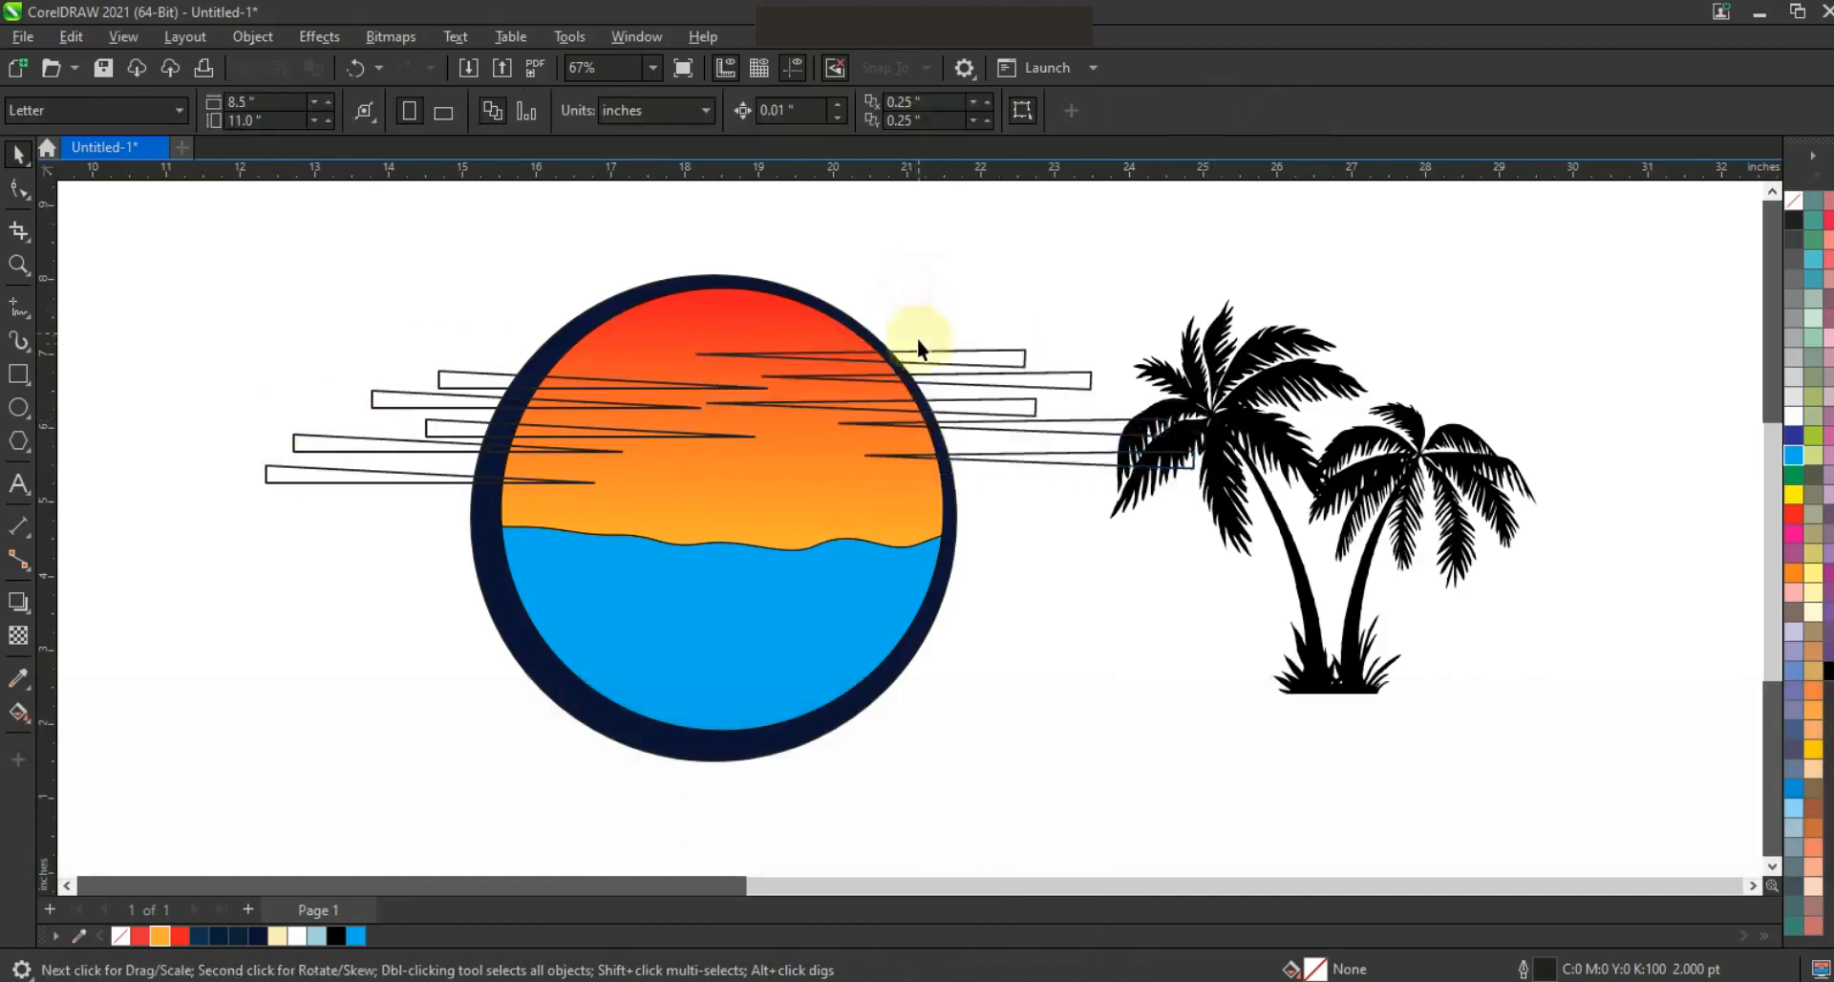
Reposition individual wedges on both sides to vary their spacing, then select all the wedges
{"action": "left_click_drag", "start_coordinate": [946, 353], "coordinate": [926, 337]}
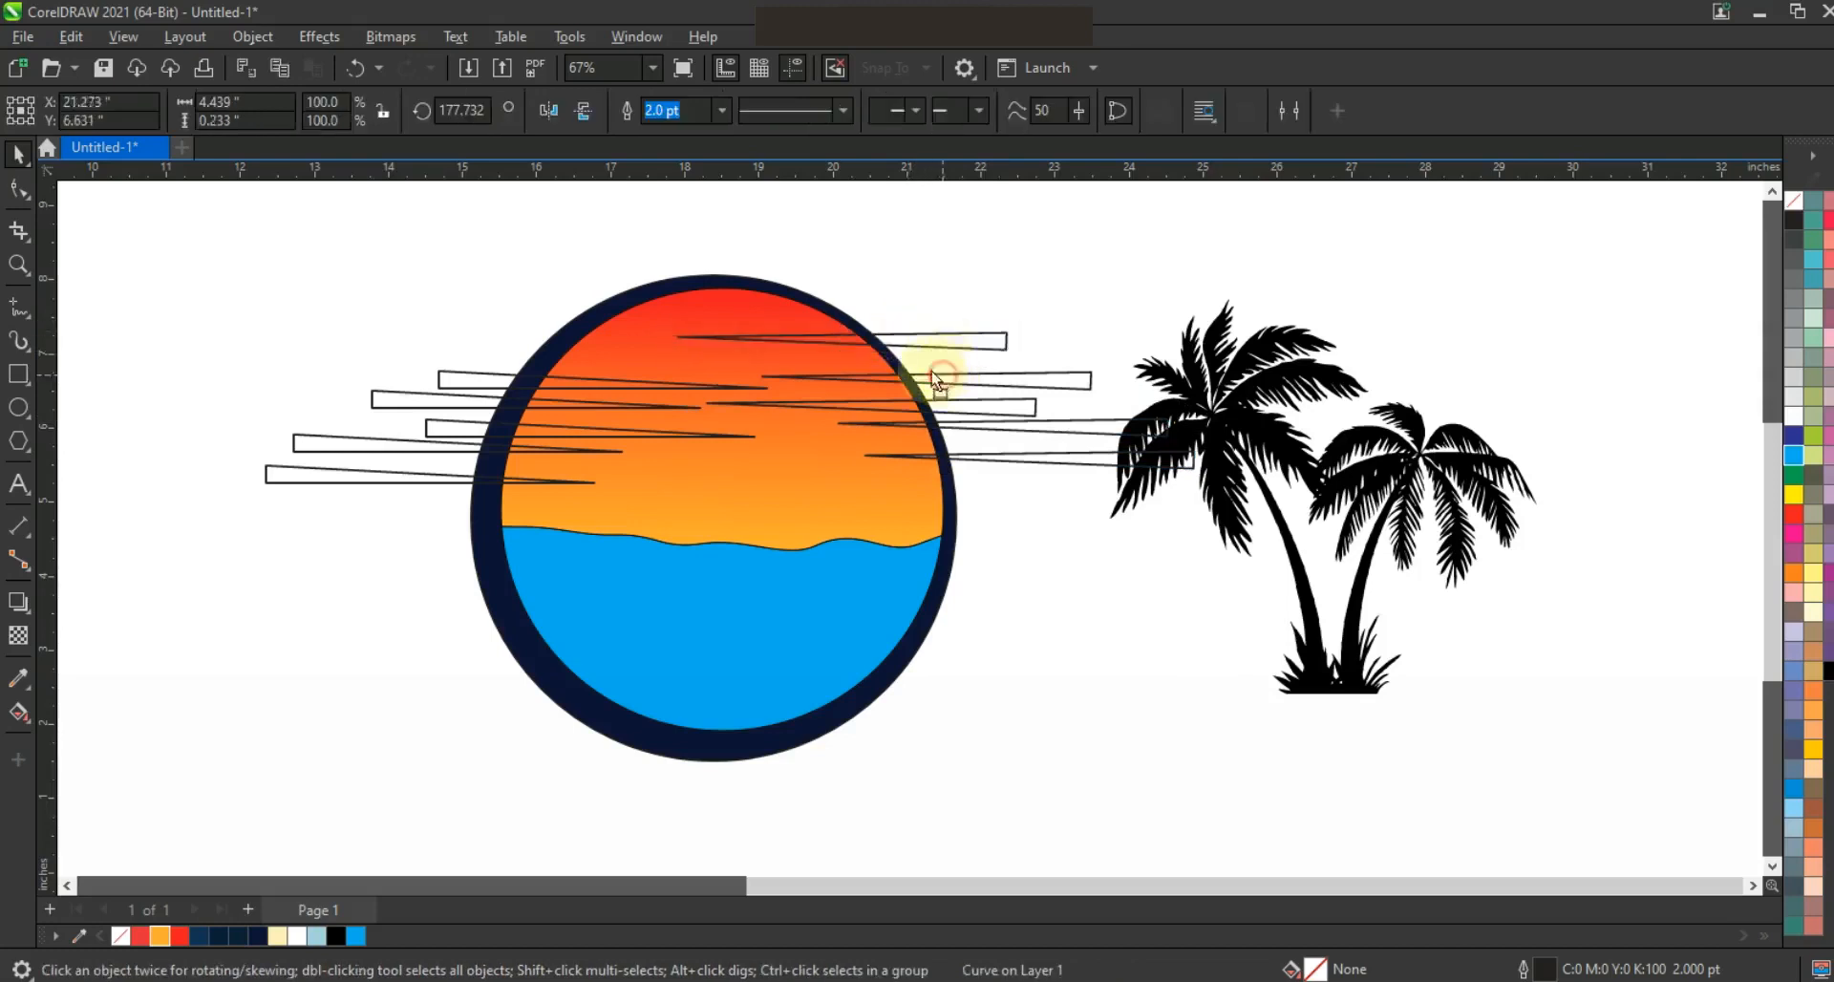
{"action": "mouse_move", "coordinate": [961, 432]}
{"action": "left_mouse_down"}
{"action": "mouse_move", "coordinate": [953, 474]}
{"action": "mouse_move", "coordinate": [940, 440]}
{"action": "left_mouse_up"}
{"action": "mouse_move", "coordinate": [562, 378]}
{"action": "left_mouse_down"}
{"action": "mouse_move", "coordinate": [542, 372]}
{"action": "mouse_move", "coordinate": [599, 402]}
{"action": "mouse_move", "coordinate": [558, 459]}
{"action": "left_mouse_up"}
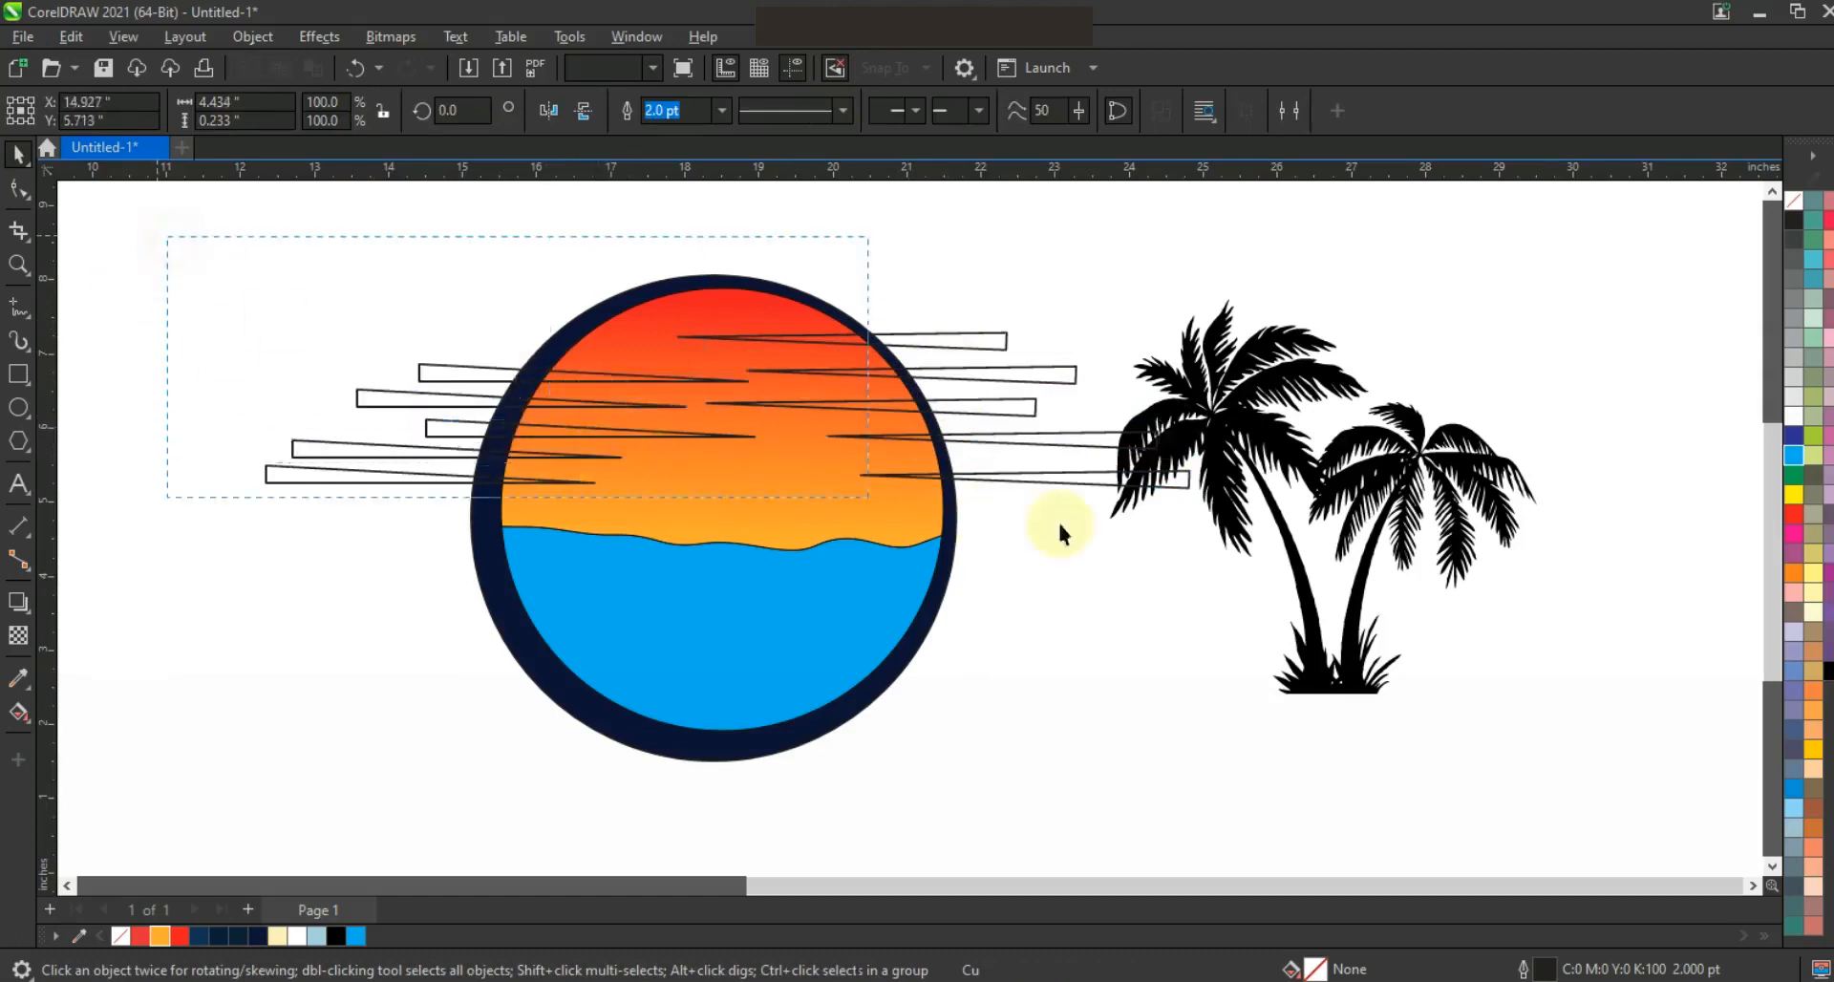
{"action": "left_click_drag", "start_coordinate": [1209, 513], "coordinate": [1211, 509]}
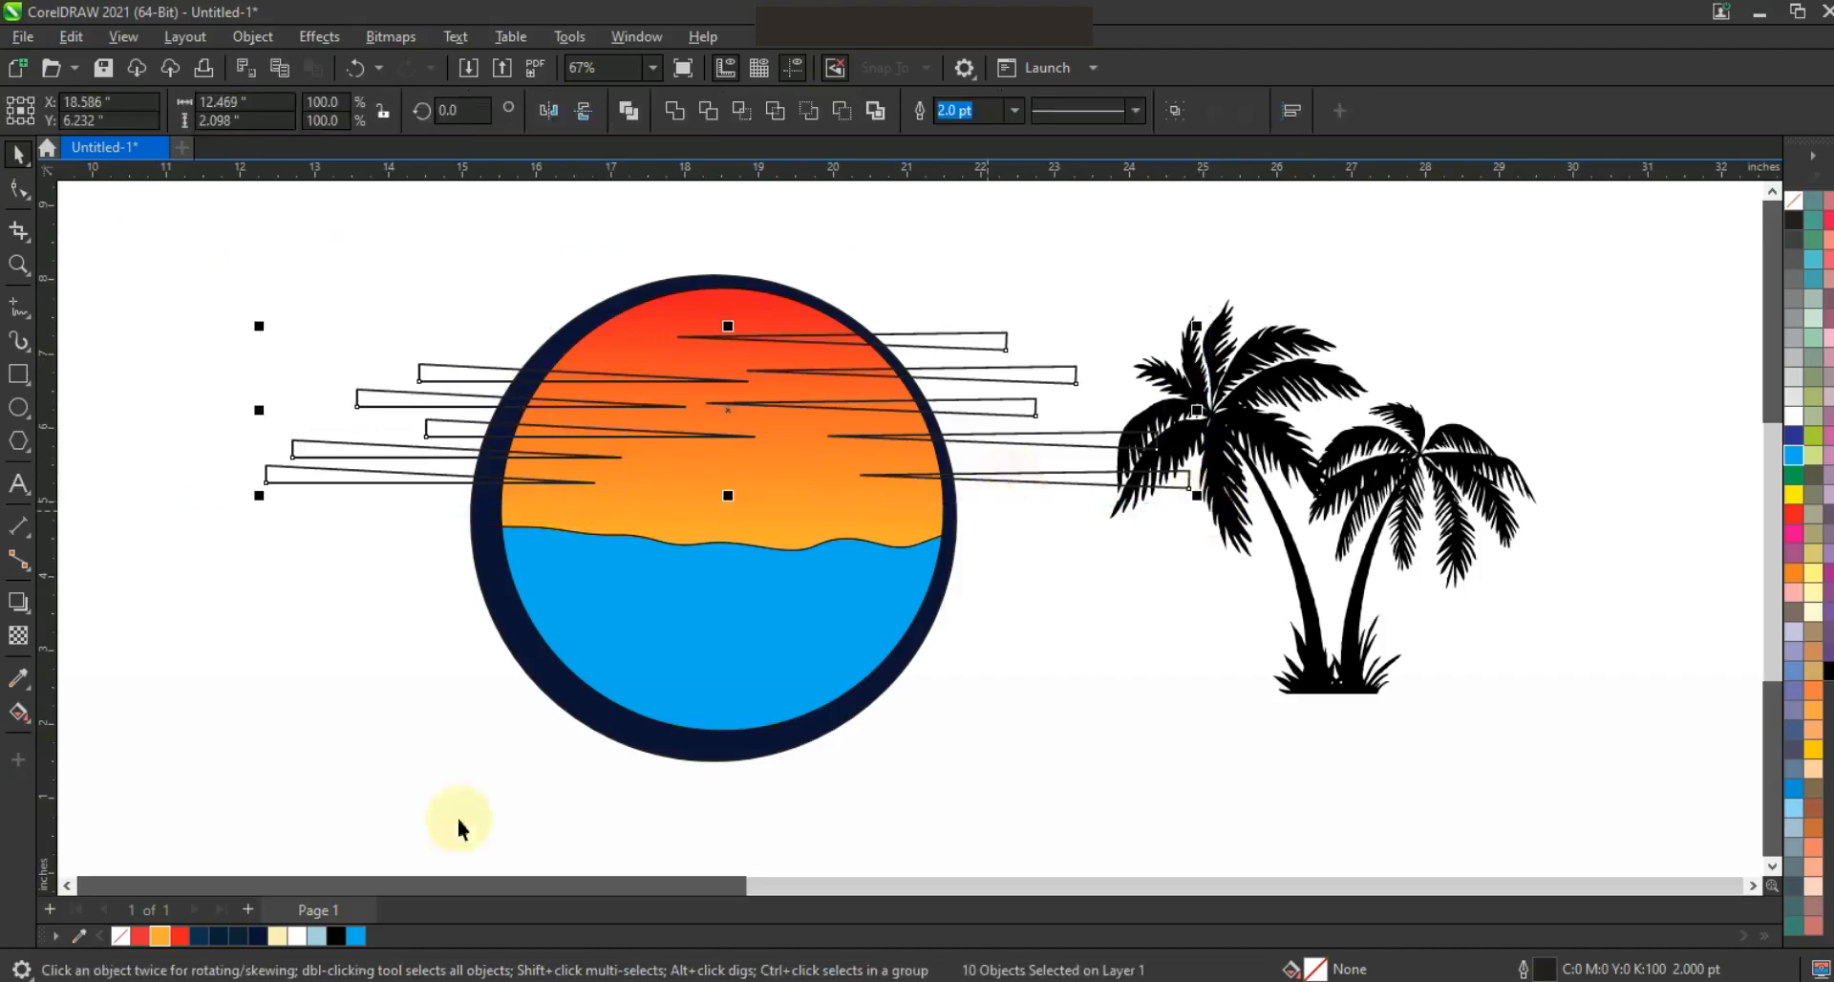
Fill the selected cloud wedges with pale cream #FCF0B6 and remove their outlines
{"action": "left_click", "coordinate": [277, 935]}
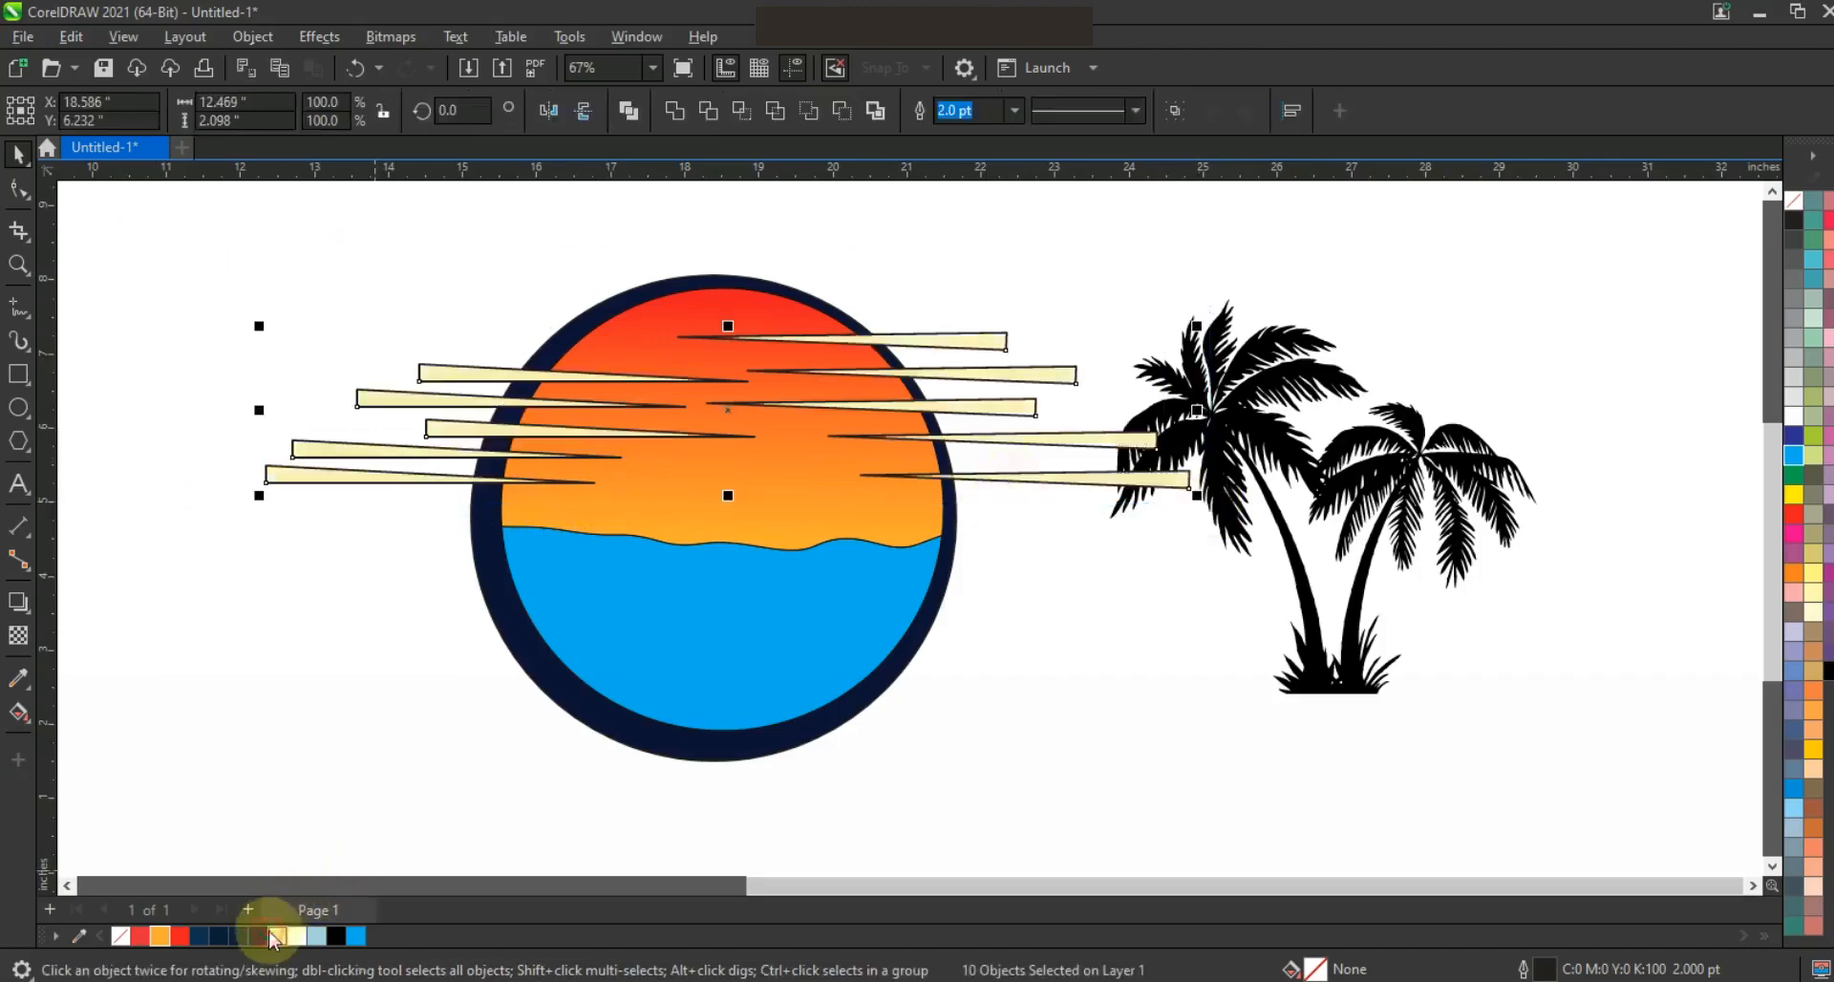
{"action": "right_click", "coordinate": [1794, 200]}
{"action": "left_click", "coordinate": [1752, 232]}
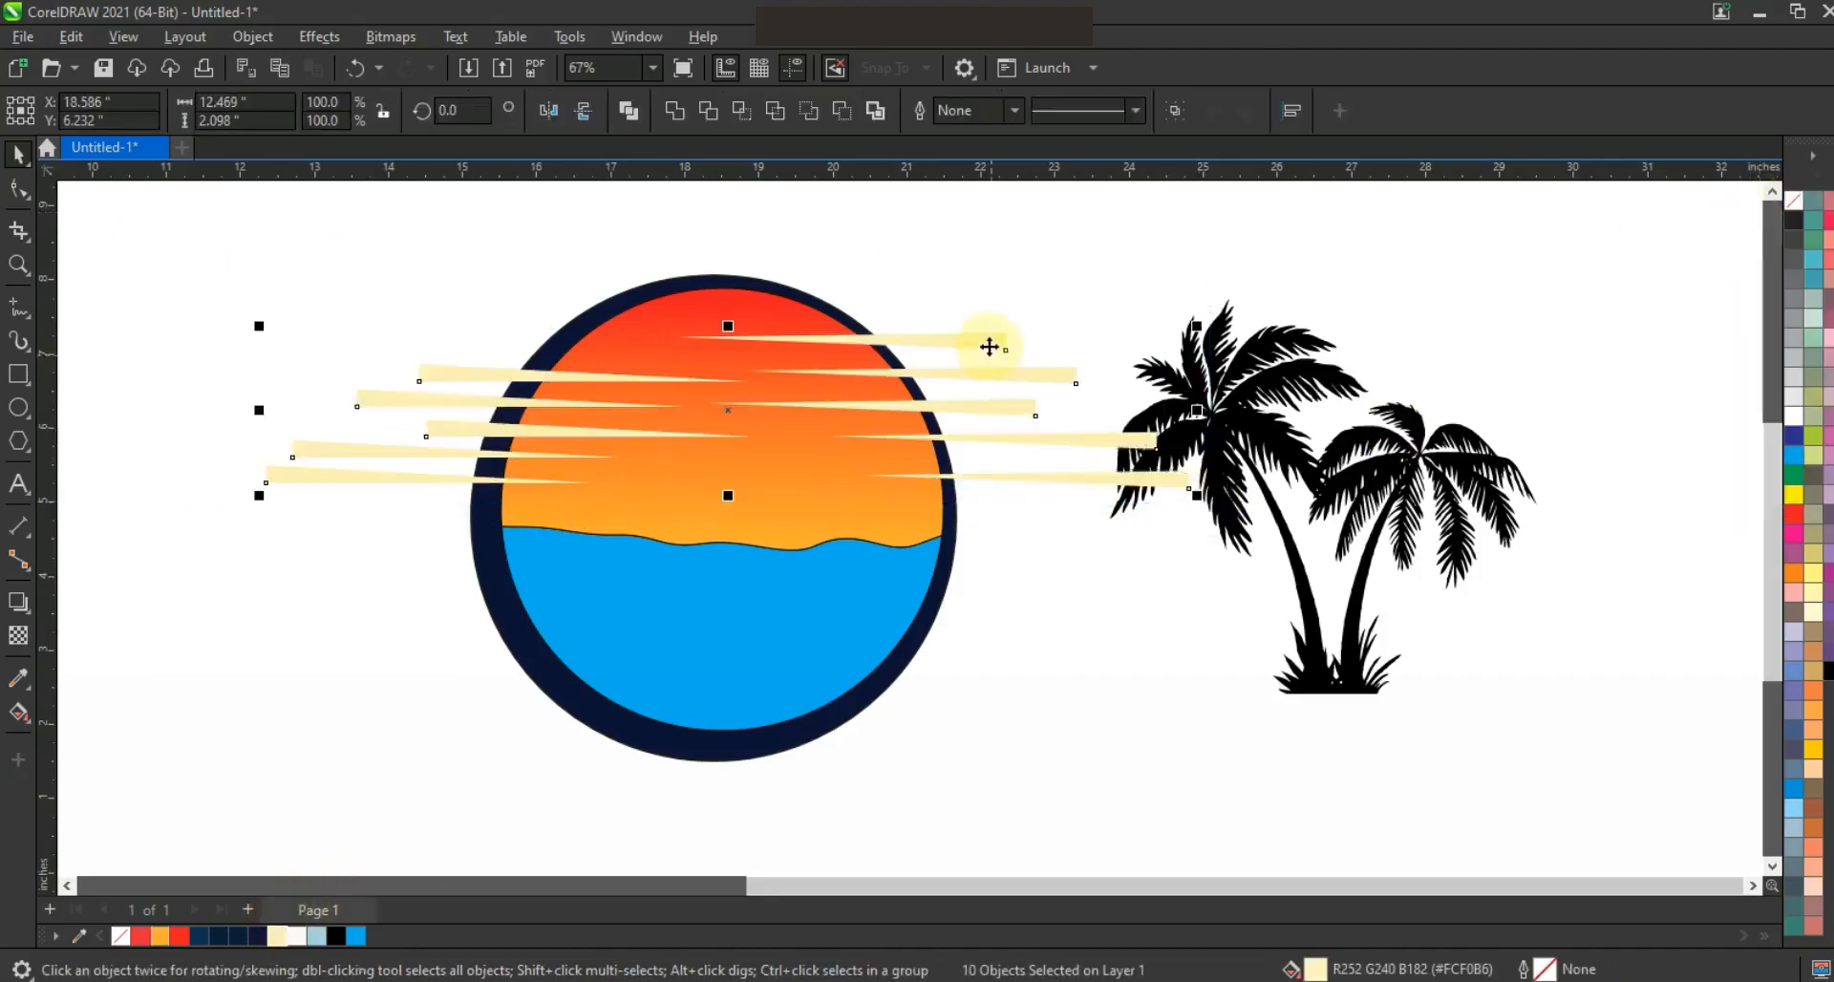
PowerClip all the cream wedges inside the orange gradient sky shape of the circle
{"action": "right_click", "coordinate": [989, 342]}
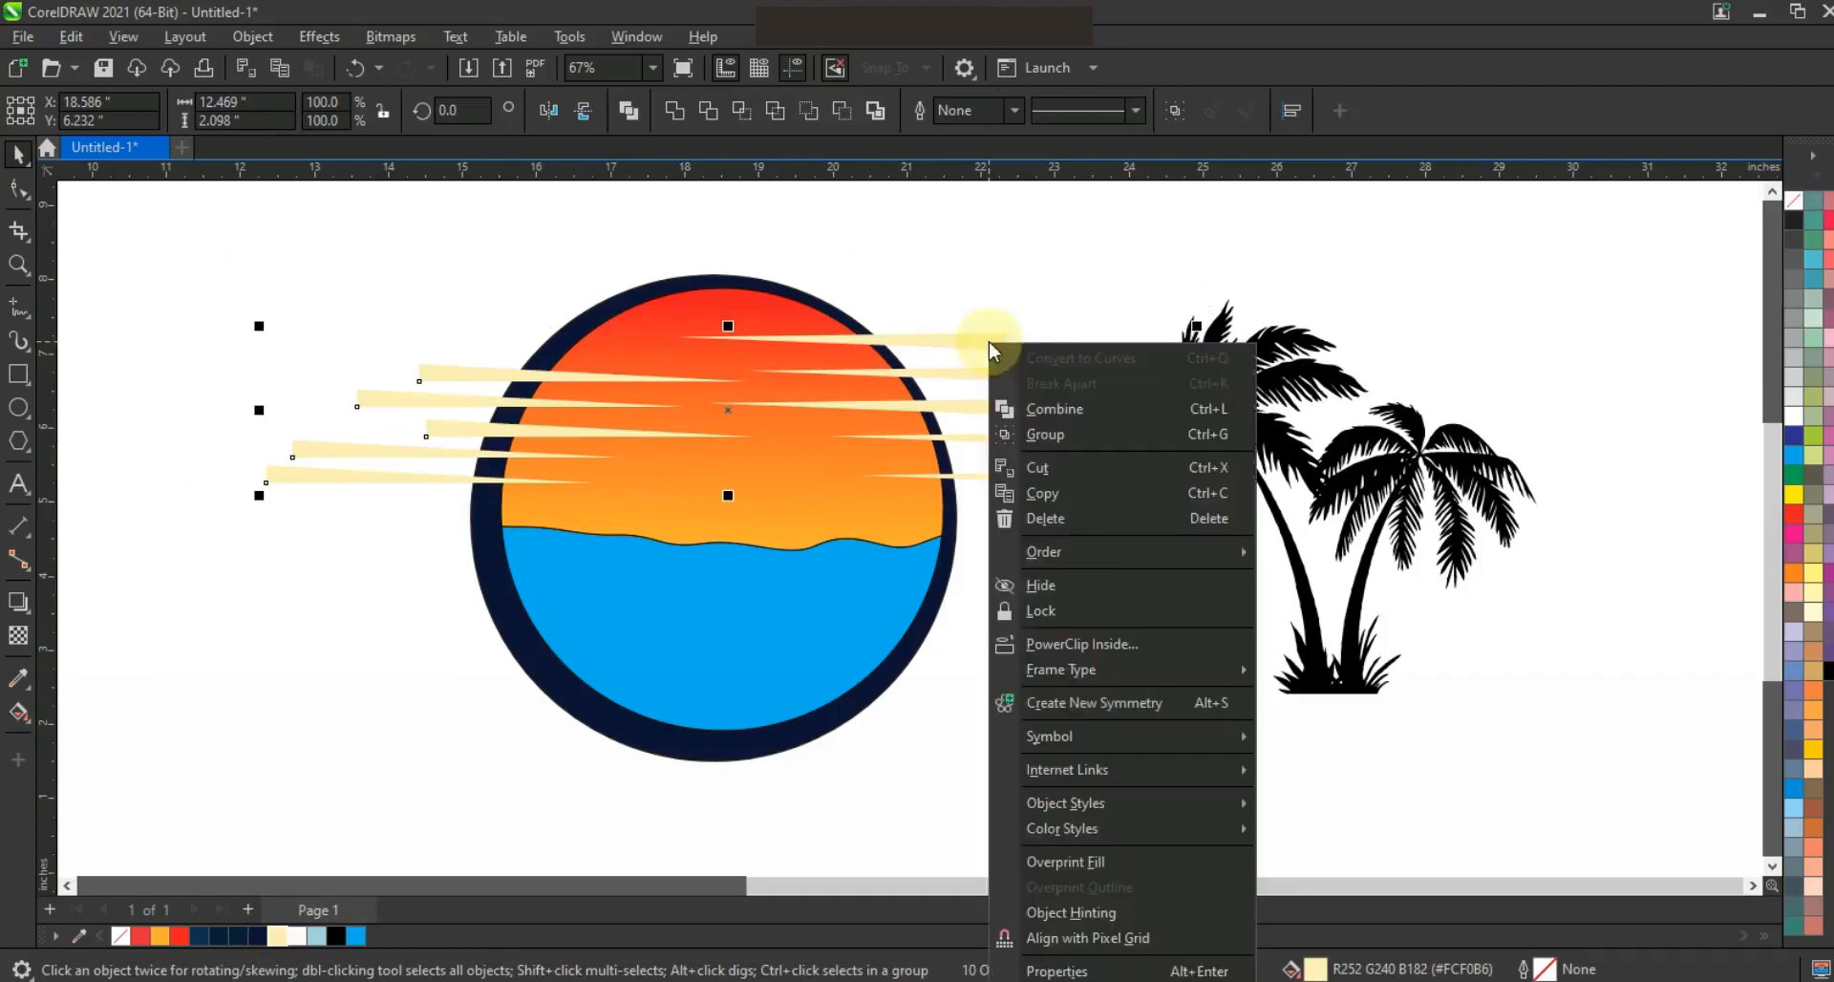
{"action": "left_click", "coordinate": [1065, 643]}
{"action": "left_click", "coordinate": [765, 317]}
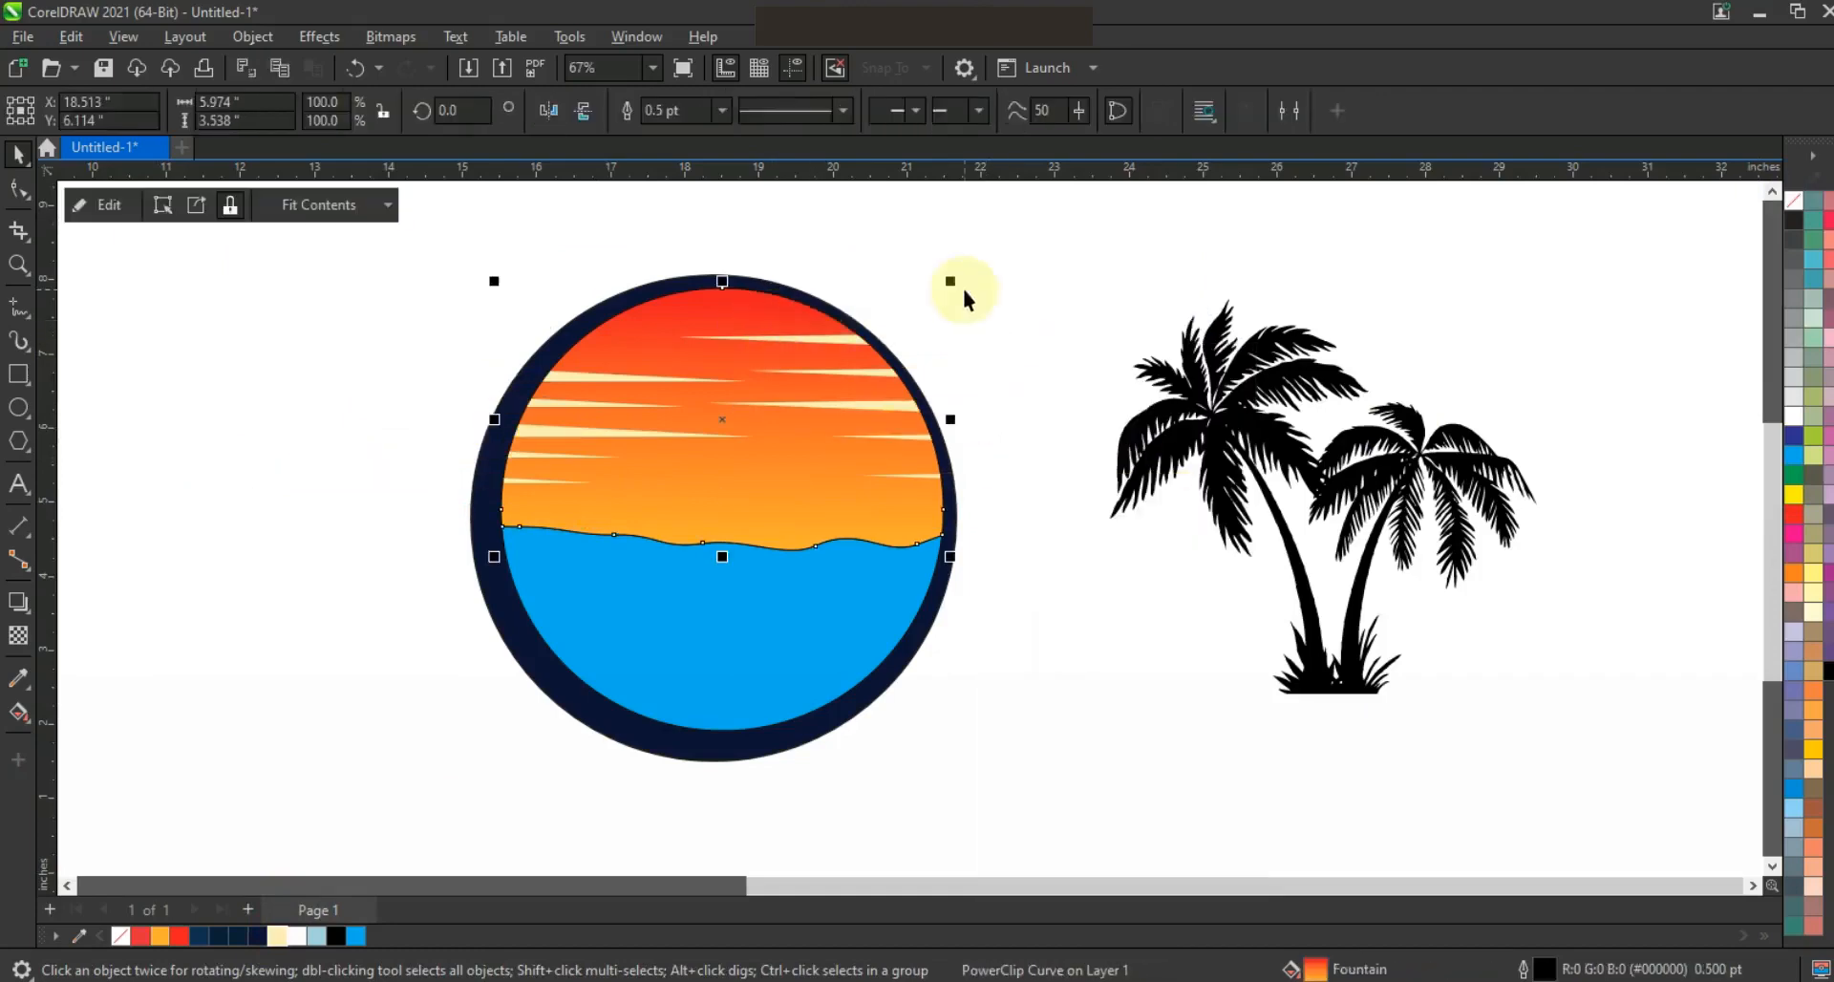
{"action": "left_click", "coordinate": [963, 289]}
Select the sky and sea shapes within the dark ring and remove their outlines
{"action": "left_click_drag", "start_coordinate": [1026, 235], "coordinate": [462, 715]}
{"action": "right_click", "coordinate": [1792, 208]}
{"action": "left_click", "coordinate": [1731, 227]}
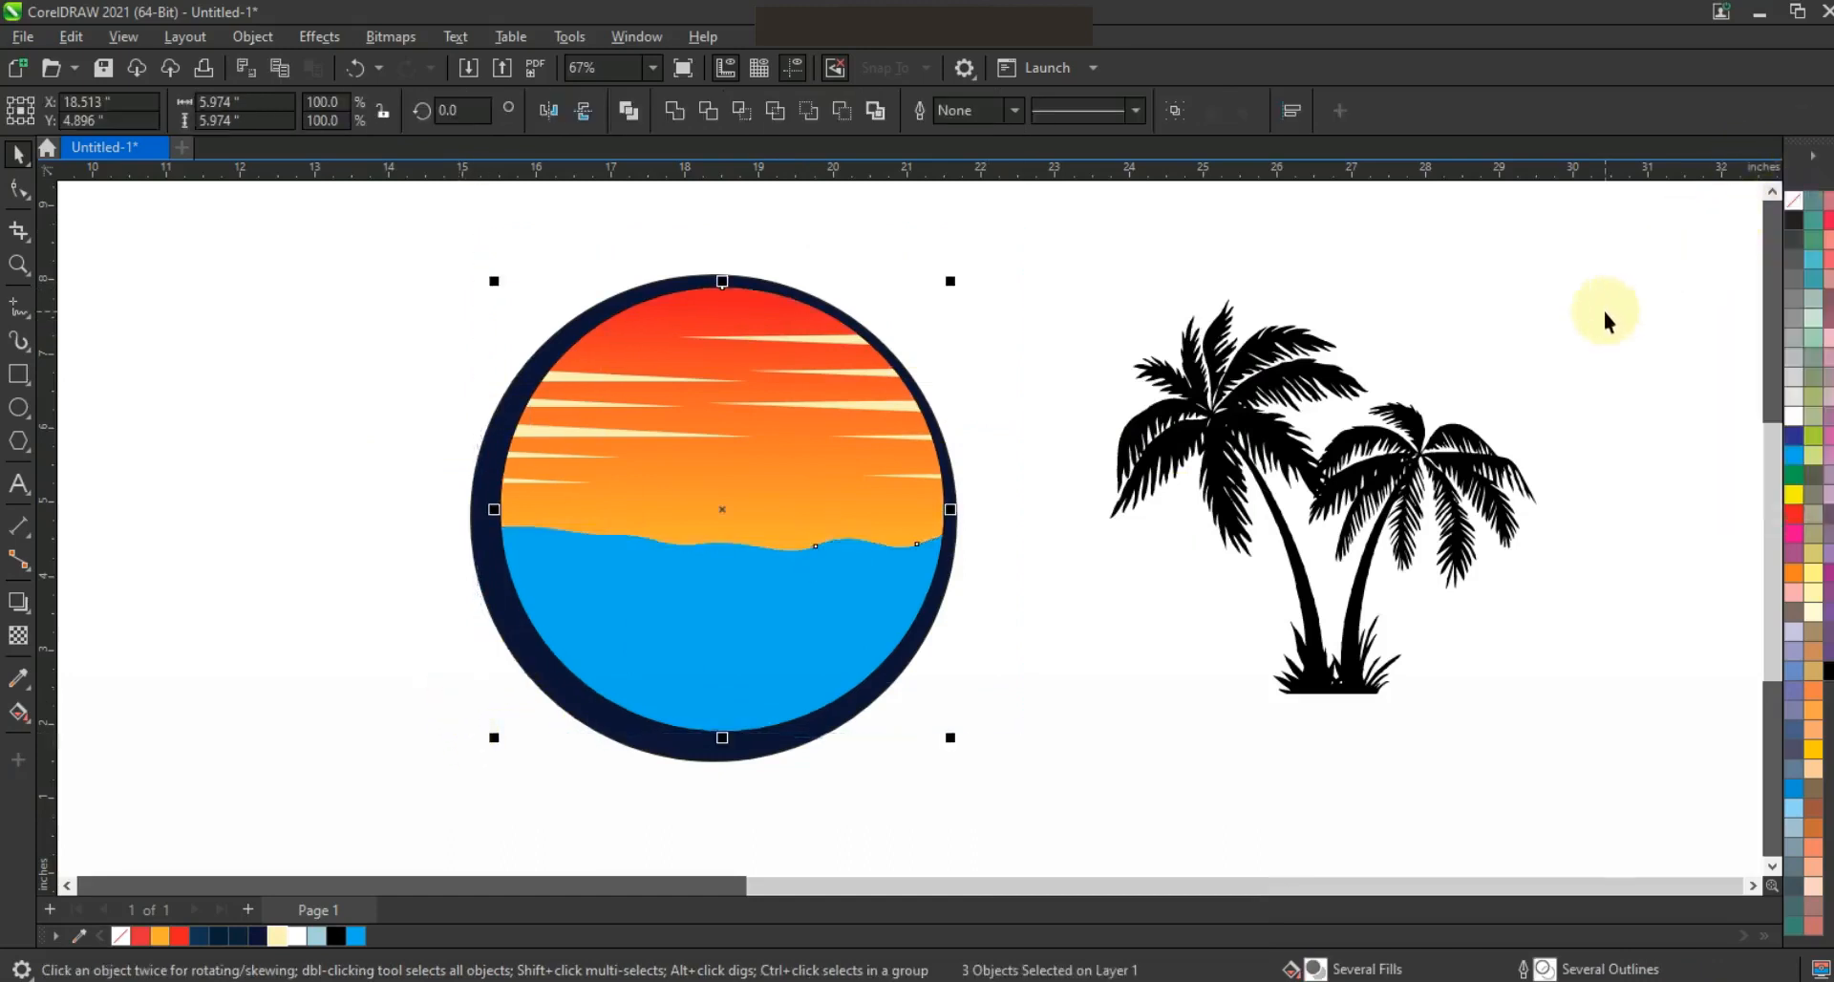
{"action": "left_click", "coordinate": [1049, 297]}
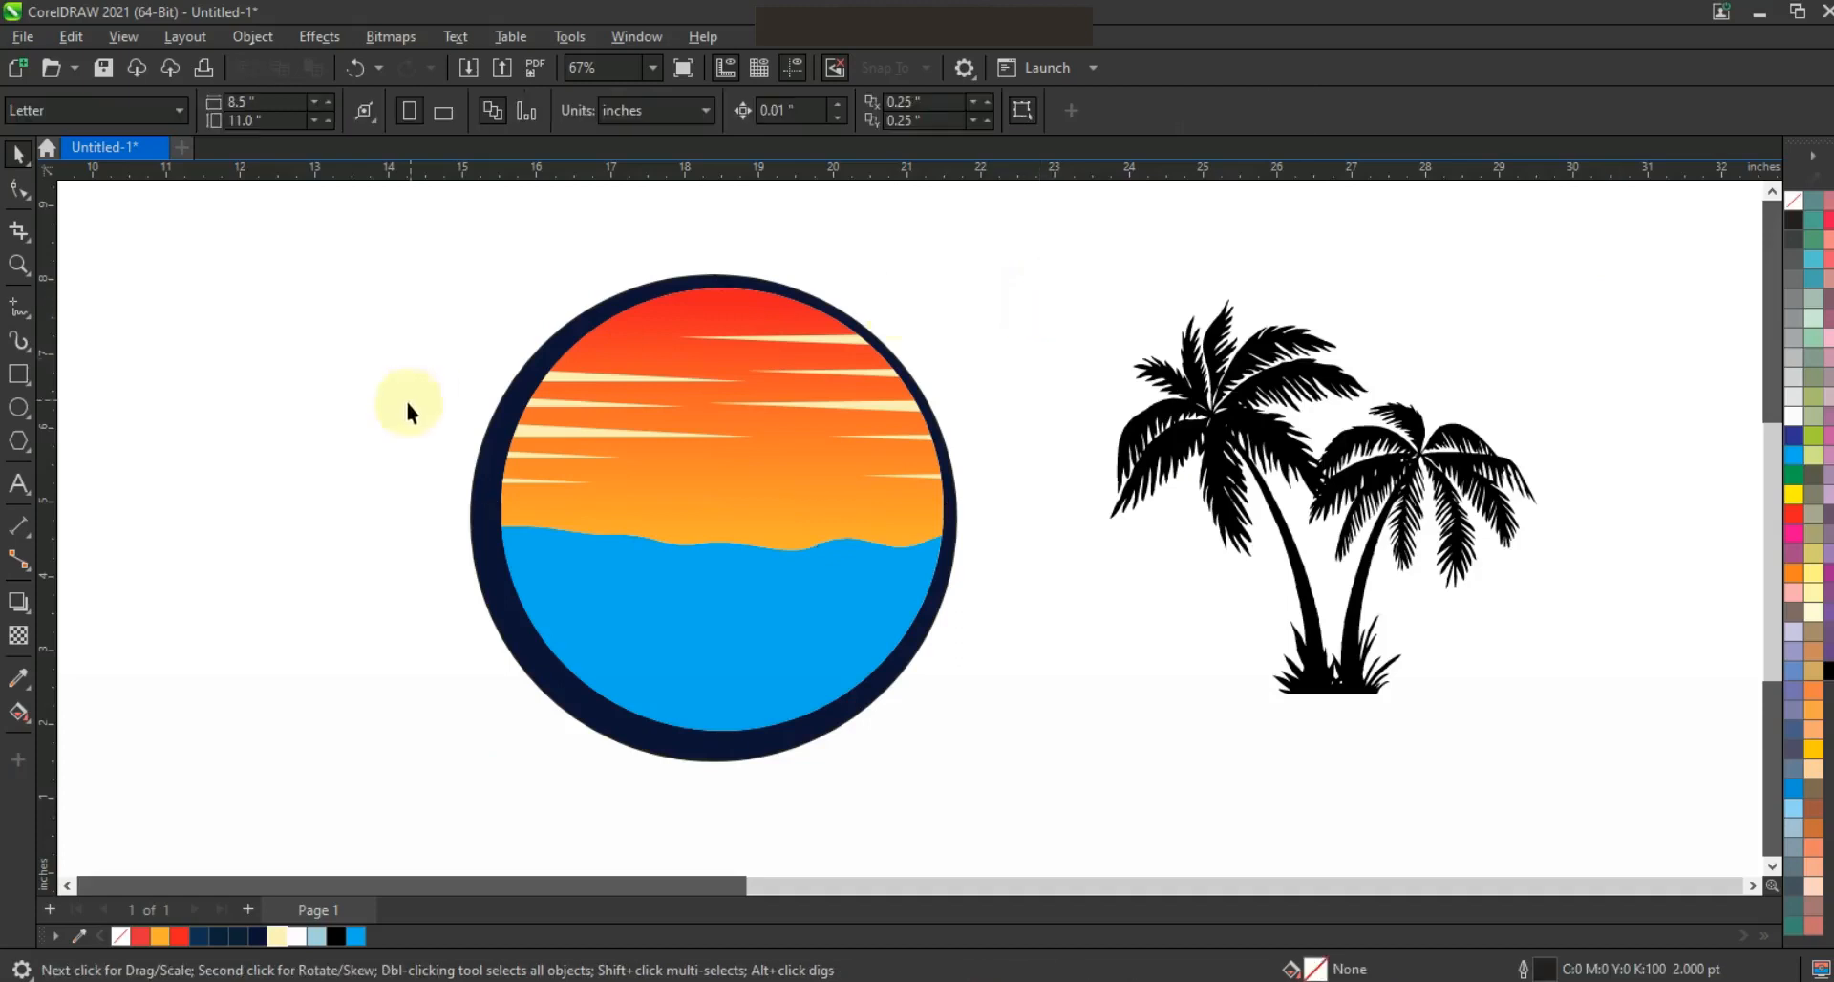
Draw a circle and place it across the waterline, right of the scene's center, resized to about 2.02 inches in diameter
{"action": "left_click", "coordinate": [18, 408]}
{"action": "left_click_drag", "start_coordinate": [250, 430], "coordinate": [314, 608]}
{"action": "left_click", "coordinate": [18, 153]}
{"action": "left_click_drag", "start_coordinate": [367, 512], "coordinate": [752, 527]}
{"action": "mouse_move", "coordinate": [857, 443]}
{"action": "left_mouse_down"}
{"action": "mouse_move", "coordinate": [868, 462]}
{"action": "mouse_move", "coordinate": [849, 451]}
{"action": "left_mouse_up"}
{"action": "left_click_drag", "start_coordinate": [804, 507], "coordinate": [810, 506]}
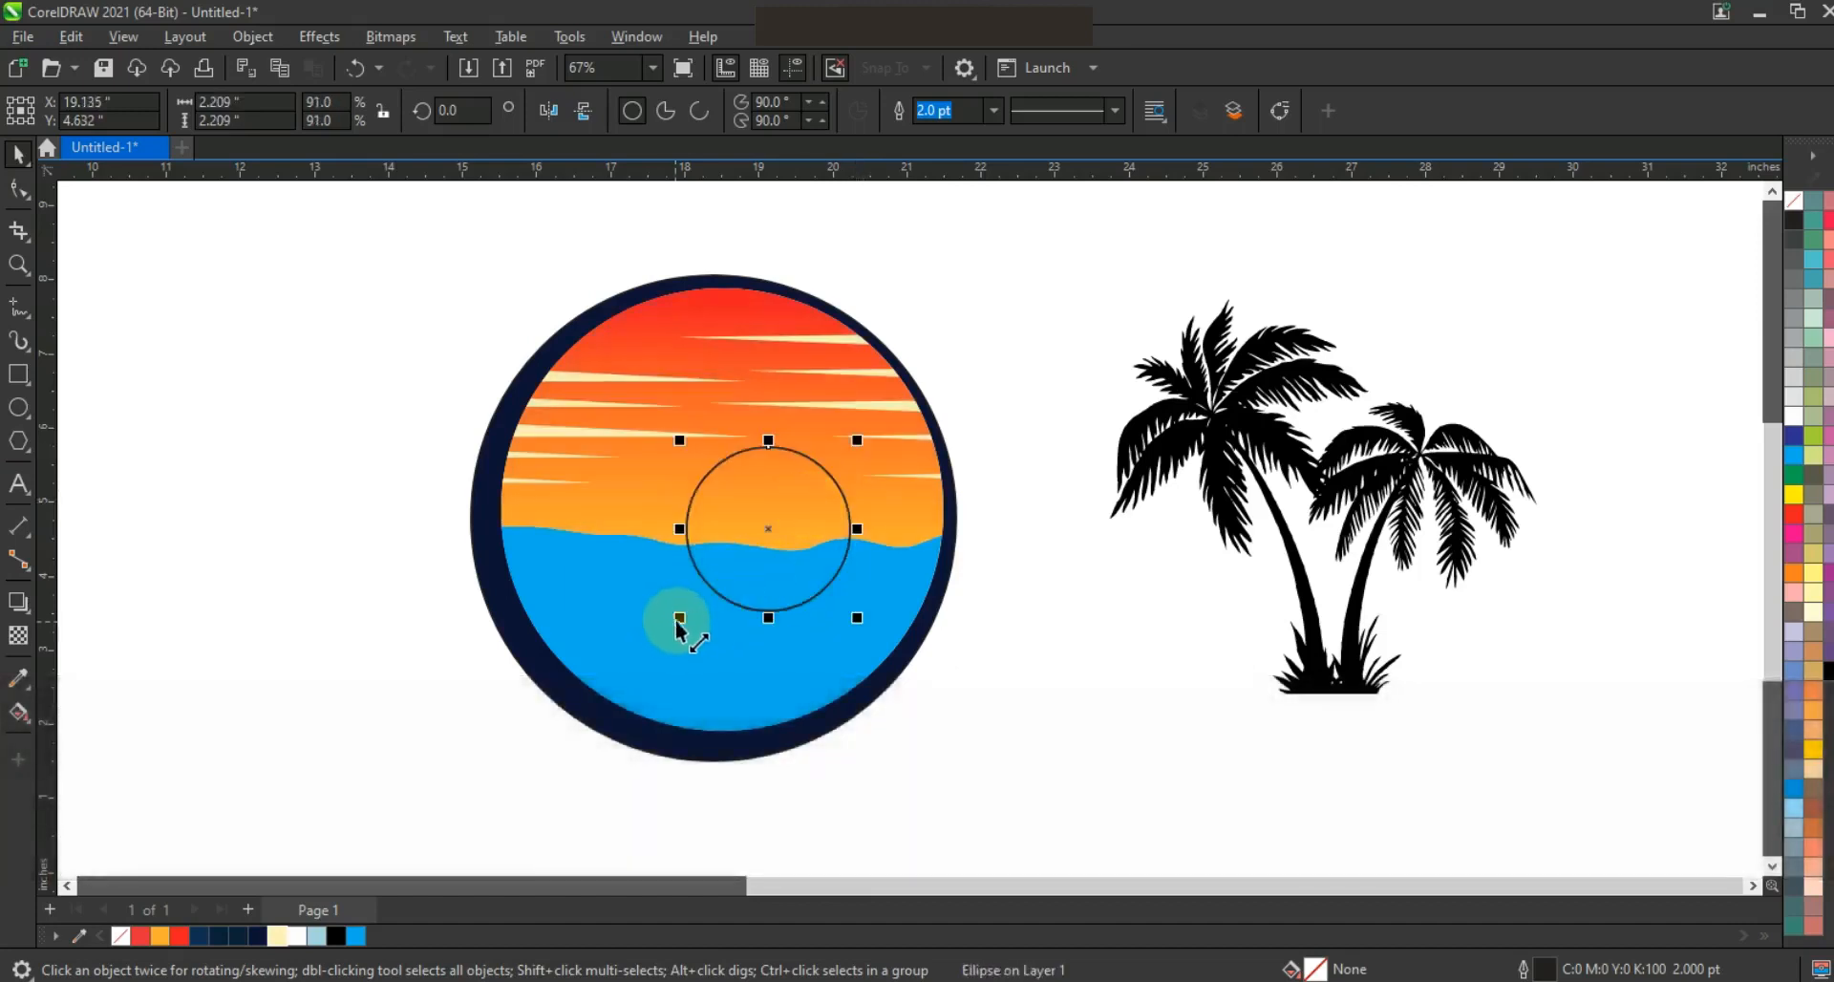
{"action": "left_click_drag", "start_coordinate": [684, 616], "coordinate": [691, 605]}
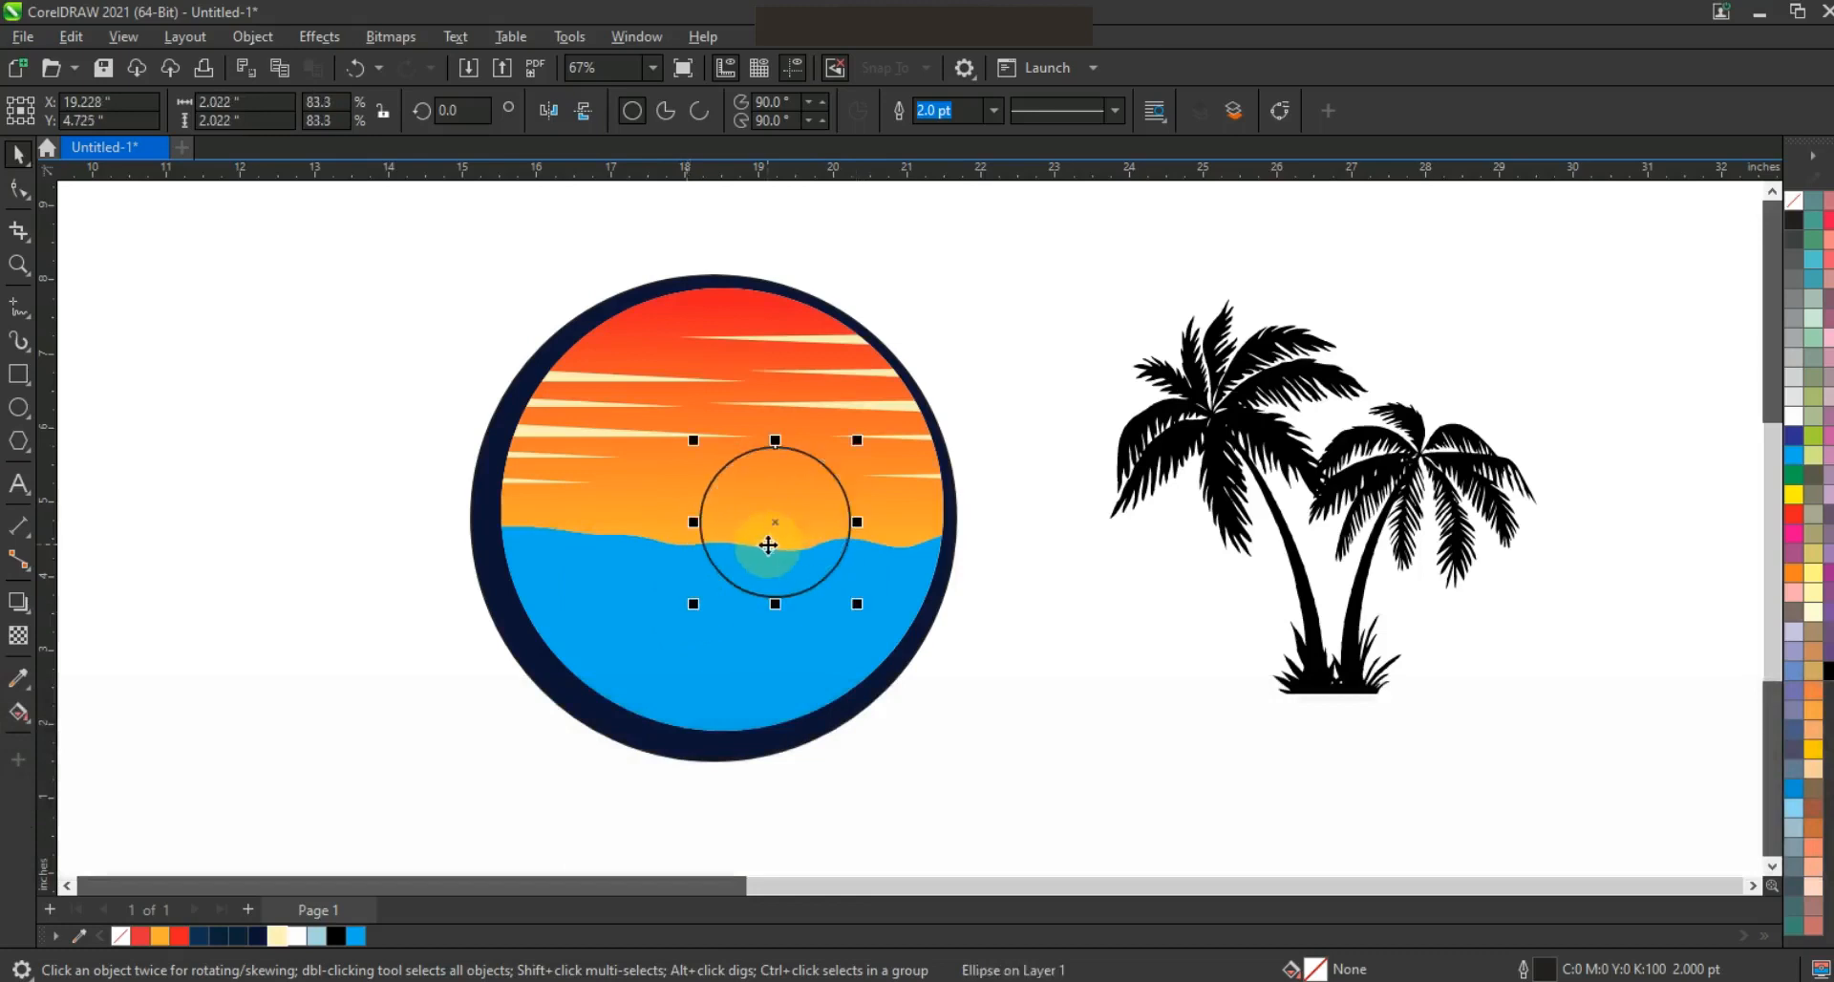
Create a cream #FCF0B6 sun with Smart Fill from the circle's part above the waterline, and delete the construction circle
{"action": "left_click", "coordinate": [29, 721]}
{"action": "left_click", "coordinate": [103, 740]}
{"action": "left_click", "coordinate": [719, 517]}
{"action": "left_click", "coordinate": [17, 154]}
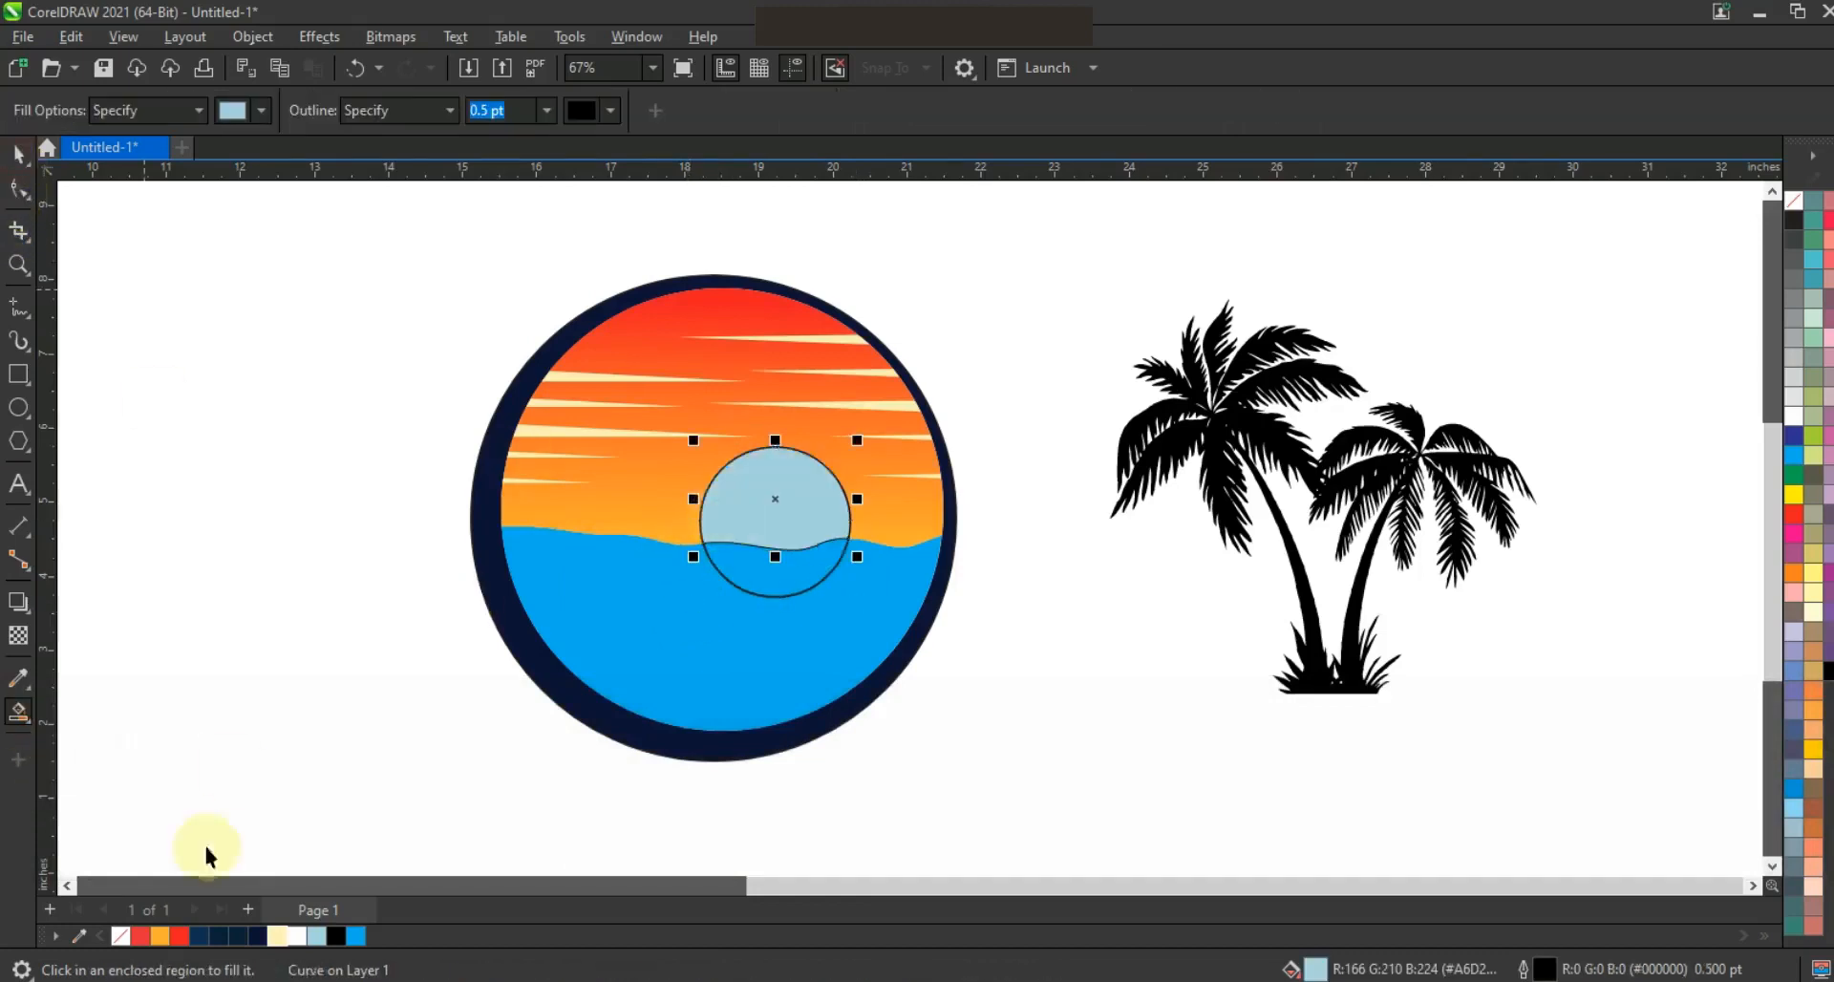
{"action": "left_click", "coordinate": [286, 938]}
{"action": "left_click", "coordinate": [806, 598]}
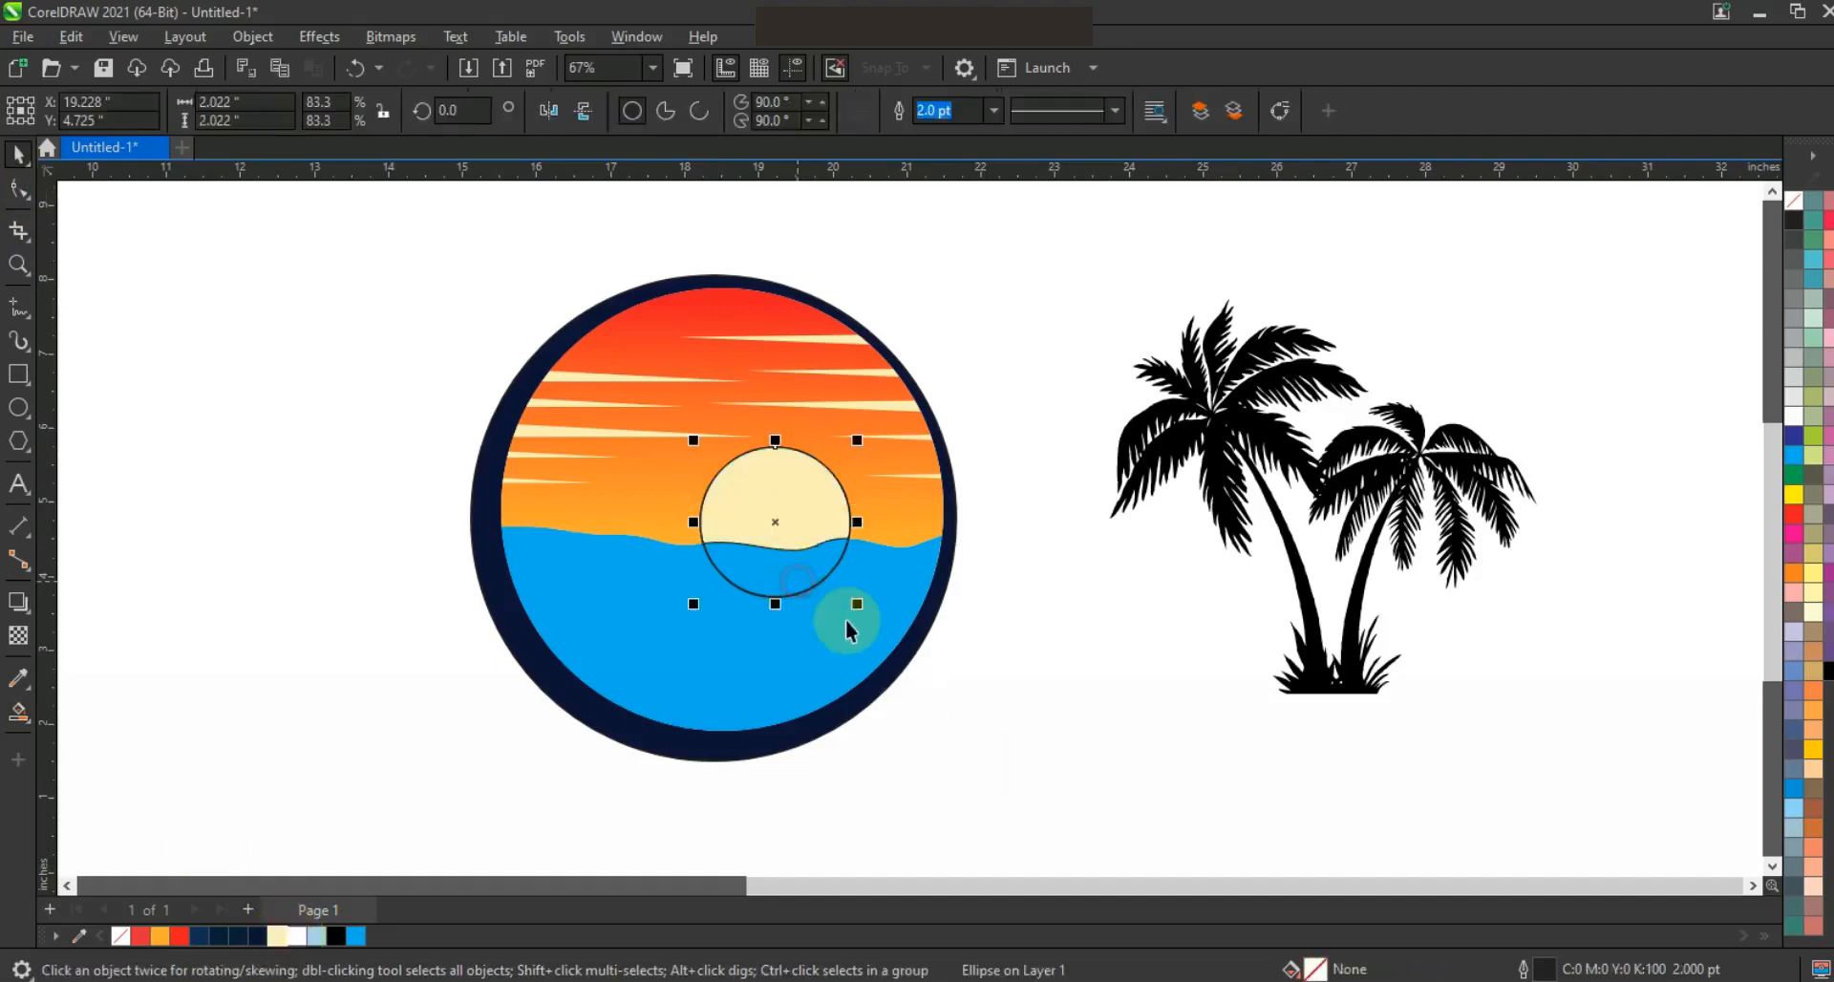
{"action": "key", "text": "Delete"}
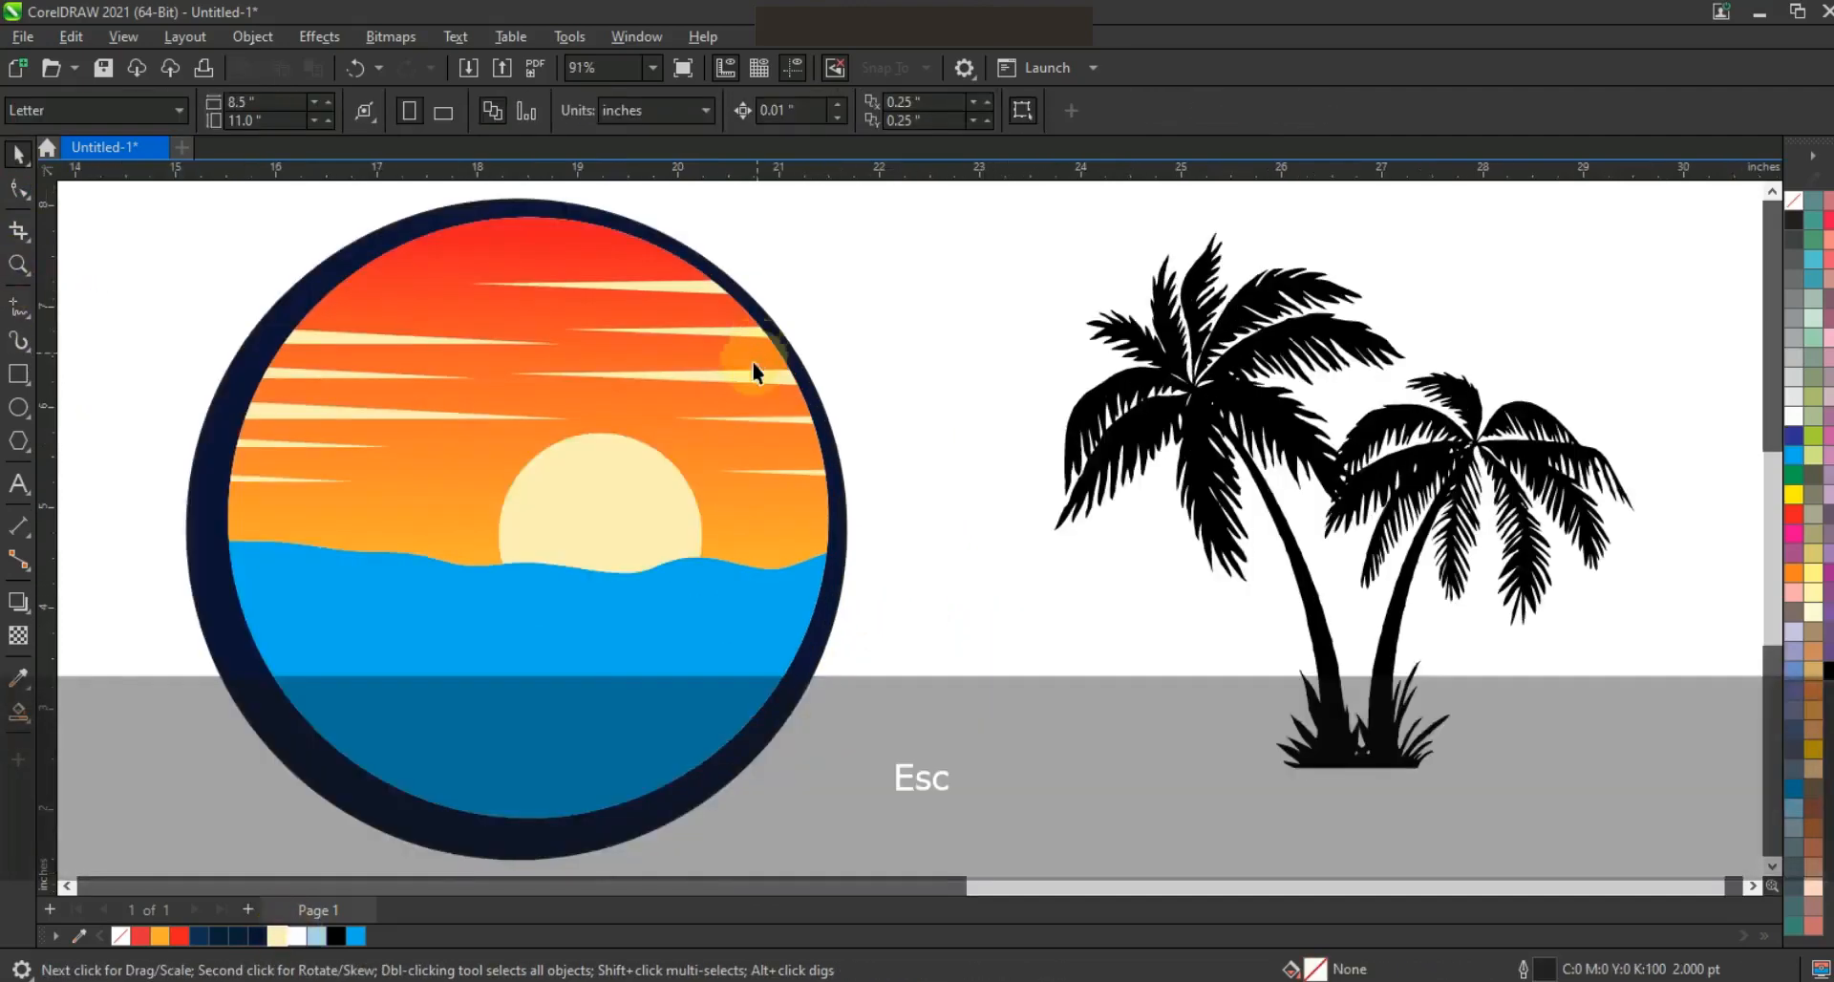
Draw three wavy freehand lines across the upper sea and create fill shapes for the bands between them with Smart Fill
{"action": "left_click", "coordinate": [19, 305]}
{"action": "mouse_move", "coordinate": [853, 585]}
{"action": "left_mouse_down"}
{"action": "mouse_move", "coordinate": [585, 606]}
{"action": "mouse_move", "coordinate": [328, 568]}
{"action": "mouse_move", "coordinate": [206, 586]}
{"action": "mouse_move", "coordinate": [864, 638]}
{"action": "mouse_move", "coordinate": [304, 659]}
{"action": "mouse_move", "coordinate": [170, 642]}
{"action": "left_mouse_up"}
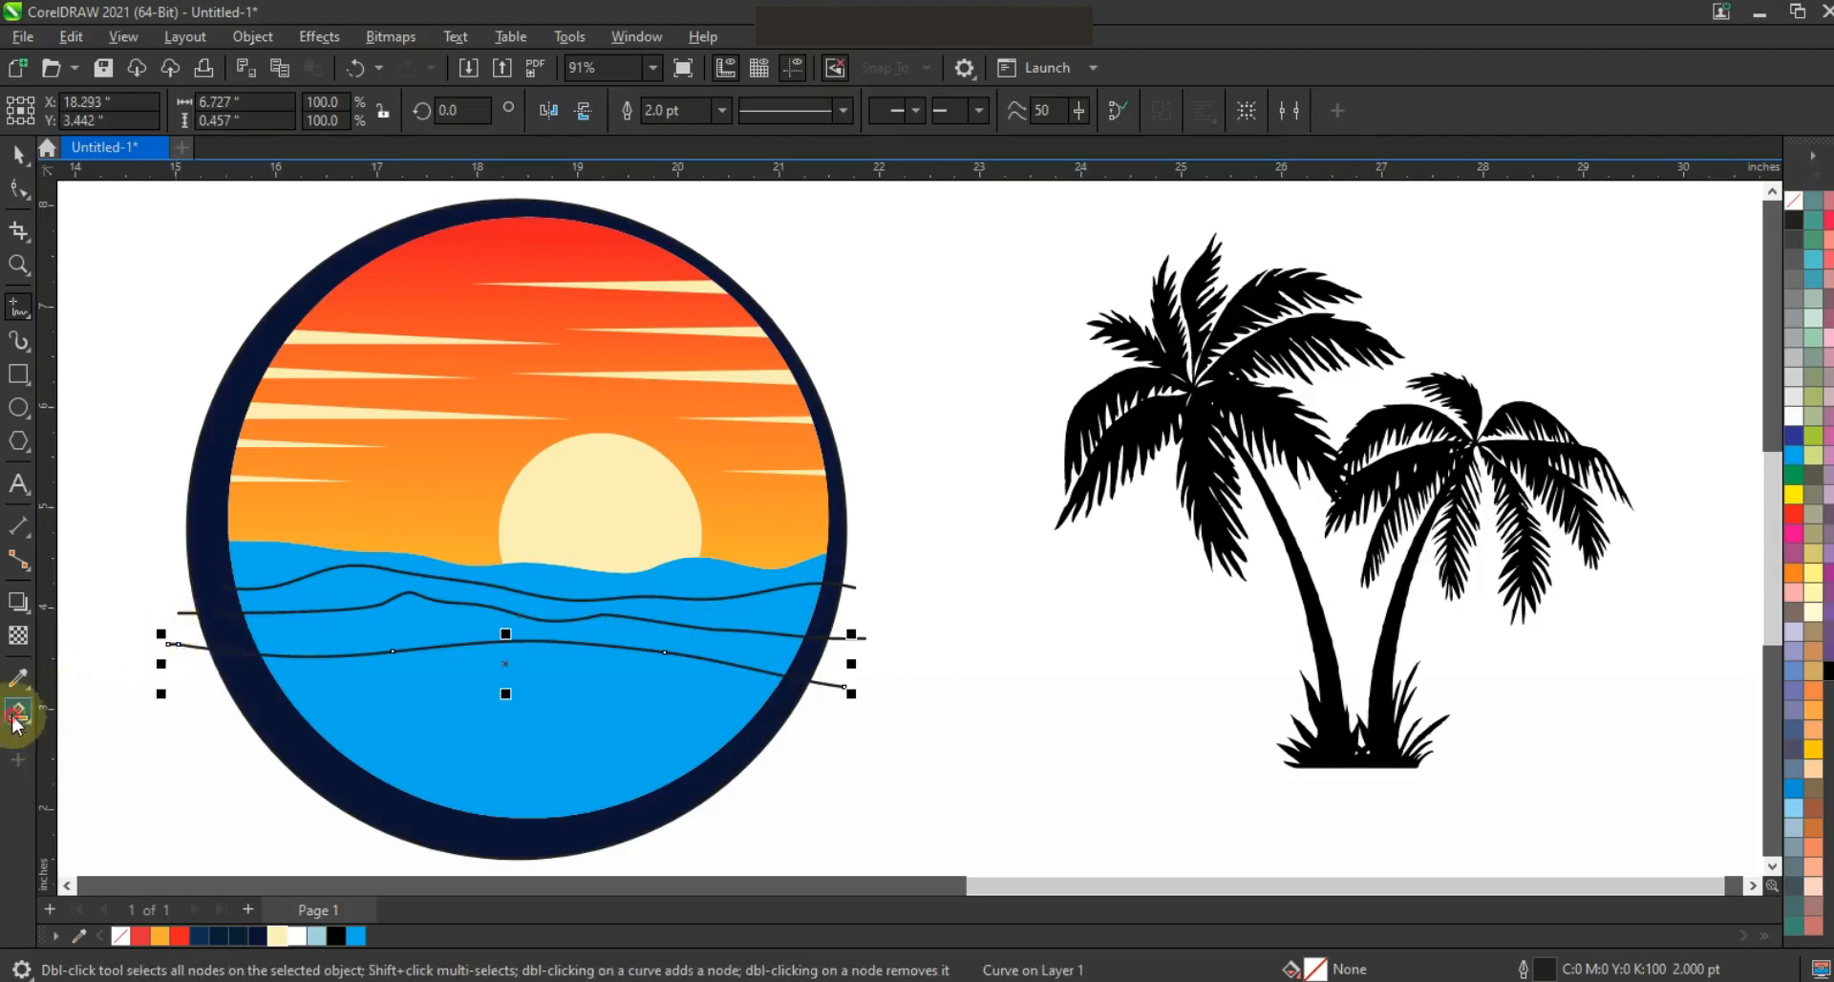
{"action": "left_click", "coordinate": [749, 641]}
{"action": "left_click", "coordinate": [749, 620]}
{"action": "left_click", "coordinate": [723, 582]}
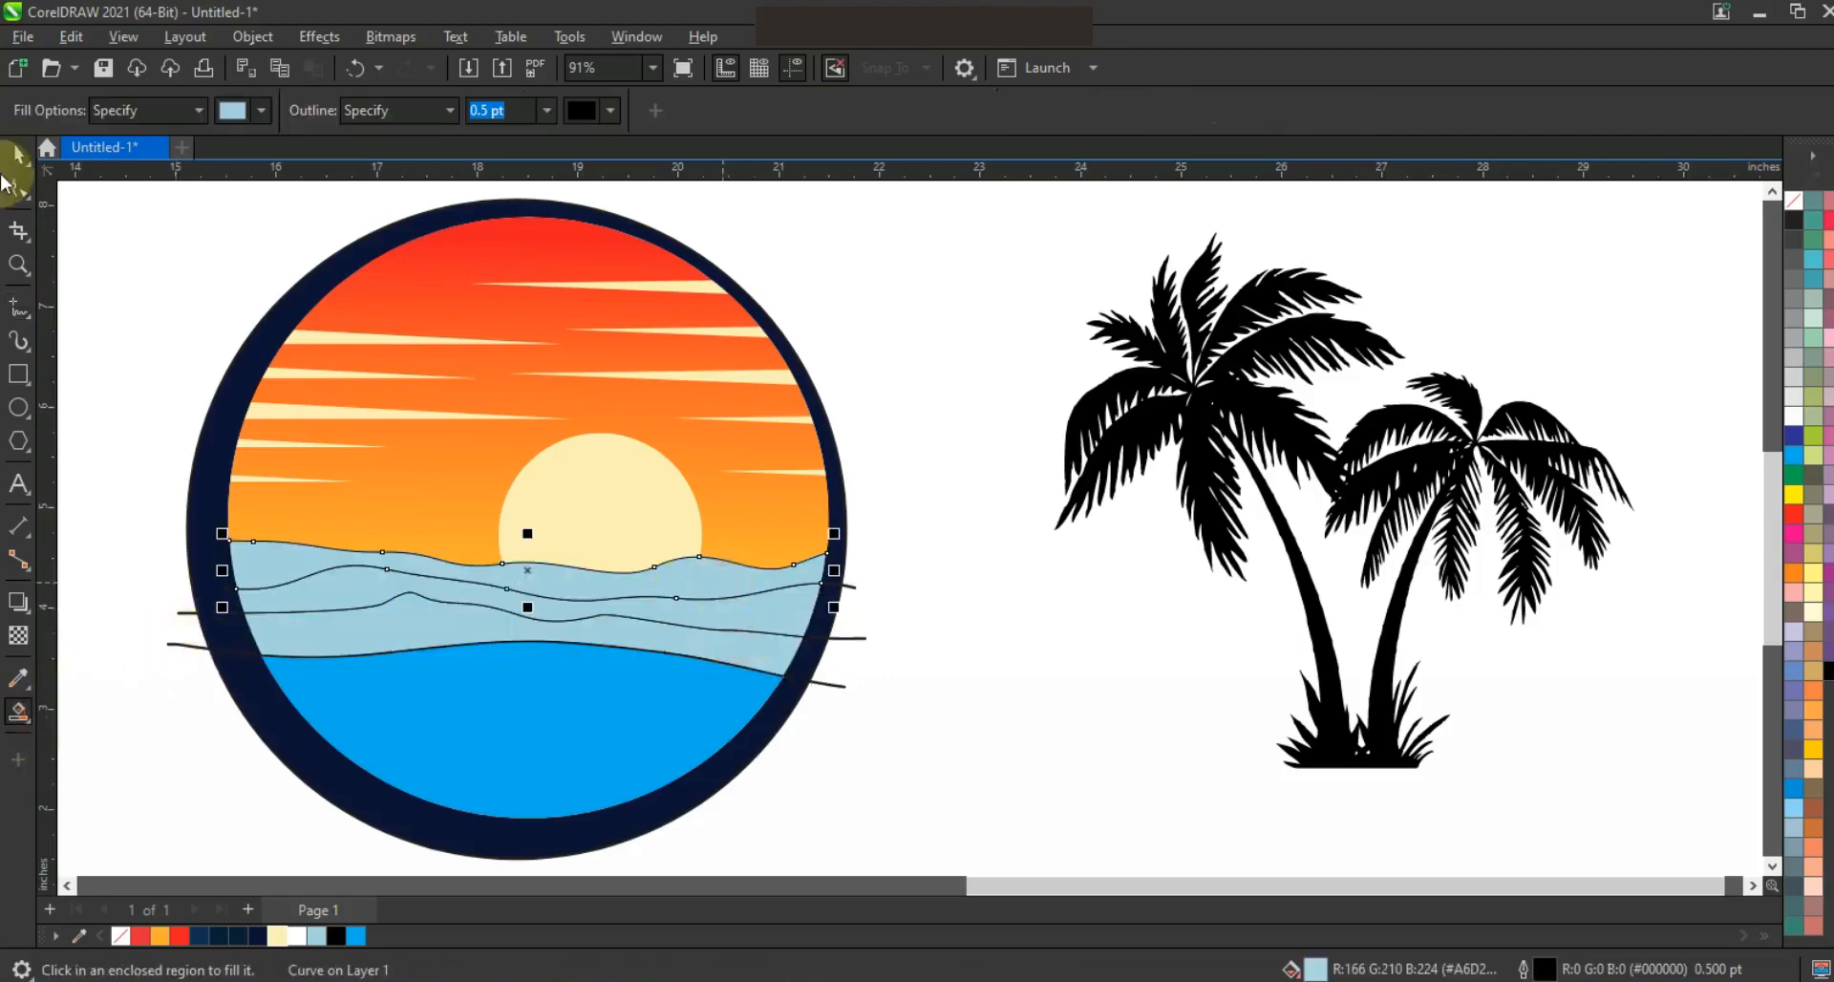
Delete the three wavy construction lines that extend past the circle
{"action": "left_click", "coordinate": [17, 159]}
{"action": "left_click", "coordinate": [853, 586]}
{"action": "key", "text": "Delete"}
{"action": "left_click", "coordinate": [857, 637]}
{"action": "key", "text": "Delete"}
{"action": "left_click", "coordinate": [840, 687]}
{"action": "key", "text": "Delete"}
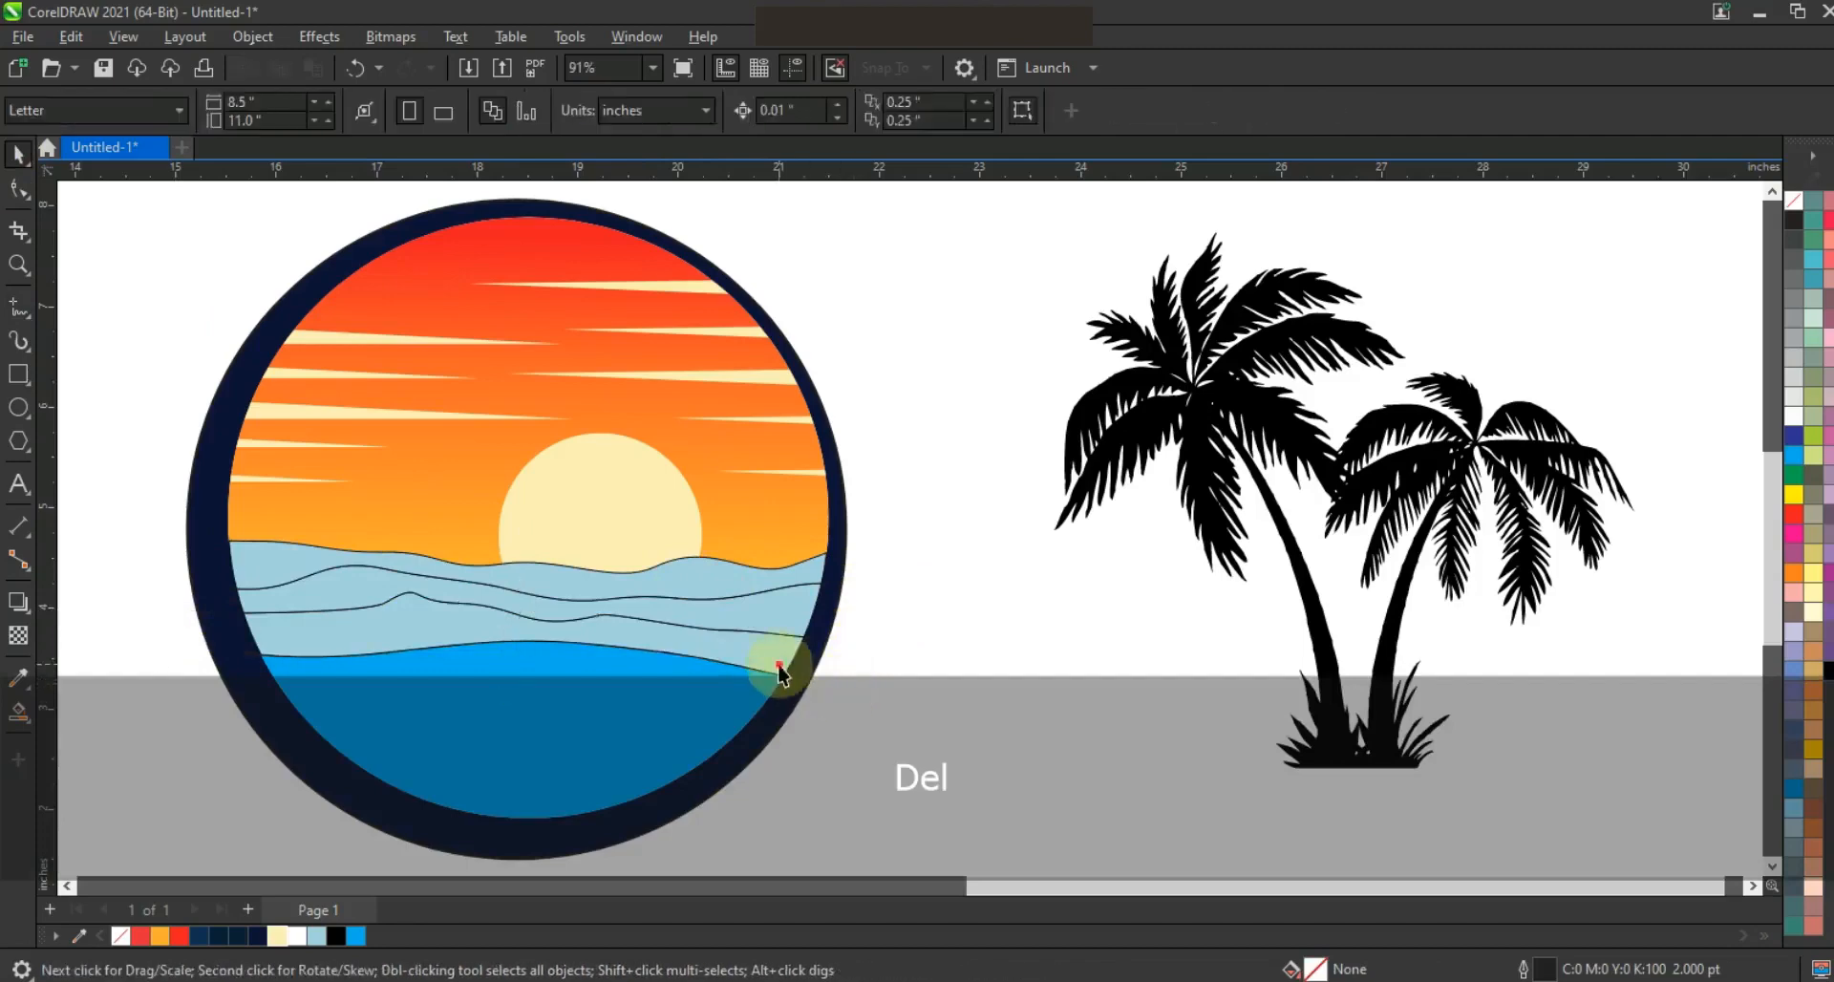
Recolor the three wave bands cyan mixed with blue, making each one slightly deeper toward the horizon
{"action": "left_click", "coordinate": [777, 655]}
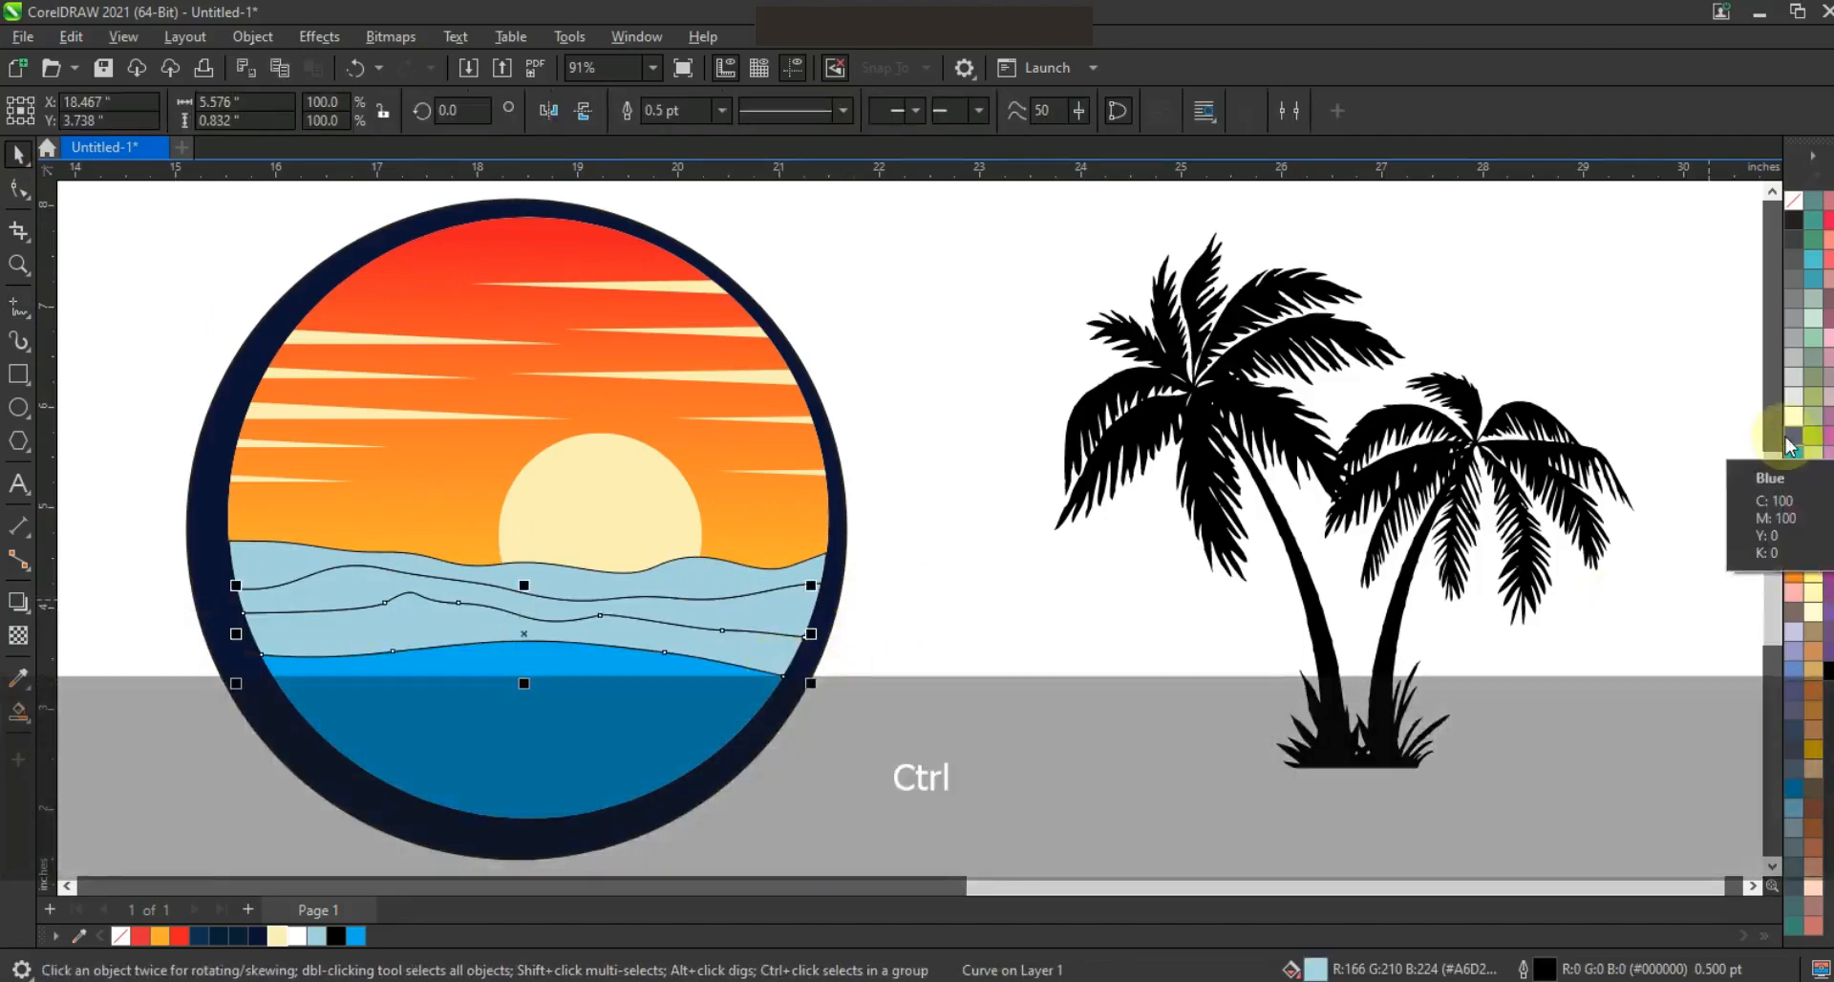
{"action": "left_click", "coordinate": [1797, 444], "text": "ctrl"}
{"action": "left_click", "coordinate": [1796, 442], "text": "ctrl"}
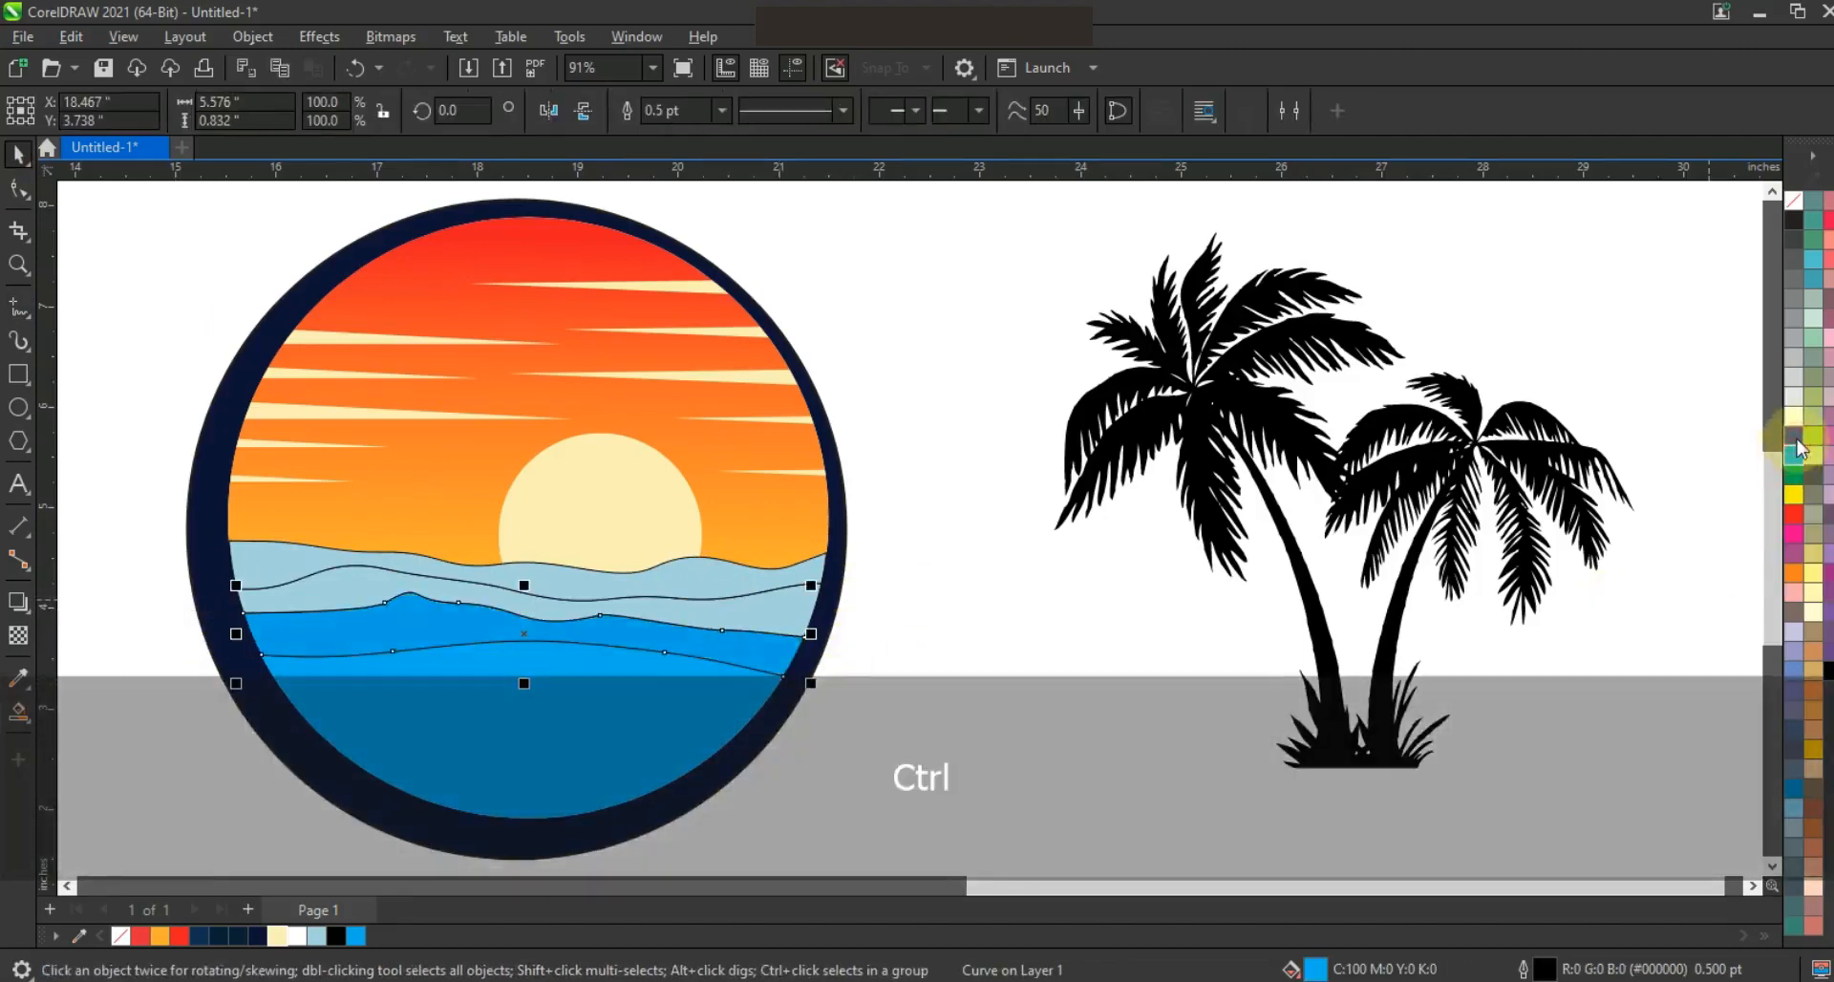
{"action": "left_click", "coordinate": [793, 611]}
{"action": "left_click", "coordinate": [1796, 459]}
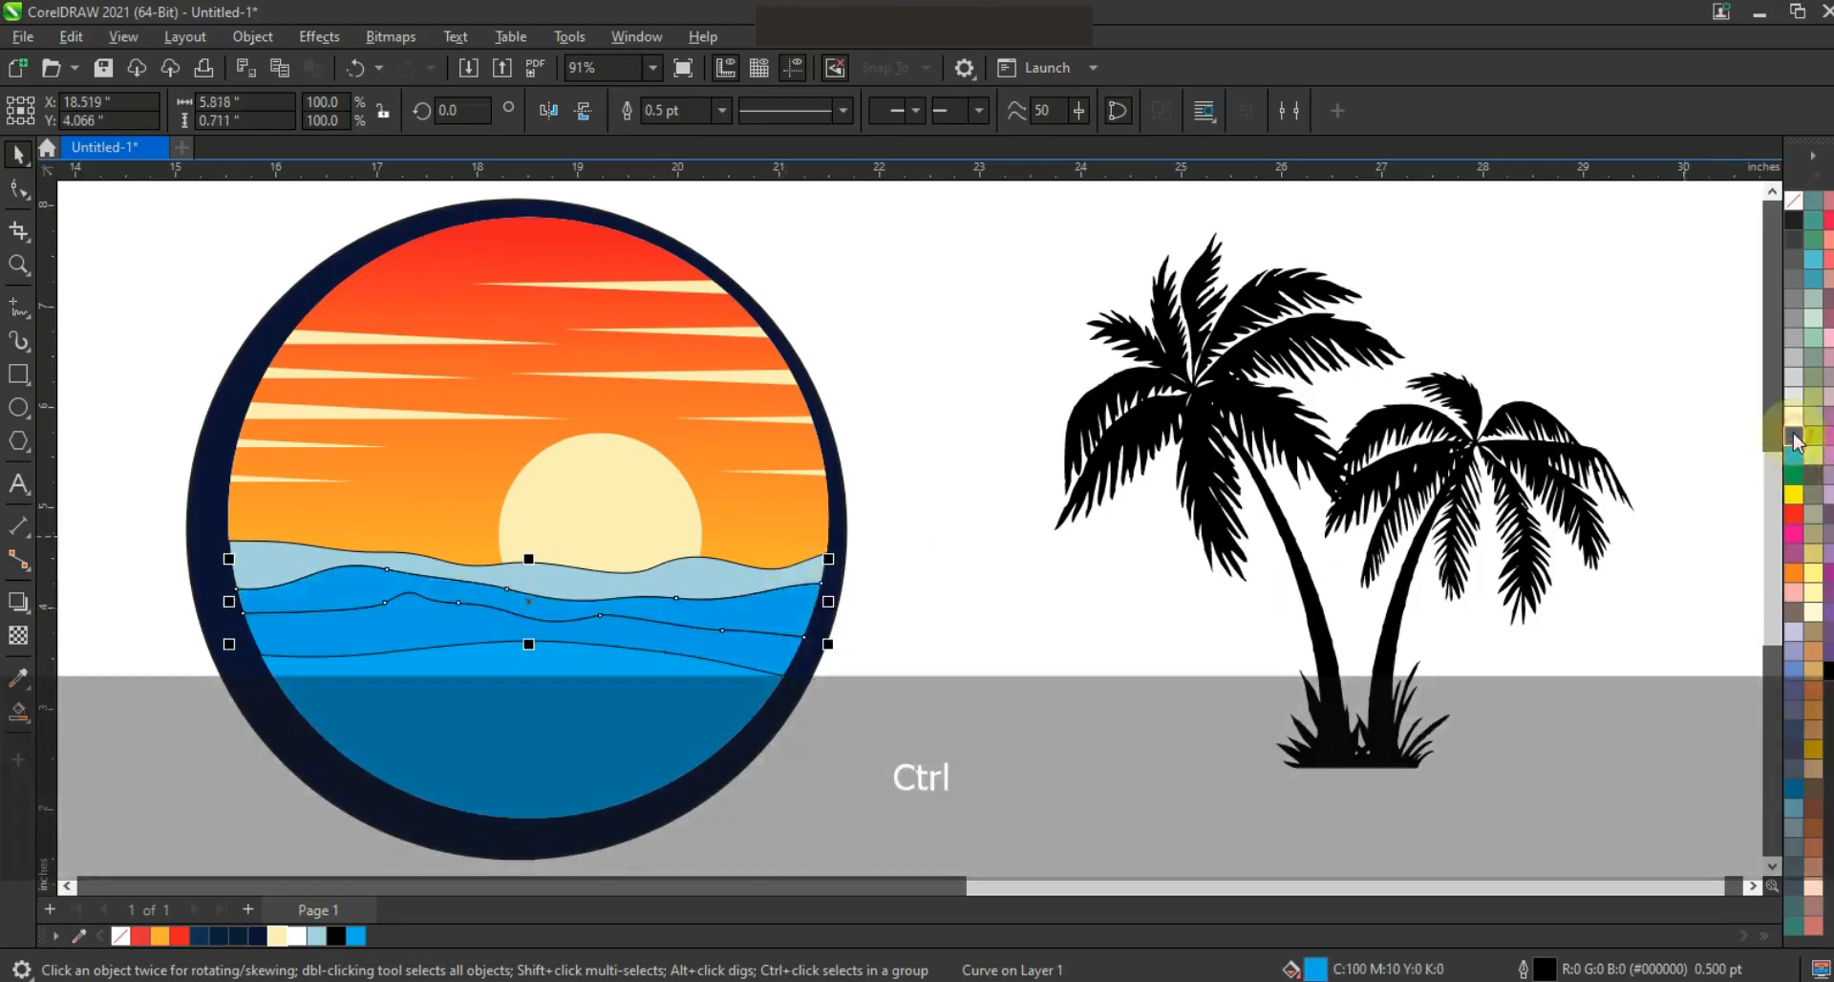
{"action": "left_click", "coordinate": [743, 584], "text": "ctrl"}
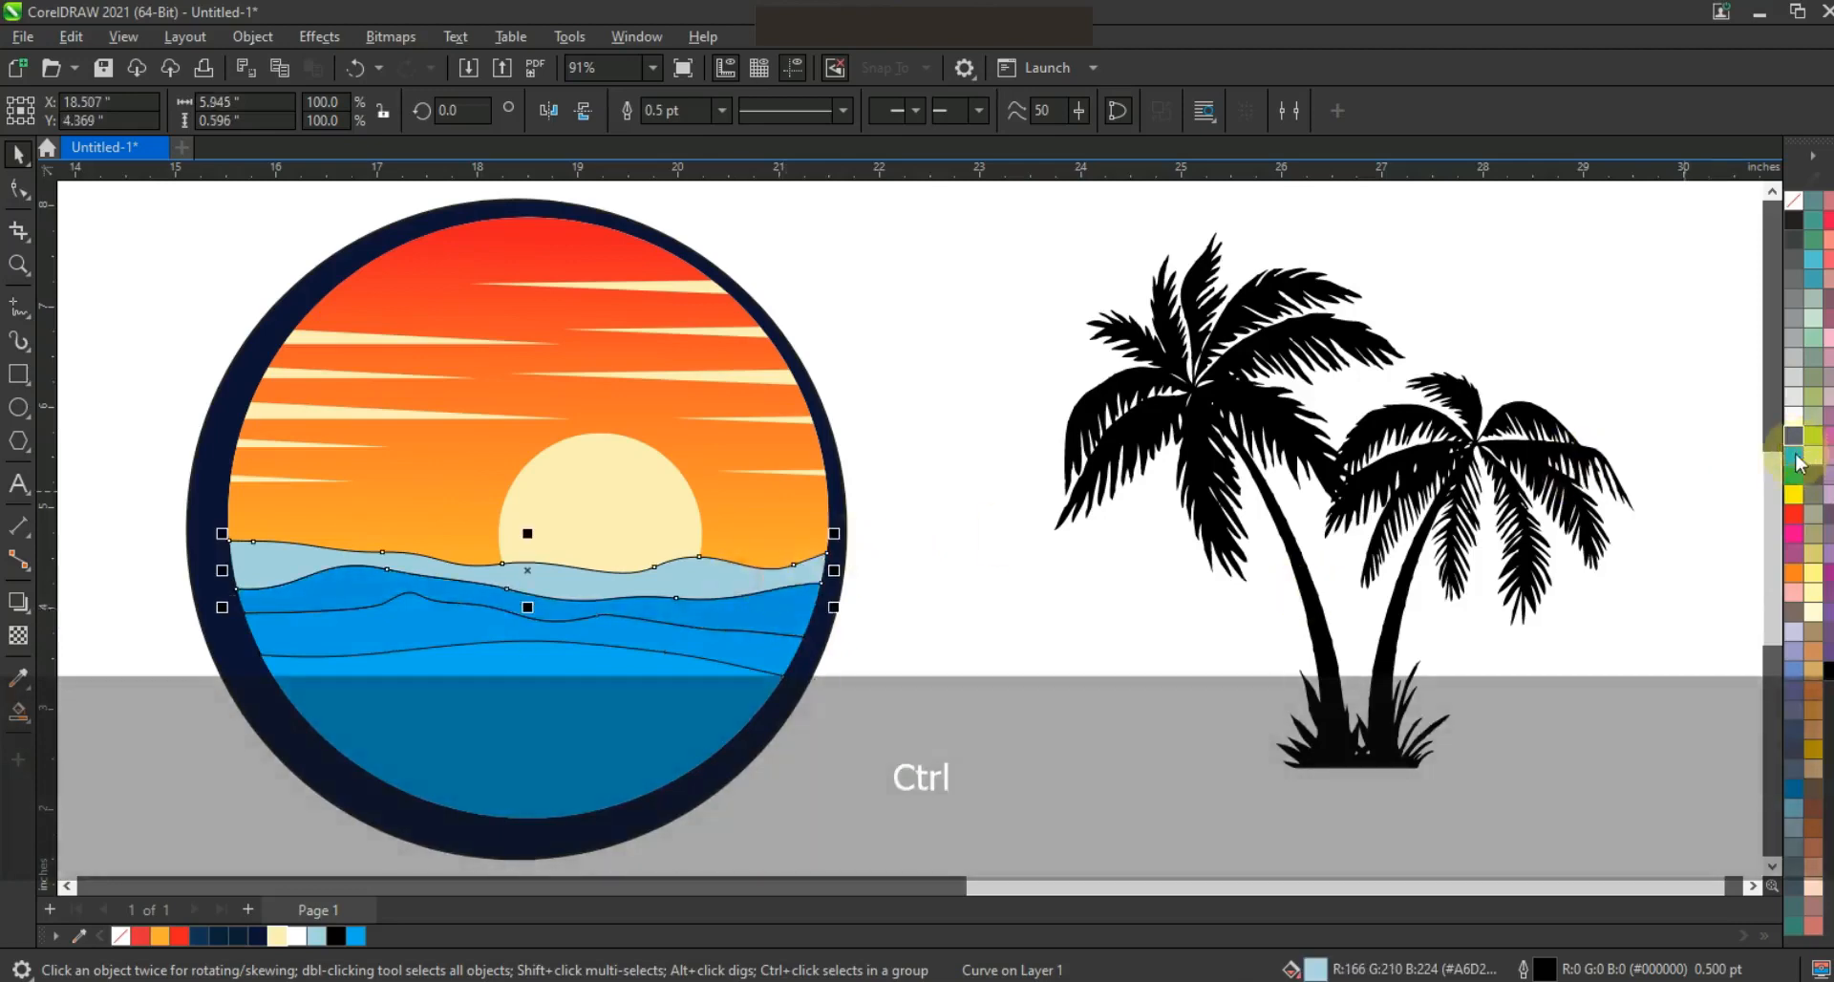
{"action": "left_click", "coordinate": [1800, 463]}
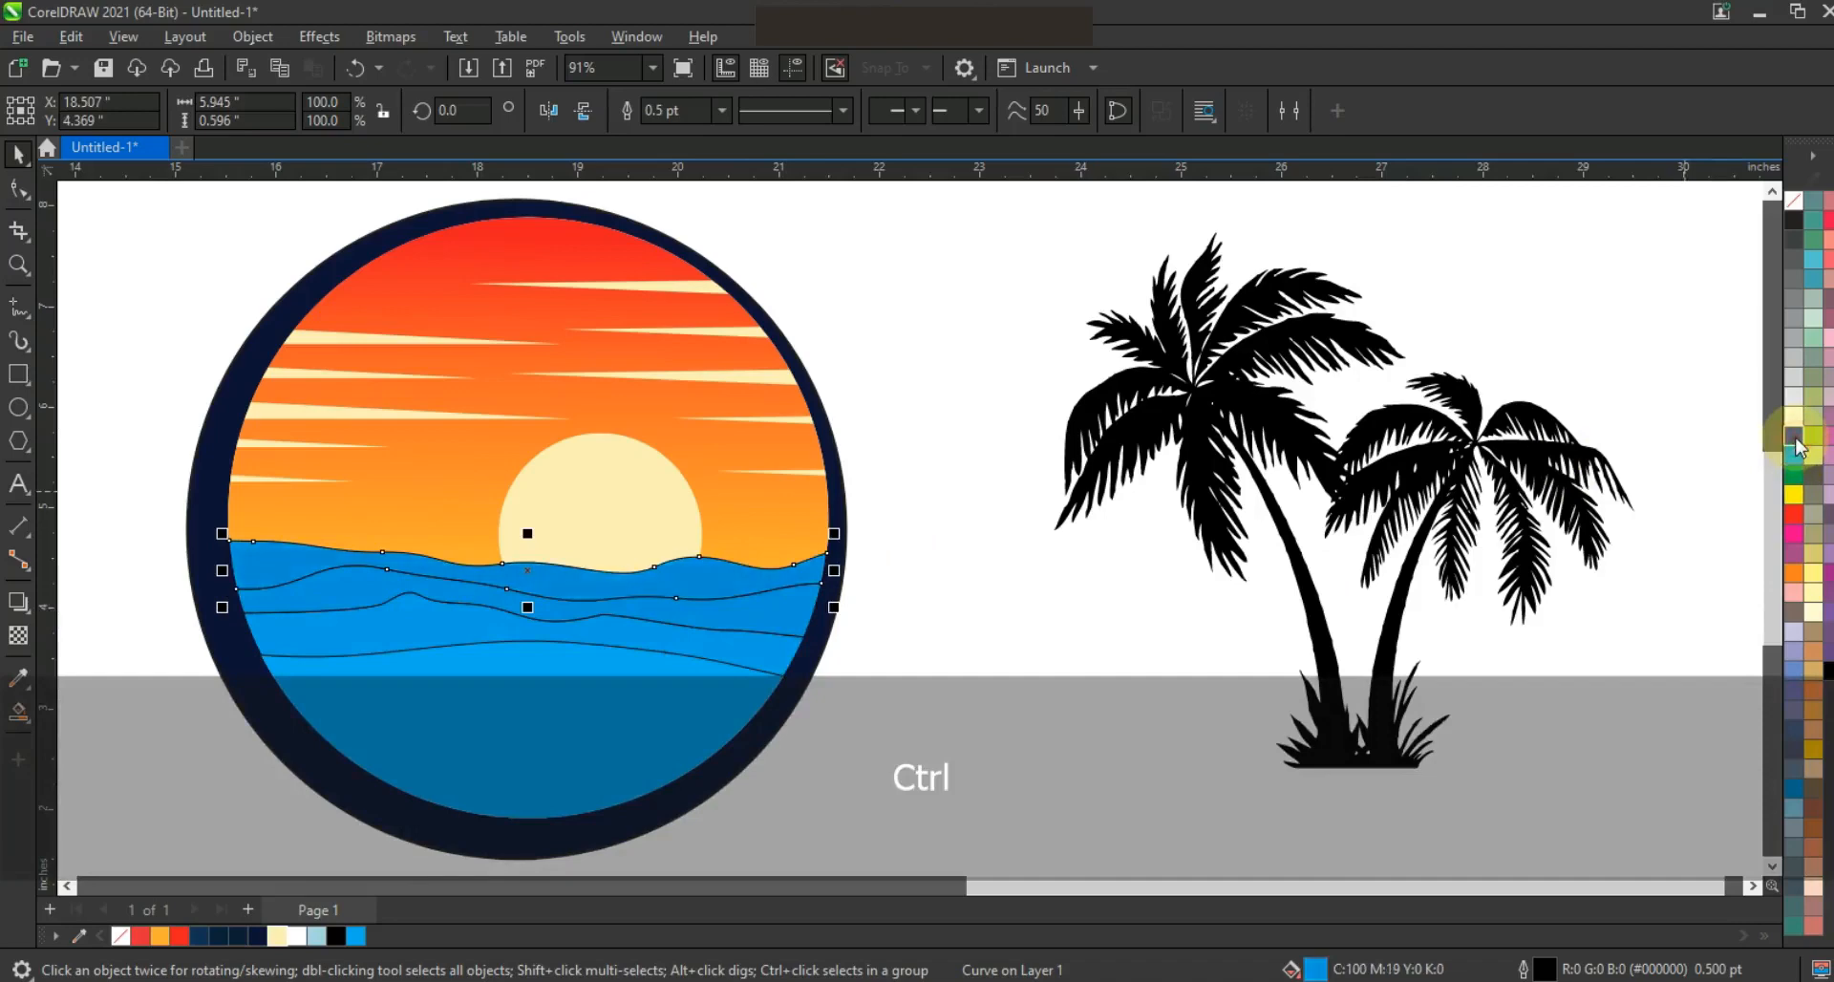
Select the three wave bands together, remove their outlines and deselect them
{"action": "left_click_drag", "start_coordinate": [956, 478], "coordinate": [184, 750]}
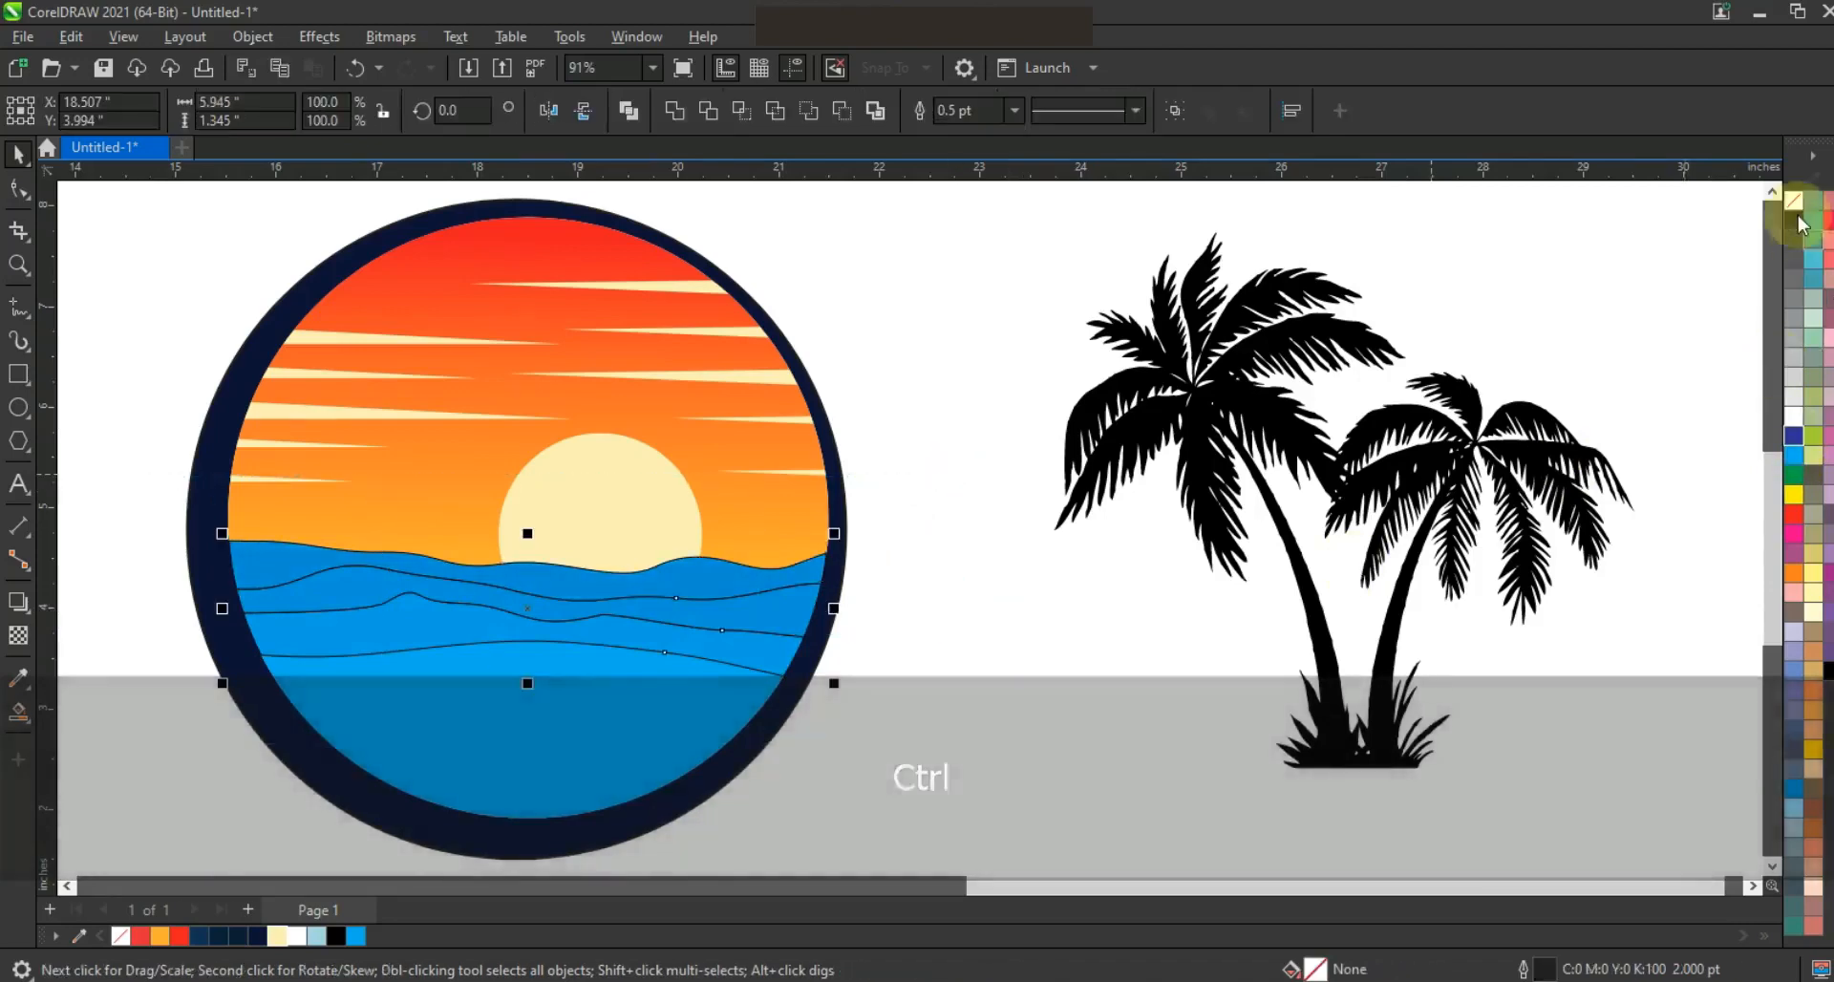
{"action": "right_click", "coordinate": [1796, 204]}
{"action": "left_click", "coordinate": [1753, 223]}
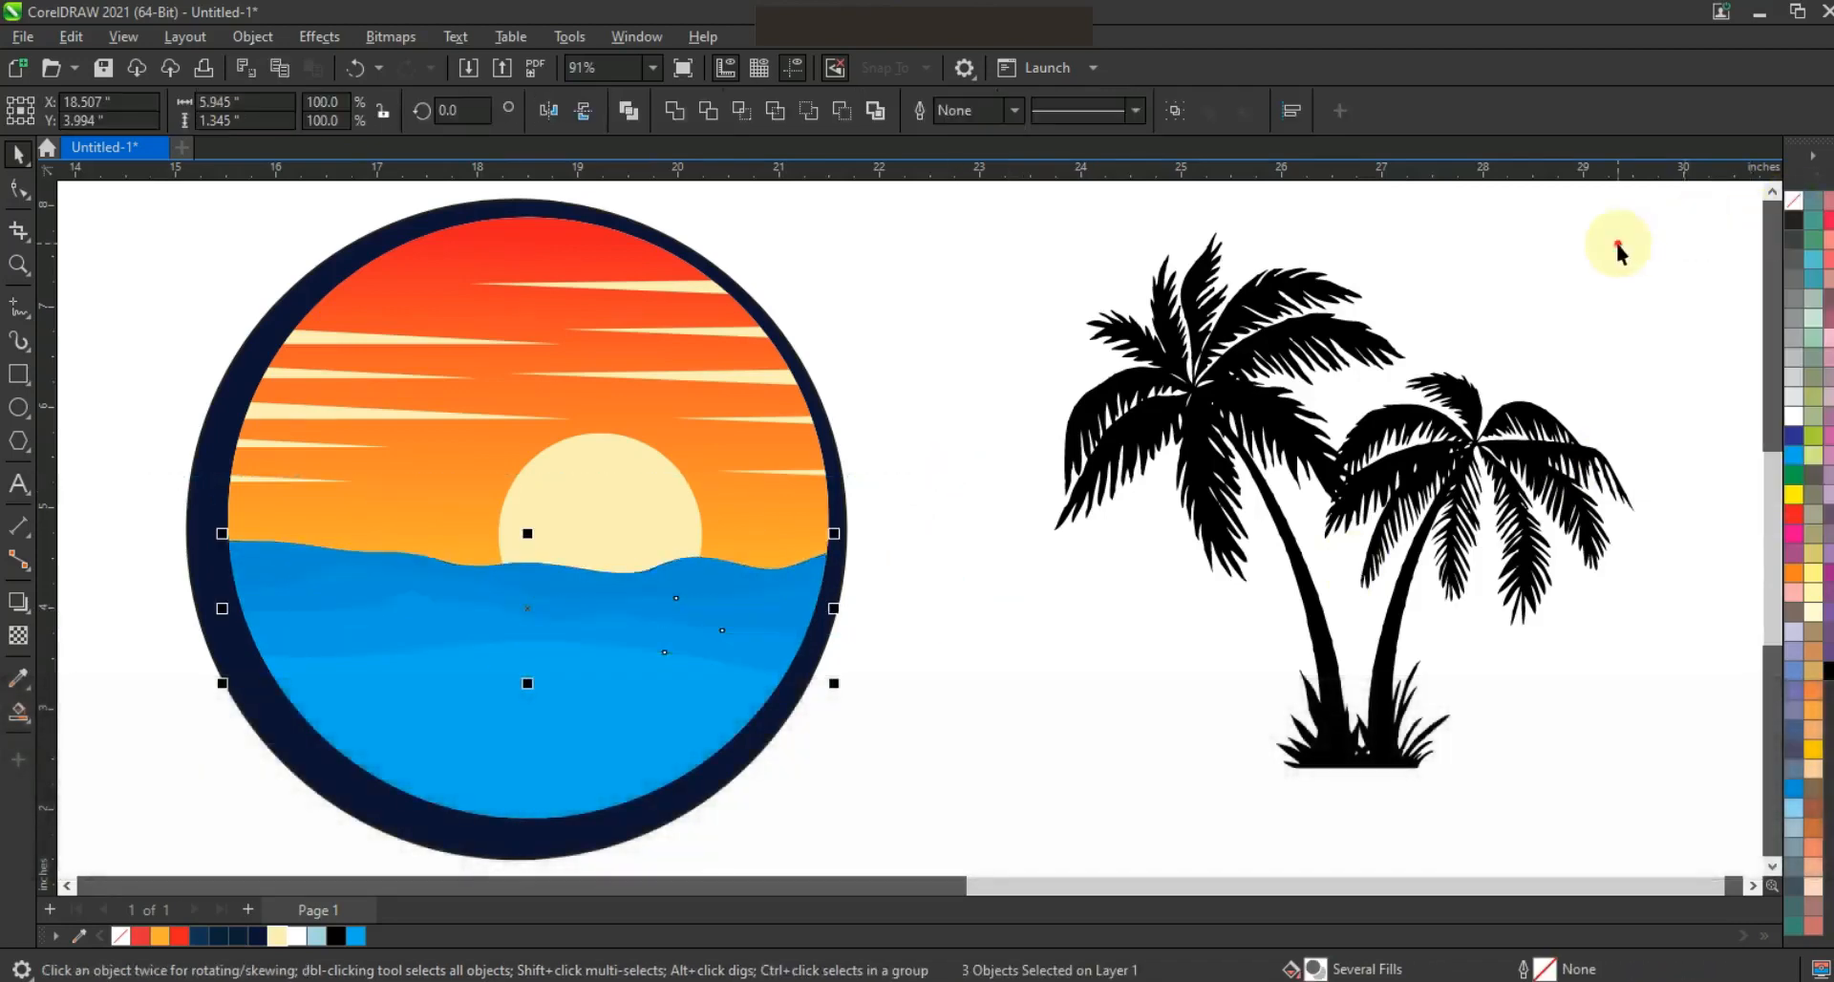
{"action": "key", "text": "Escape"}
{"action": "key", "text": "F3"}
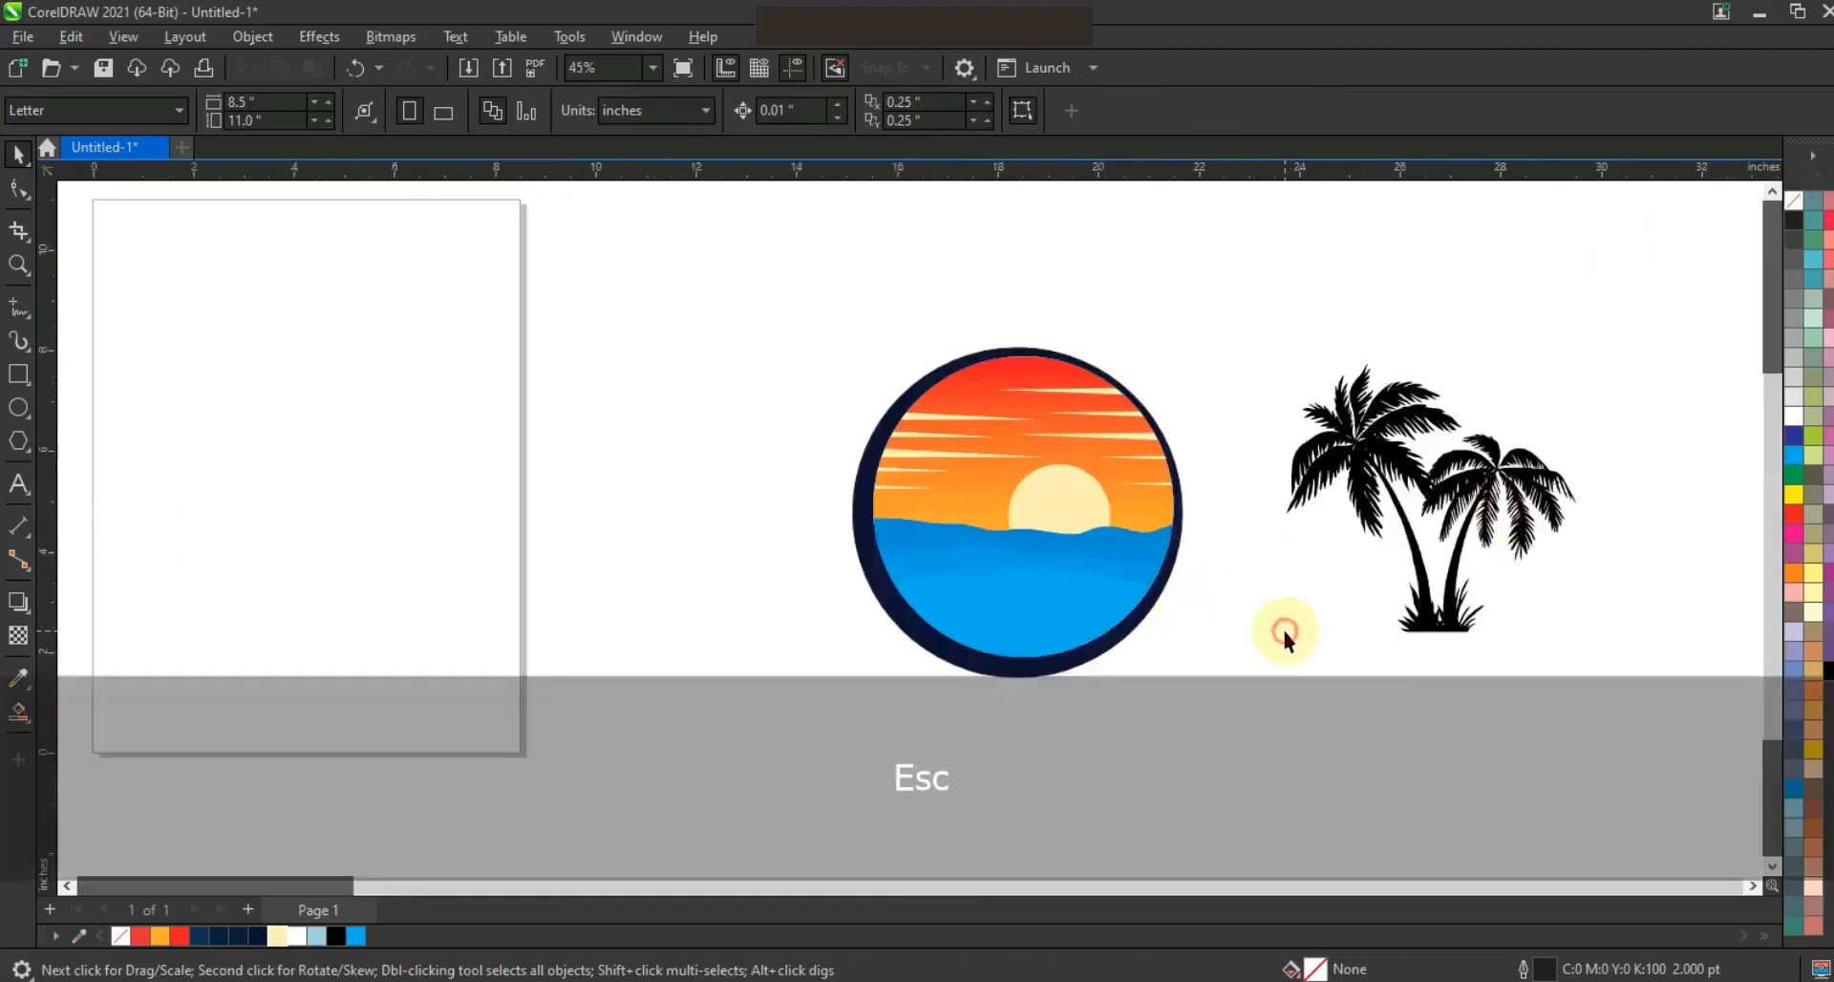
Draw a freehand dividing line through the overlapping fronds between the two palm trees
{"action": "left_click", "coordinate": [1381, 441]}
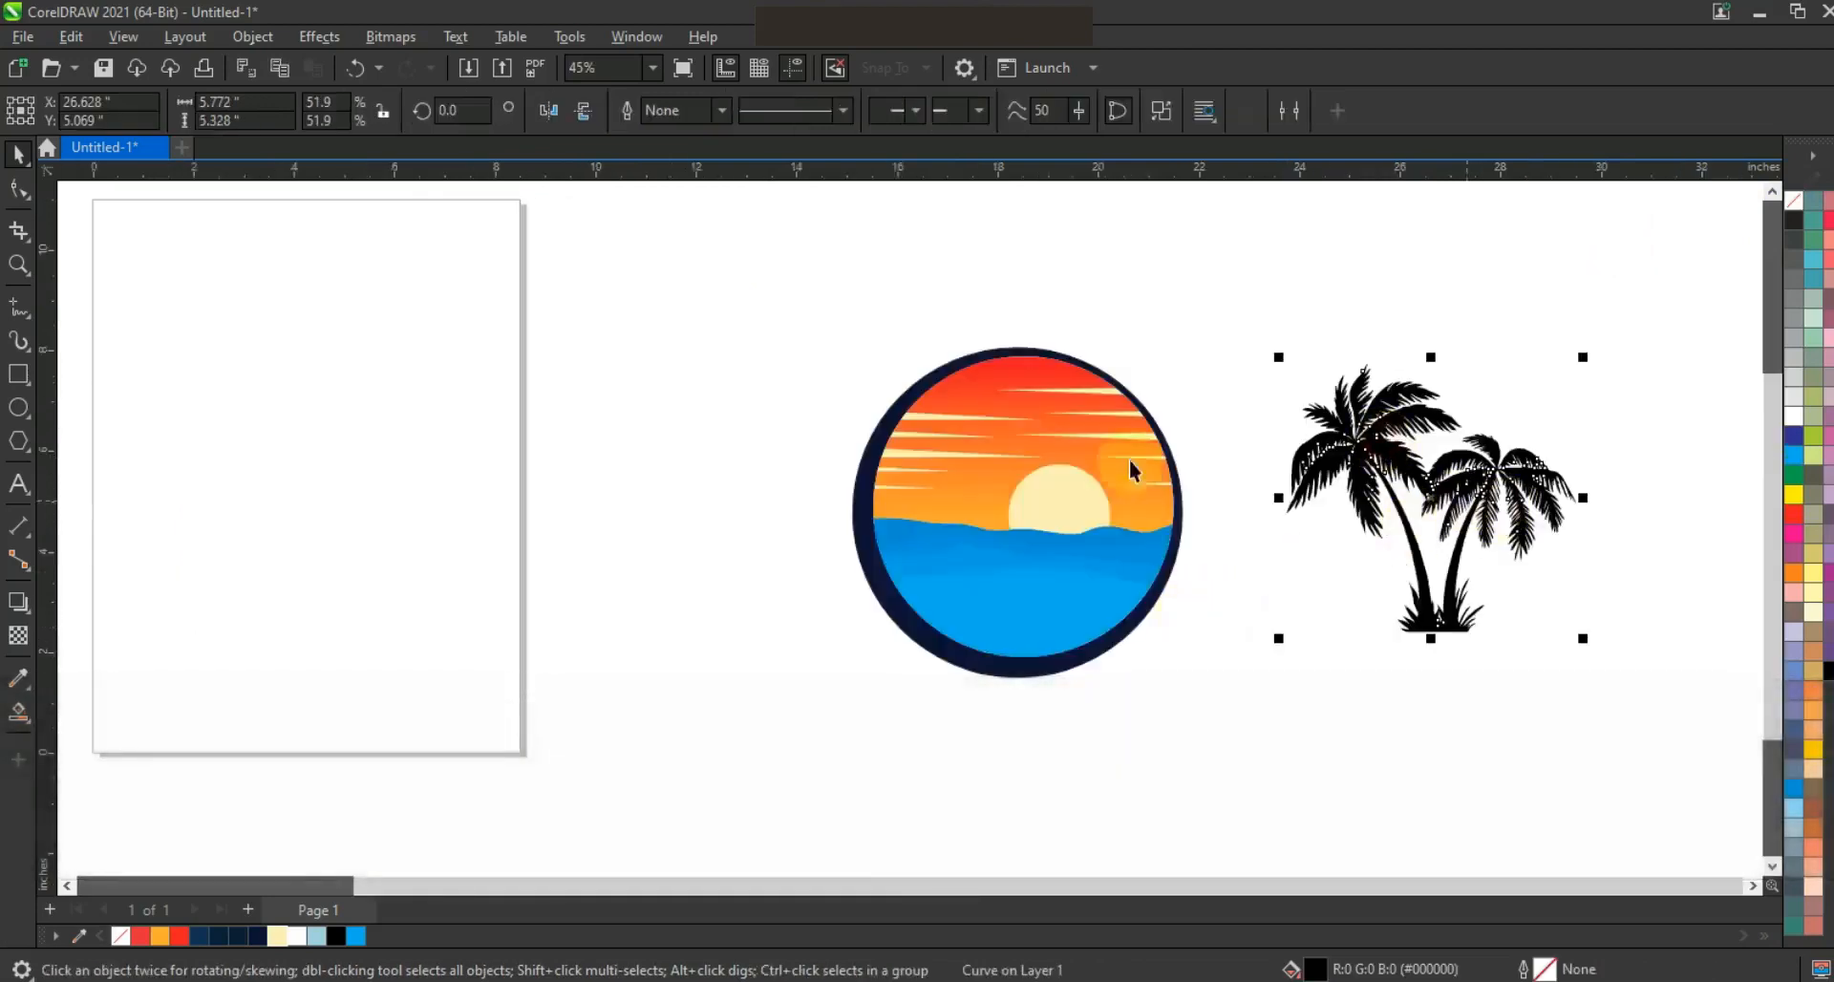
{"action": "key", "text": "shift+F2"}
{"action": "left_click", "coordinate": [18, 189]}
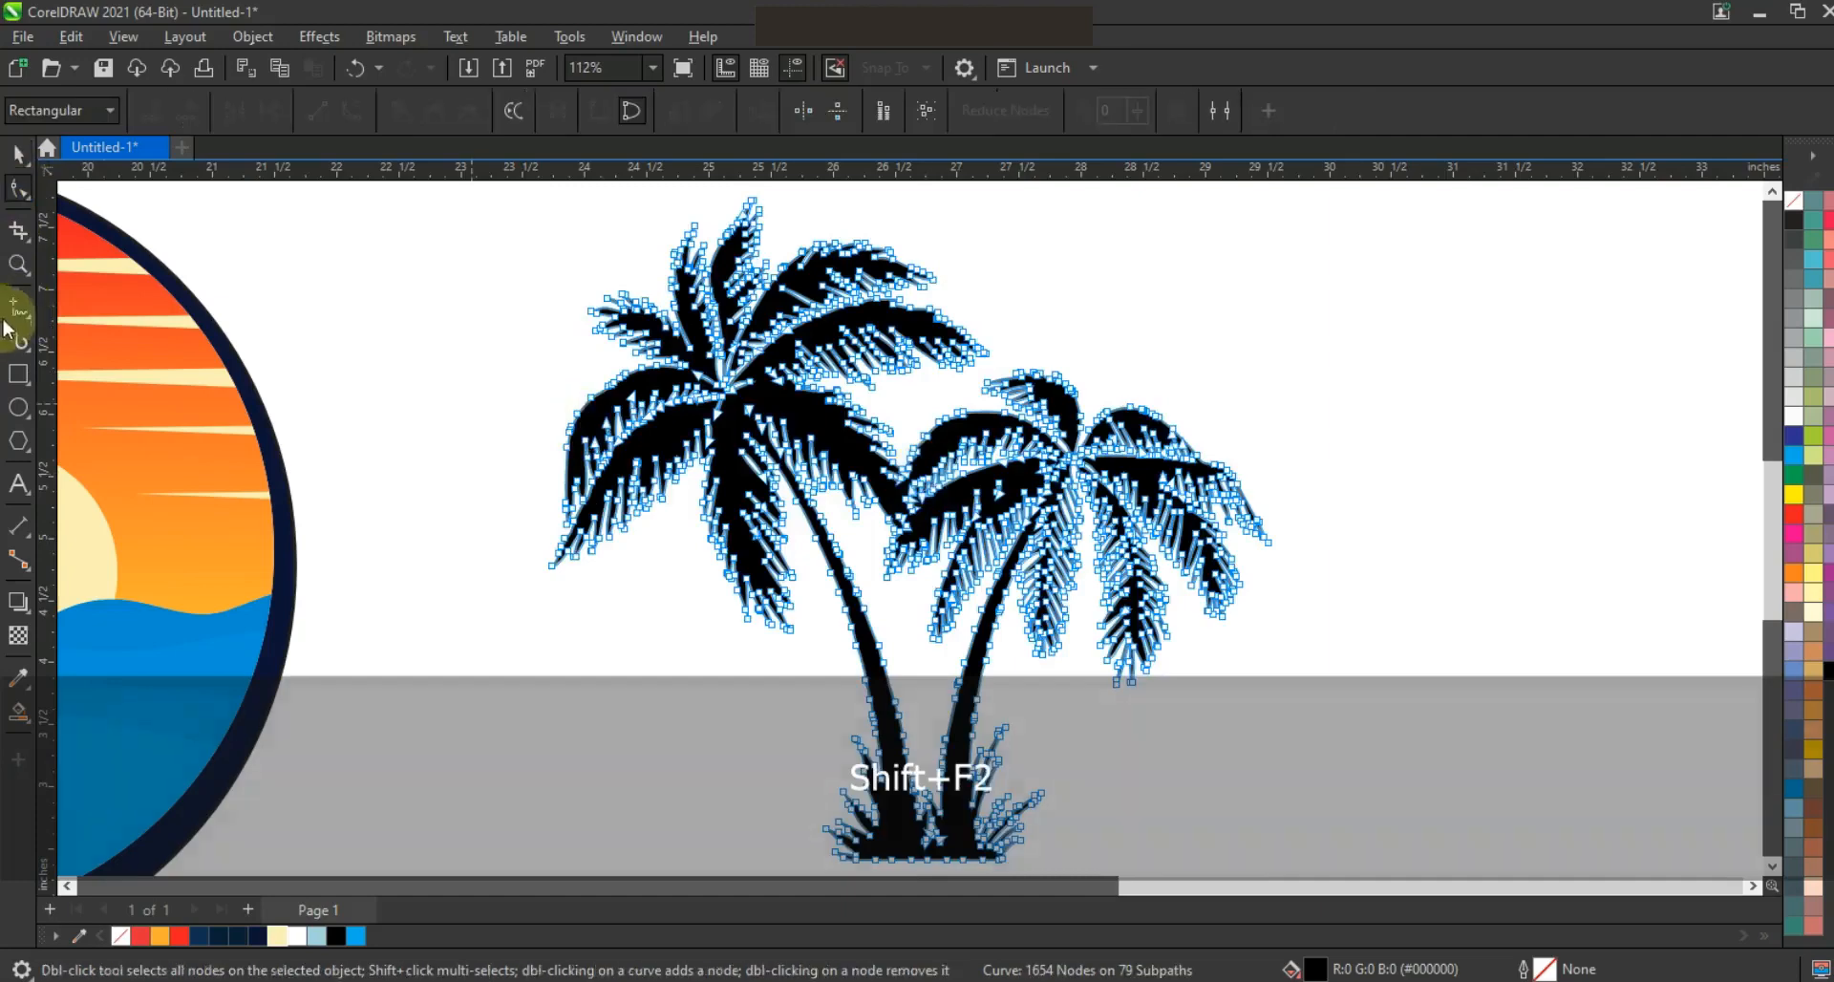
{"action": "left_click", "coordinate": [18, 264]}
{"action": "left_click_drag", "start_coordinate": [664, 313], "coordinate": [1114, 698]}
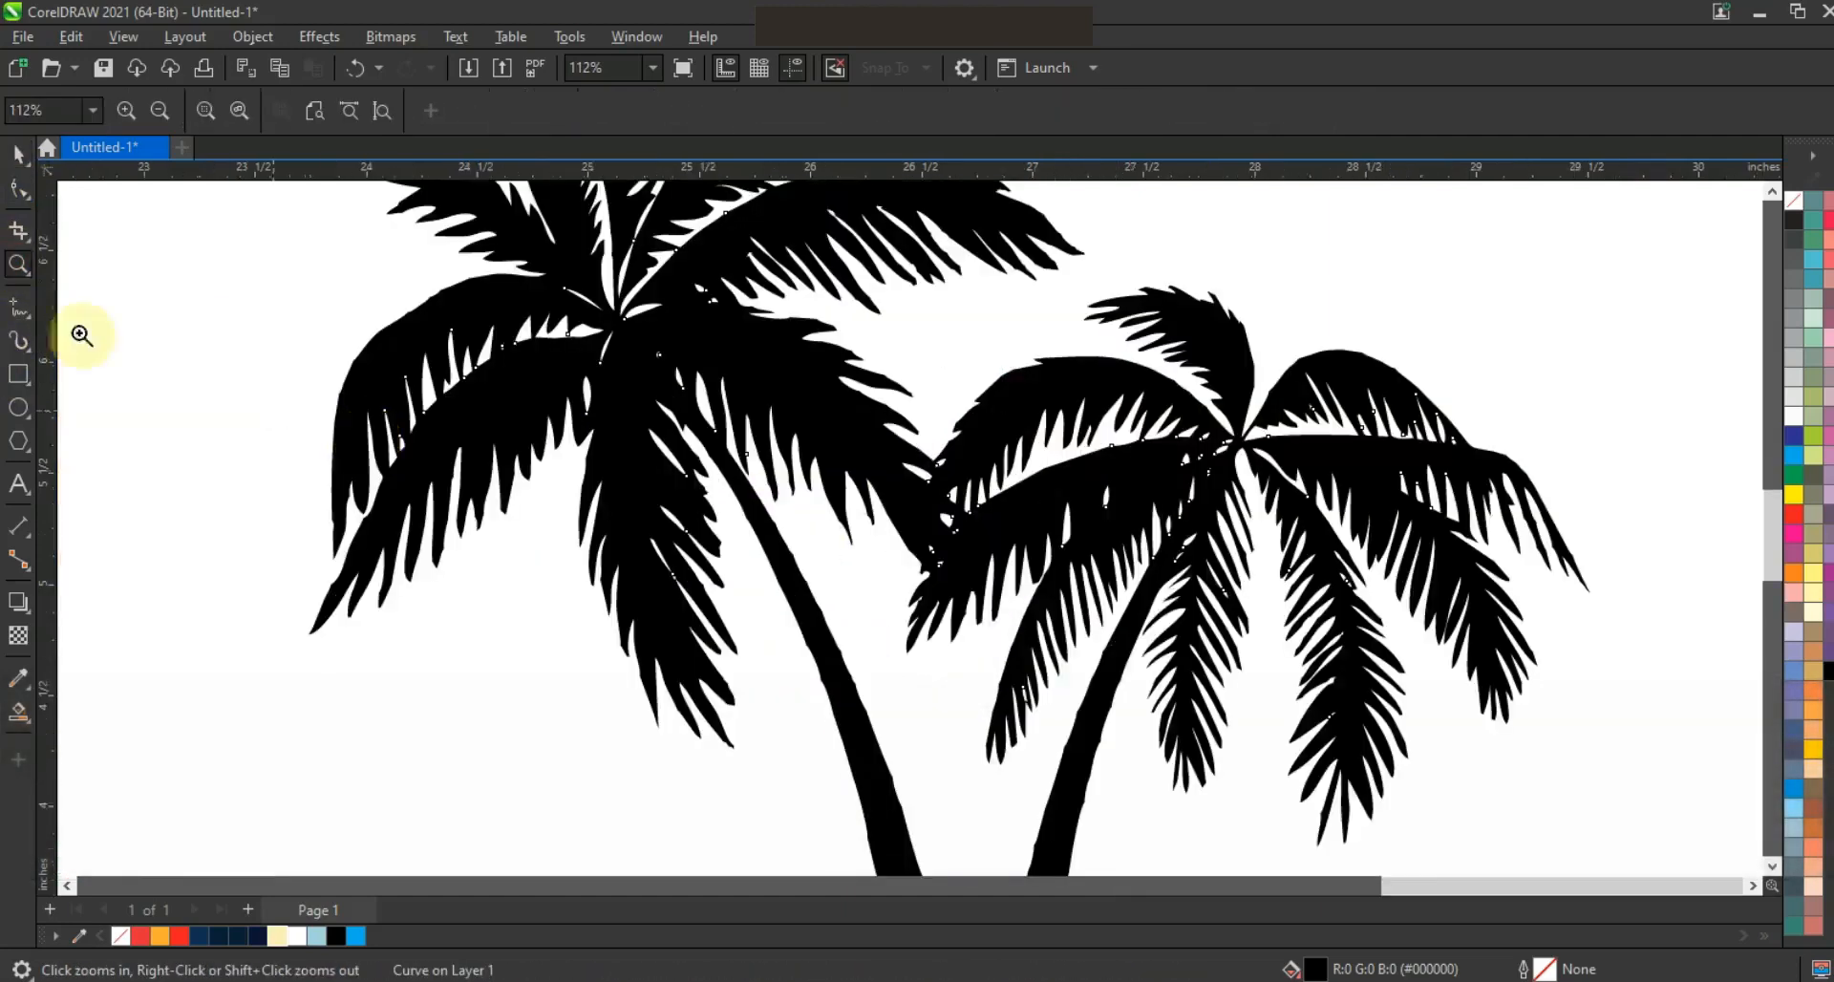
{"action": "left_click", "coordinate": [18, 305]}
{"action": "left_click_drag", "start_coordinate": [938, 457], "coordinate": [932, 495]}
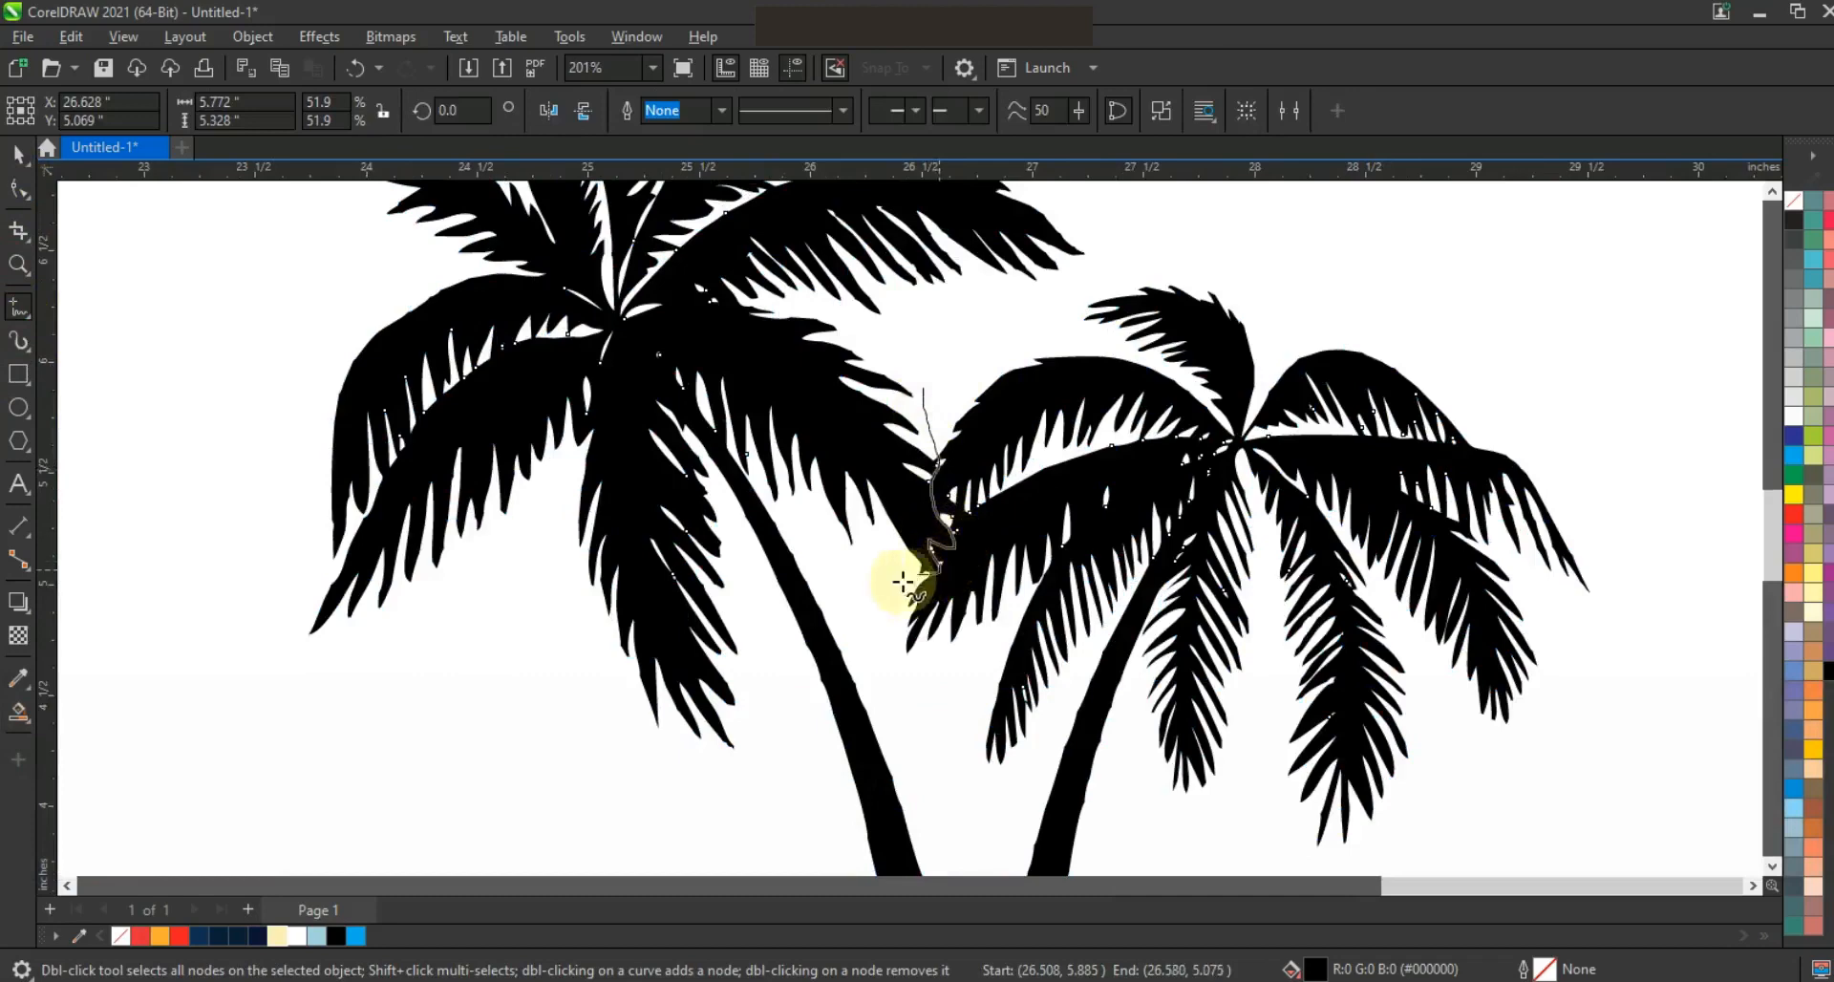
{"action": "left_click_drag", "start_coordinate": [941, 716], "coordinate": [941, 717]}
Extend the dividing line's lower end so that it crosses the left palm's trunk
{"action": "key", "text": "F3"}
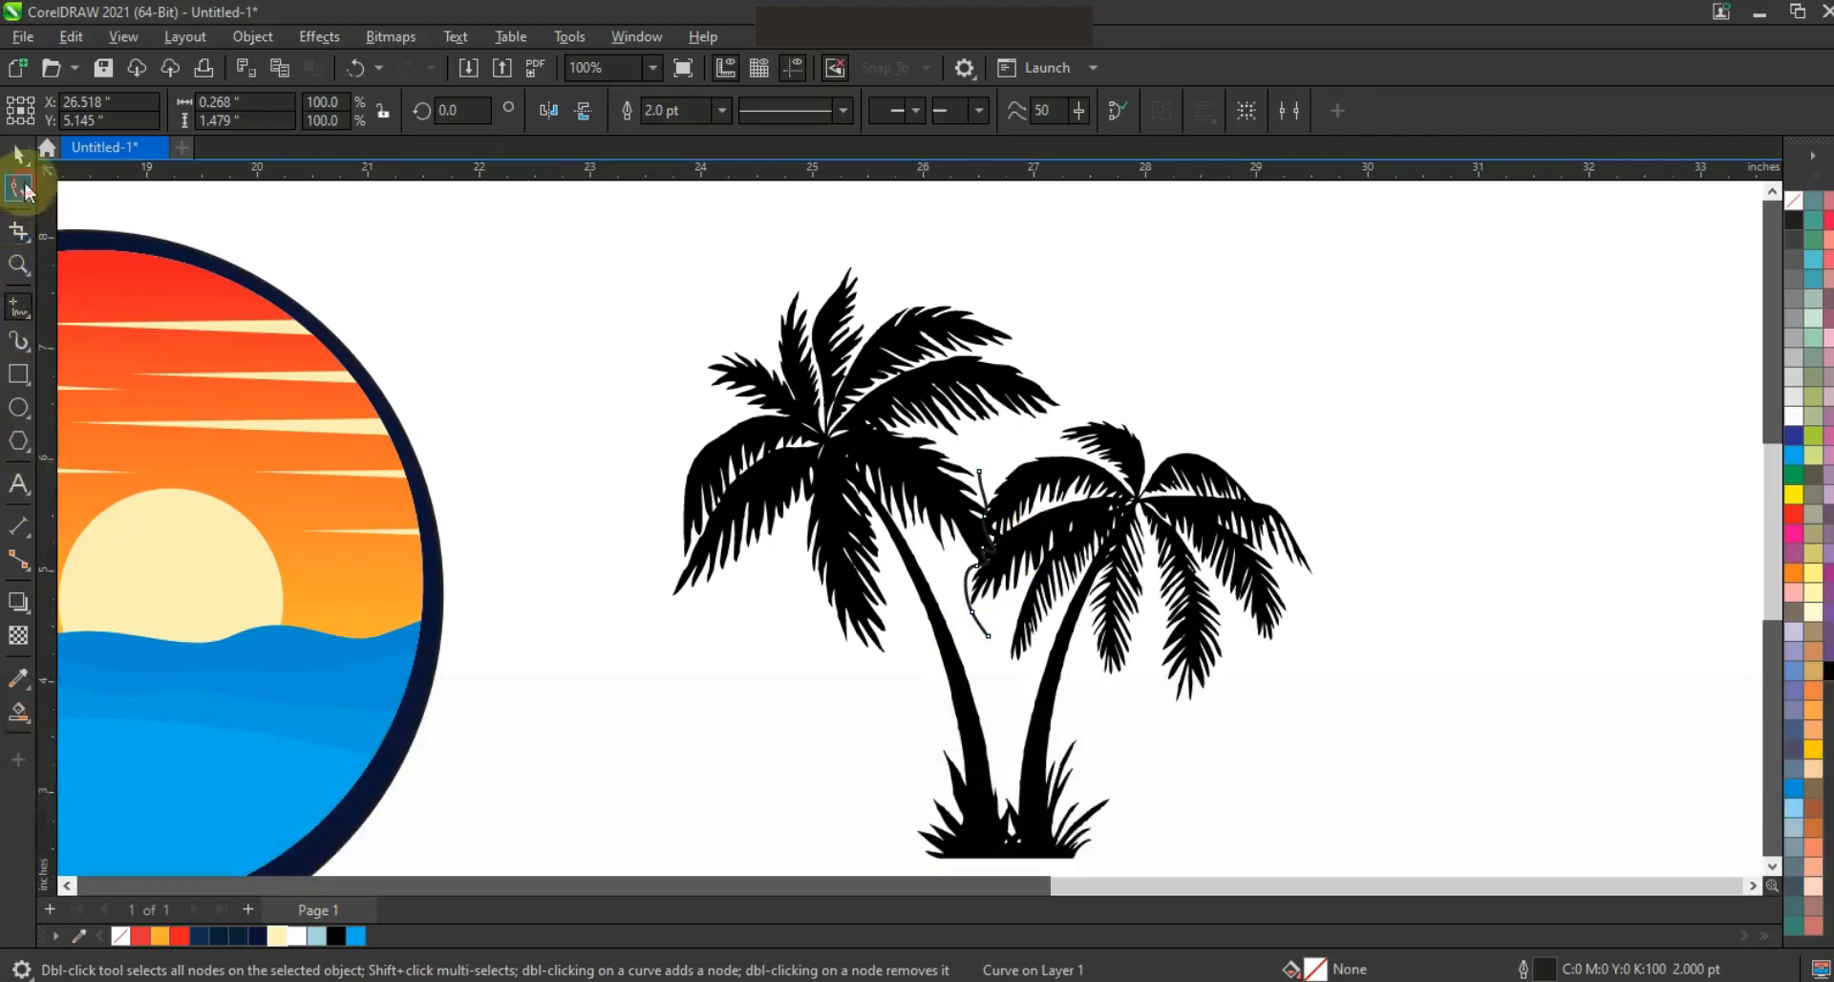
{"action": "left_click", "coordinate": [995, 599]}
{"action": "left_click_drag", "start_coordinate": [989, 648], "coordinate": [934, 695]}
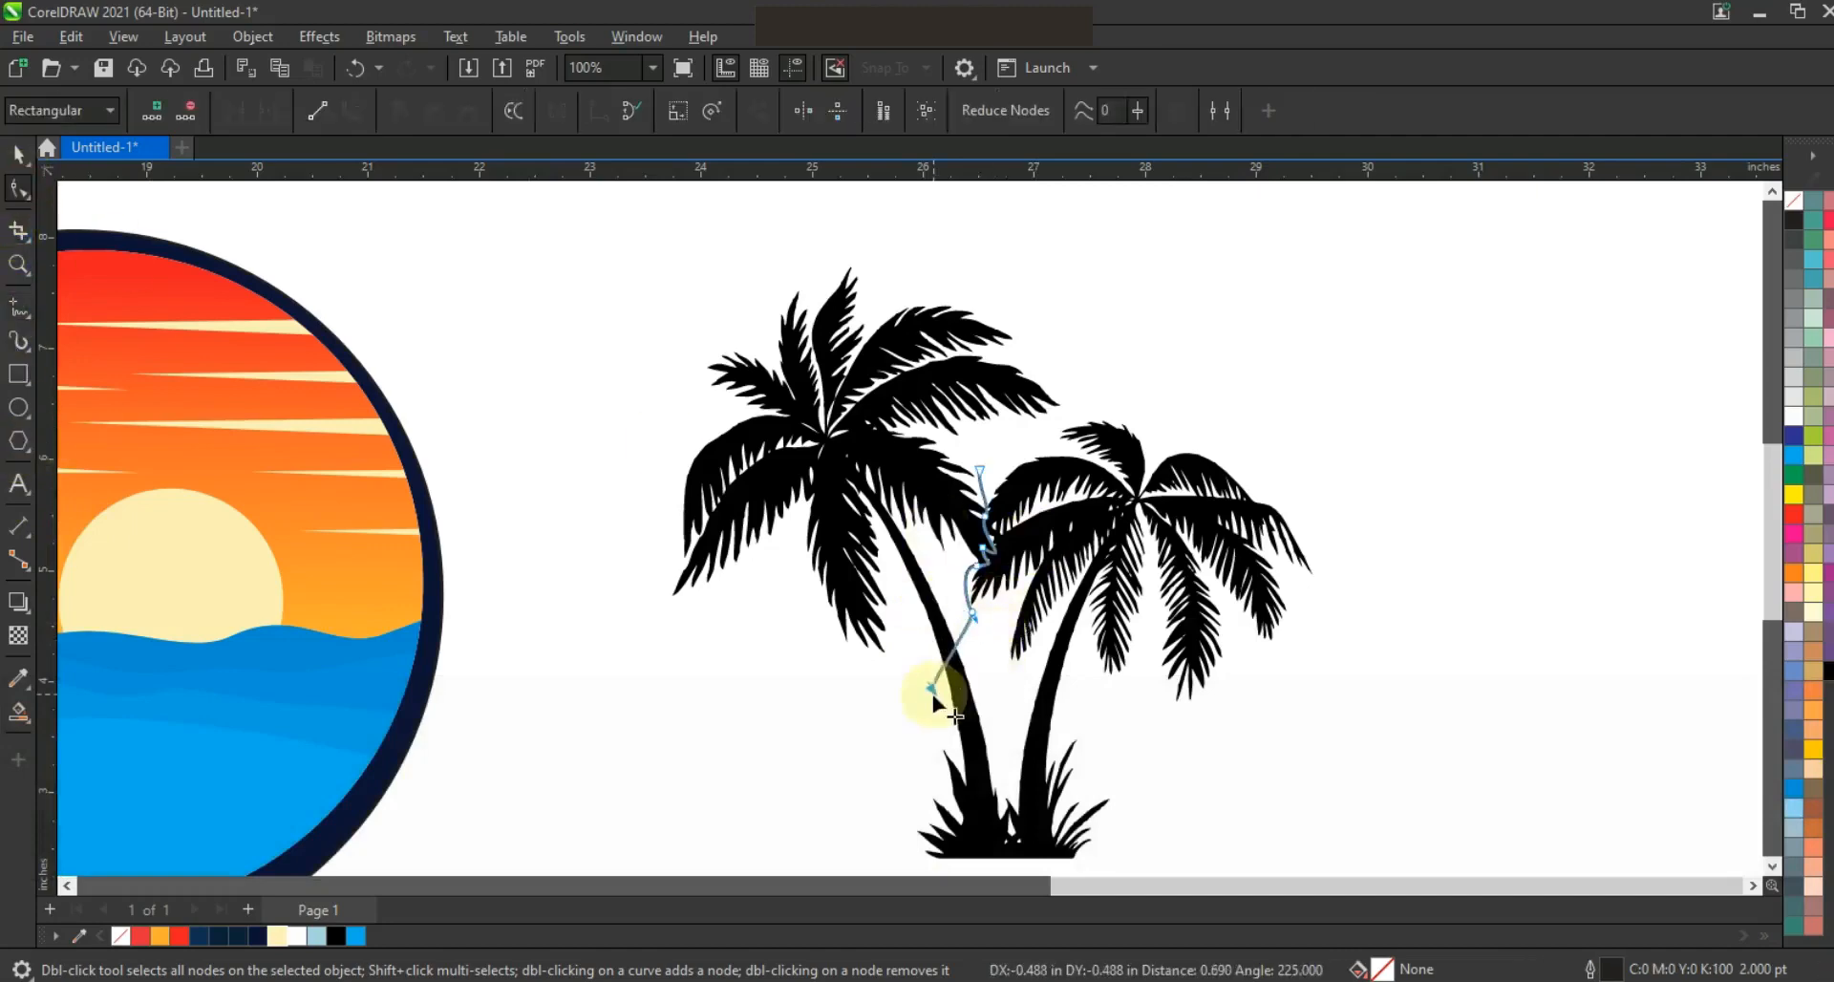
Create a separate left palm shape with Smart Fill up to the dividing line, and delete the original palms and the line
{"action": "left_click", "coordinate": [20, 718]}
{"action": "left_click", "coordinate": [866, 459]}
{"action": "key", "text": "space"}
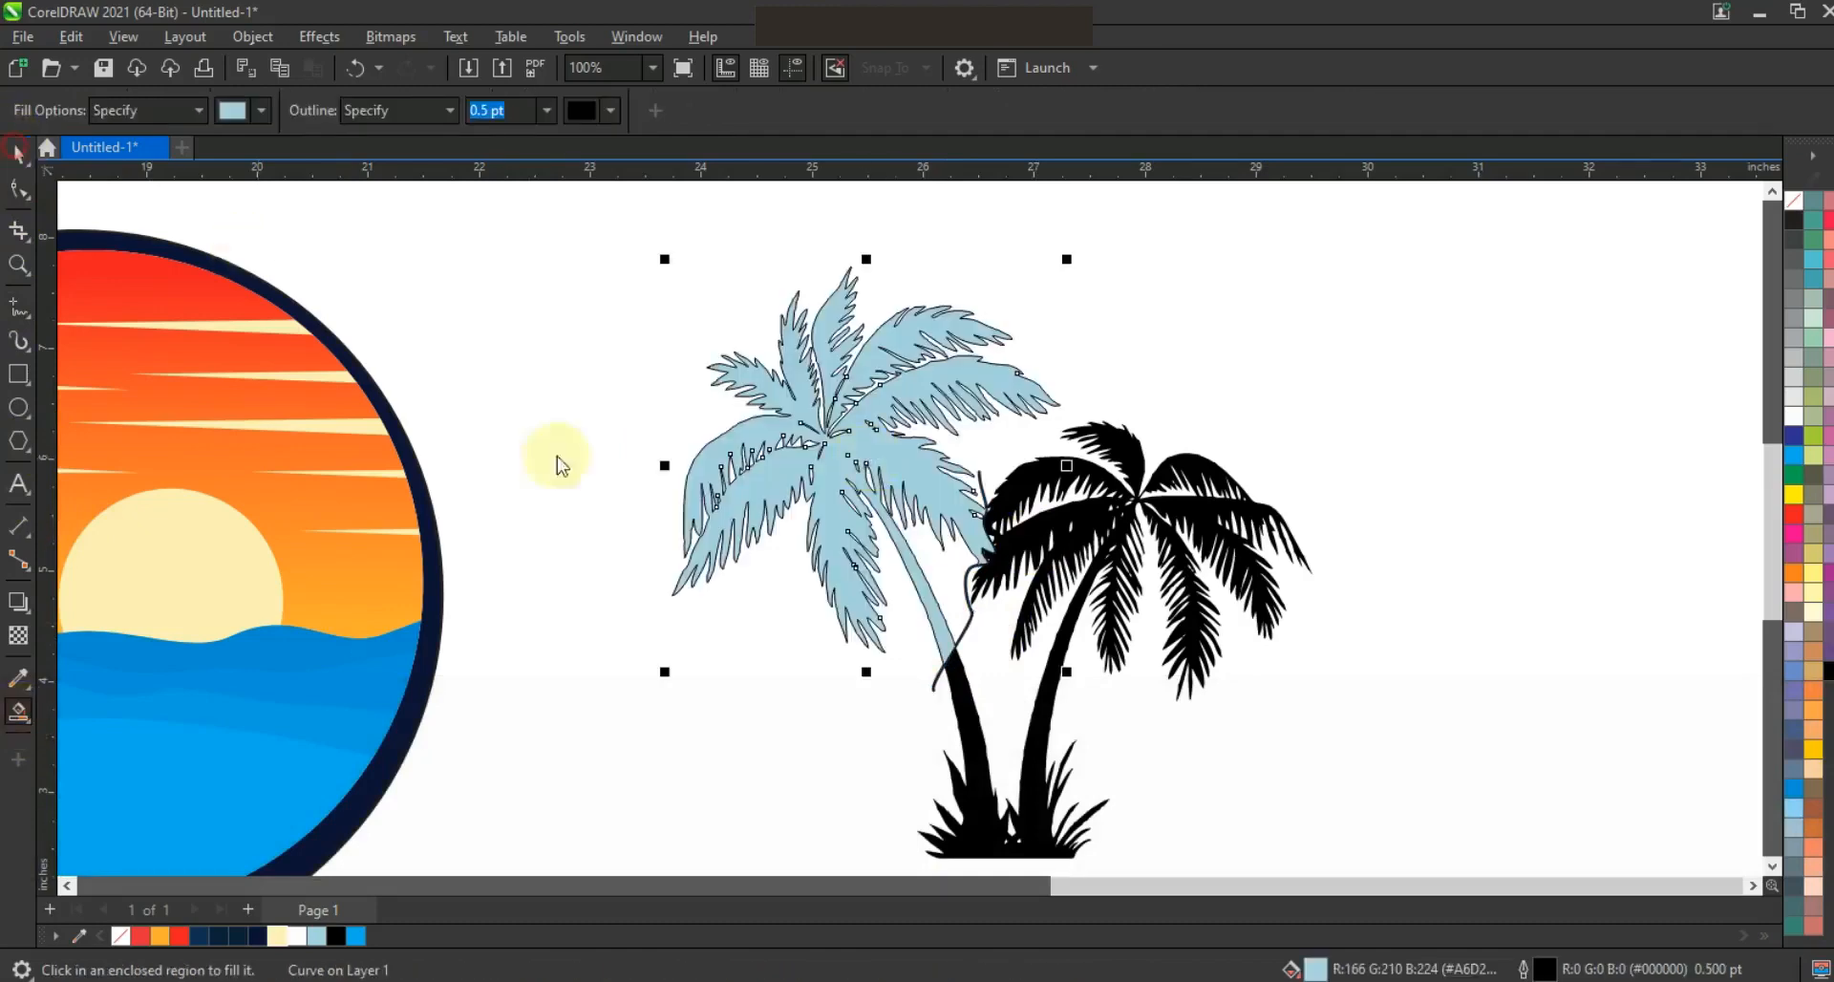
{"action": "key", "text": "Delete"}
{"action": "left_click", "coordinate": [960, 573]}
{"action": "key", "text": "Delete"}
Clear the extracted palm's fill and place it, mirrored horizontally, over the circle's upper-left edge
{"action": "left_click", "coordinate": [963, 528]}
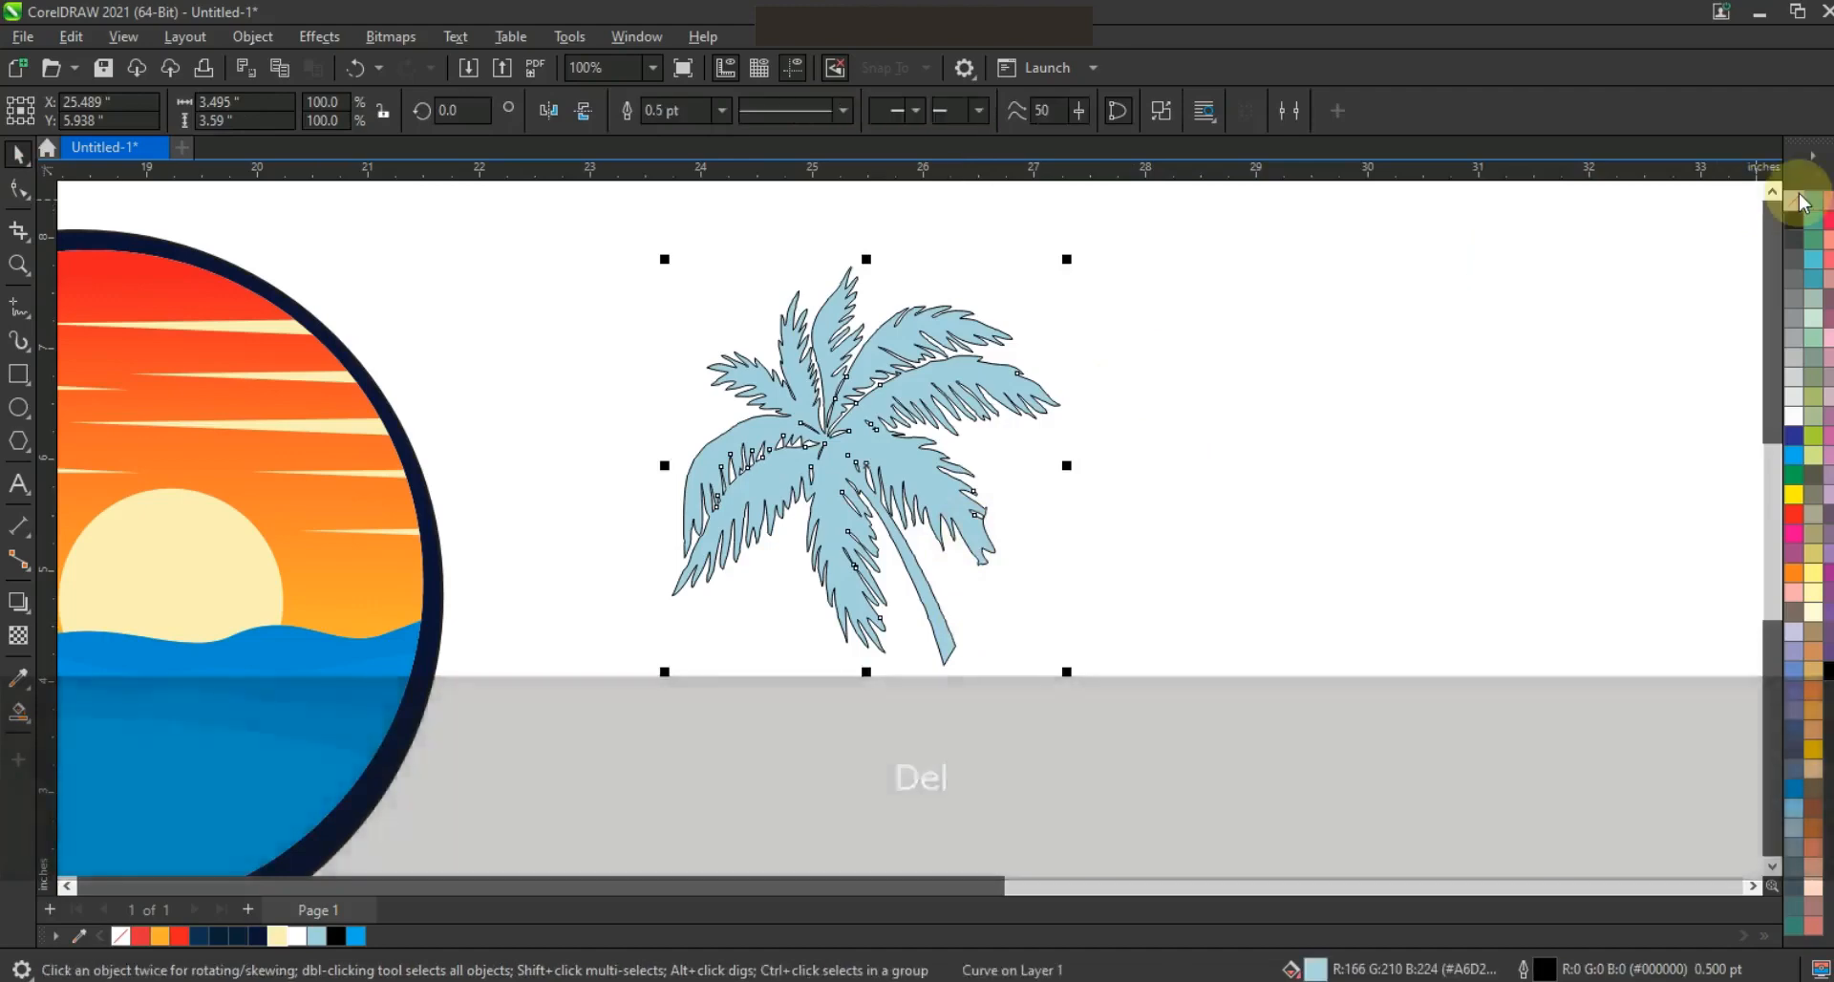
{"action": "left_click", "coordinate": [1796, 198]}
{"action": "key", "text": "F3"}
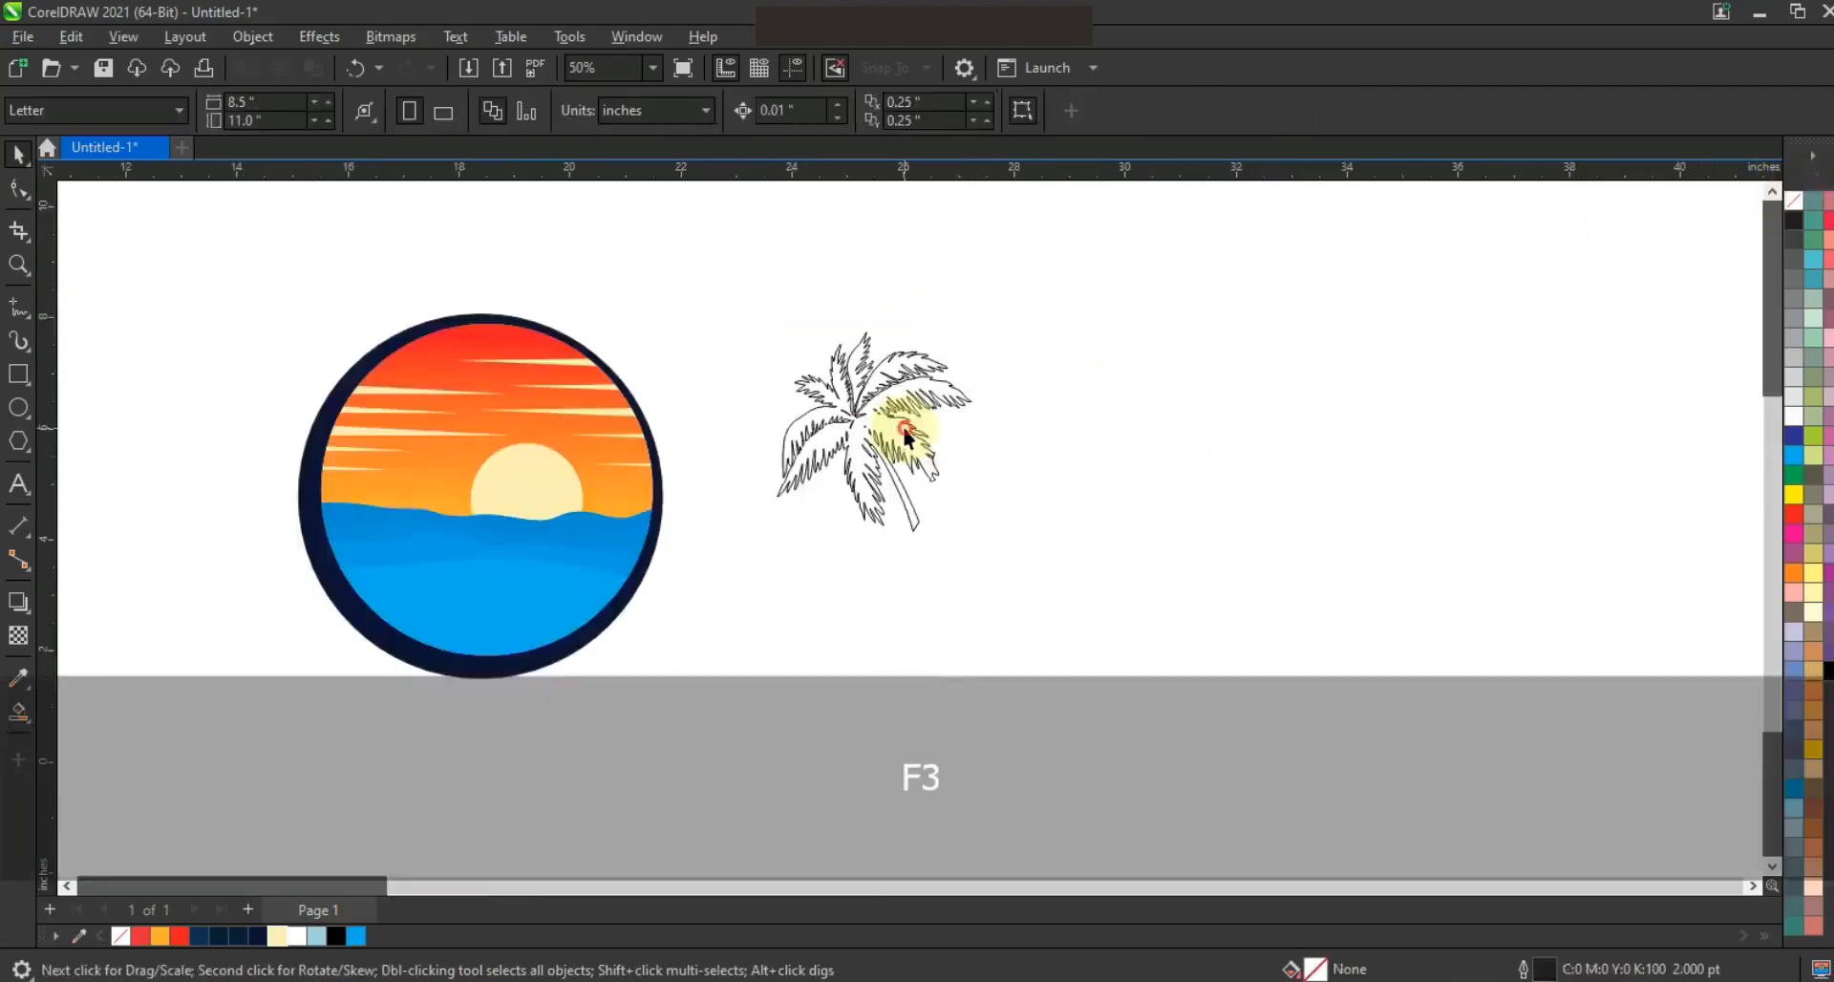
{"action": "left_click", "coordinate": [549, 110]}
{"action": "left_click_drag", "start_coordinate": [865, 447], "coordinate": [352, 371]}
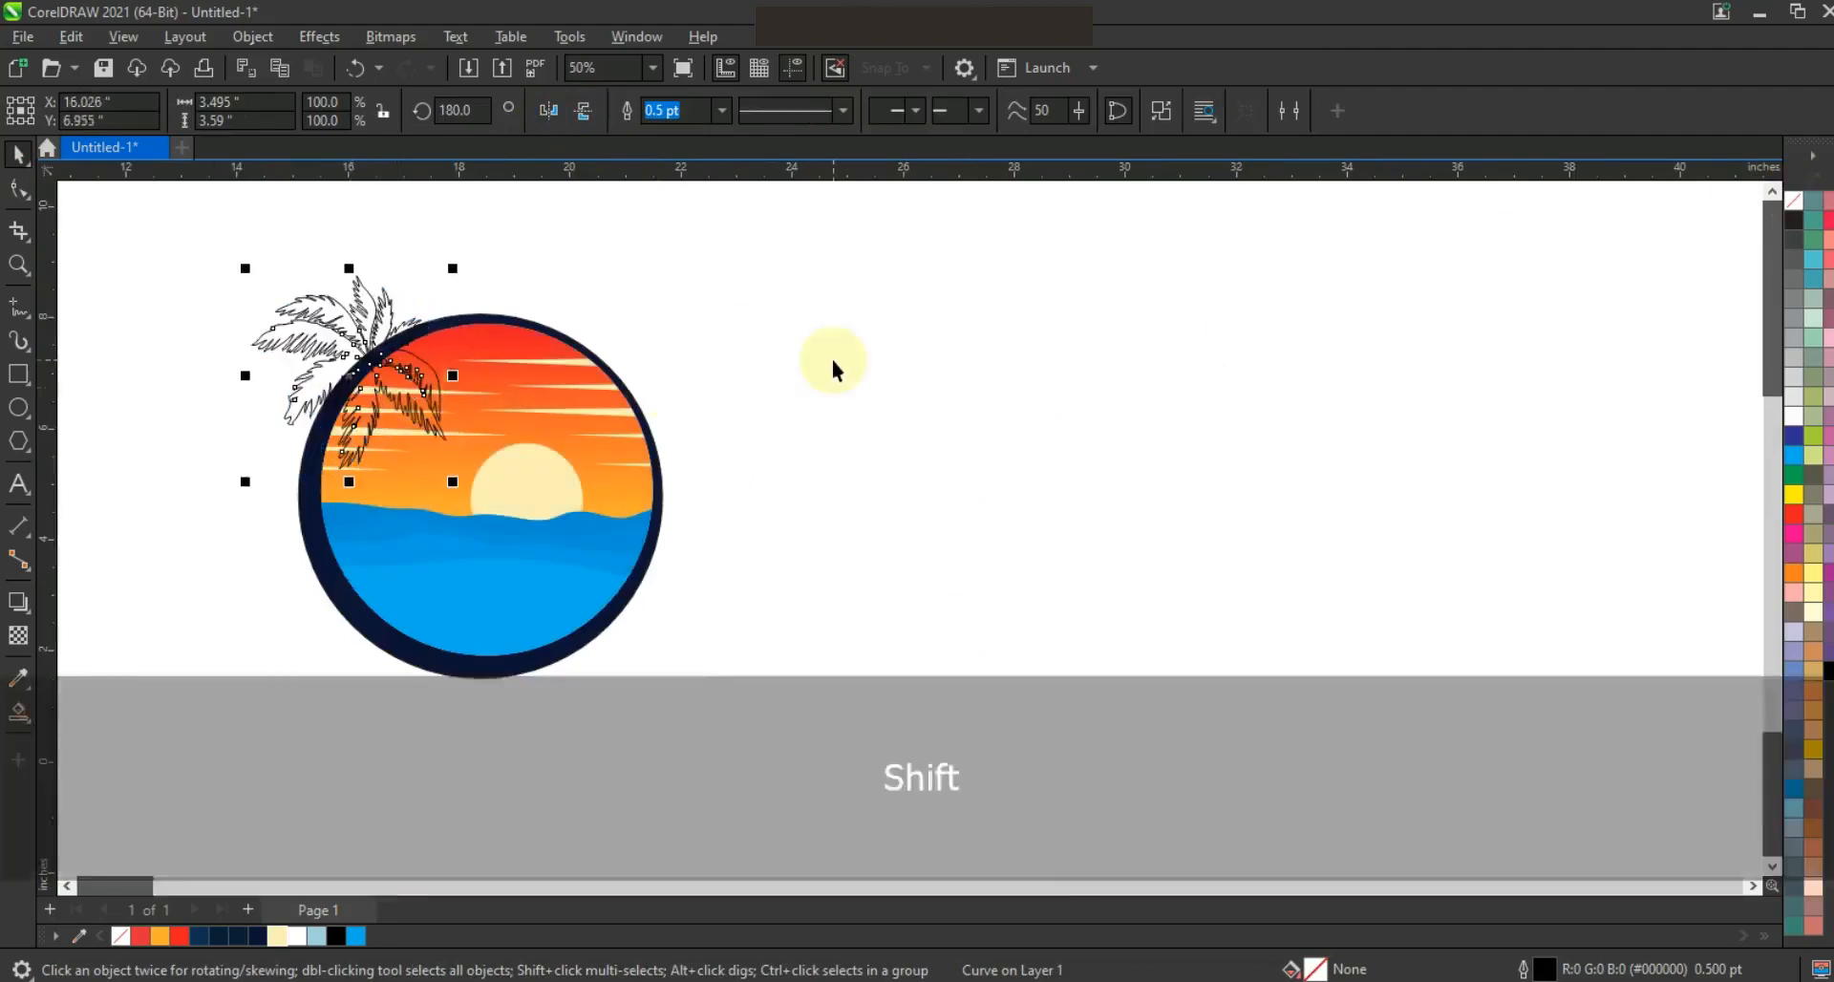
{"action": "key", "text": "shift+F2"}
{"action": "key", "text": "F3"}
{"action": "key", "text": "F3"}
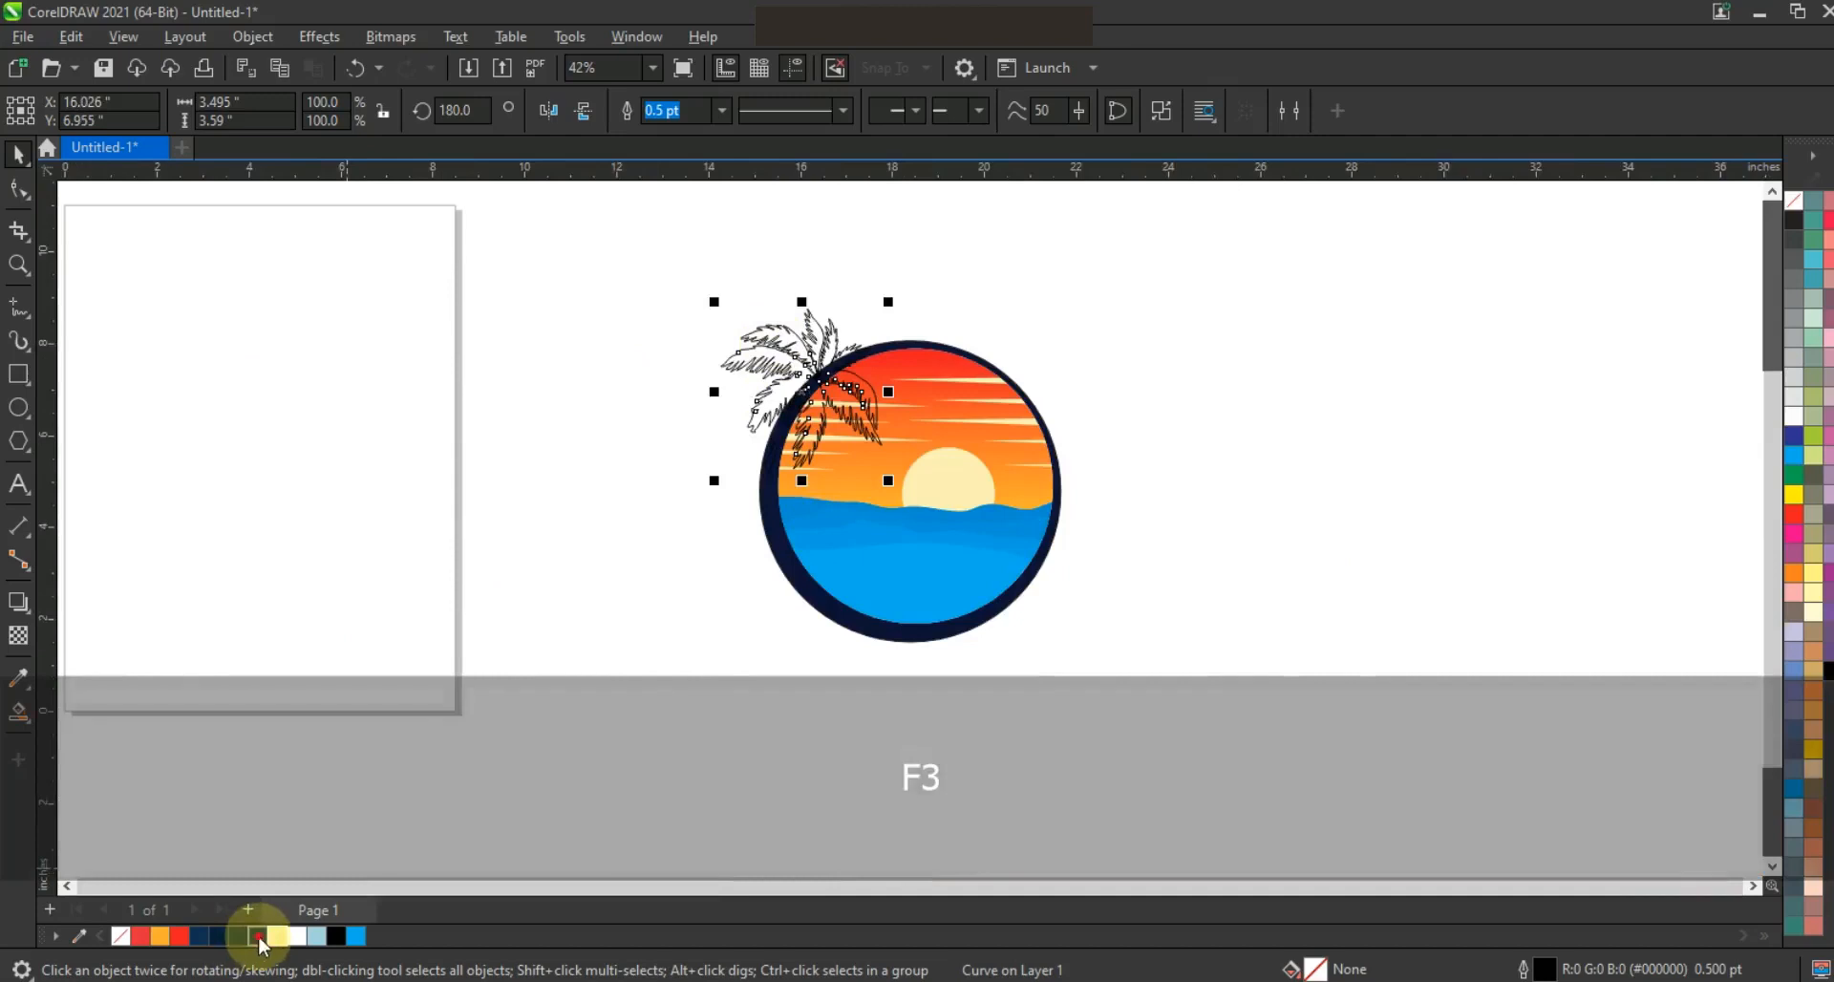
Fill the palm with dark navy #0C1336 and enlarge it to about 4.72 by 4.84 inches over the circle's upper-left edge
{"action": "left_click", "coordinate": [259, 937]}
{"action": "left_click_drag", "start_coordinate": [889, 302], "coordinate": [944, 245]}
{"action": "left_click_drag", "start_coordinate": [847, 355], "coordinate": [833, 349]}
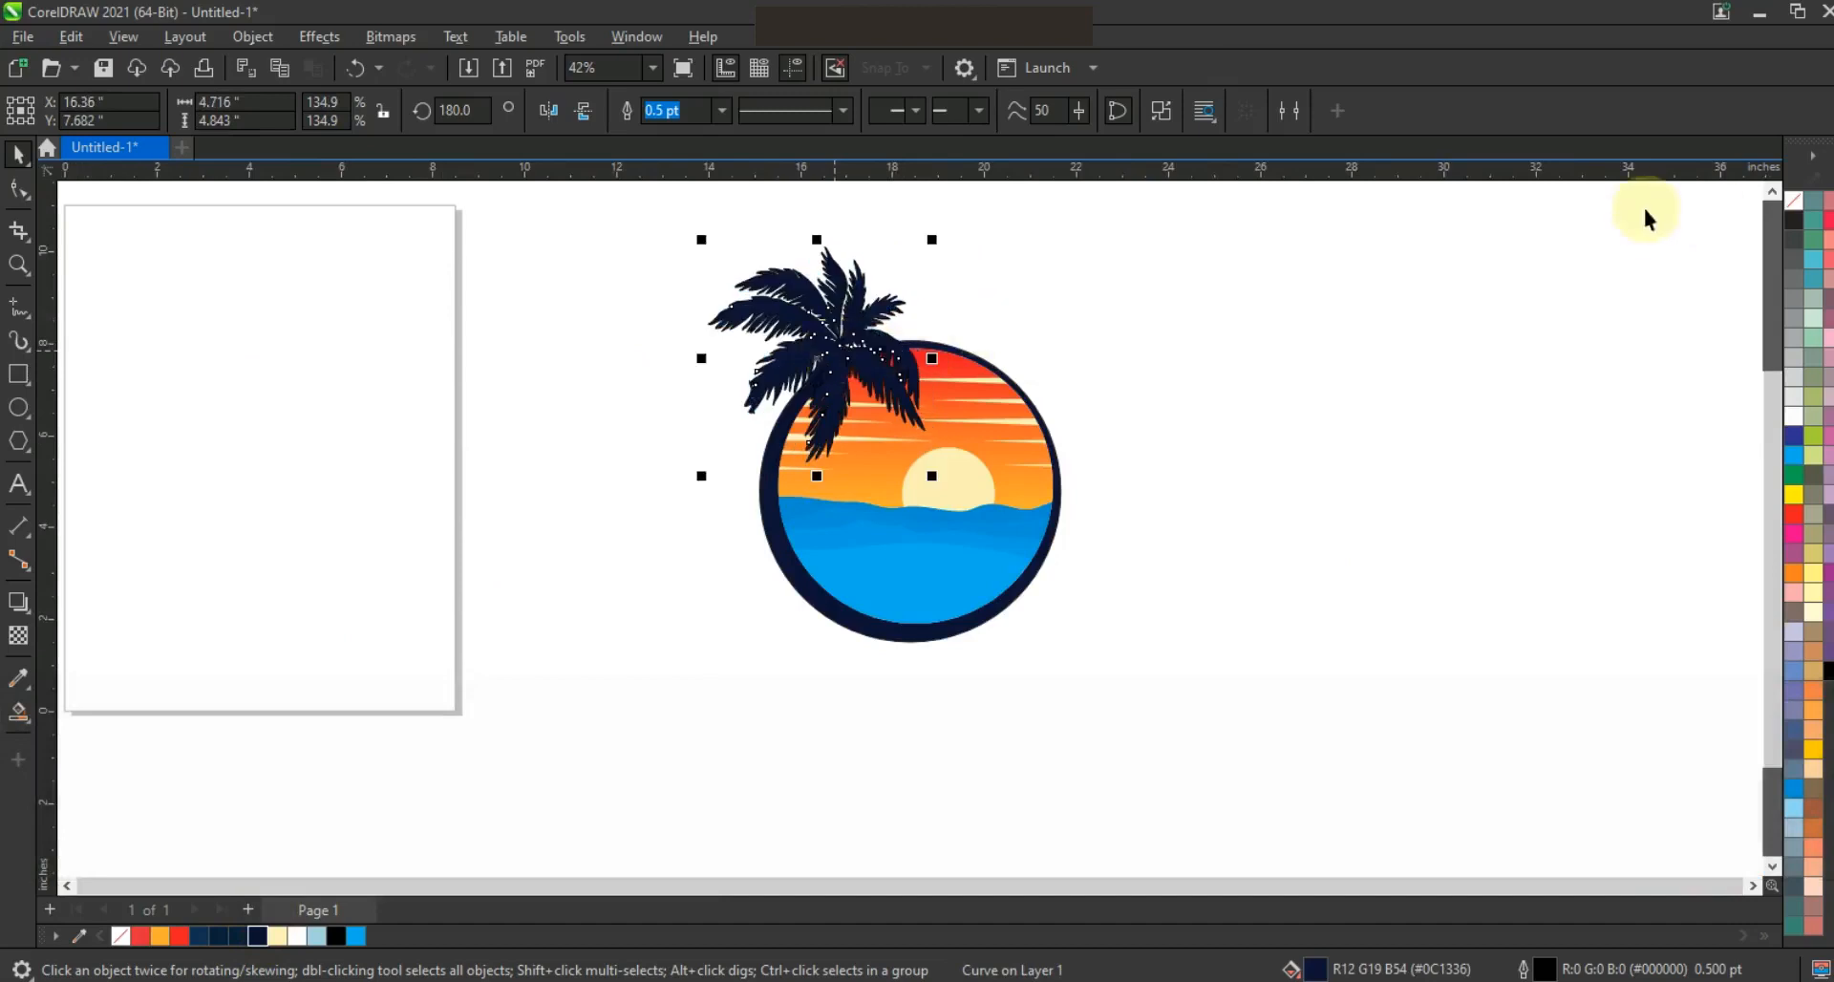
Remove the palm's outline and deselect it
{"action": "right_click", "coordinate": [1789, 209]}
{"action": "left_click", "coordinate": [1766, 221]}
{"action": "left_click", "coordinate": [1491, 323]}
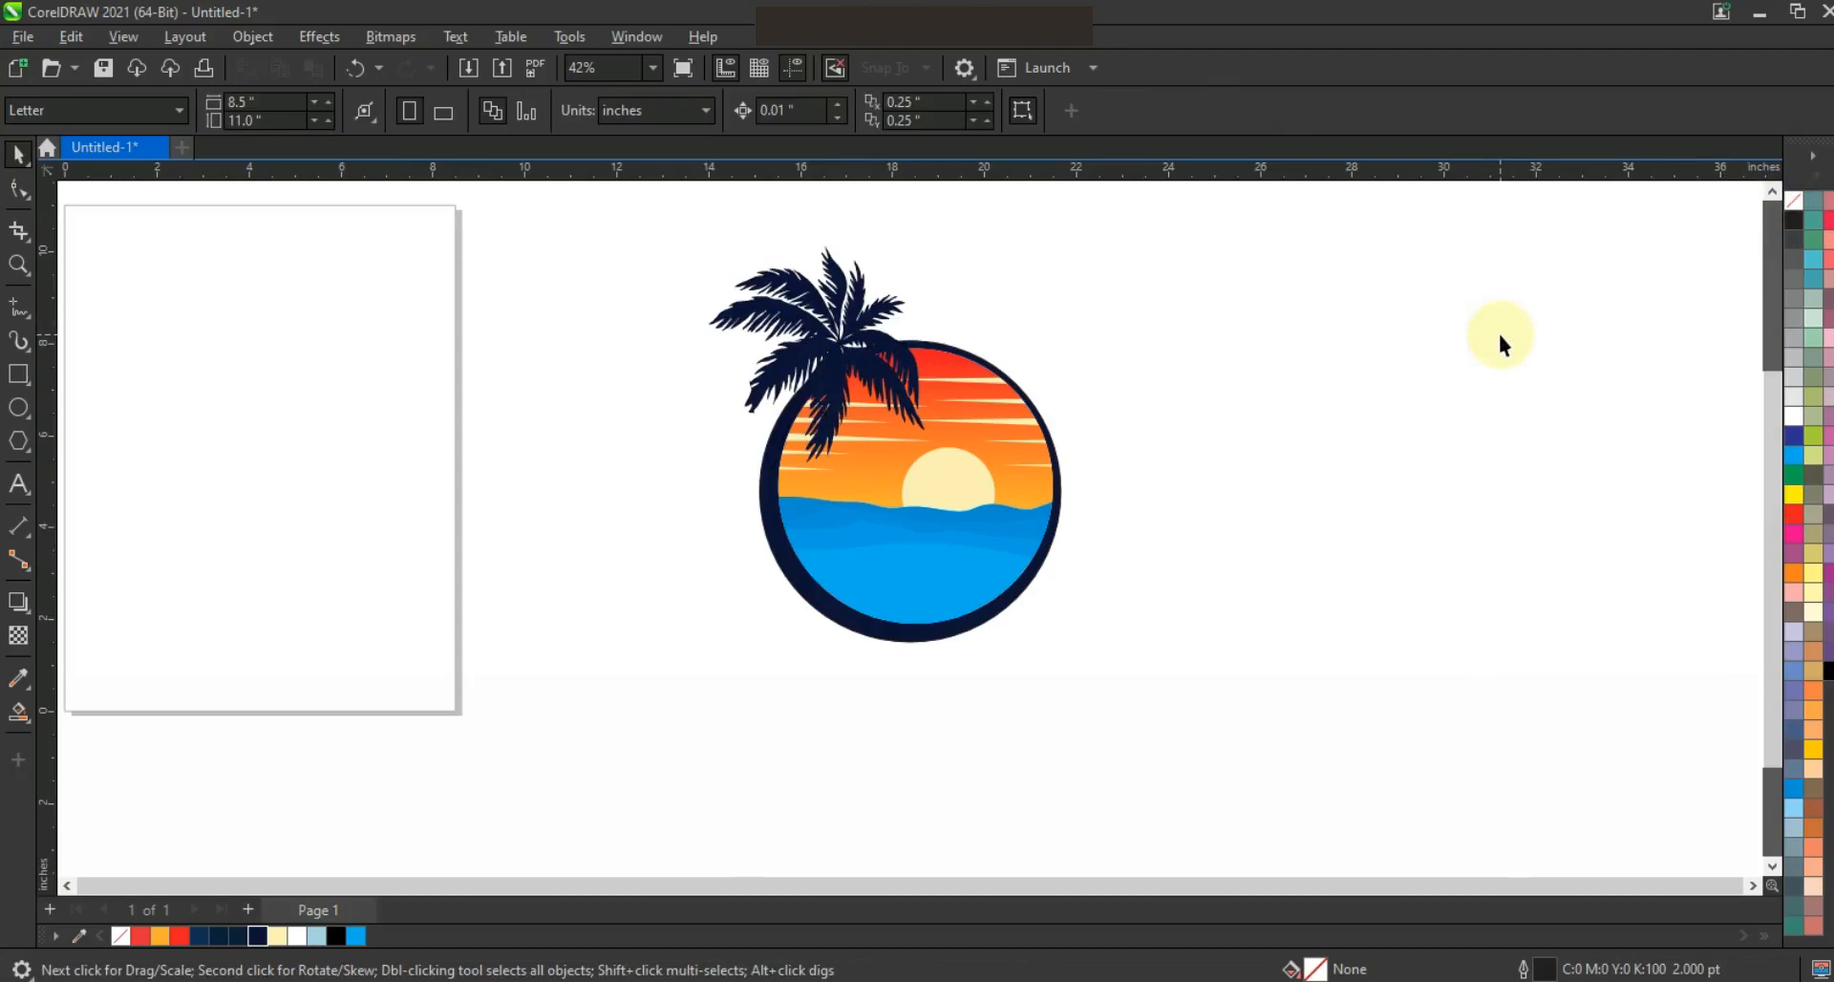
Shrink the palm to about 4.21 by 4.32 inches, reposition it over the circle's upper-left edge, and deselect it
{"action": "left_click", "coordinate": [23, 261]}
{"action": "left_click_drag", "start_coordinate": [1241, 615], "coordinate": [1327, 653]}
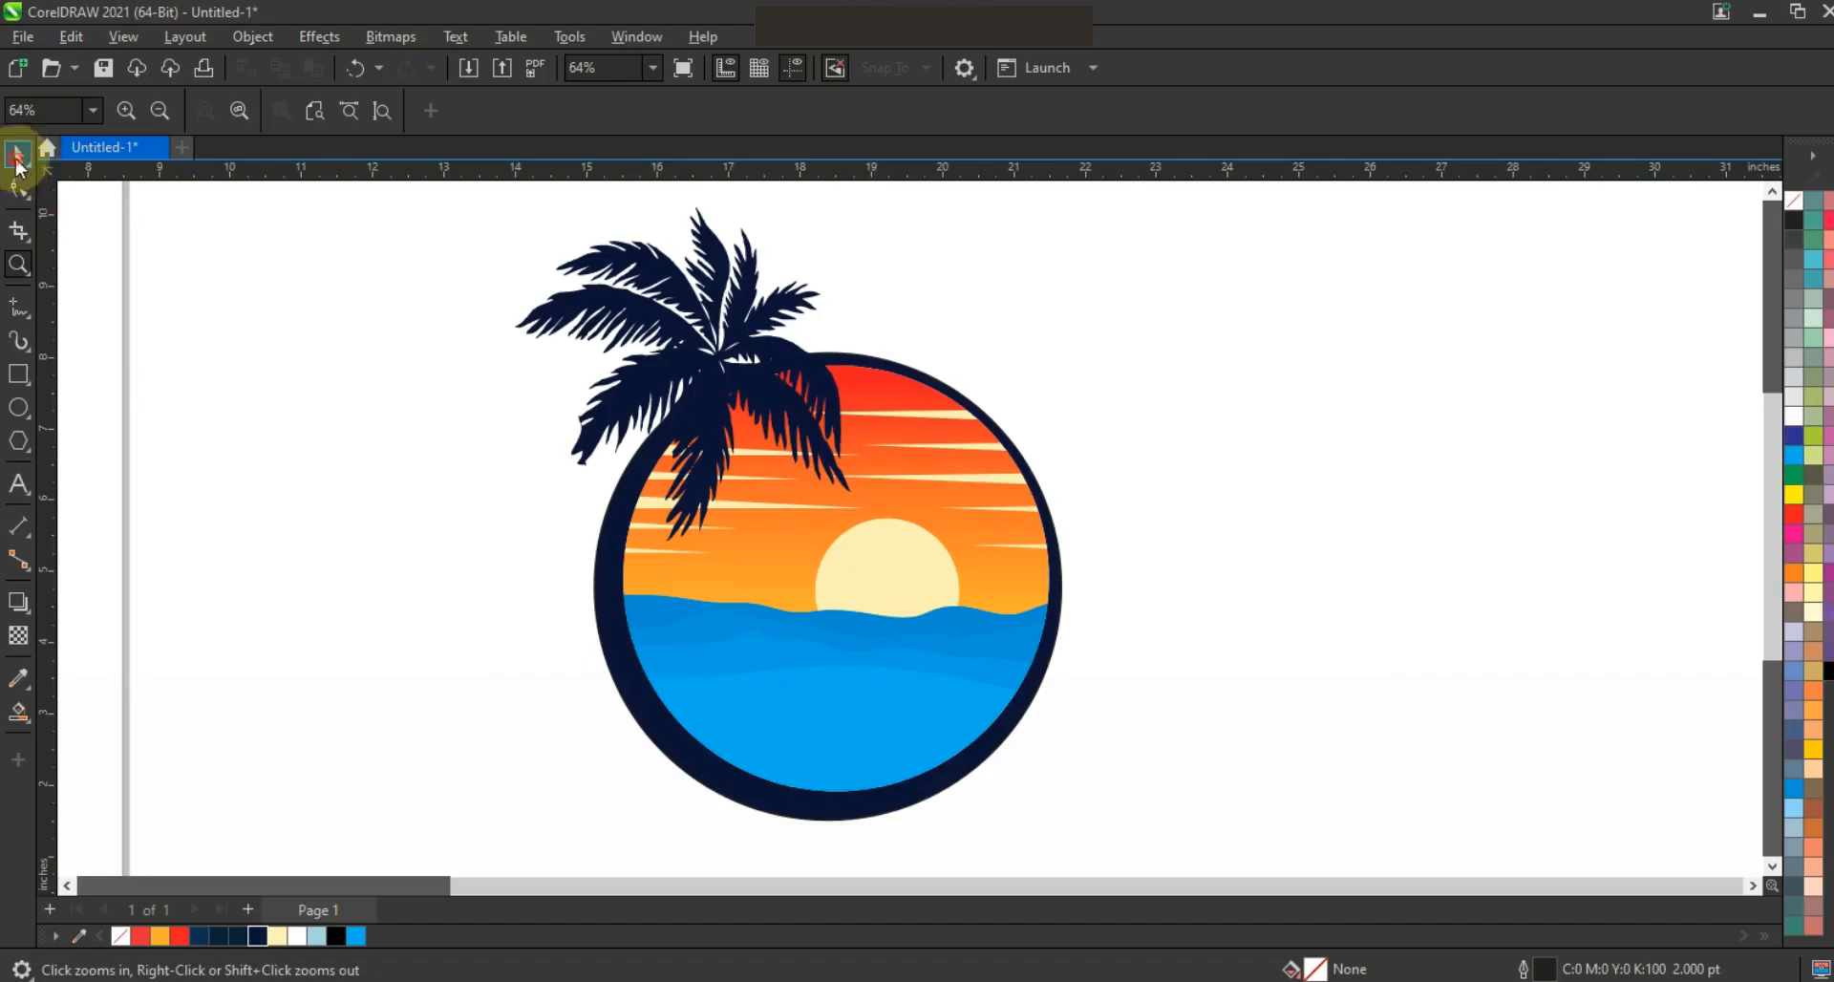
{"action": "left_click", "coordinate": [734, 298]}
{"action": "left_click", "coordinate": [754, 297]}
{"action": "left_click", "coordinate": [748, 273]}
{"action": "left_click", "coordinate": [750, 260]}
{"action": "left_click_drag", "start_coordinate": [859, 201], "coordinate": [821, 237]}
{"action": "left_click_drag", "start_coordinate": [745, 342], "coordinate": [758, 331]}
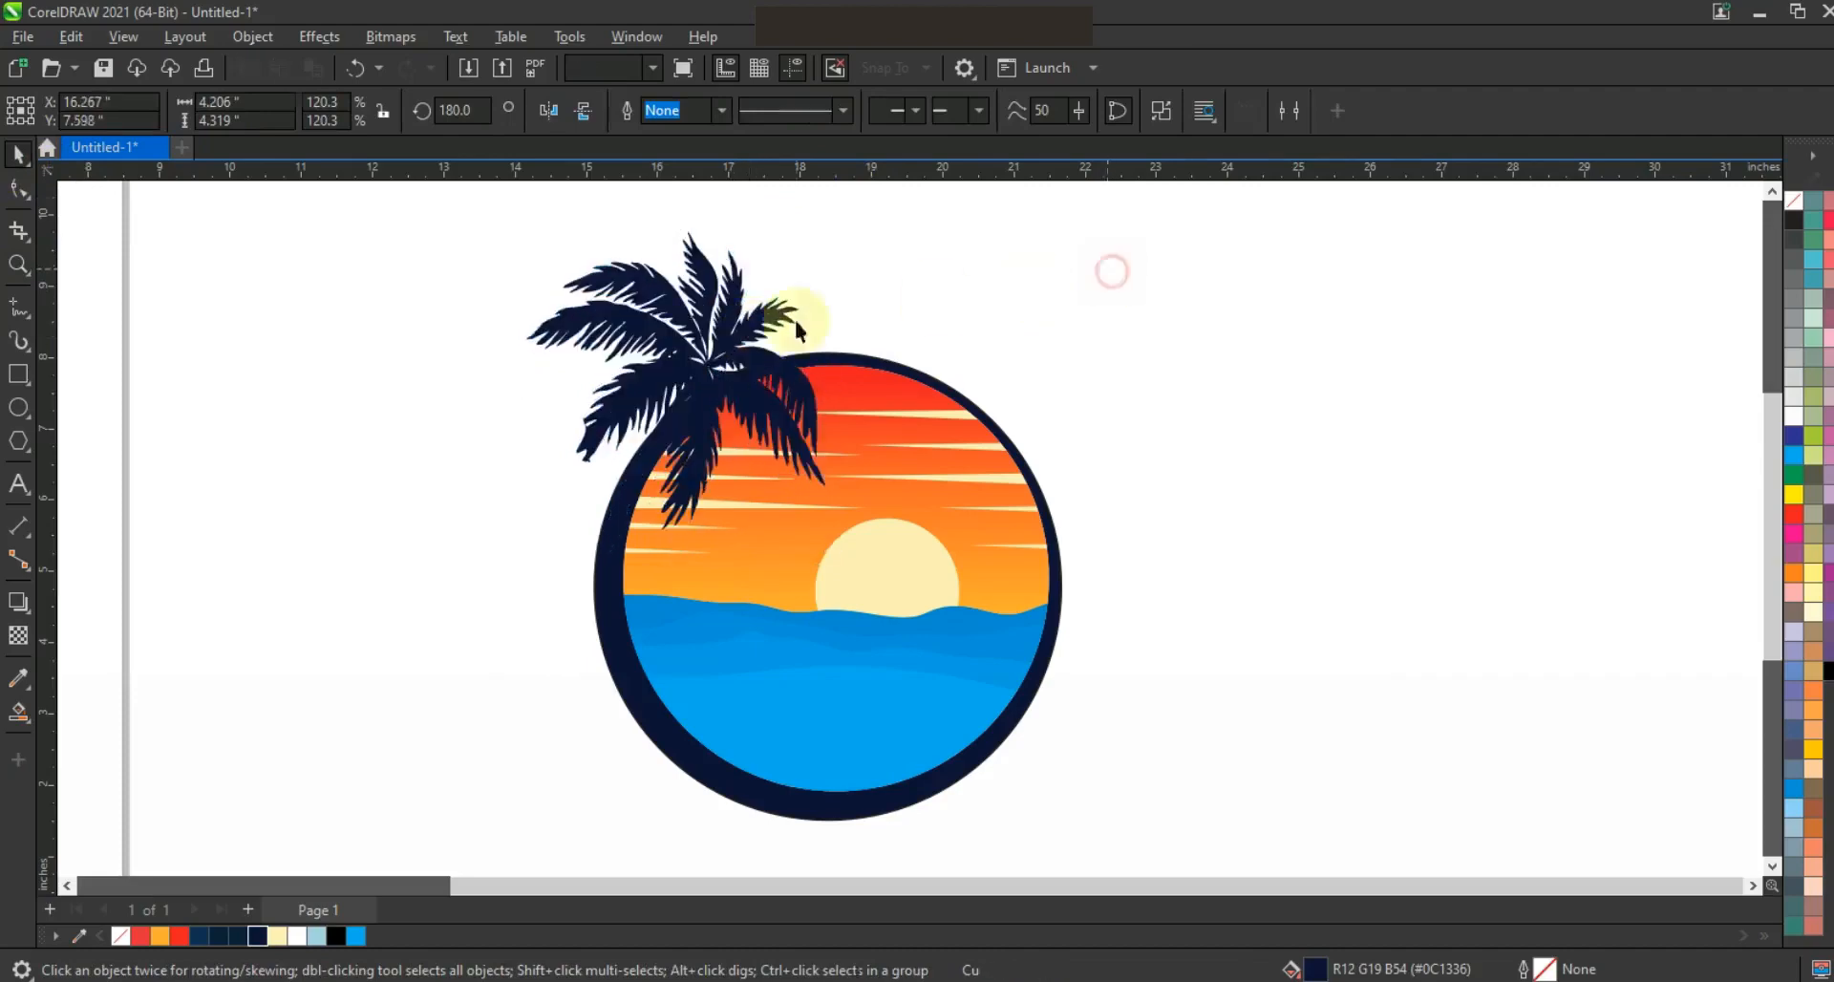
{"action": "left_click", "coordinate": [1106, 296]}
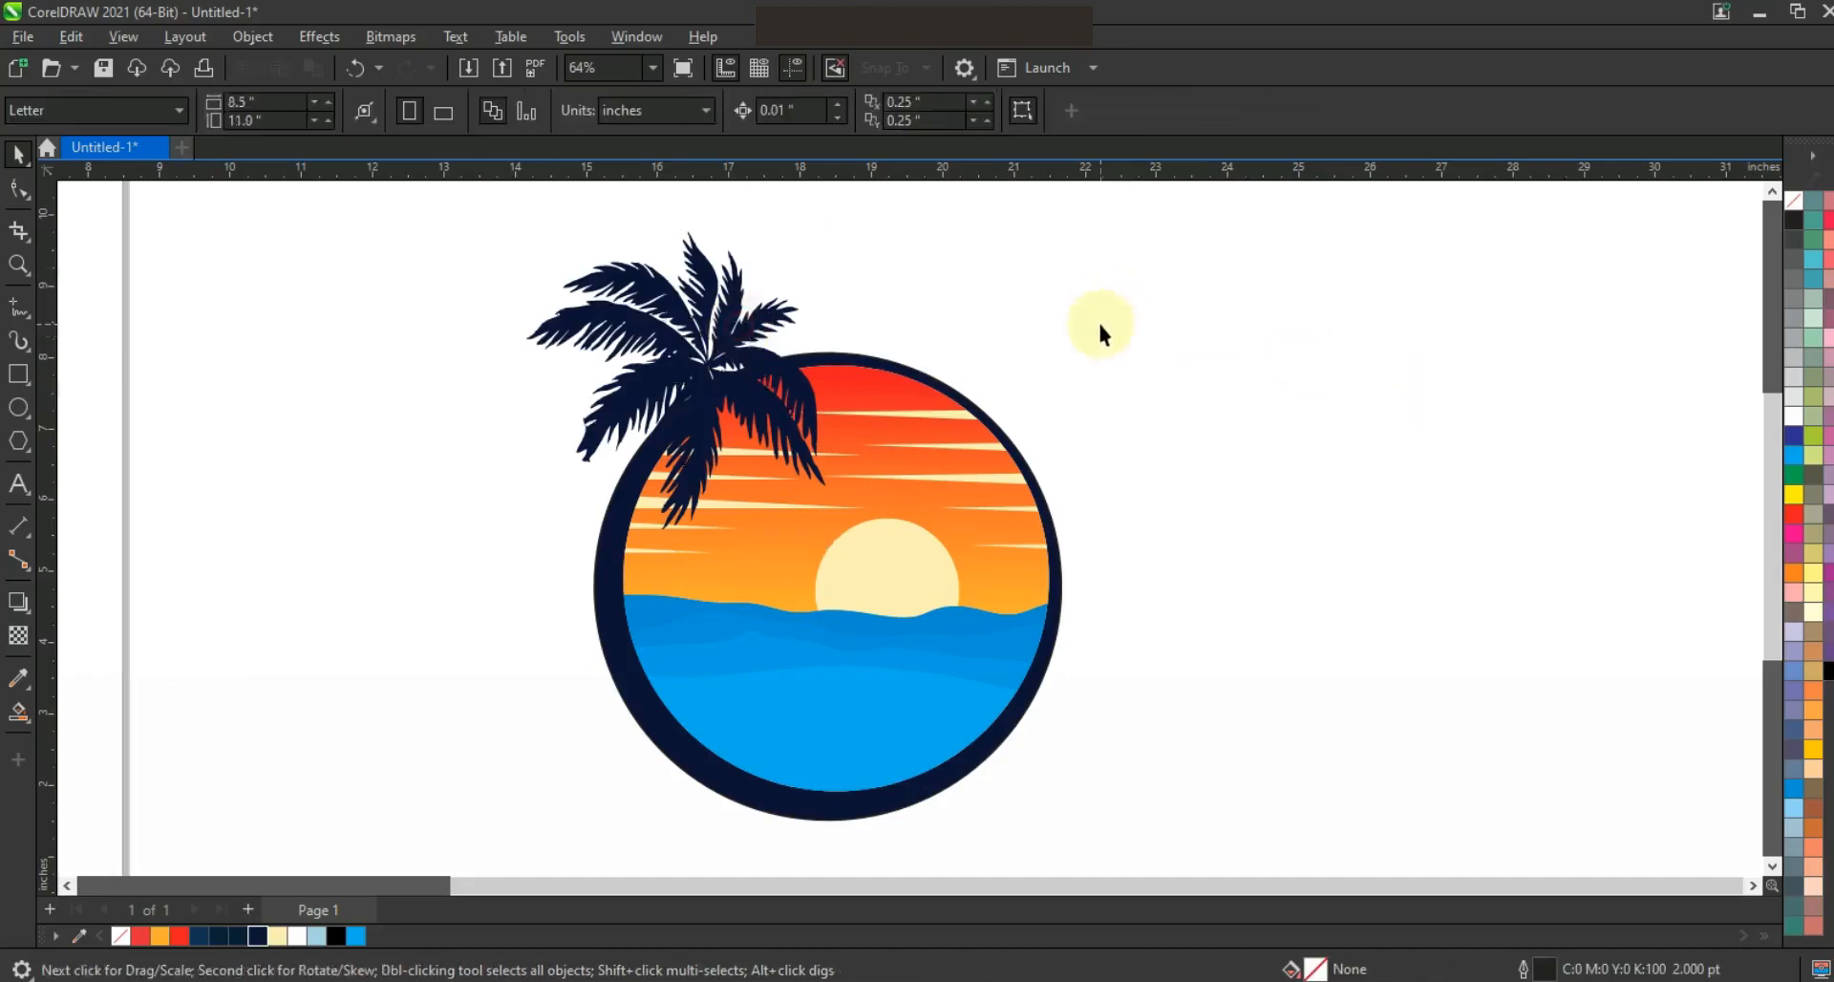
Draw a horizontal line about 1.15 inches long to the right of the circle, convert it to a curve and bend it upward
{"action": "key", "text": "F3"}
{"action": "left_click", "coordinate": [18, 265]}
{"action": "left_click_drag", "start_coordinate": [761, 315], "coordinate": [1388, 634]}
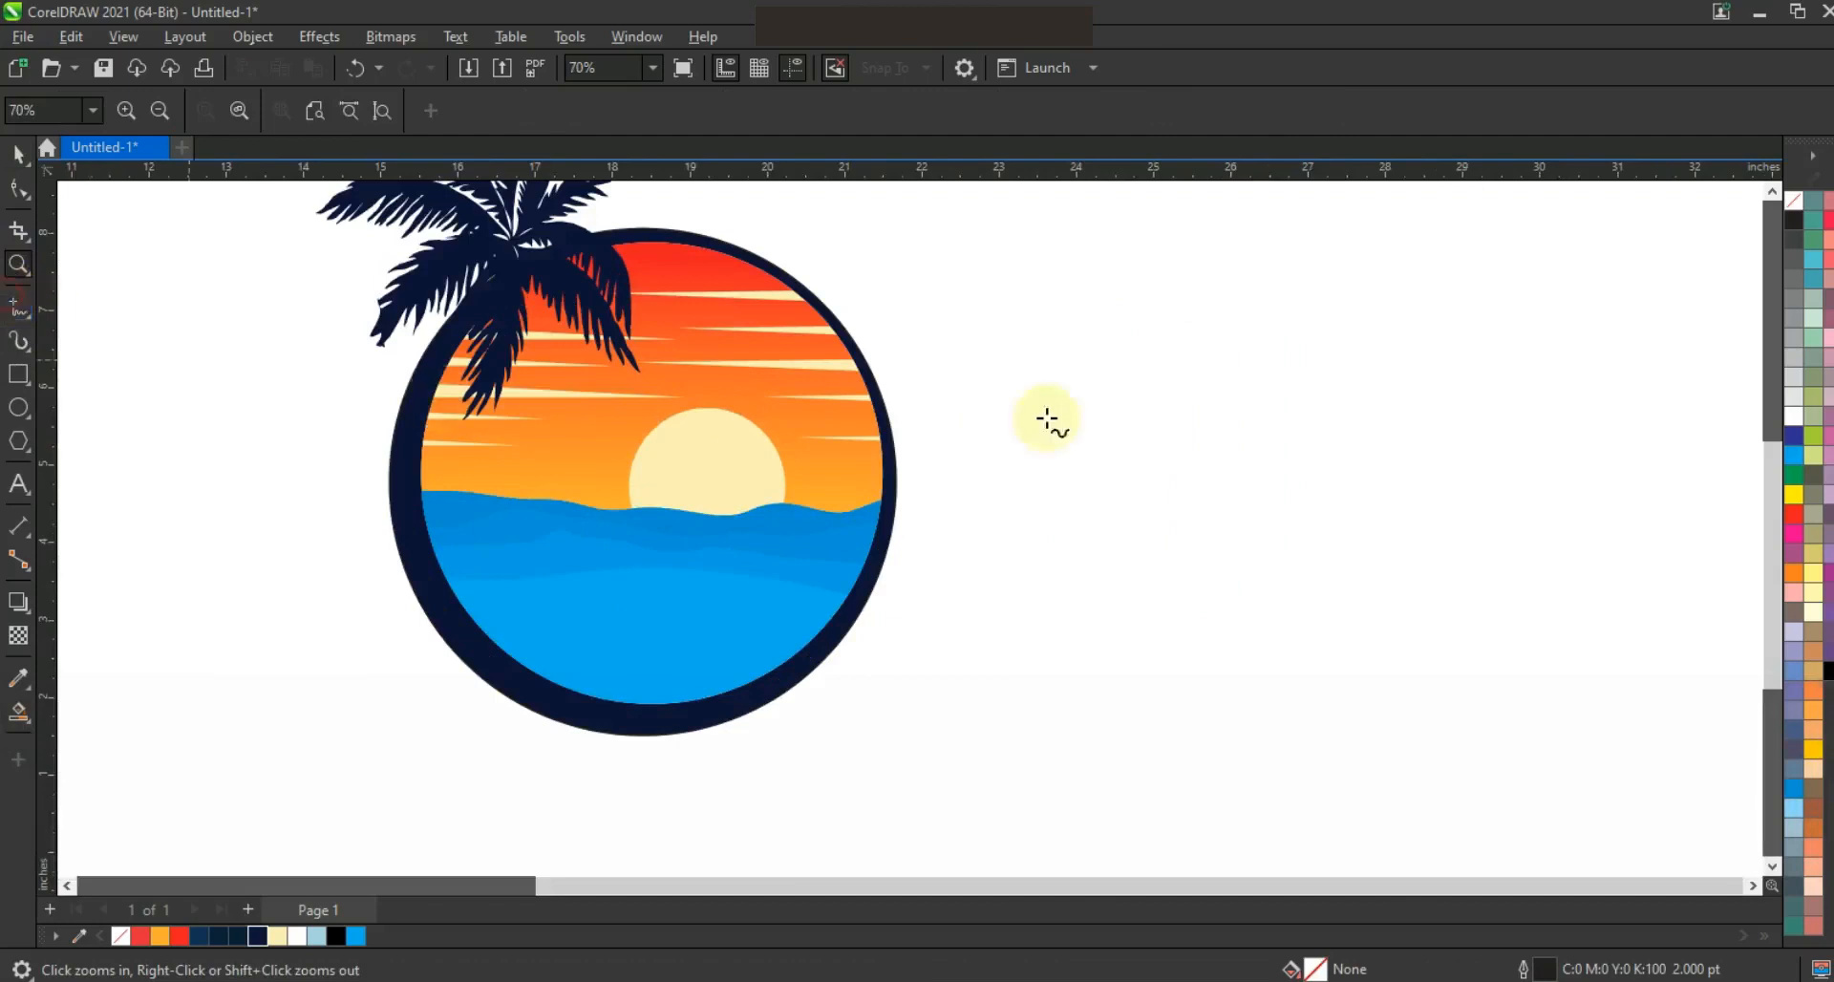
{"action": "left_click", "coordinate": [983, 408]}
{"action": "left_click", "coordinate": [1075, 407], "text": "ctrl"}
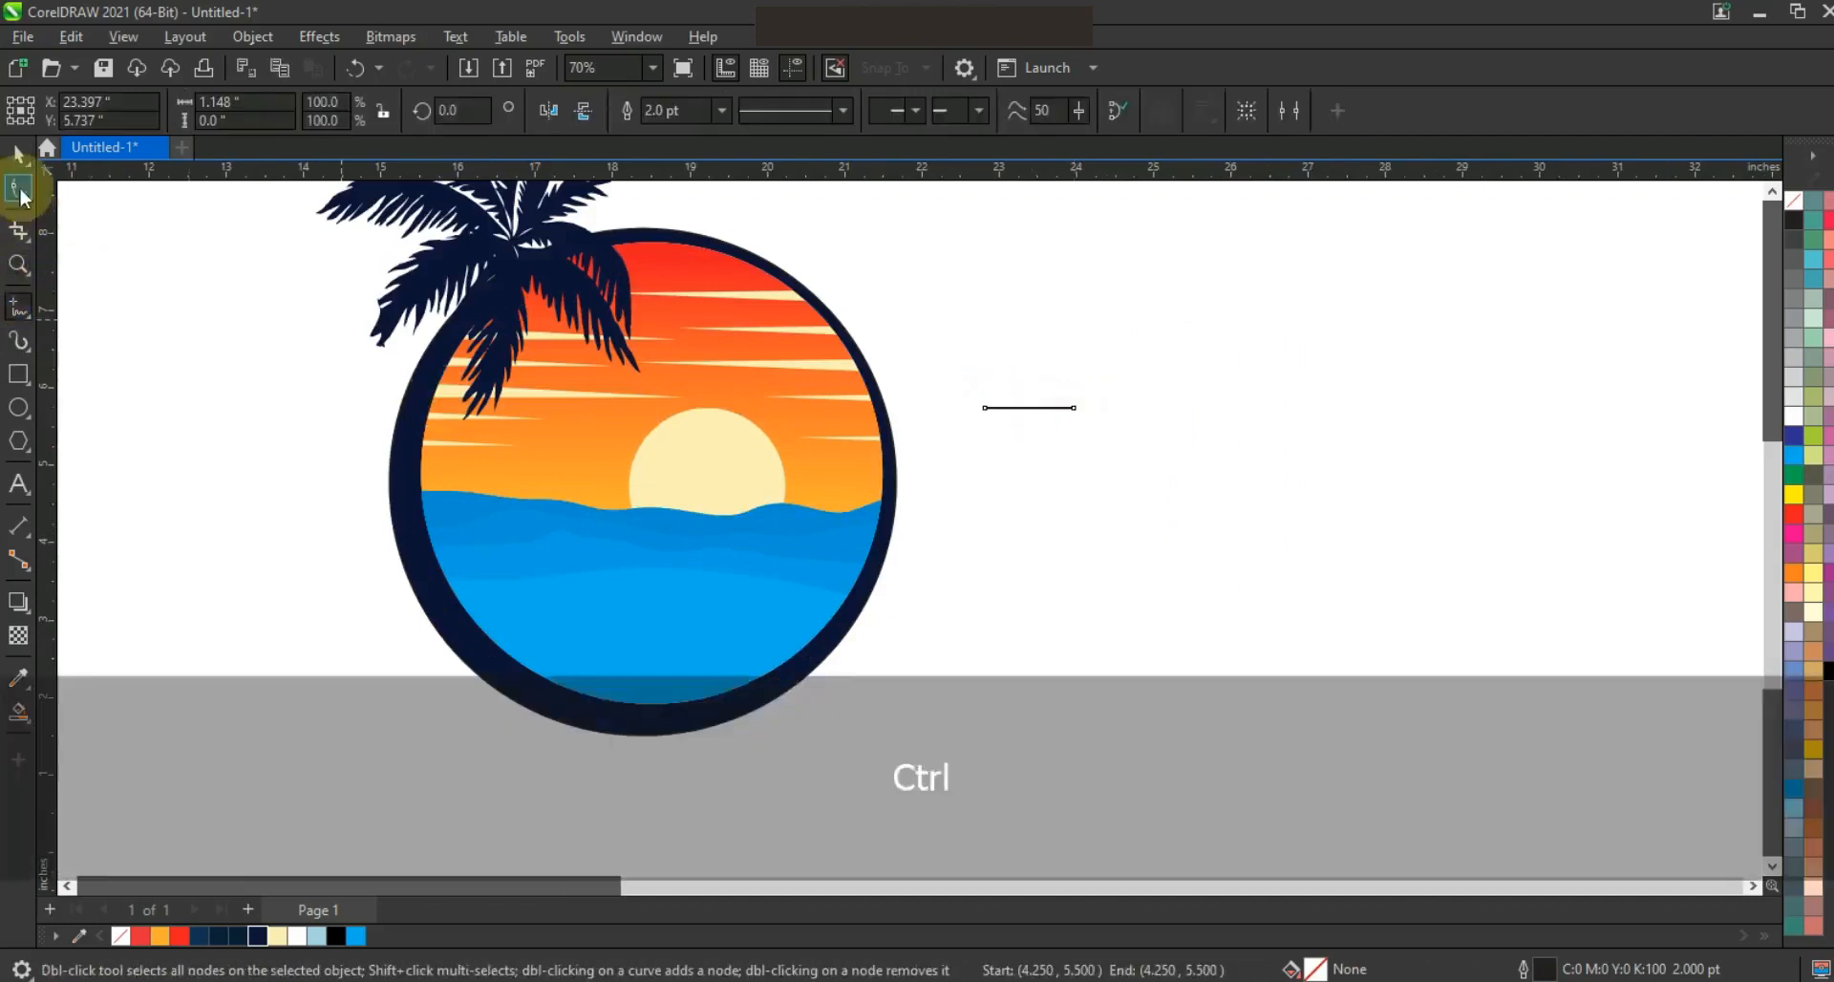
{"action": "left_click_drag", "start_coordinate": [1033, 417], "coordinate": [1143, 466]}
{"action": "key", "text": "shift+F2"}
{"action": "key", "text": "F3"}
{"action": "left_click", "coordinate": [350, 113]}
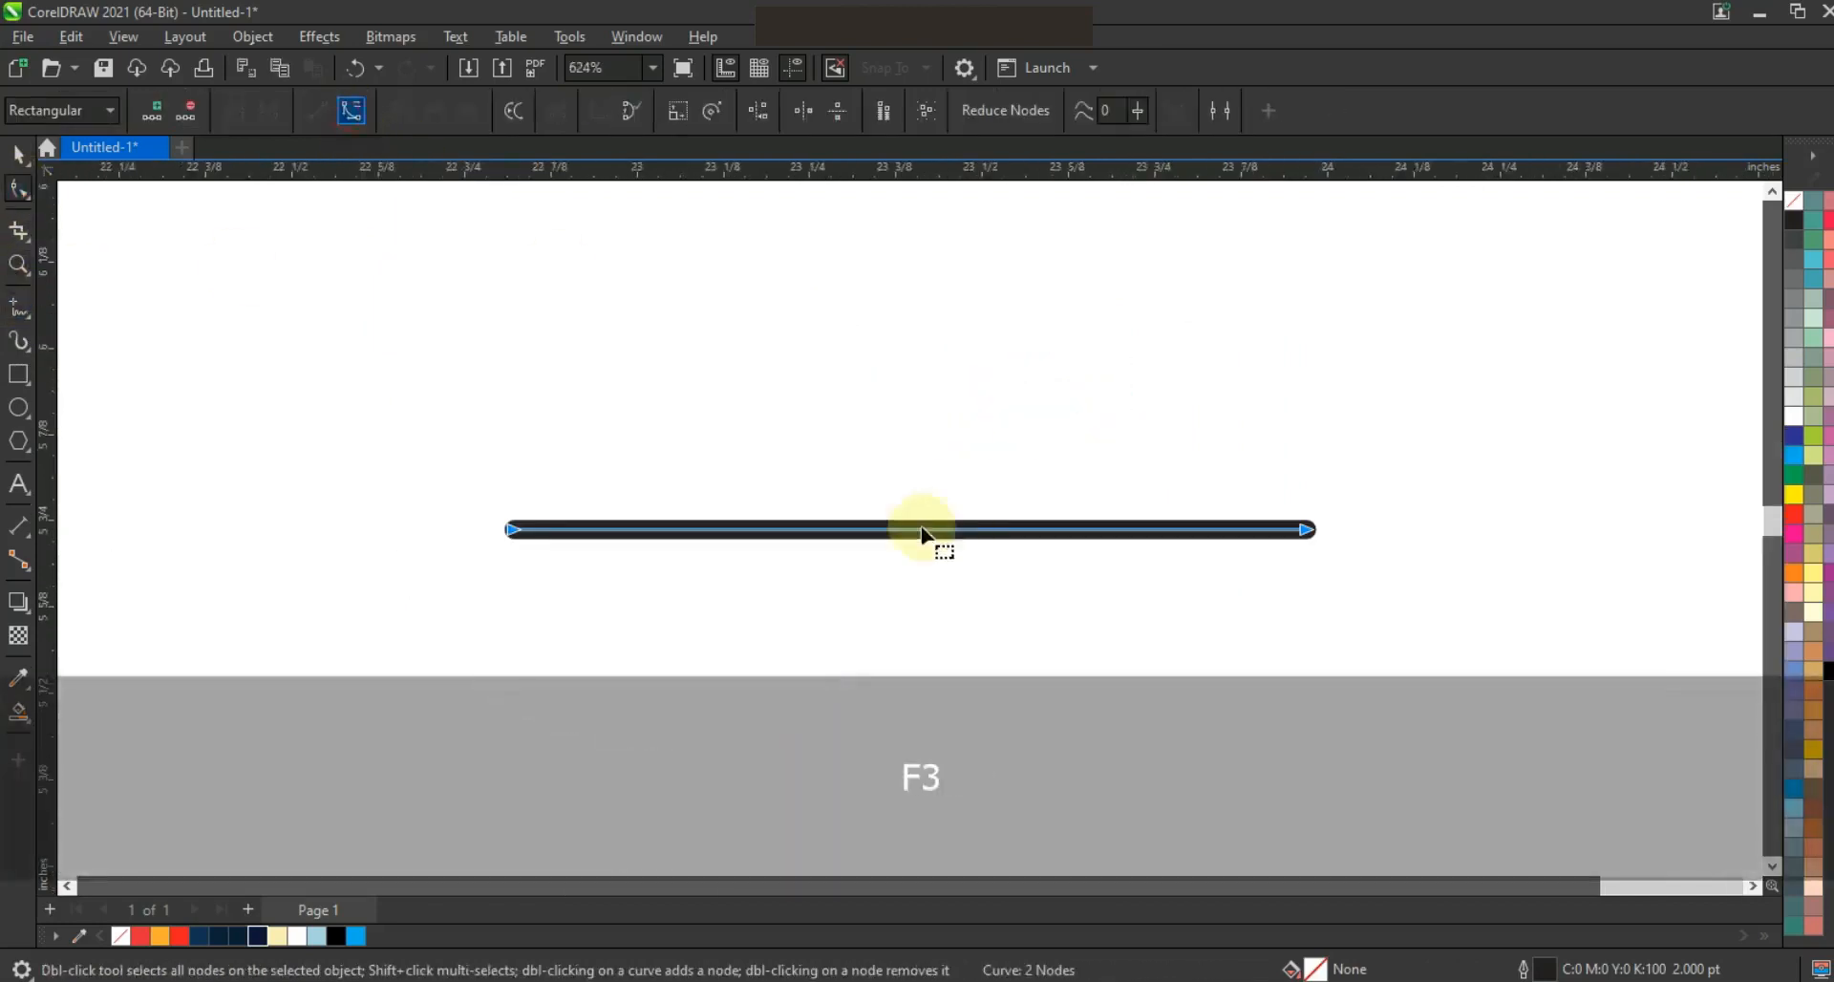
{"action": "mouse_move", "coordinate": [907, 533]}
{"action": "left_mouse_down"}
{"action": "mouse_move", "coordinate": [890, 410]}
{"action": "mouse_move", "coordinate": [894, 546]}
{"action": "left_mouse_up"}
Duplicate the arc directly below, combine both arcs, and join their end nodes into a closed crescent
{"action": "left_click", "coordinate": [18, 153]}
{"action": "left_click", "coordinate": [859, 409], "text": "shift"}
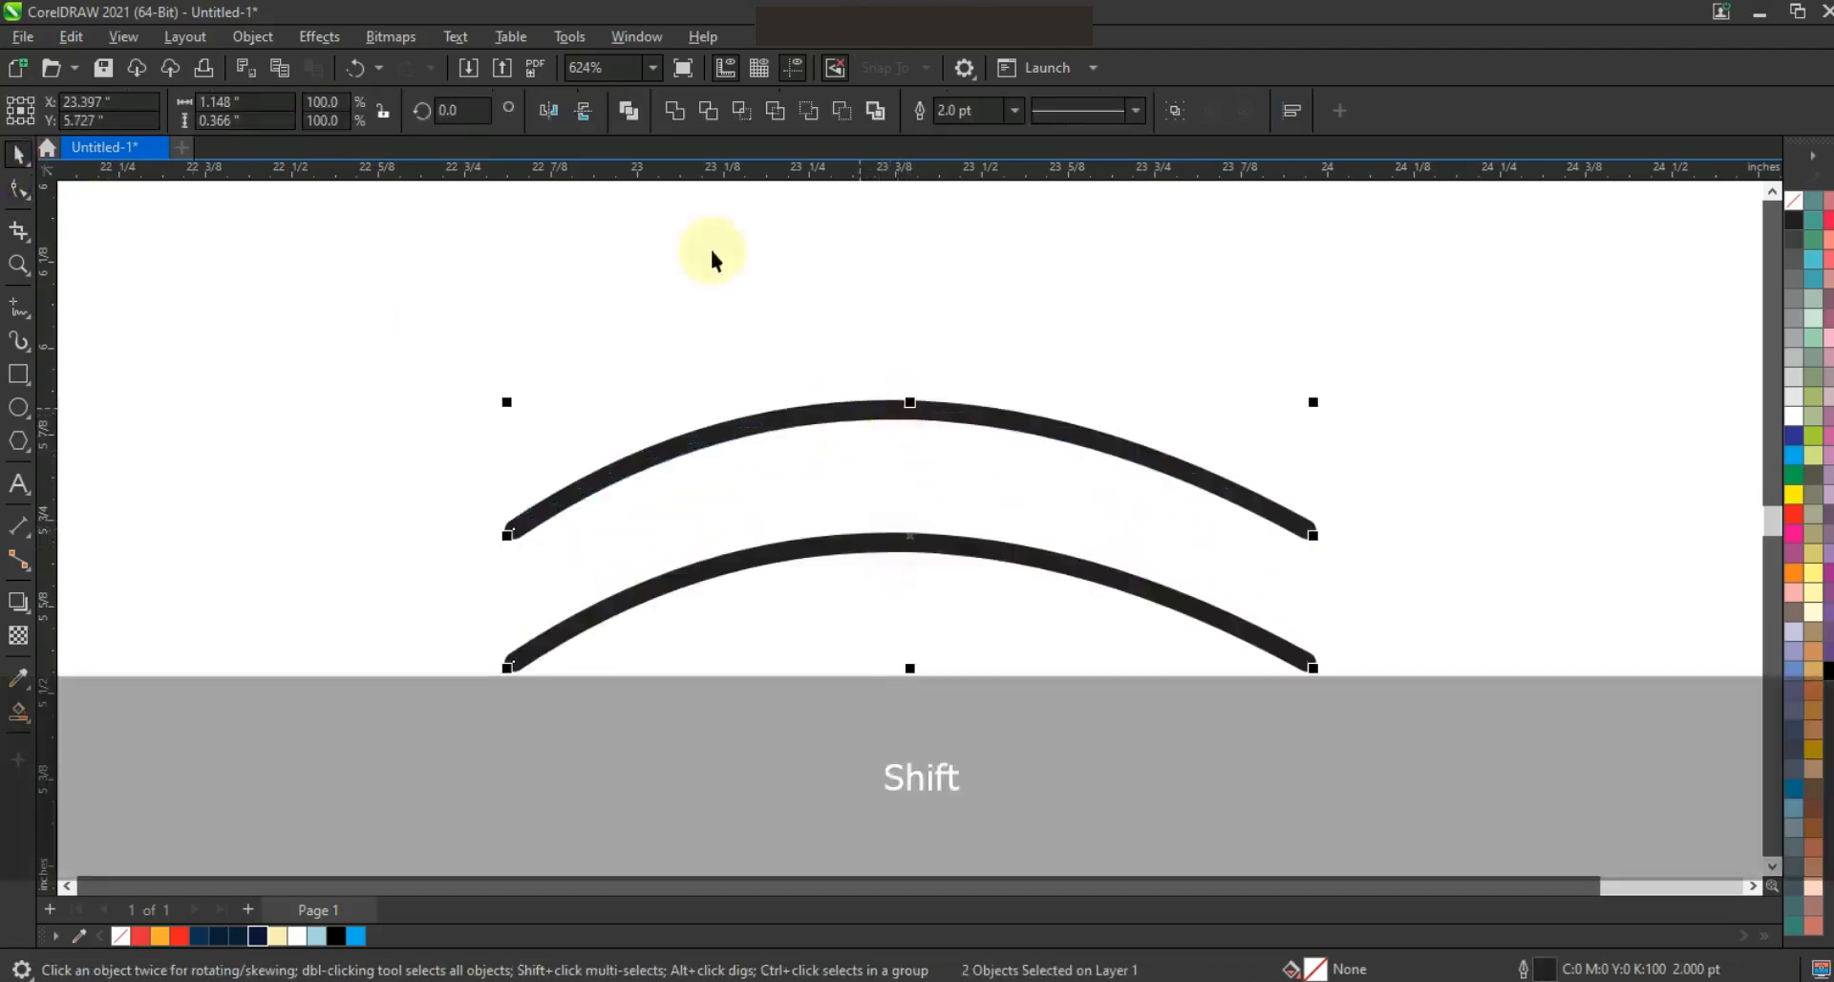
{"action": "left_click", "coordinate": [619, 120]}
{"action": "left_click", "coordinate": [20, 189]}
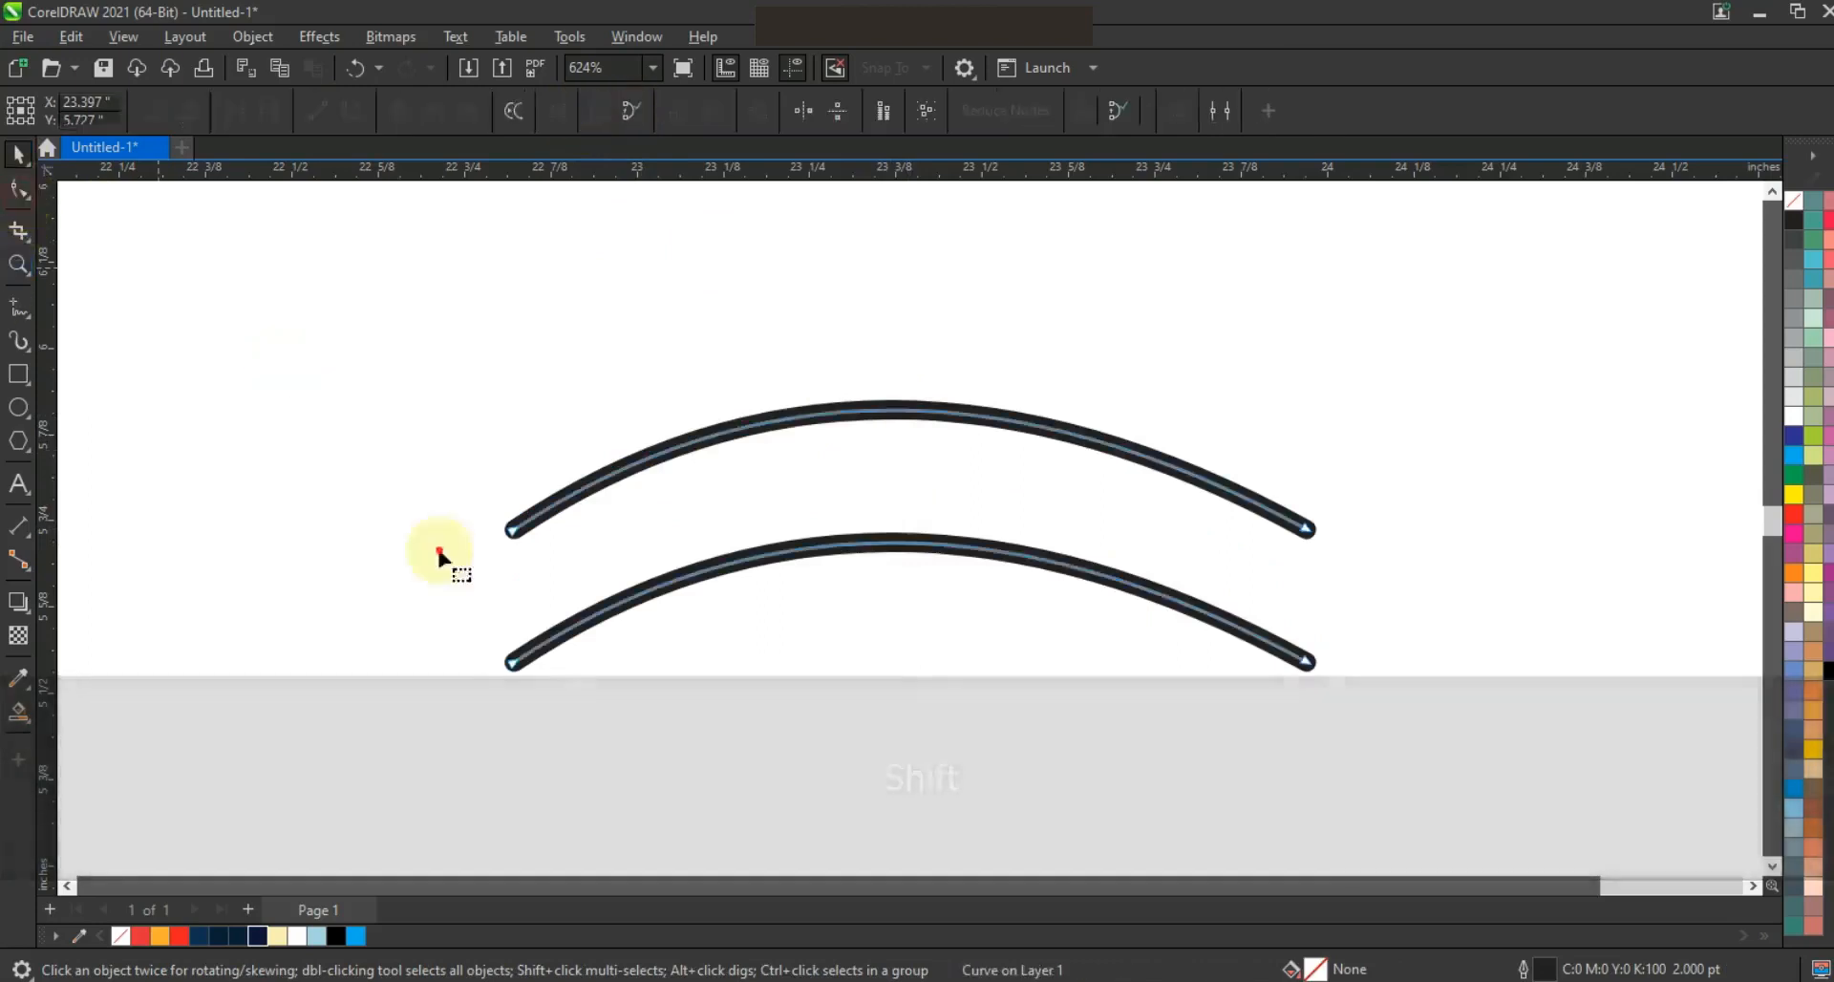
{"action": "left_click", "coordinate": [234, 111]}
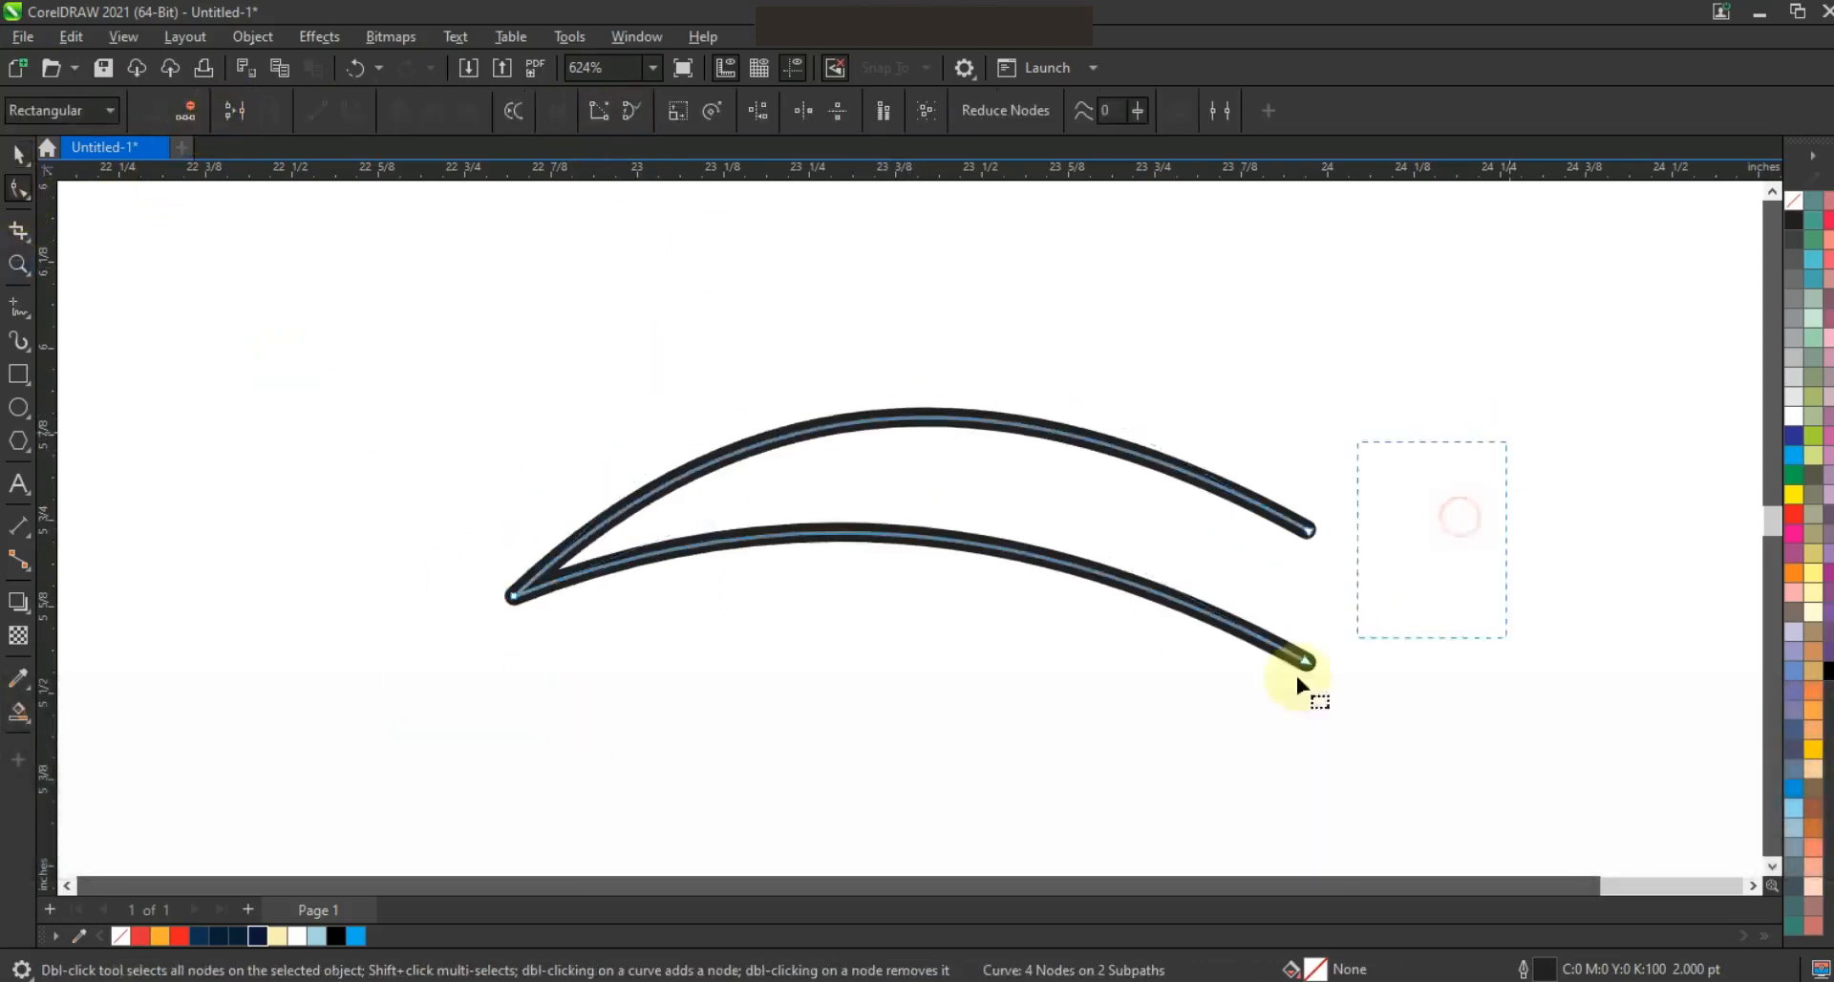
{"action": "left_click", "coordinate": [229, 112]}
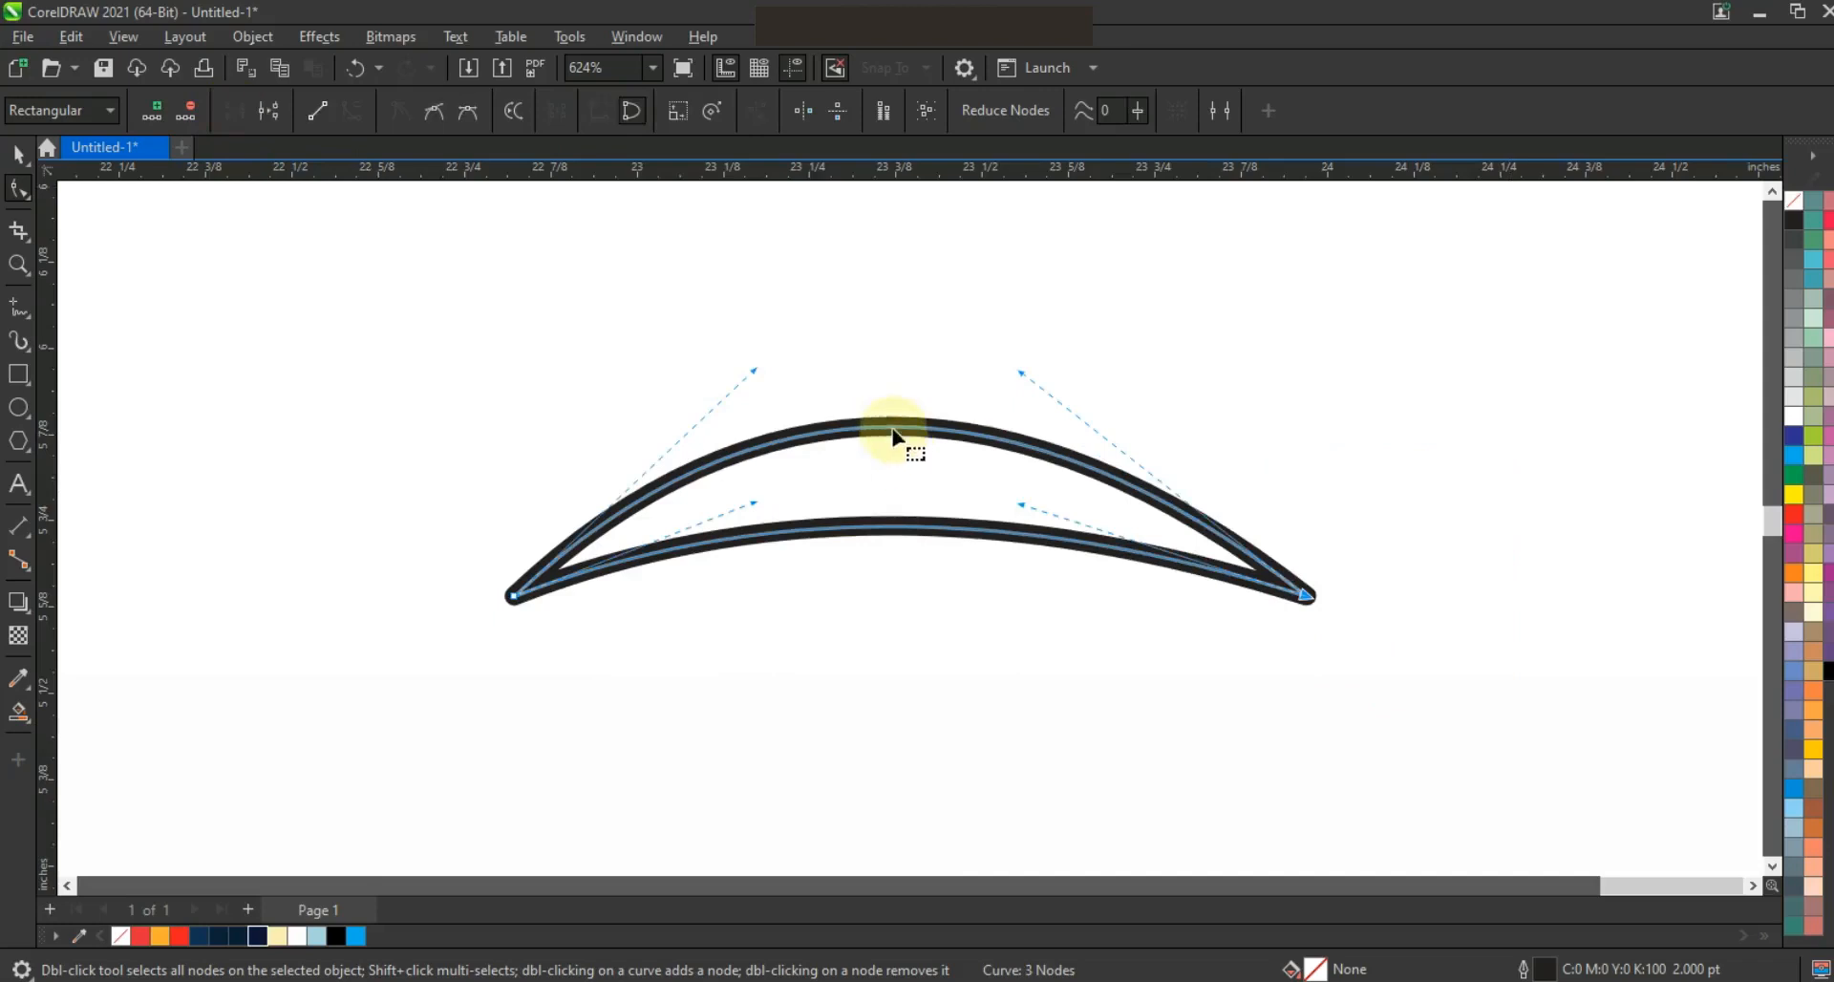
Bend both edges of the crescent further upward and narrow the shape to about 1.10 inches wide
{"action": "left_click_drag", "start_coordinate": [880, 432], "coordinate": [882, 391]}
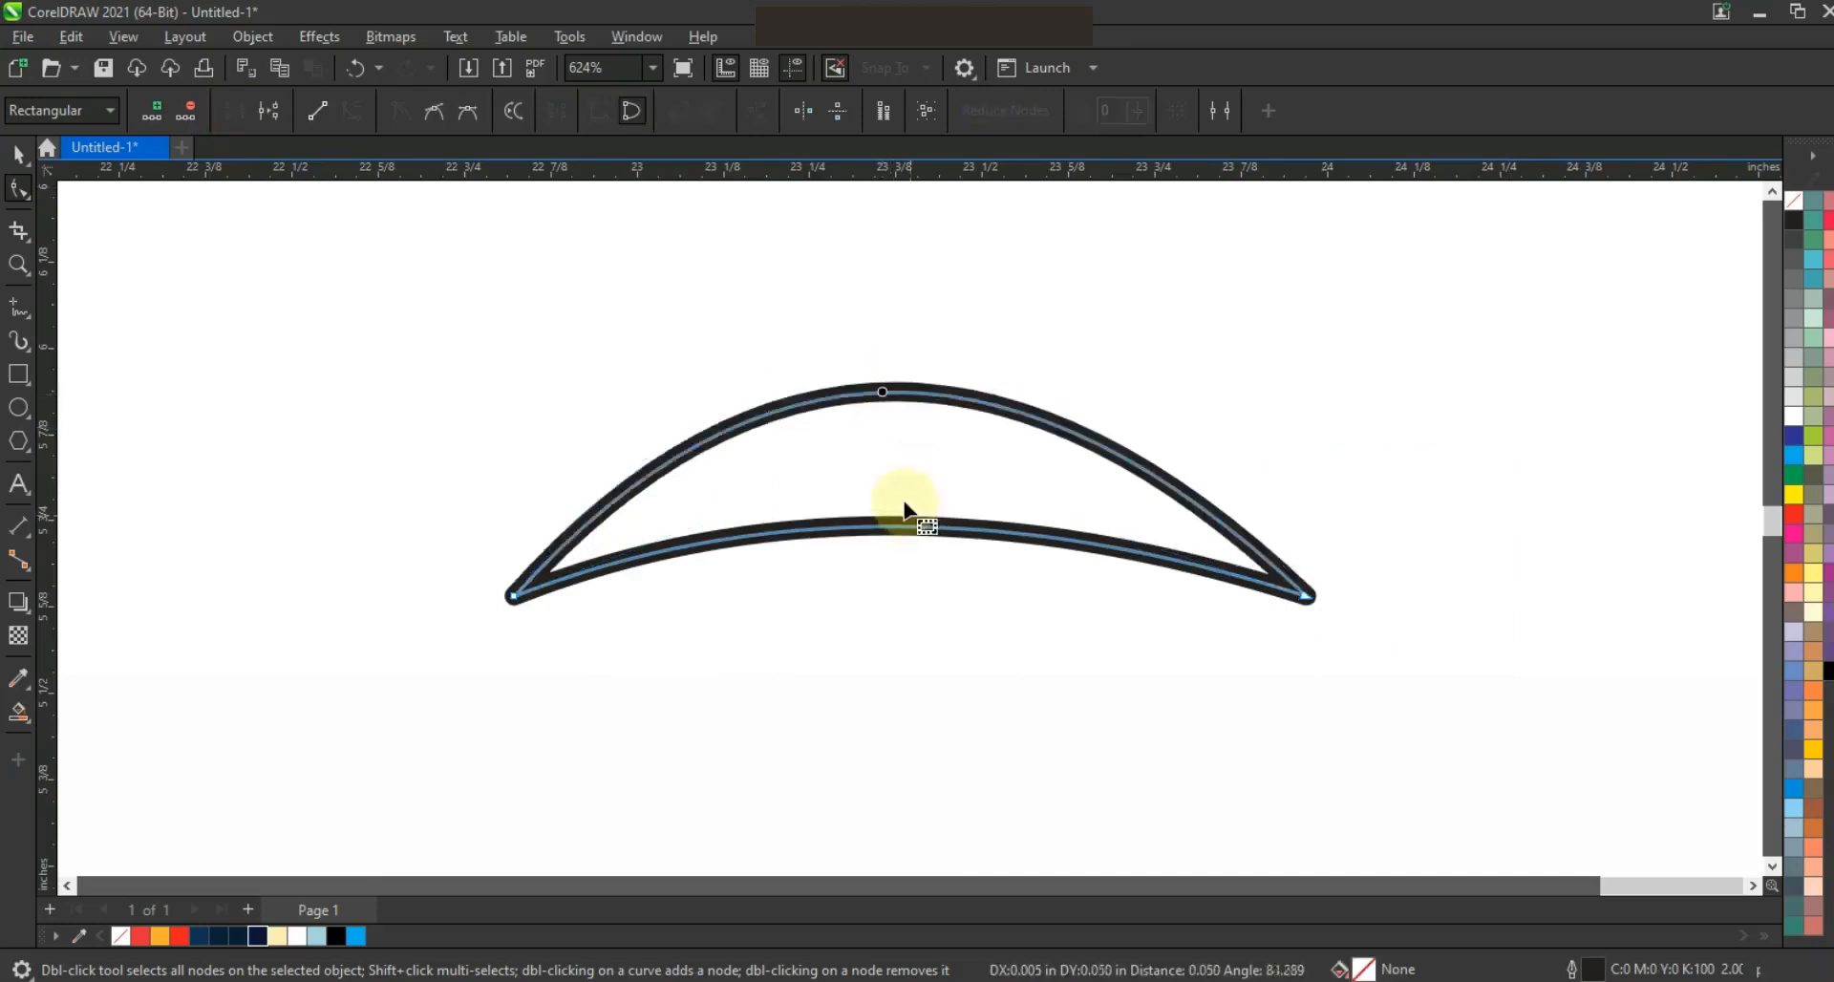
{"action": "left_click_drag", "start_coordinate": [895, 540], "coordinate": [909, 523]}
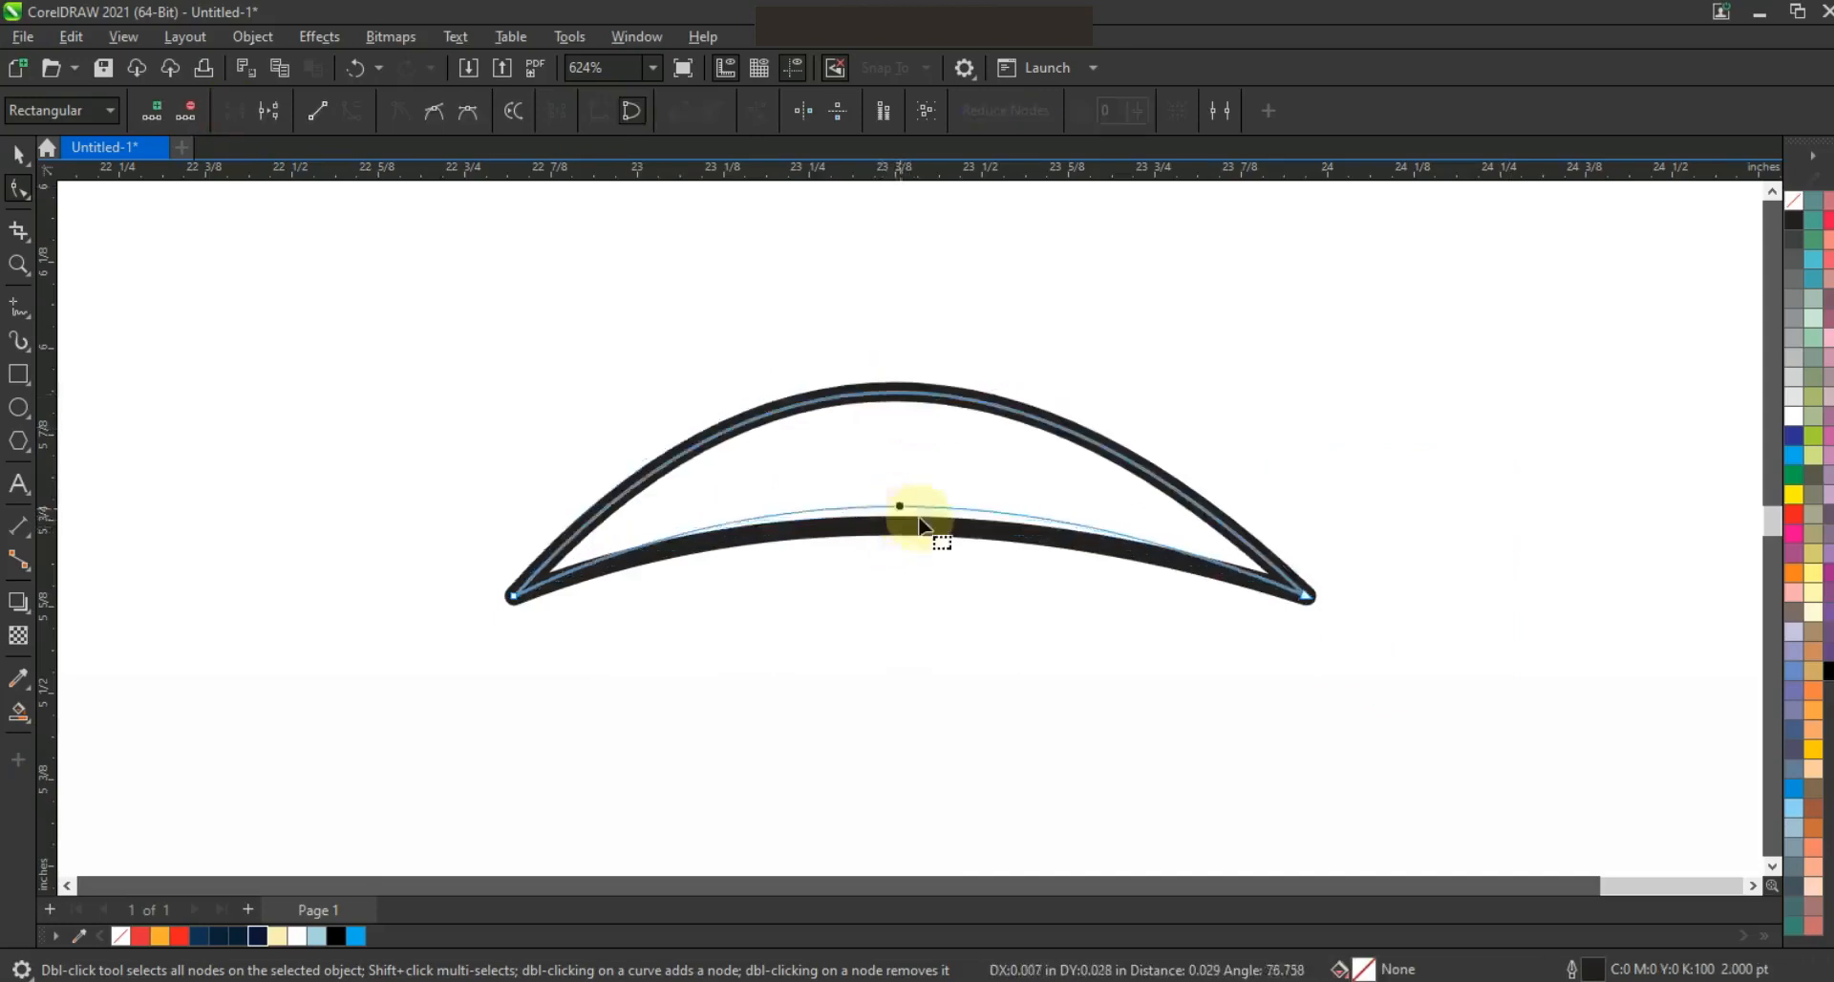
{"action": "left_click", "coordinate": [12, 169]}
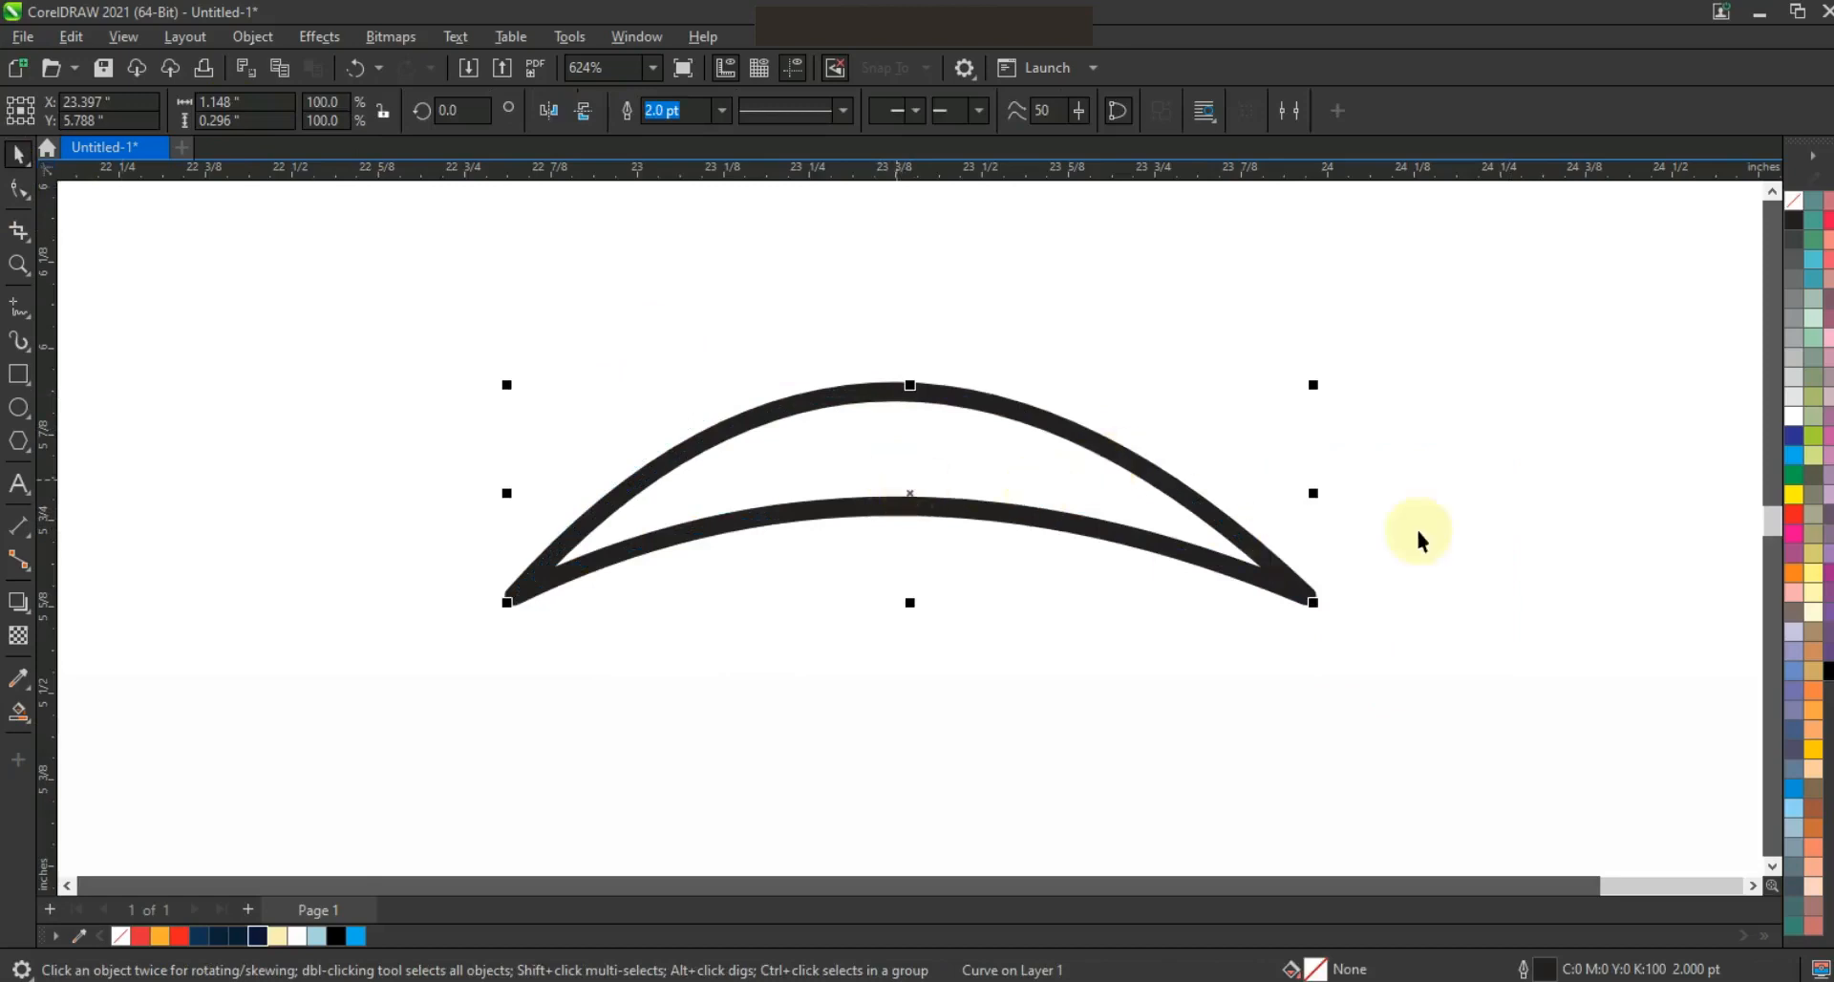
{"action": "left_click_drag", "start_coordinate": [1320, 491], "coordinate": [1304, 492]}
Copy the crescent horizontally so the tips meet, and weld both crescents into one bird shape
{"action": "left_click_drag", "start_coordinate": [874, 507], "coordinate": [1612, 517]}
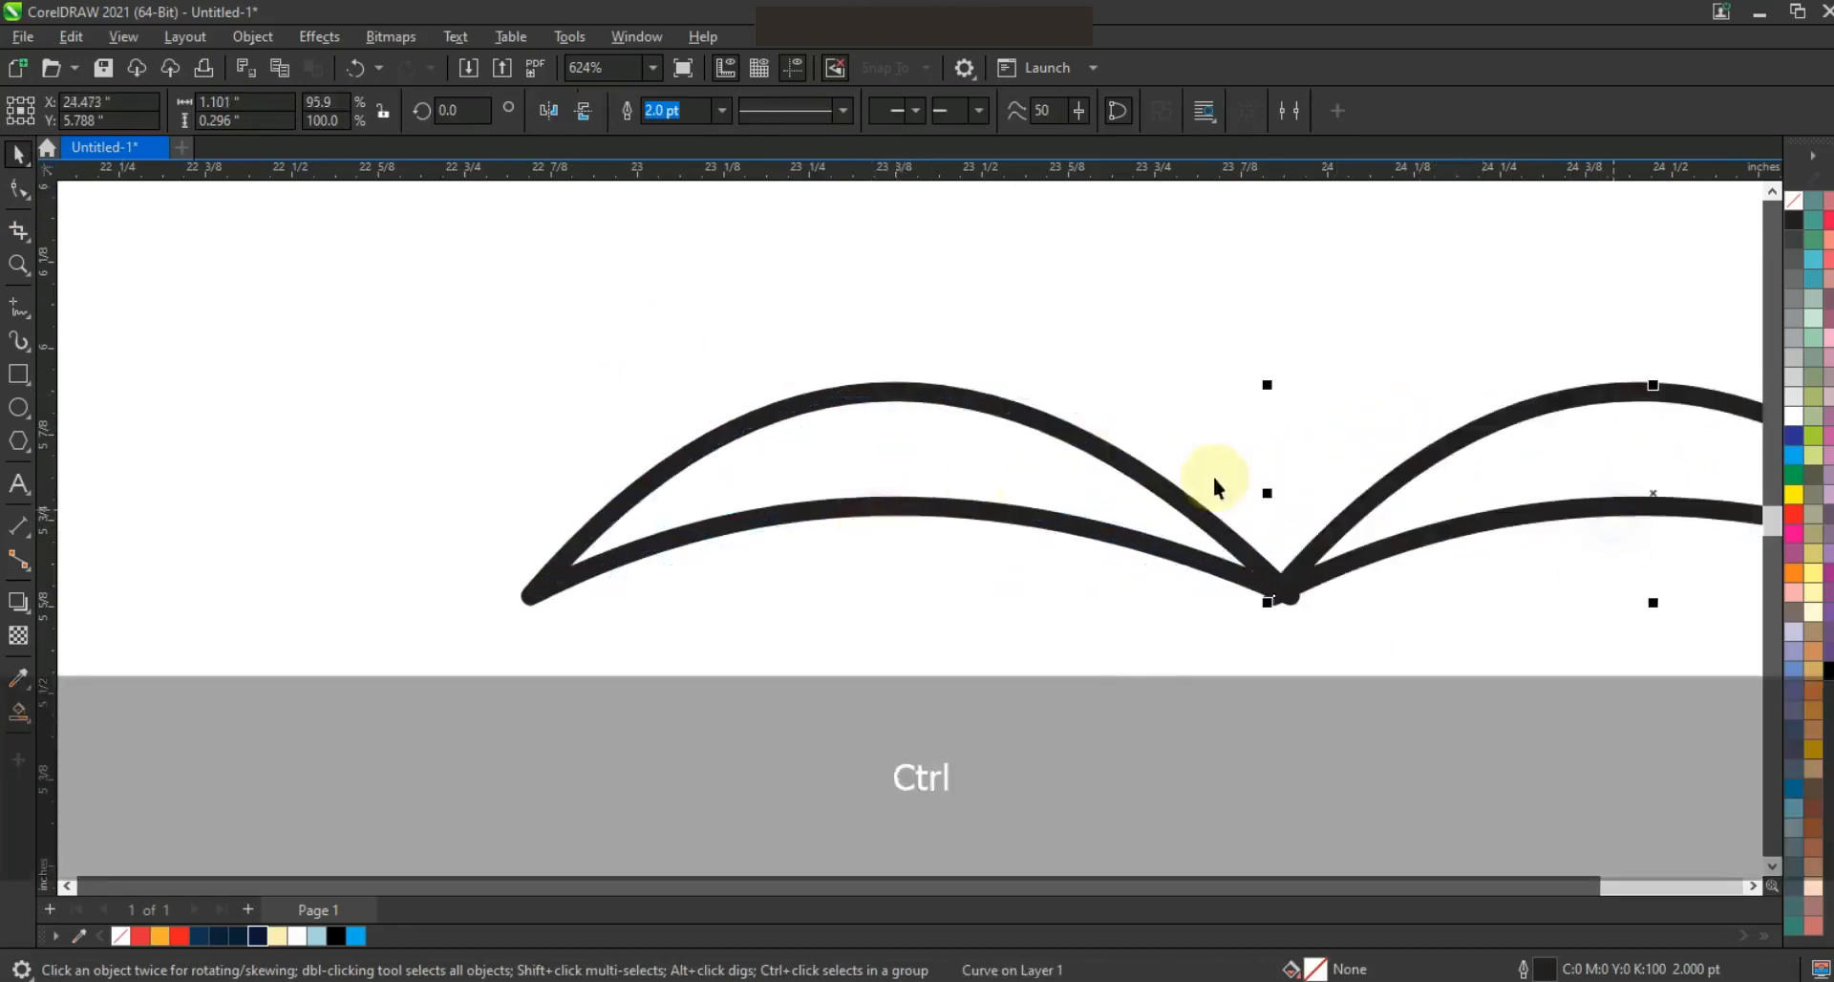
{"action": "left_click", "coordinate": [1168, 499], "text": "shift"}
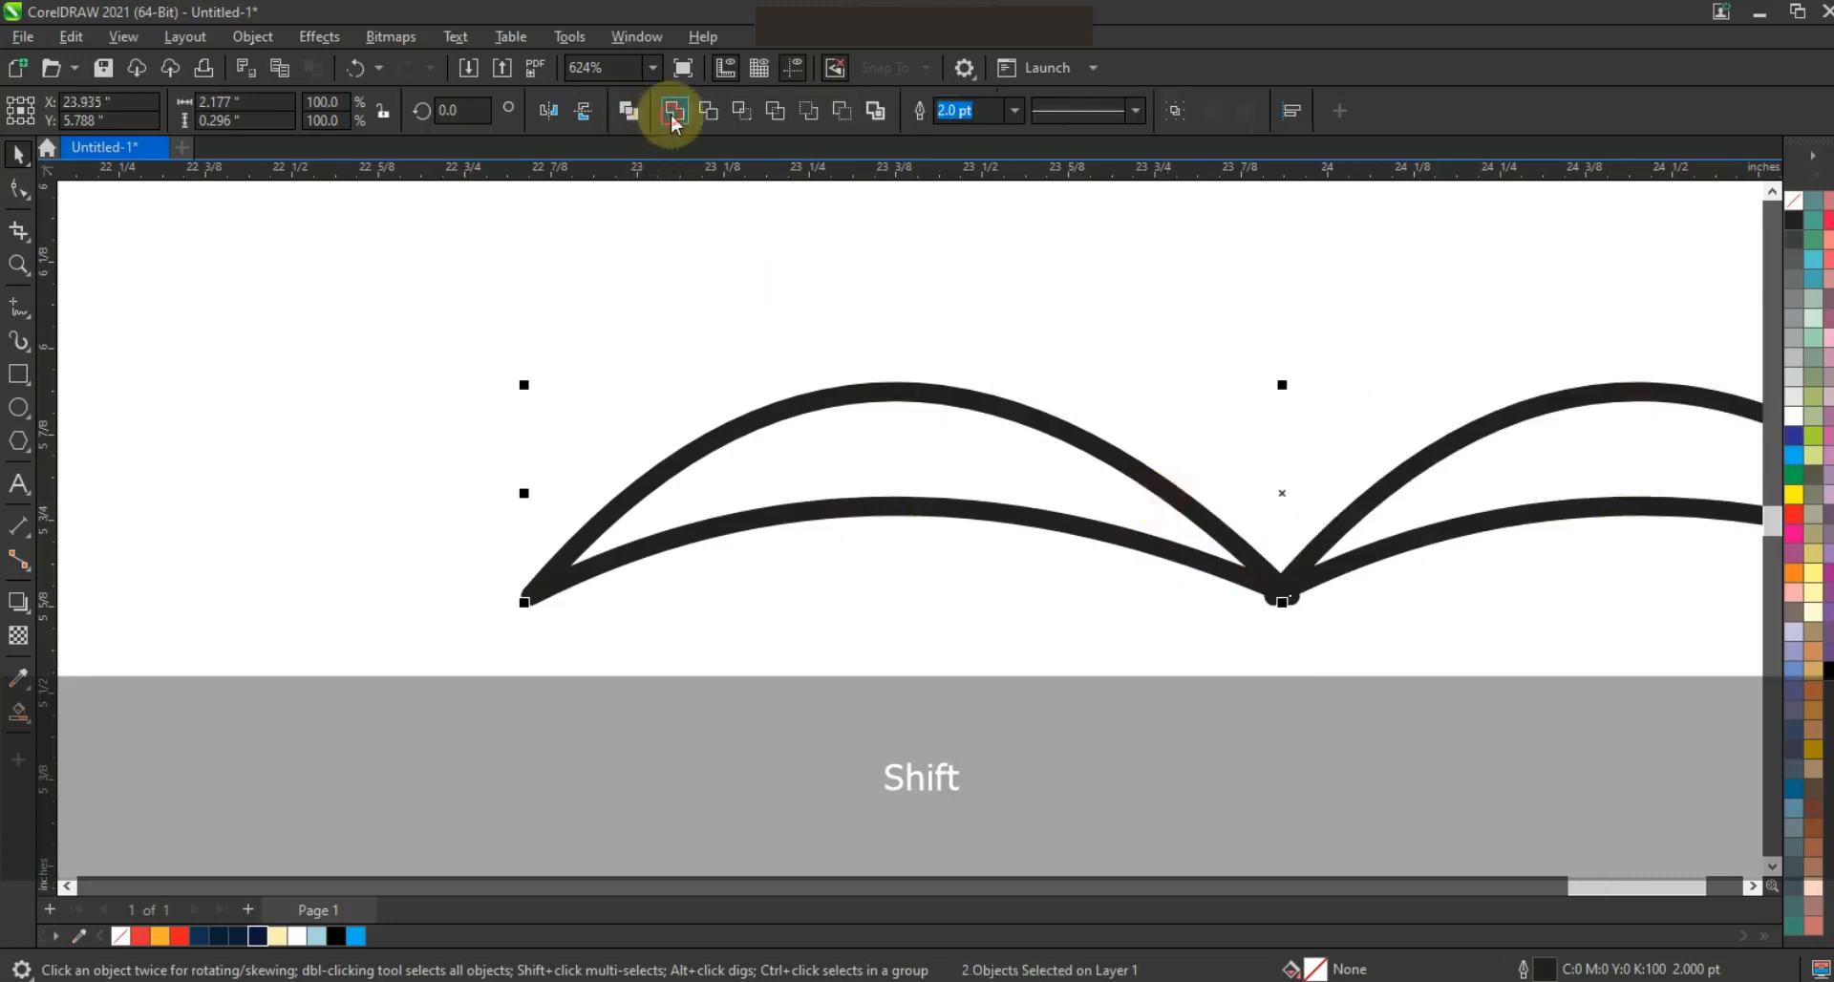
{"action": "left_click", "coordinate": [673, 113]}
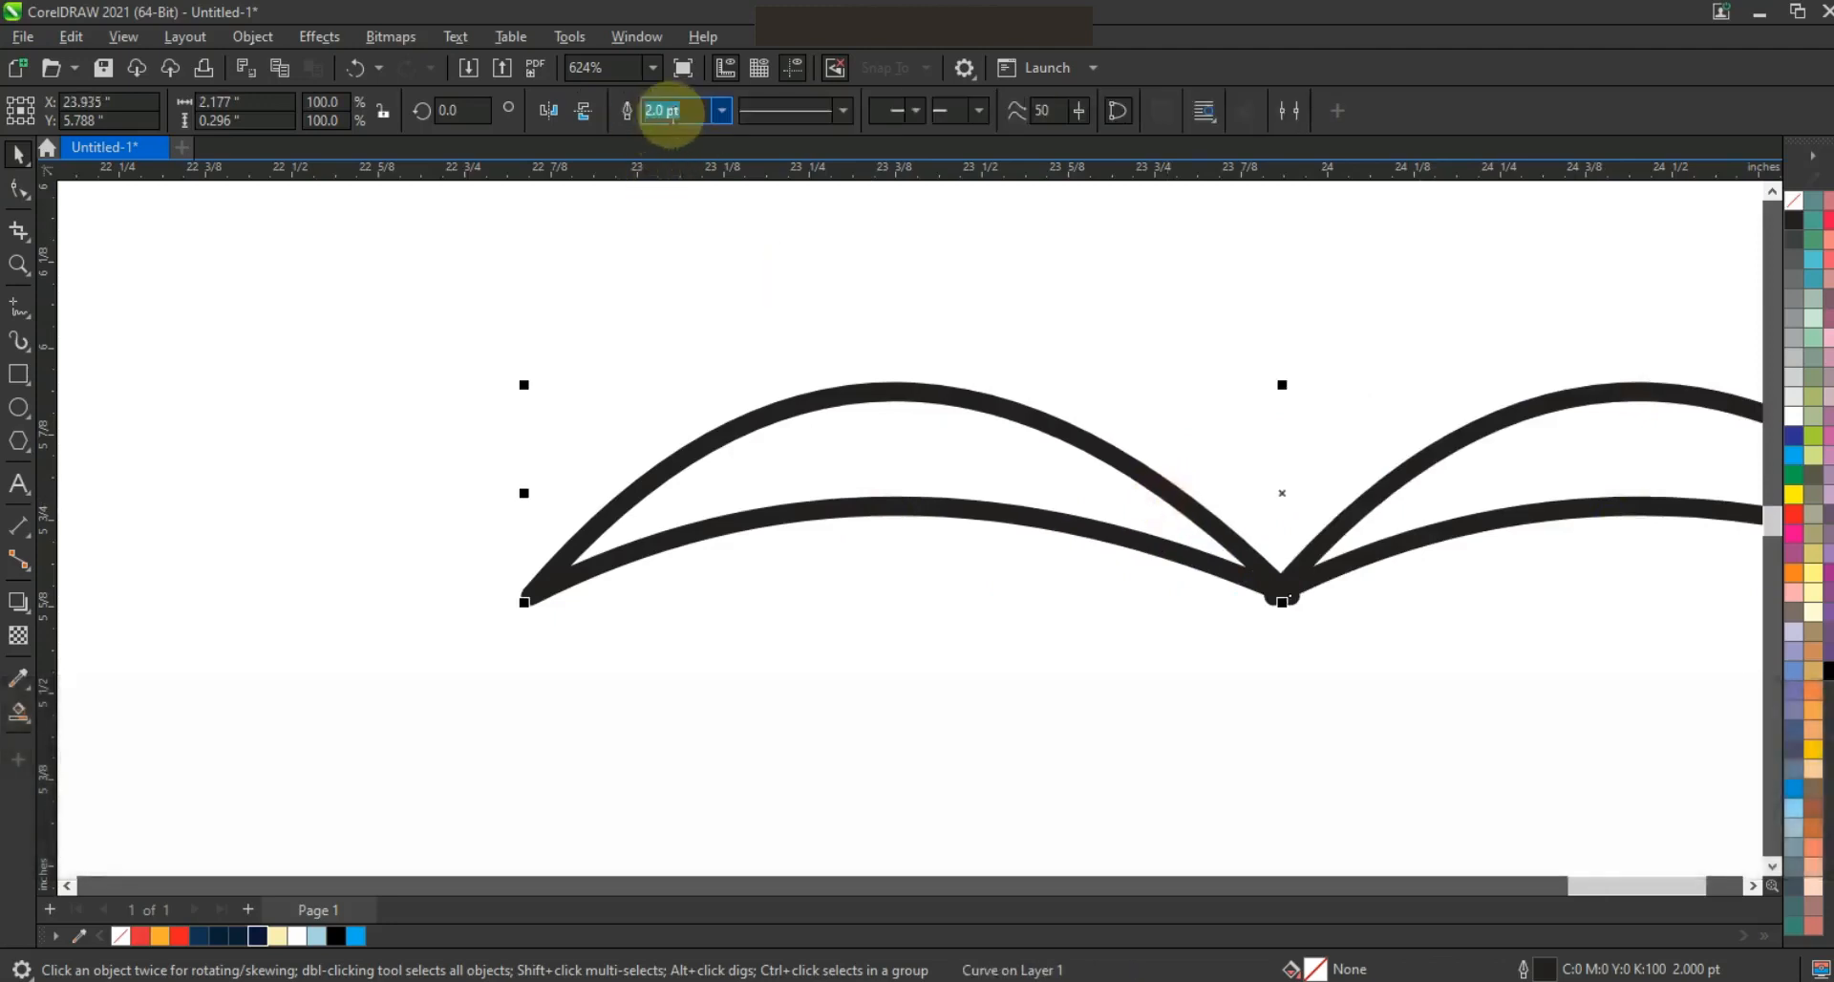
Fill the bird shape with dark navy and remove its outline
{"action": "key", "text": "F3"}
{"action": "key", "text": "F3"}
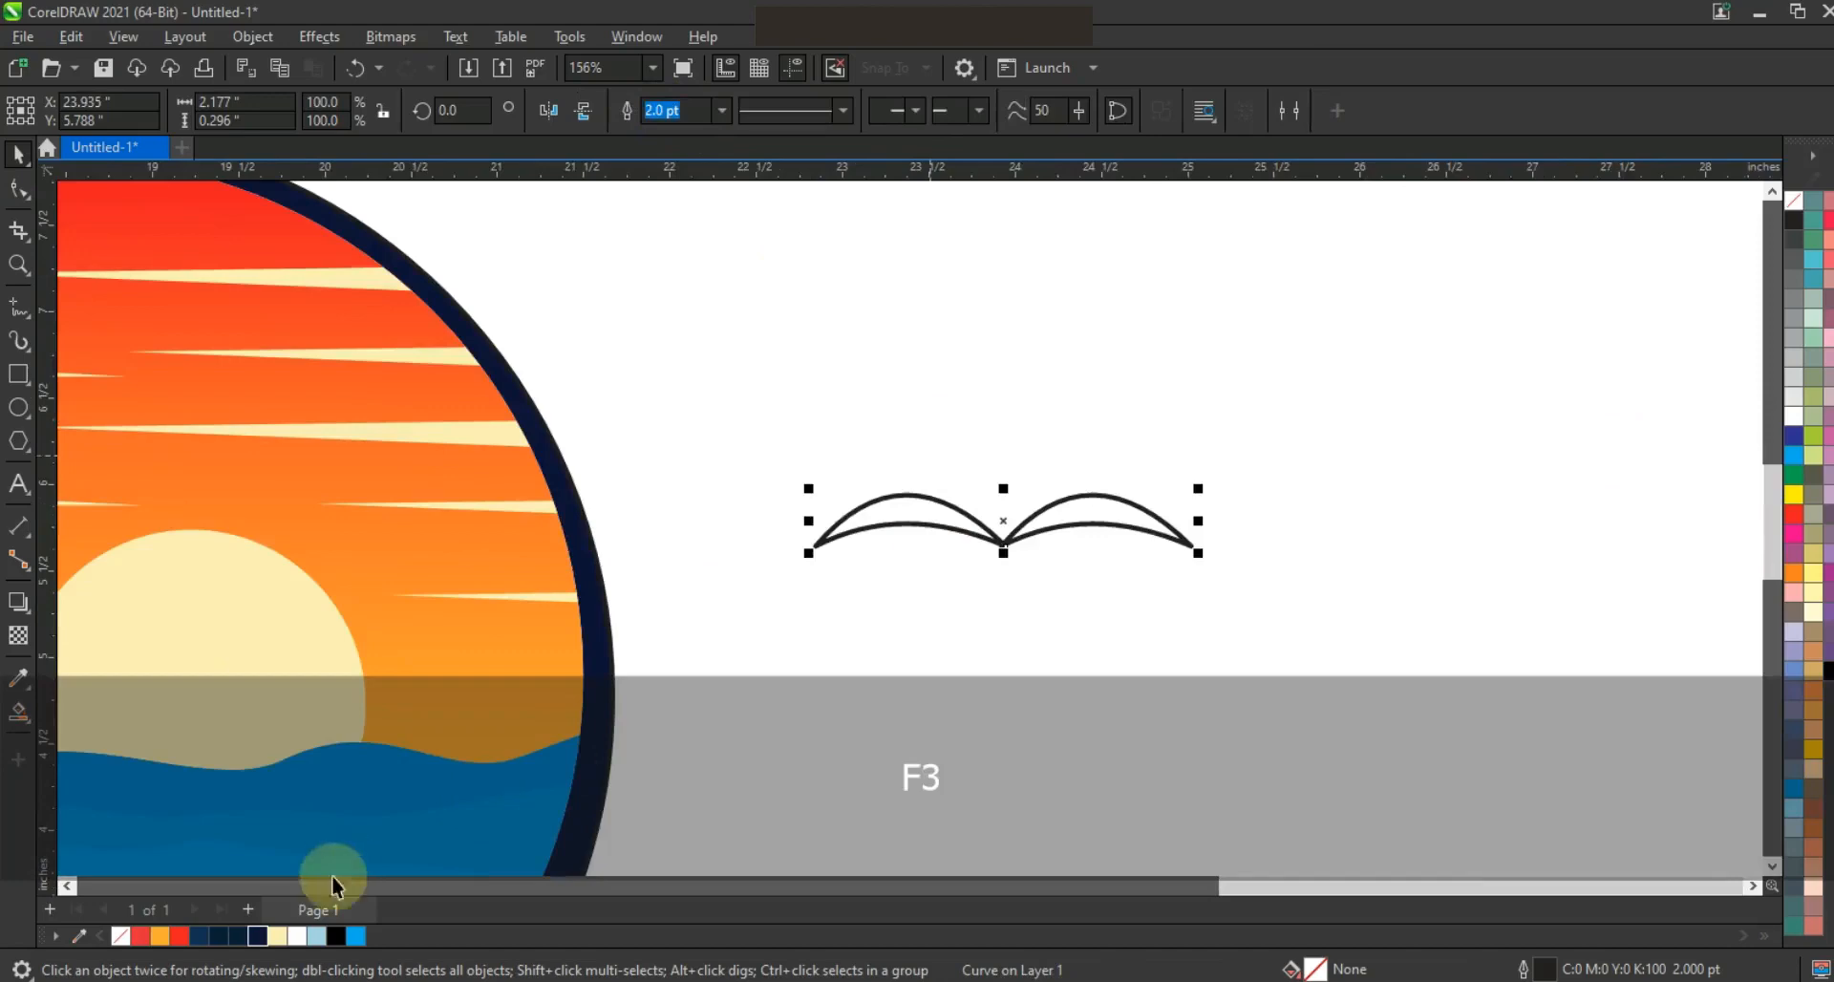
{"action": "left_click", "coordinate": [336, 936]}
{"action": "right_click", "coordinate": [1795, 203]}
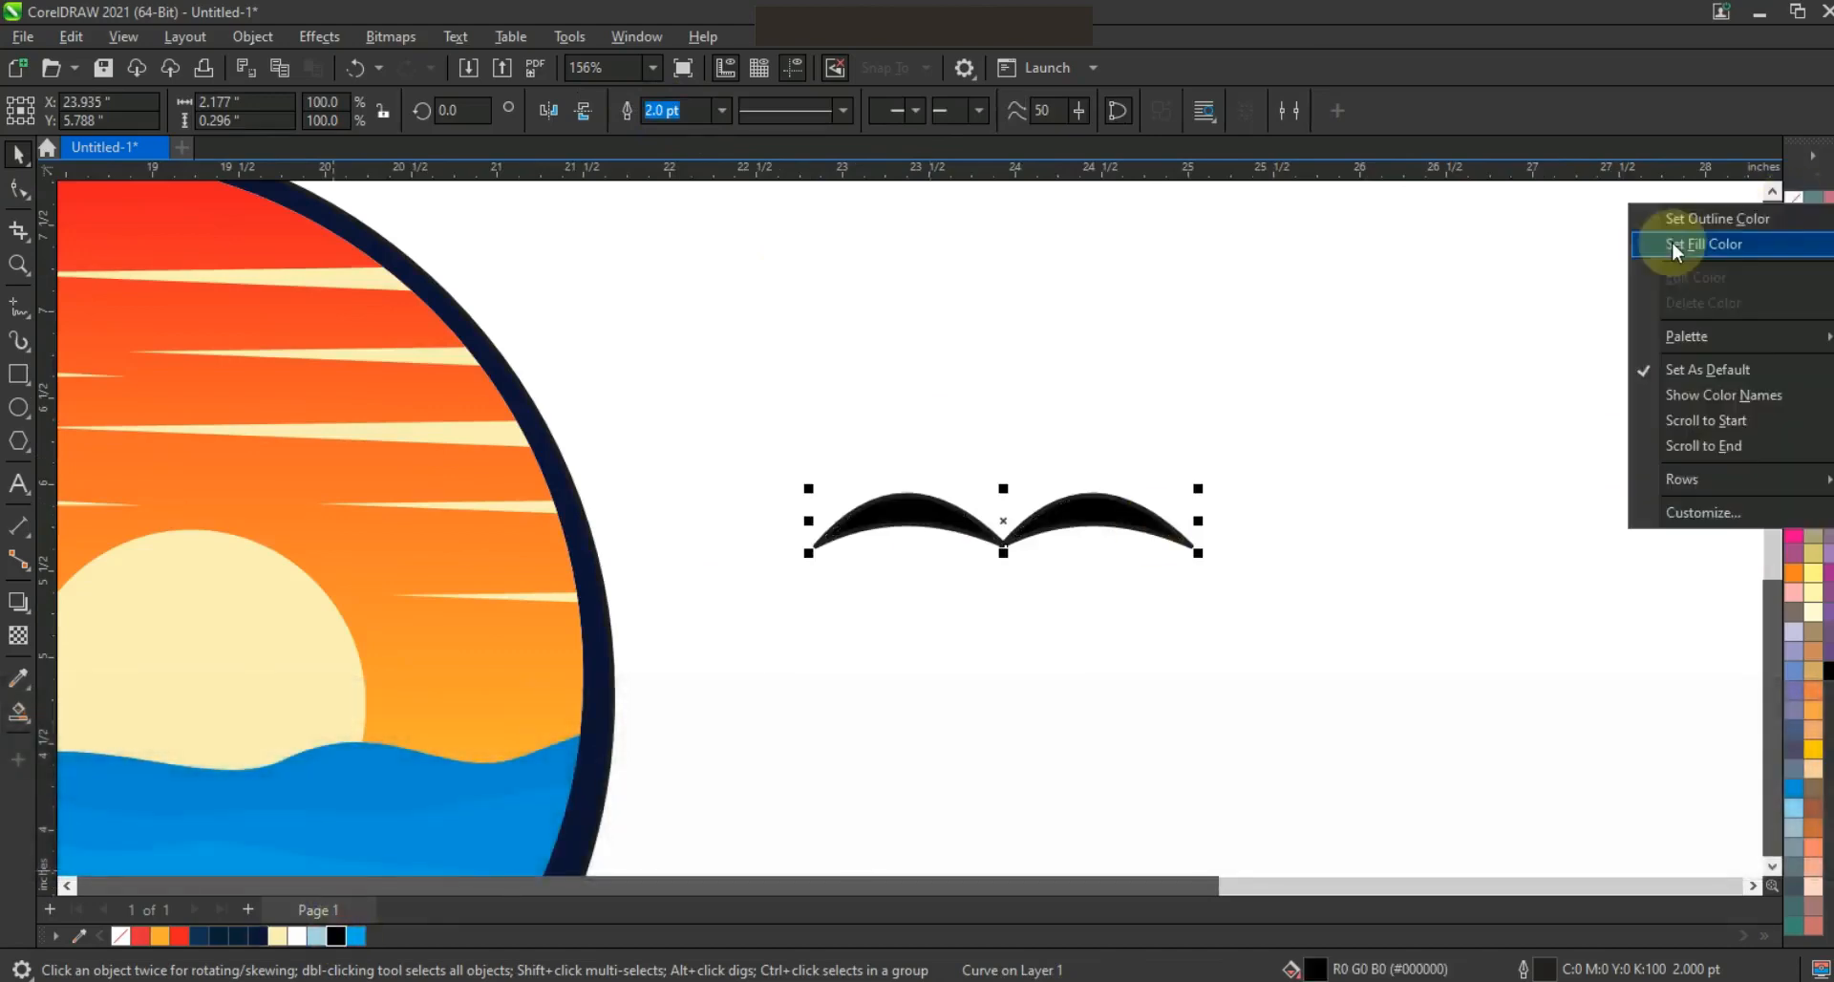
{"action": "left_click", "coordinate": [1673, 221]}
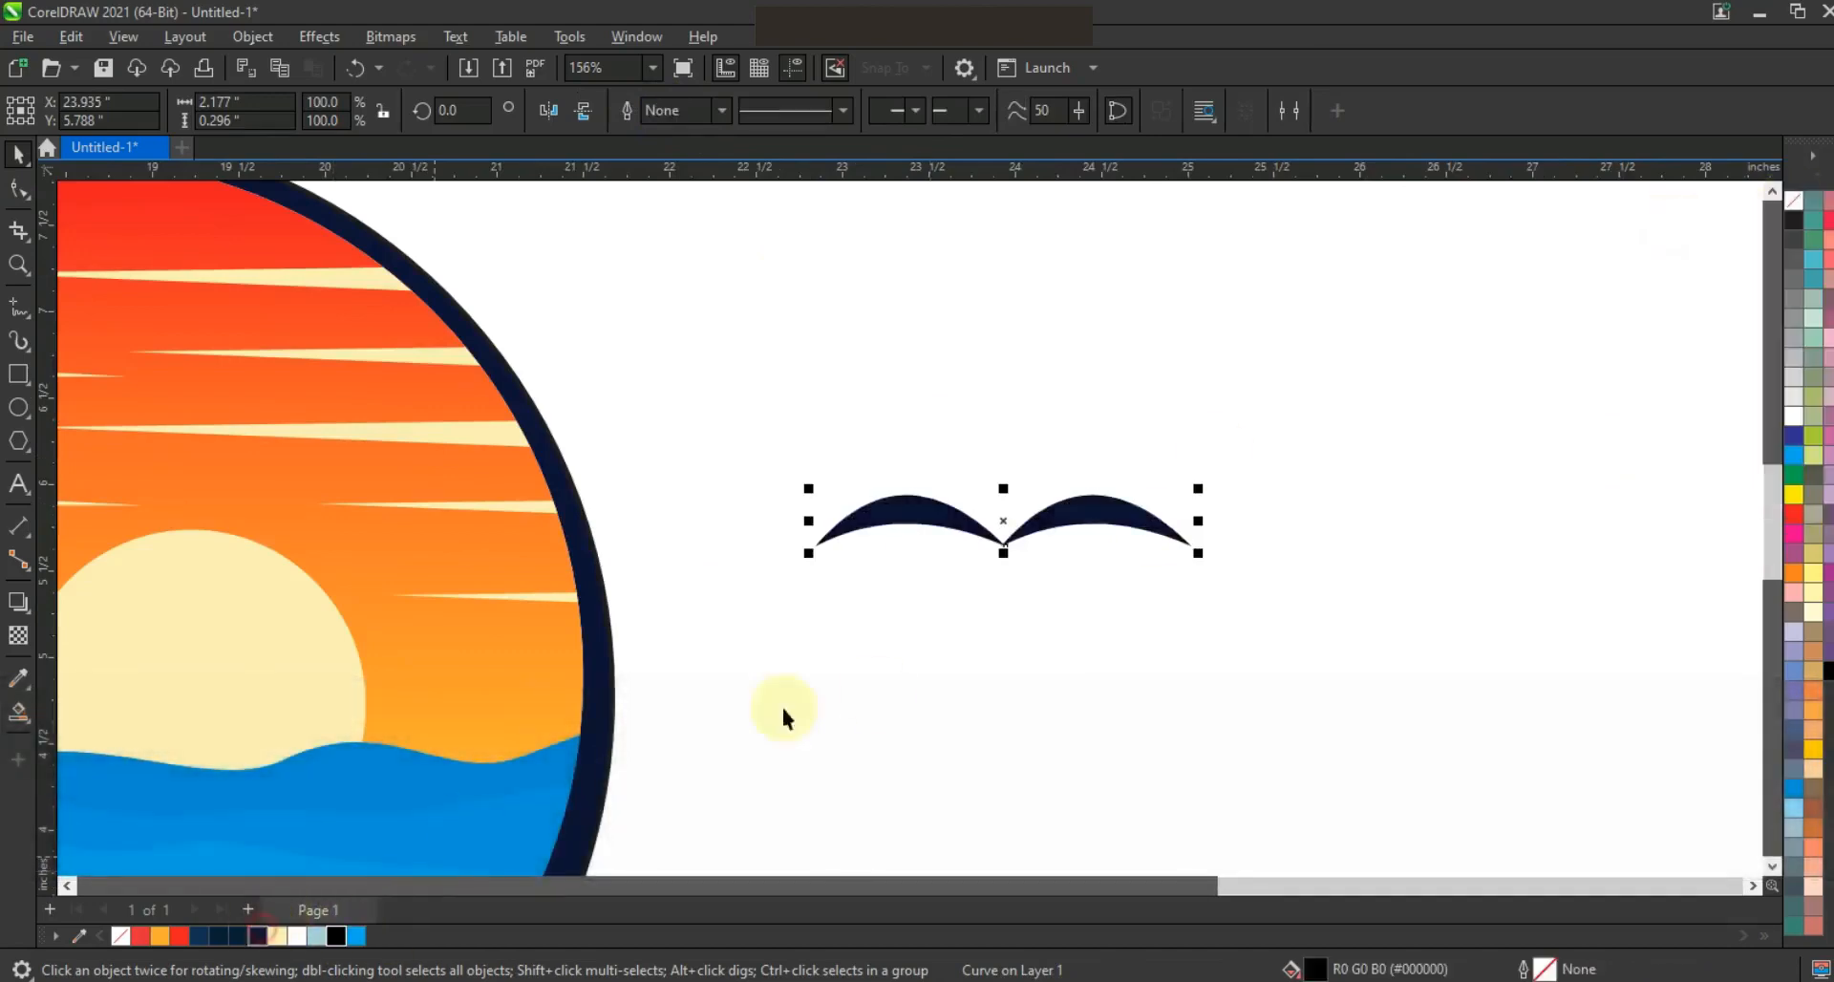
Shrink the bird into the sky at the circle's upper right and place a smaller copy above it
{"action": "key", "text": "F3"}
{"action": "left_click_drag", "start_coordinate": [1057, 514], "coordinate": [716, 446]}
{"action": "right_click", "coordinate": [661, 422]}
{"action": "left_click", "coordinate": [972, 464]}
{"action": "key", "text": "F4"}
{"action": "key", "text": "Escape"}
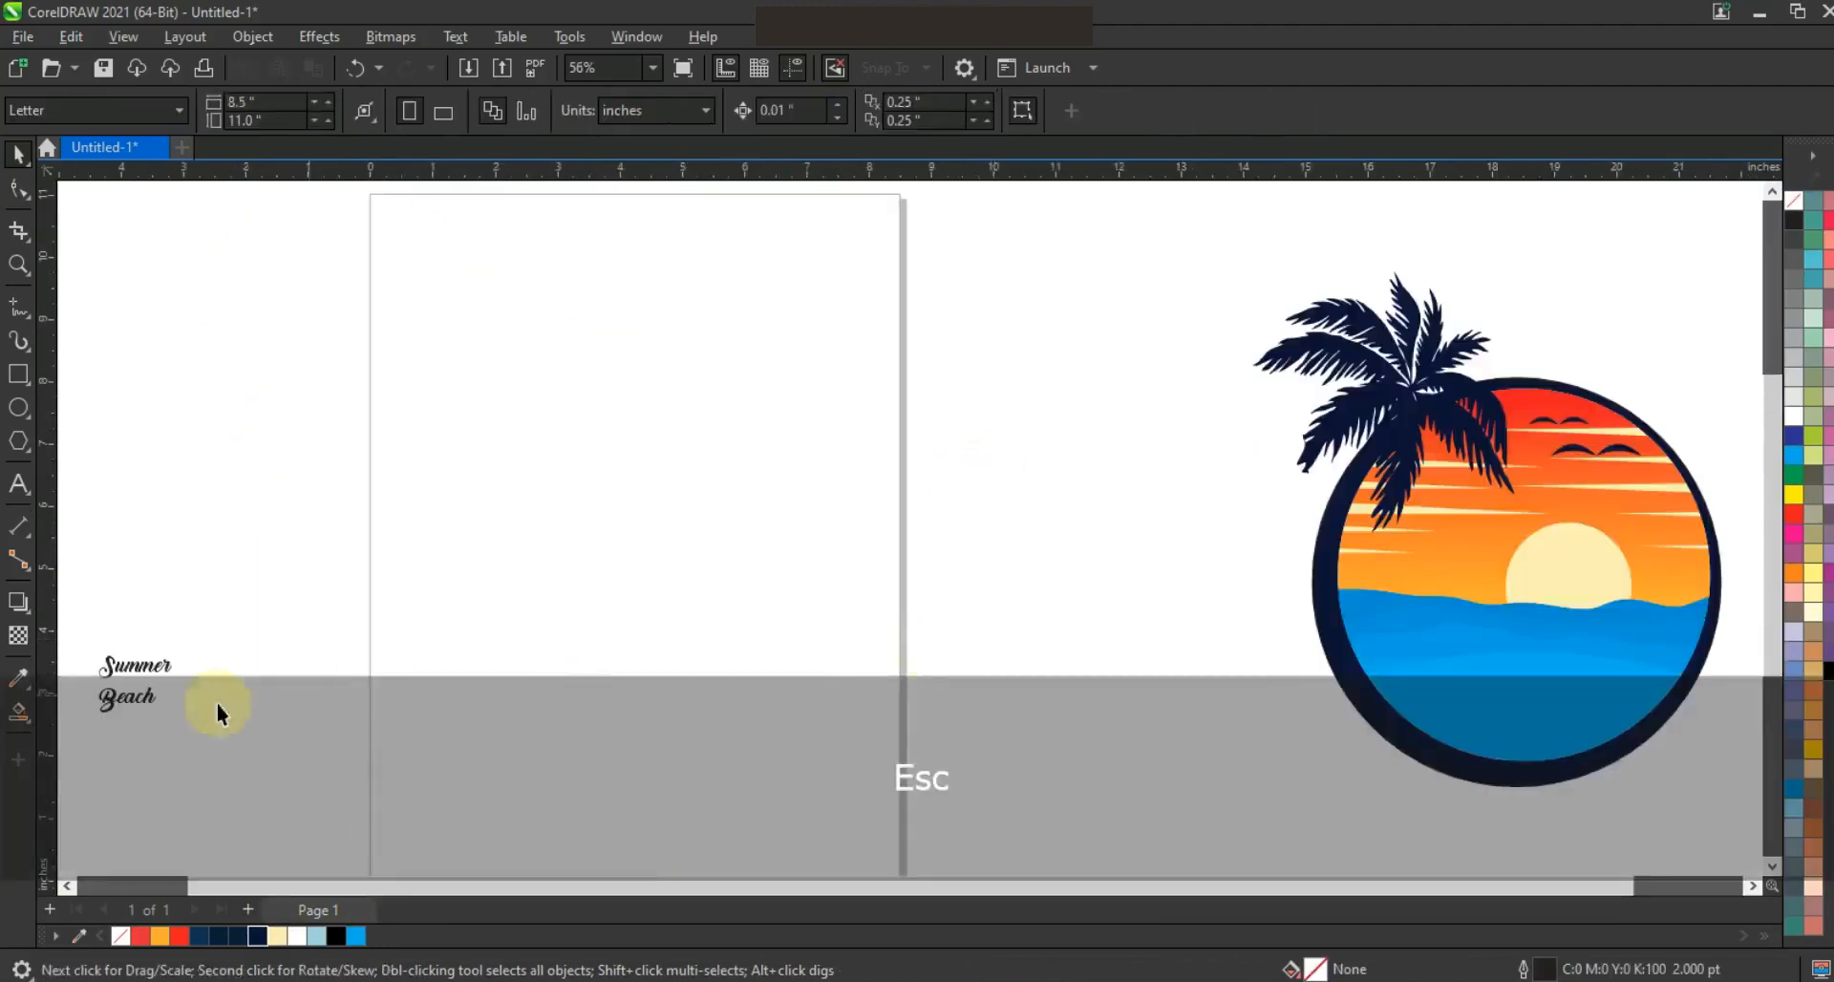
Move the Summer Beach text beside the circle, break it into separate lines, and tuck Beach closely under Summer
{"action": "left_click_drag", "start_coordinate": [157, 663], "coordinate": [1114, 669]}
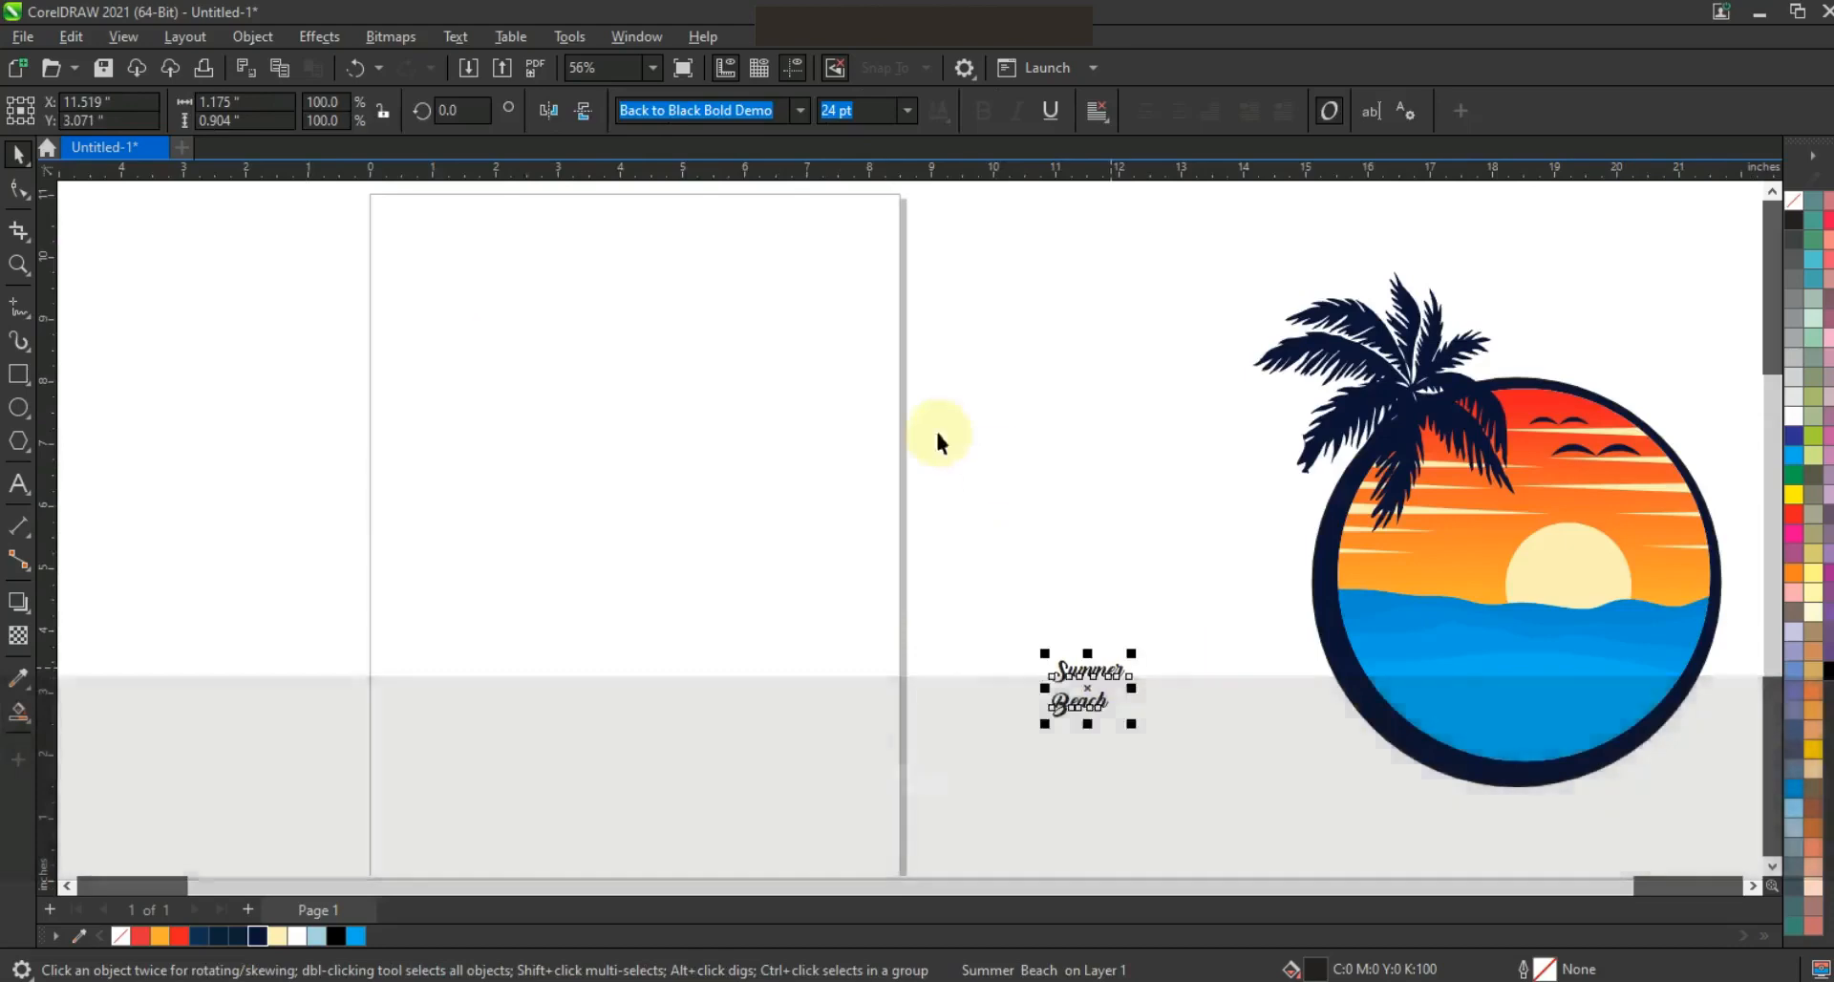
{"action": "key", "text": "F3"}
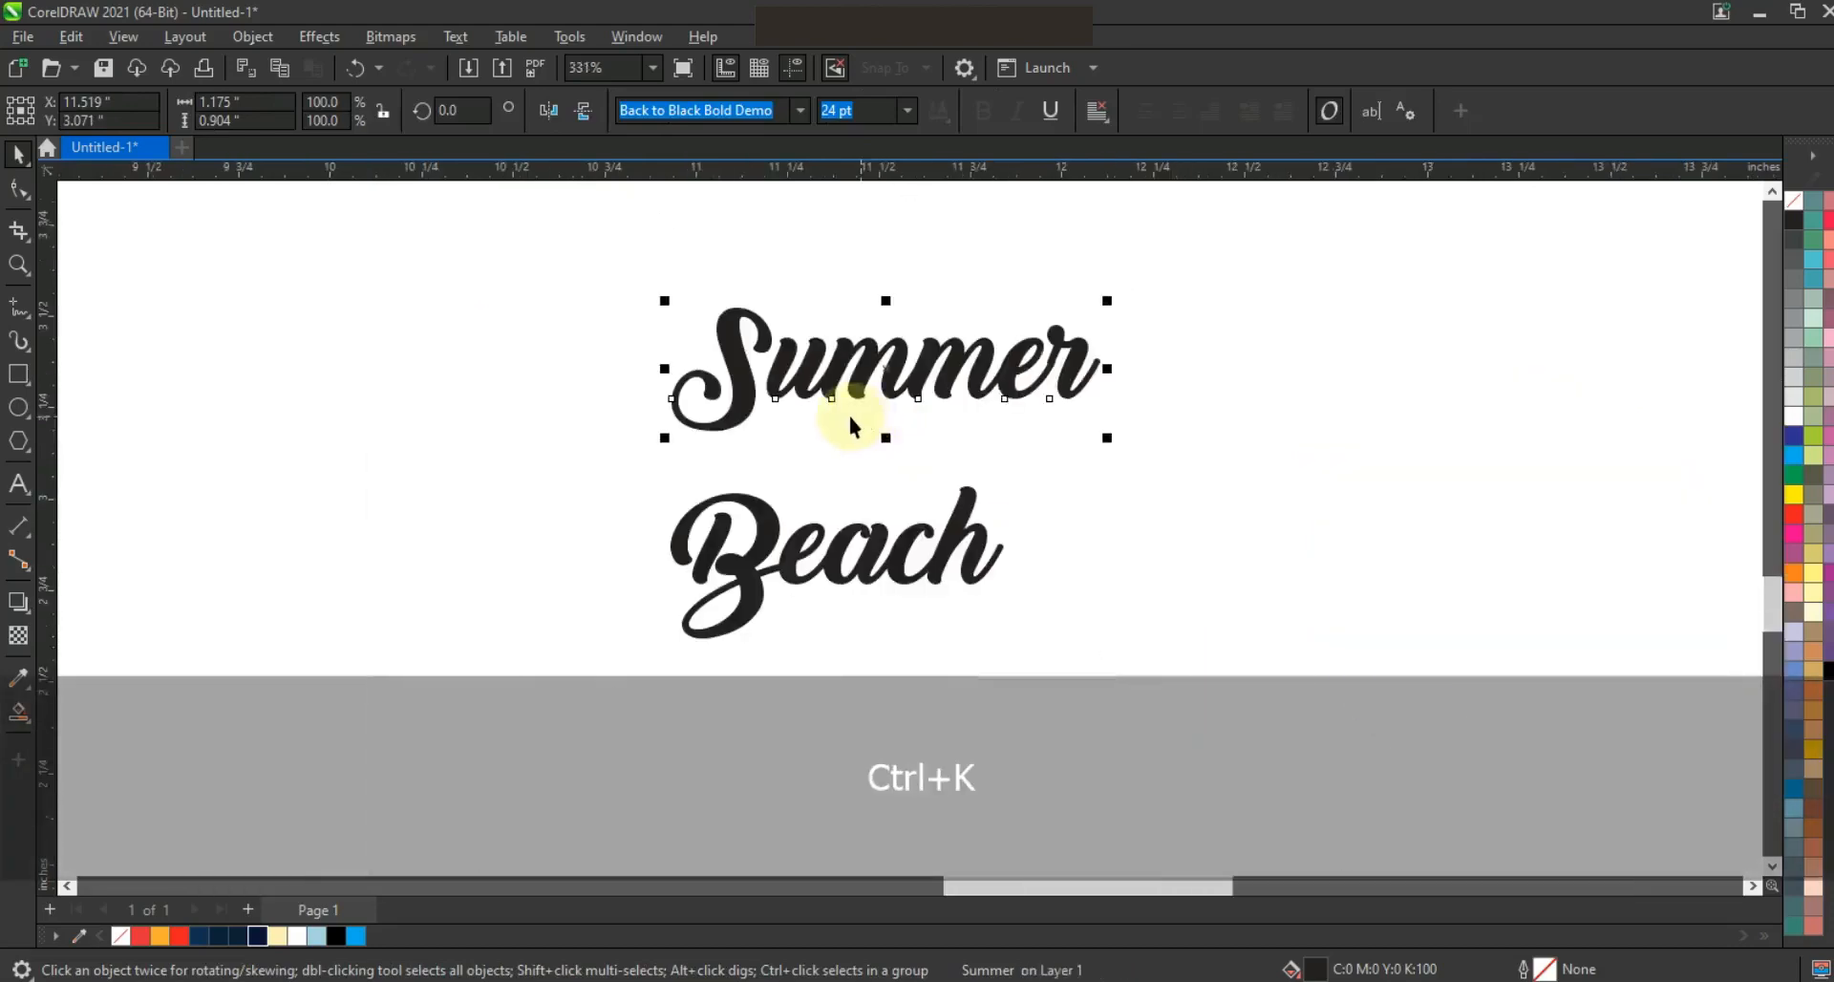
{"action": "left_click_drag", "start_coordinate": [847, 533], "coordinate": [946, 420]}
Convert both words to curves and weld them into one lettering shape
{"action": "left_click", "coordinate": [950, 384], "text": "shift"}
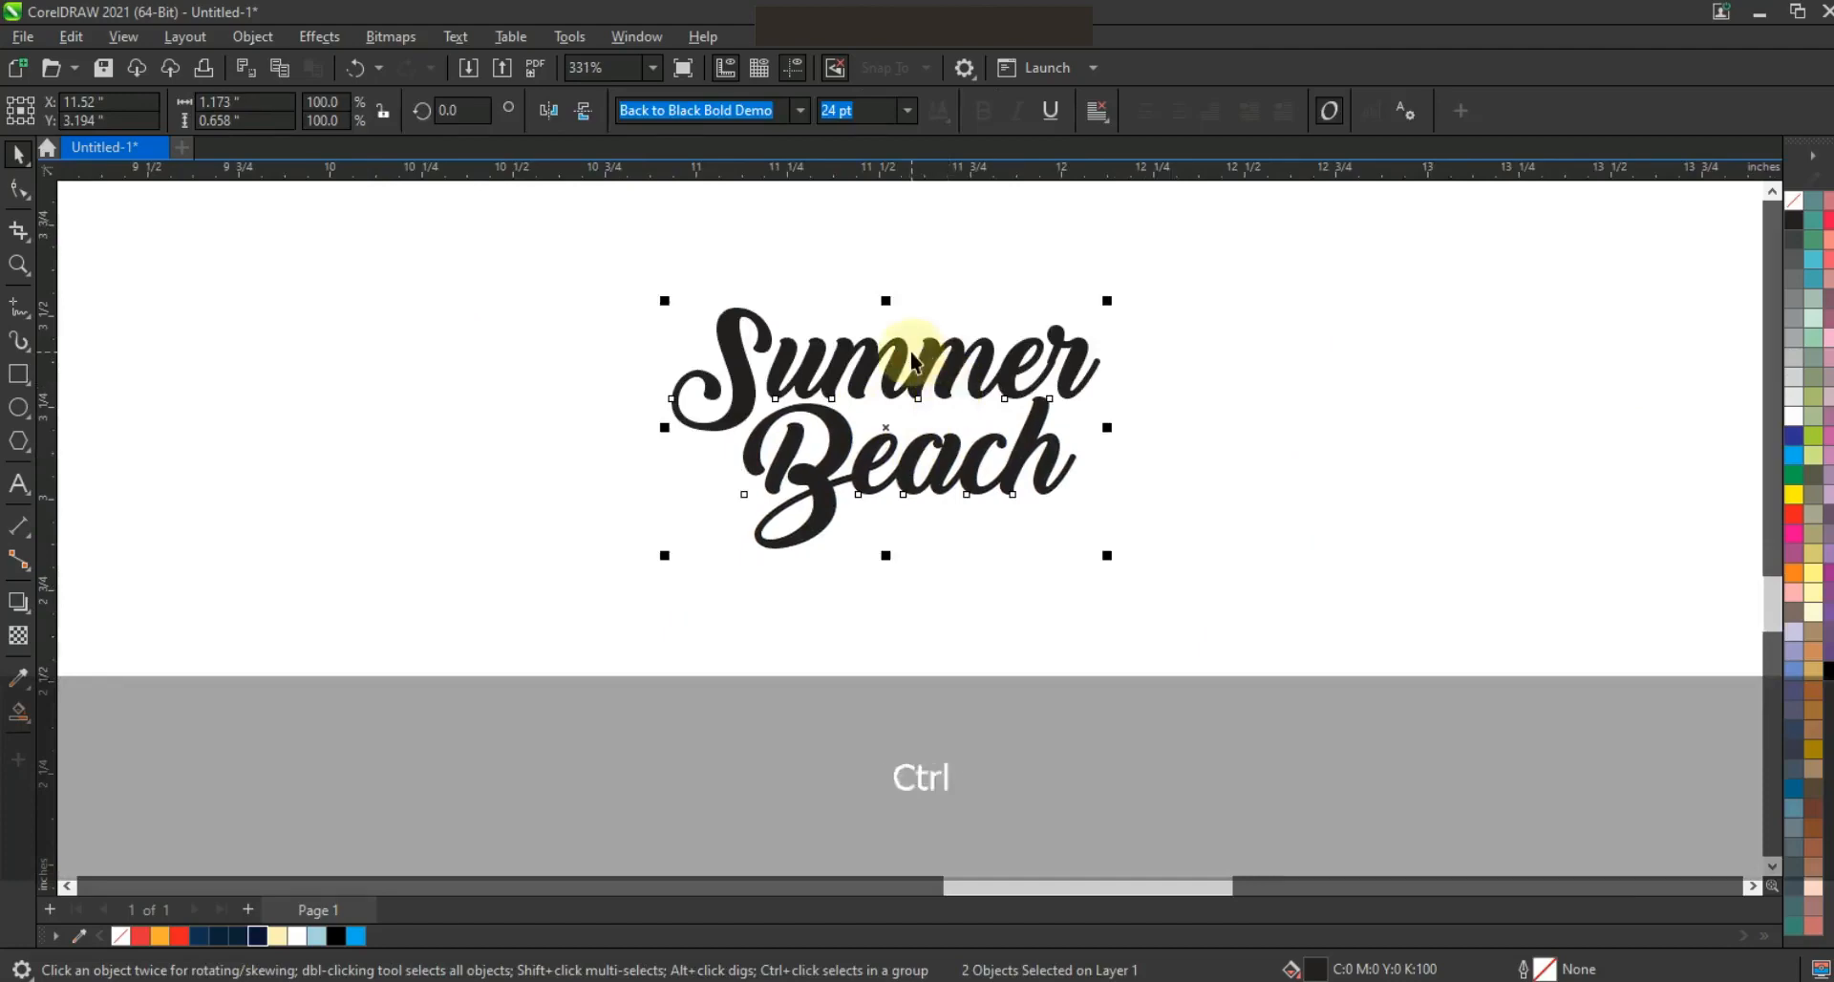
{"action": "key", "text": "ctrl+q"}
{"action": "left_click", "coordinate": [674, 113]}
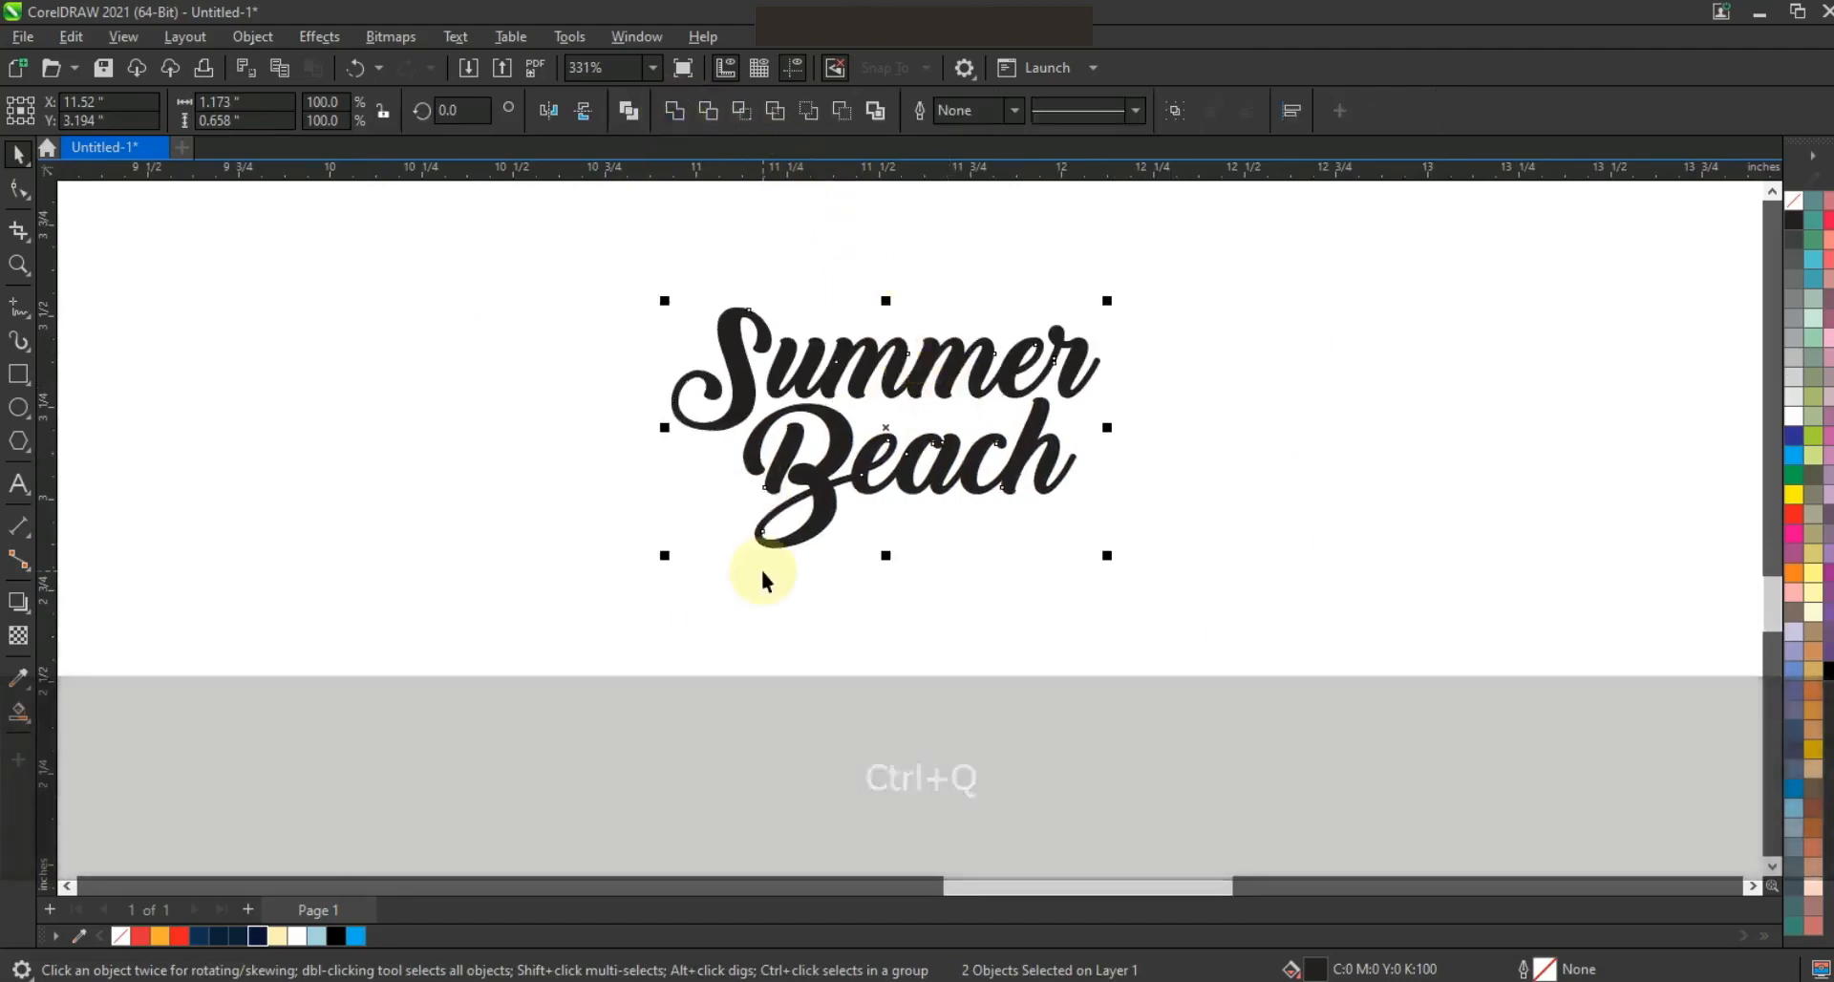
Enlarge the lettering to about 5.35 by 3.00 inches over the sea in the circle and bring it to the front
{"action": "key", "text": "F3"}
{"action": "key", "text": "F3"}
{"action": "left_click_drag", "start_coordinate": [946, 638], "coordinate": [1034, 677]}
{"action": "left_click_drag", "start_coordinate": [960, 491], "coordinate": [1559, 520]}
{"action": "key", "text": "shift+Page_Up"}
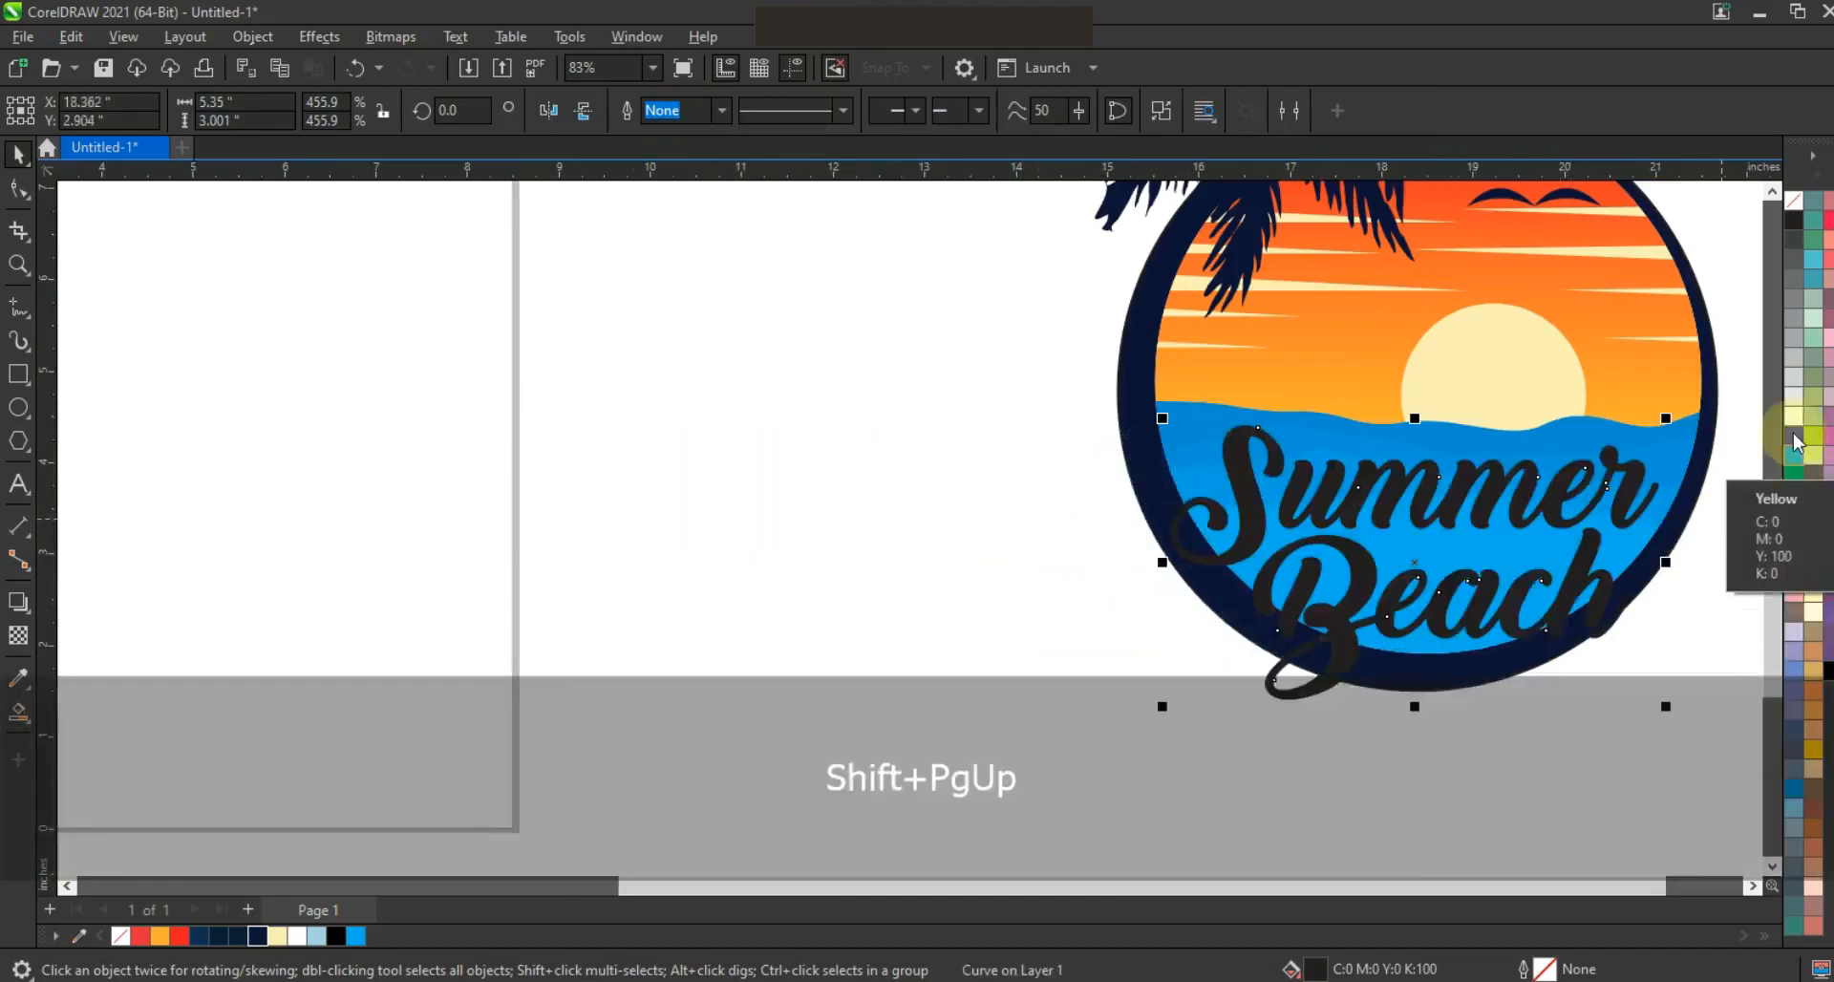
Fill the lettering with white and enlarge it to about 5.98 by 3.35 inches across the circle's lower part
{"action": "left_click", "coordinate": [1794, 417]}
{"action": "key", "text": "F4"}
{"action": "left_click_drag", "start_coordinate": [1165, 623], "coordinate": [1147, 712]}
{"action": "key", "text": "F3"}
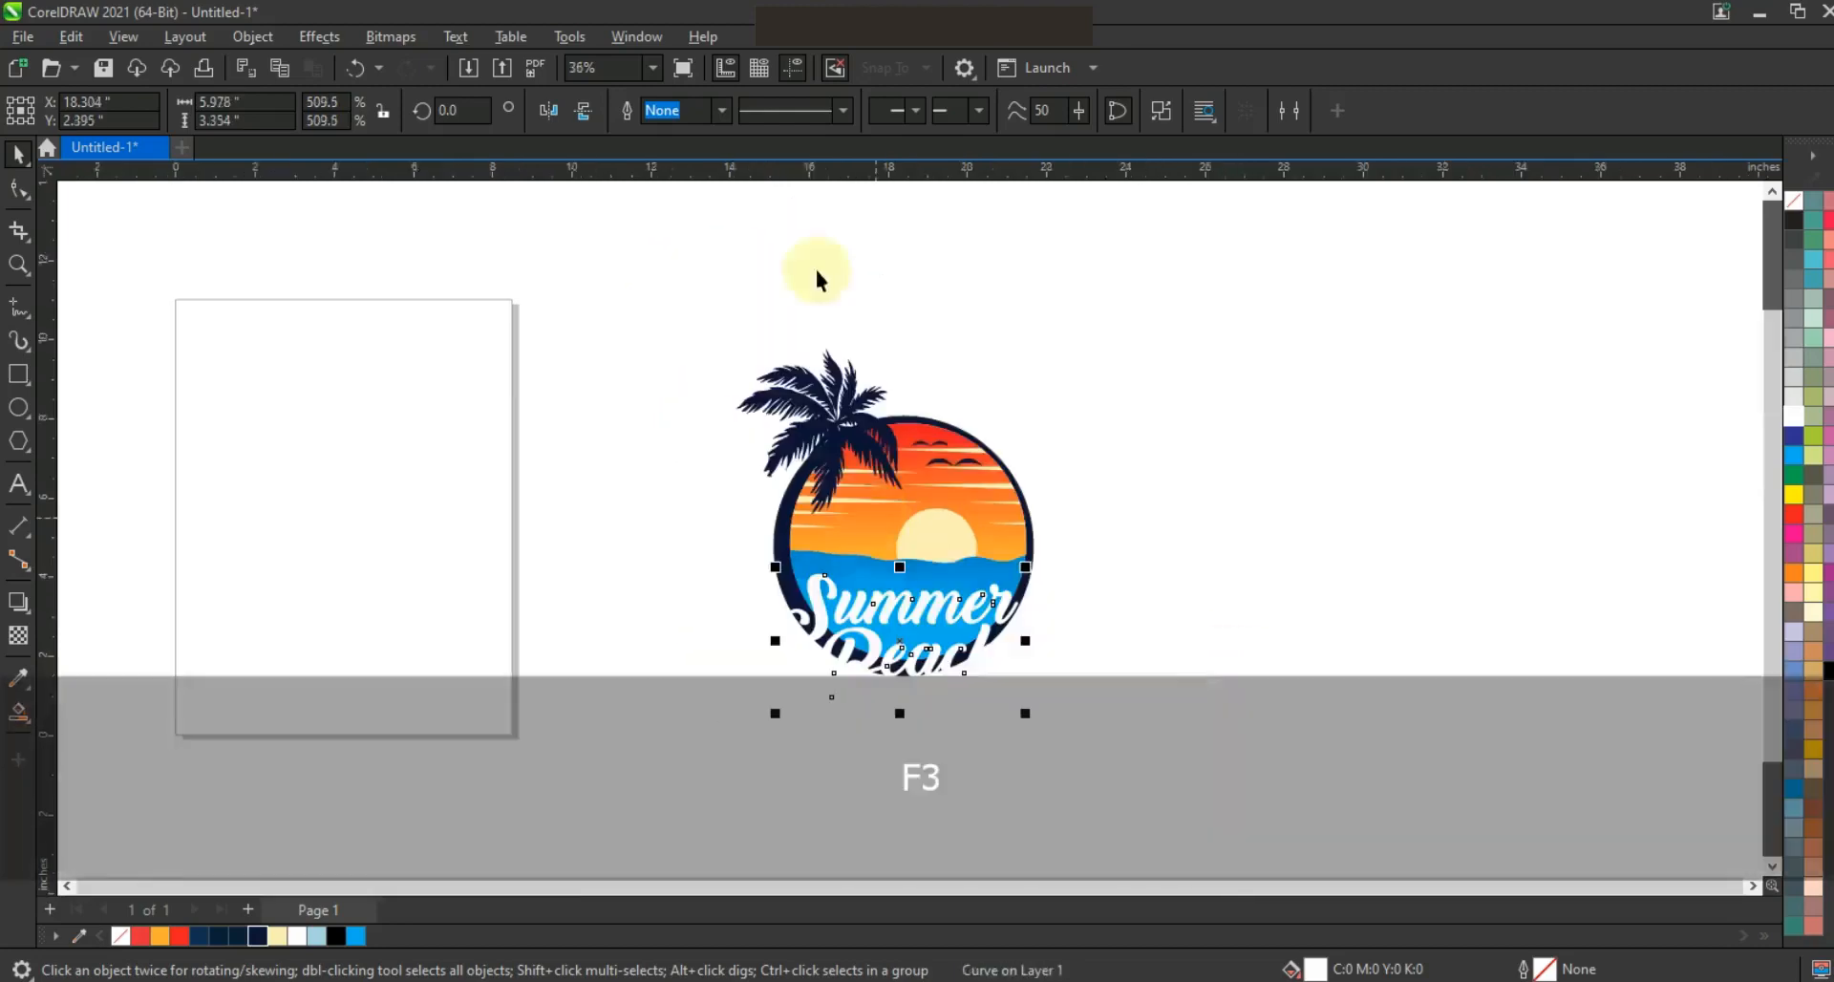
Give the lettering an 8 pt outline placed behind its fill
{"action": "left_click", "coordinate": [722, 110]}
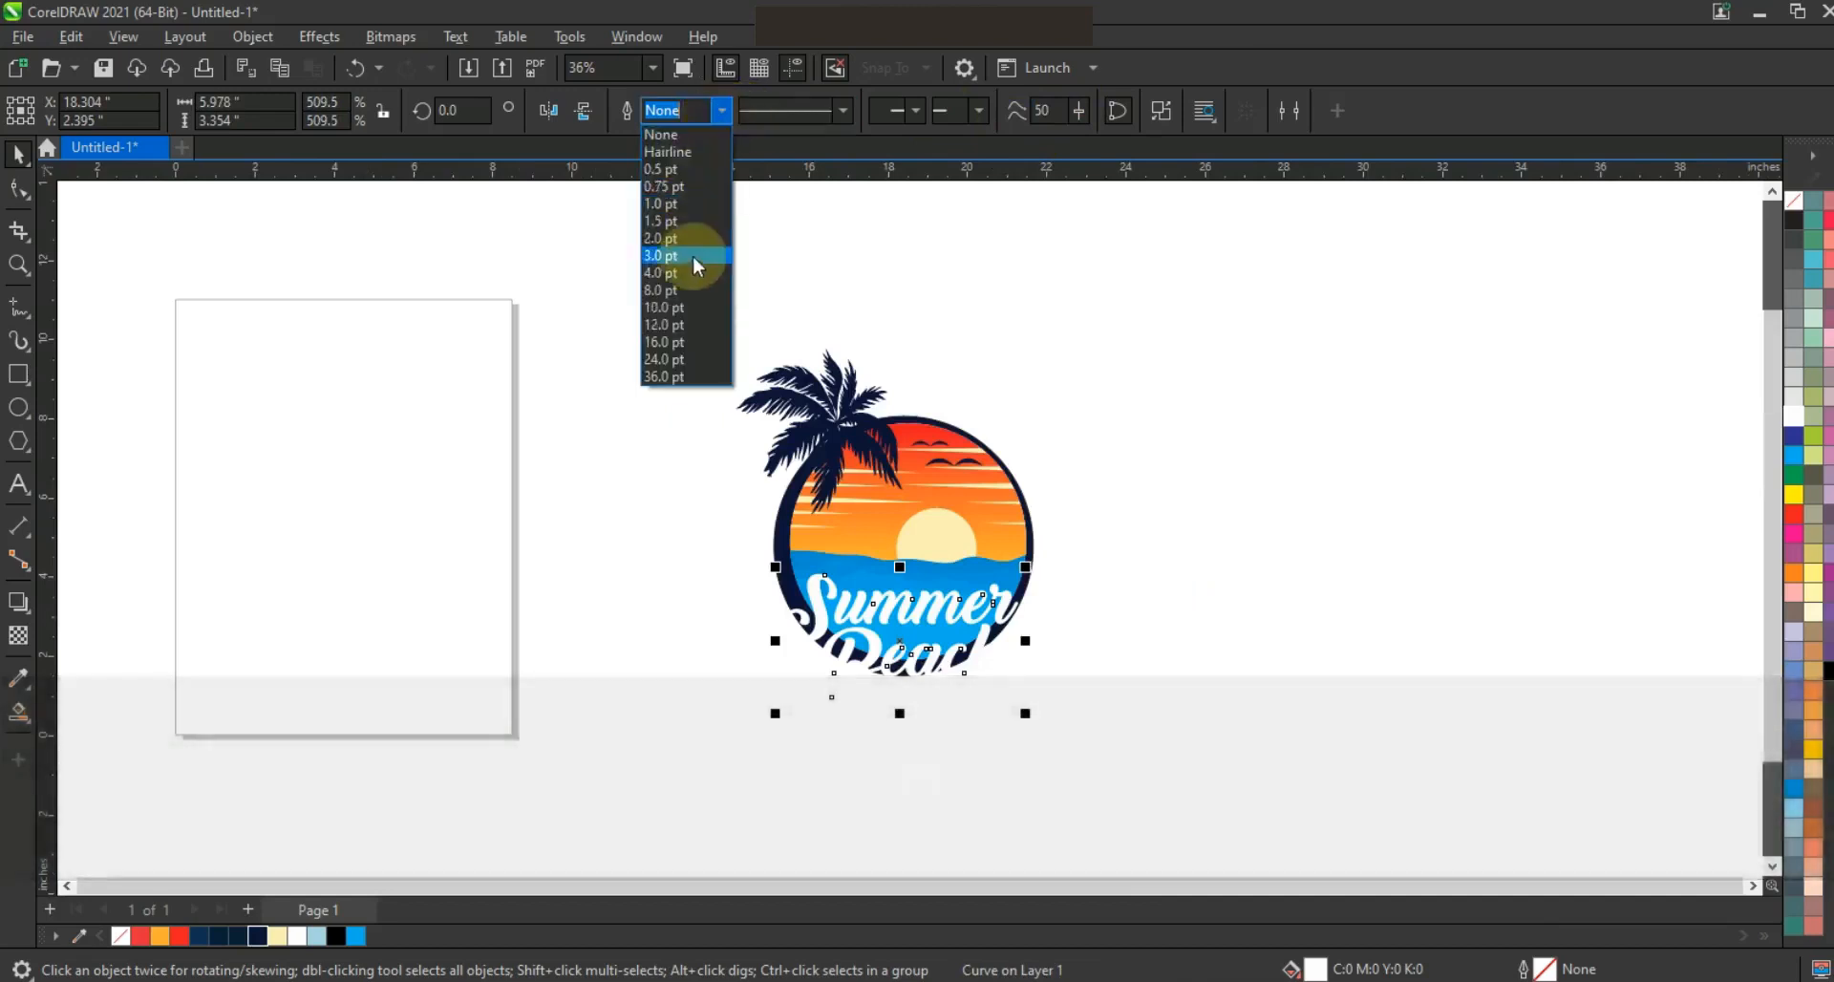
{"action": "left_click", "coordinate": [683, 291]}
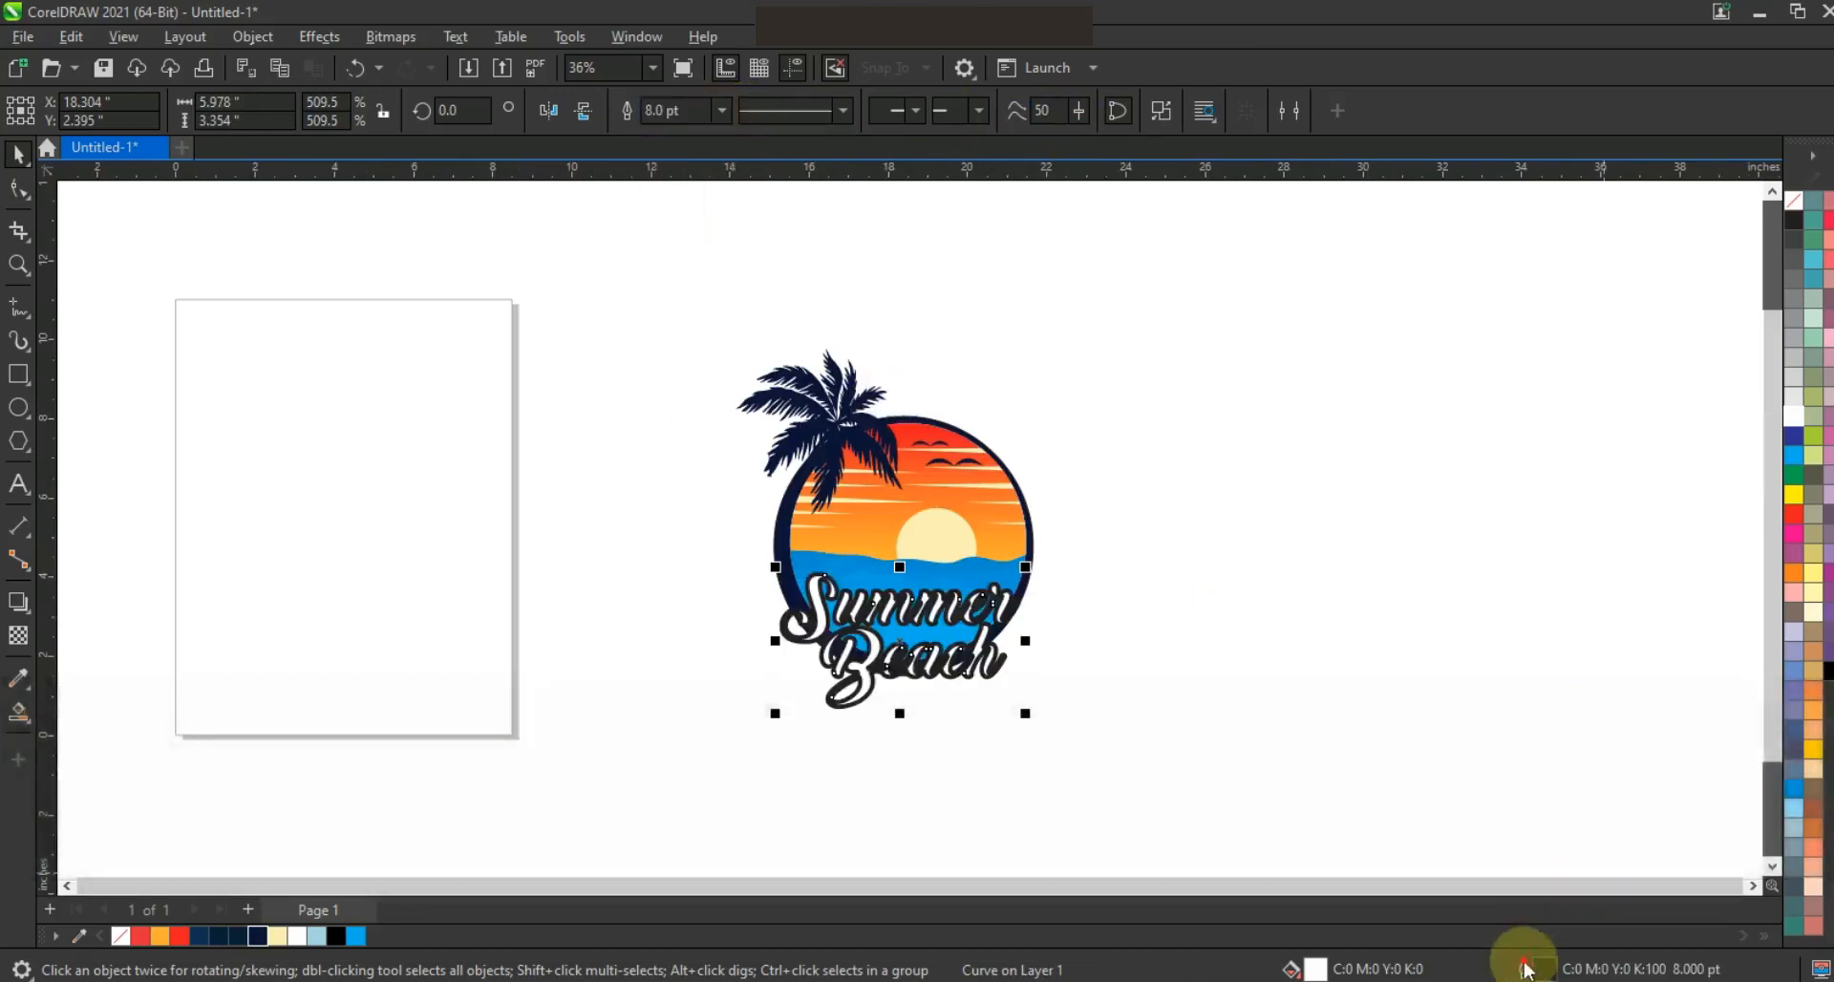
{"action": "key", "text": "F12"}
{"action": "left_click", "coordinate": [680, 680]}
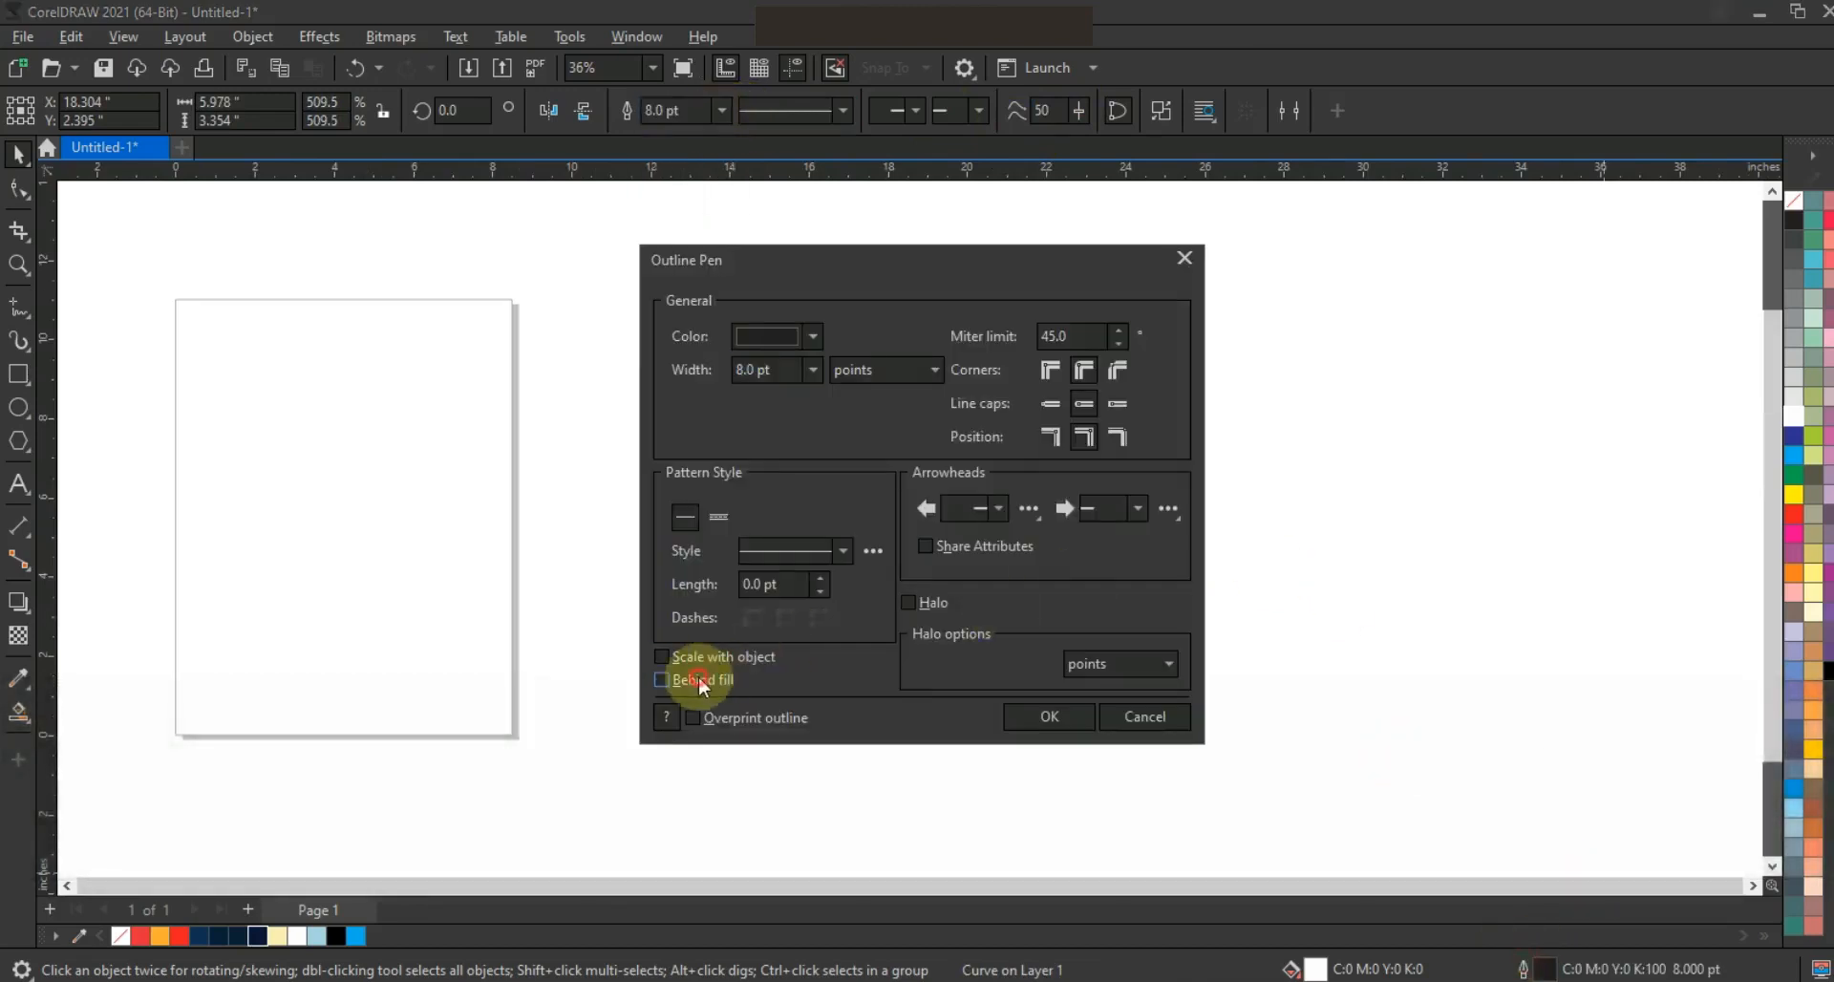
{"action": "left_click", "coordinate": [1050, 713]}
Thicken the lettering's outline to 16 pt in dark navy #0C1336, convert it to a separate object, and deselect it
{"action": "left_click", "coordinate": [721, 110]}
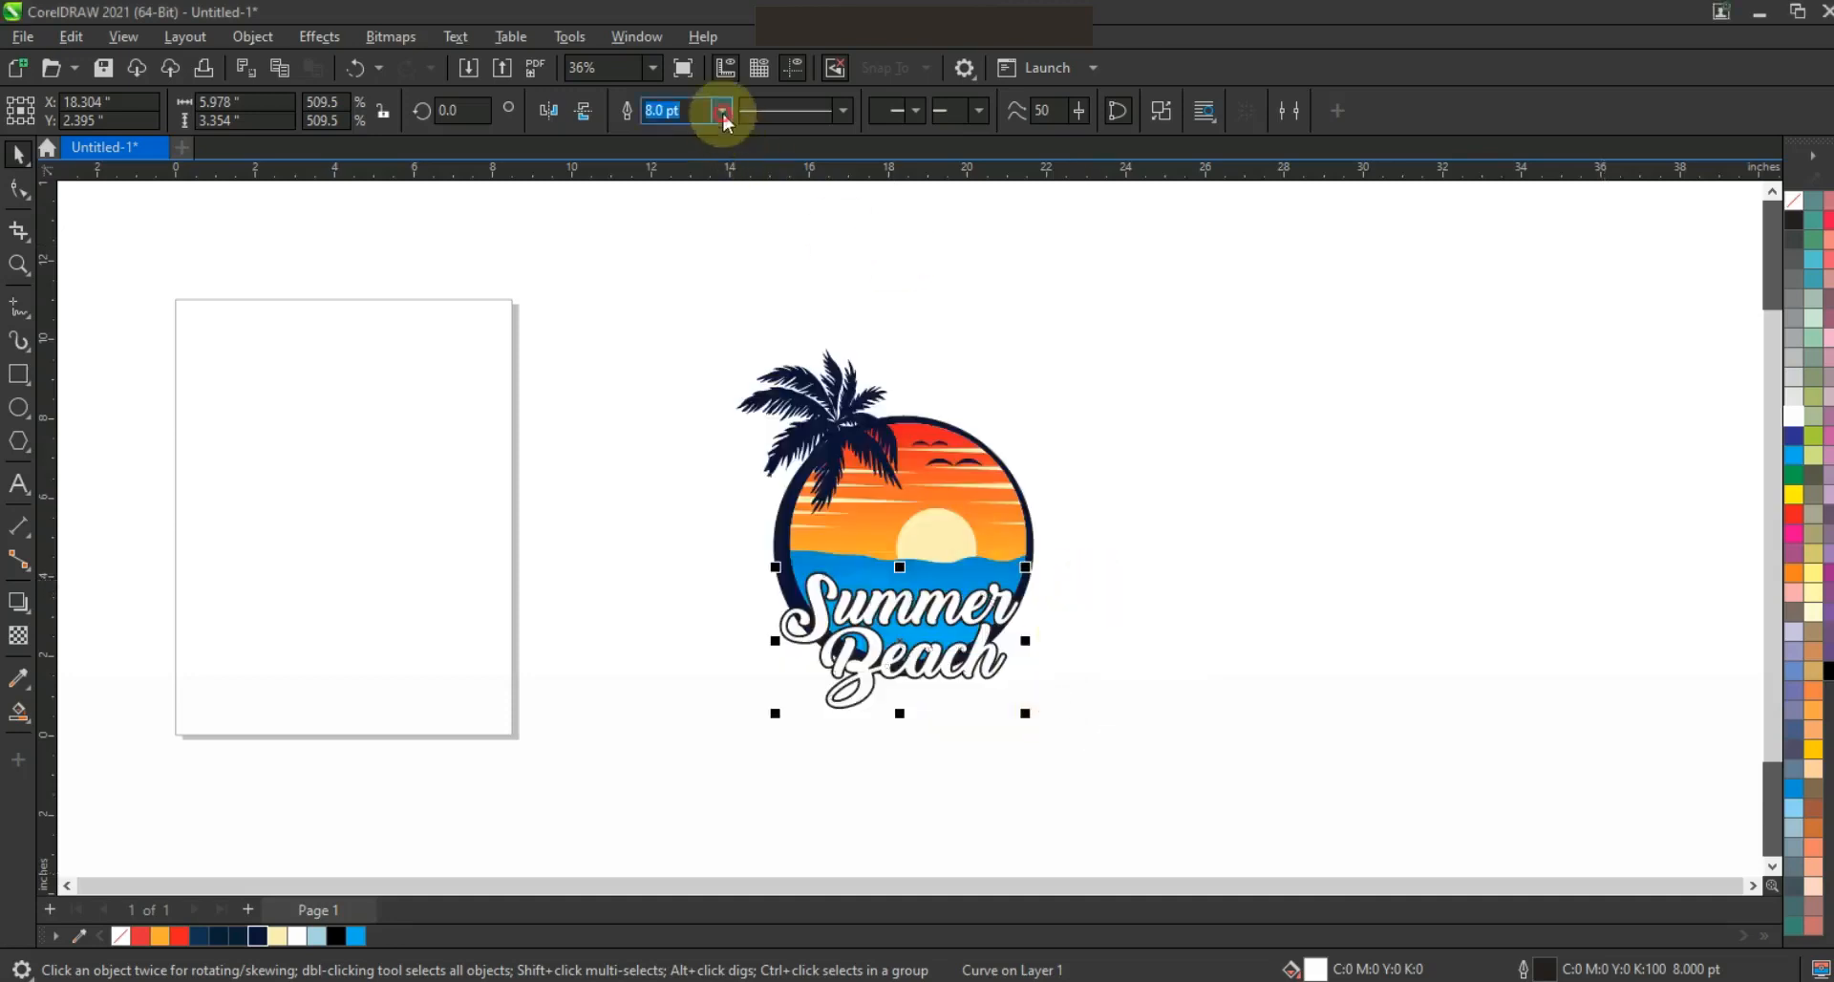
{"action": "left_click", "coordinate": [674, 344]}
{"action": "key", "text": "ctrl+shift+q"}
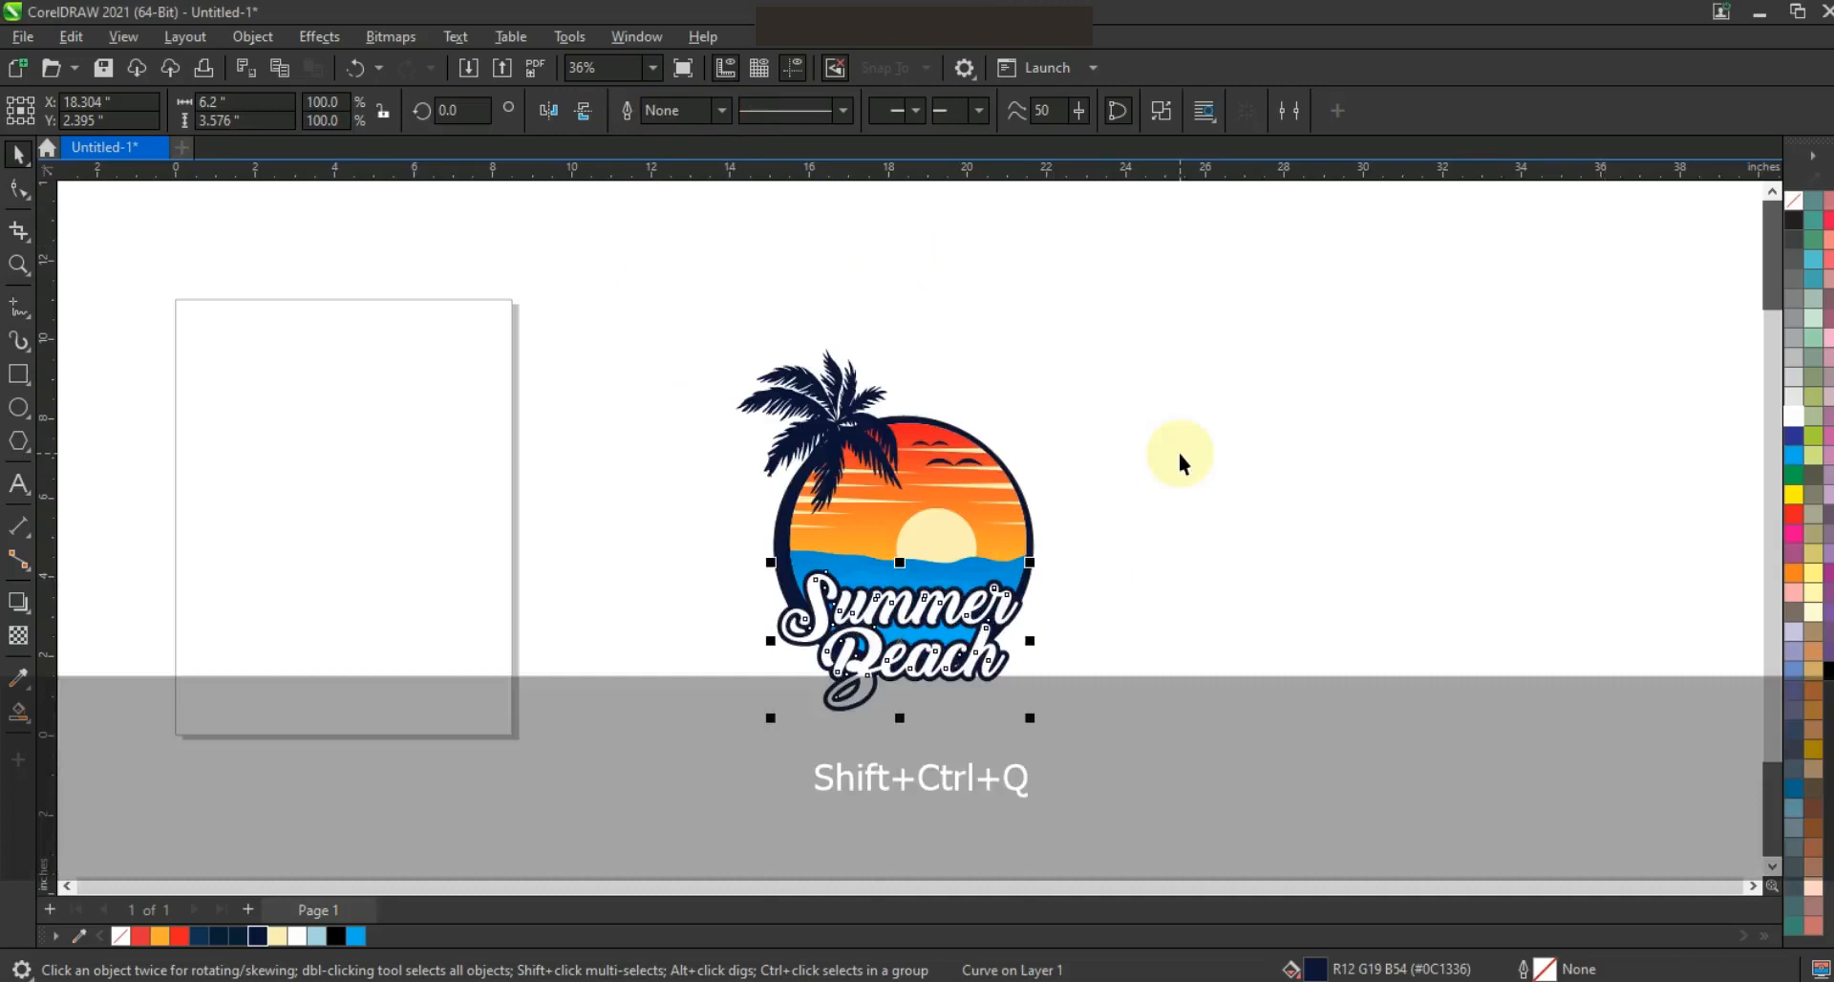
{"action": "left_click", "coordinate": [1177, 450]}
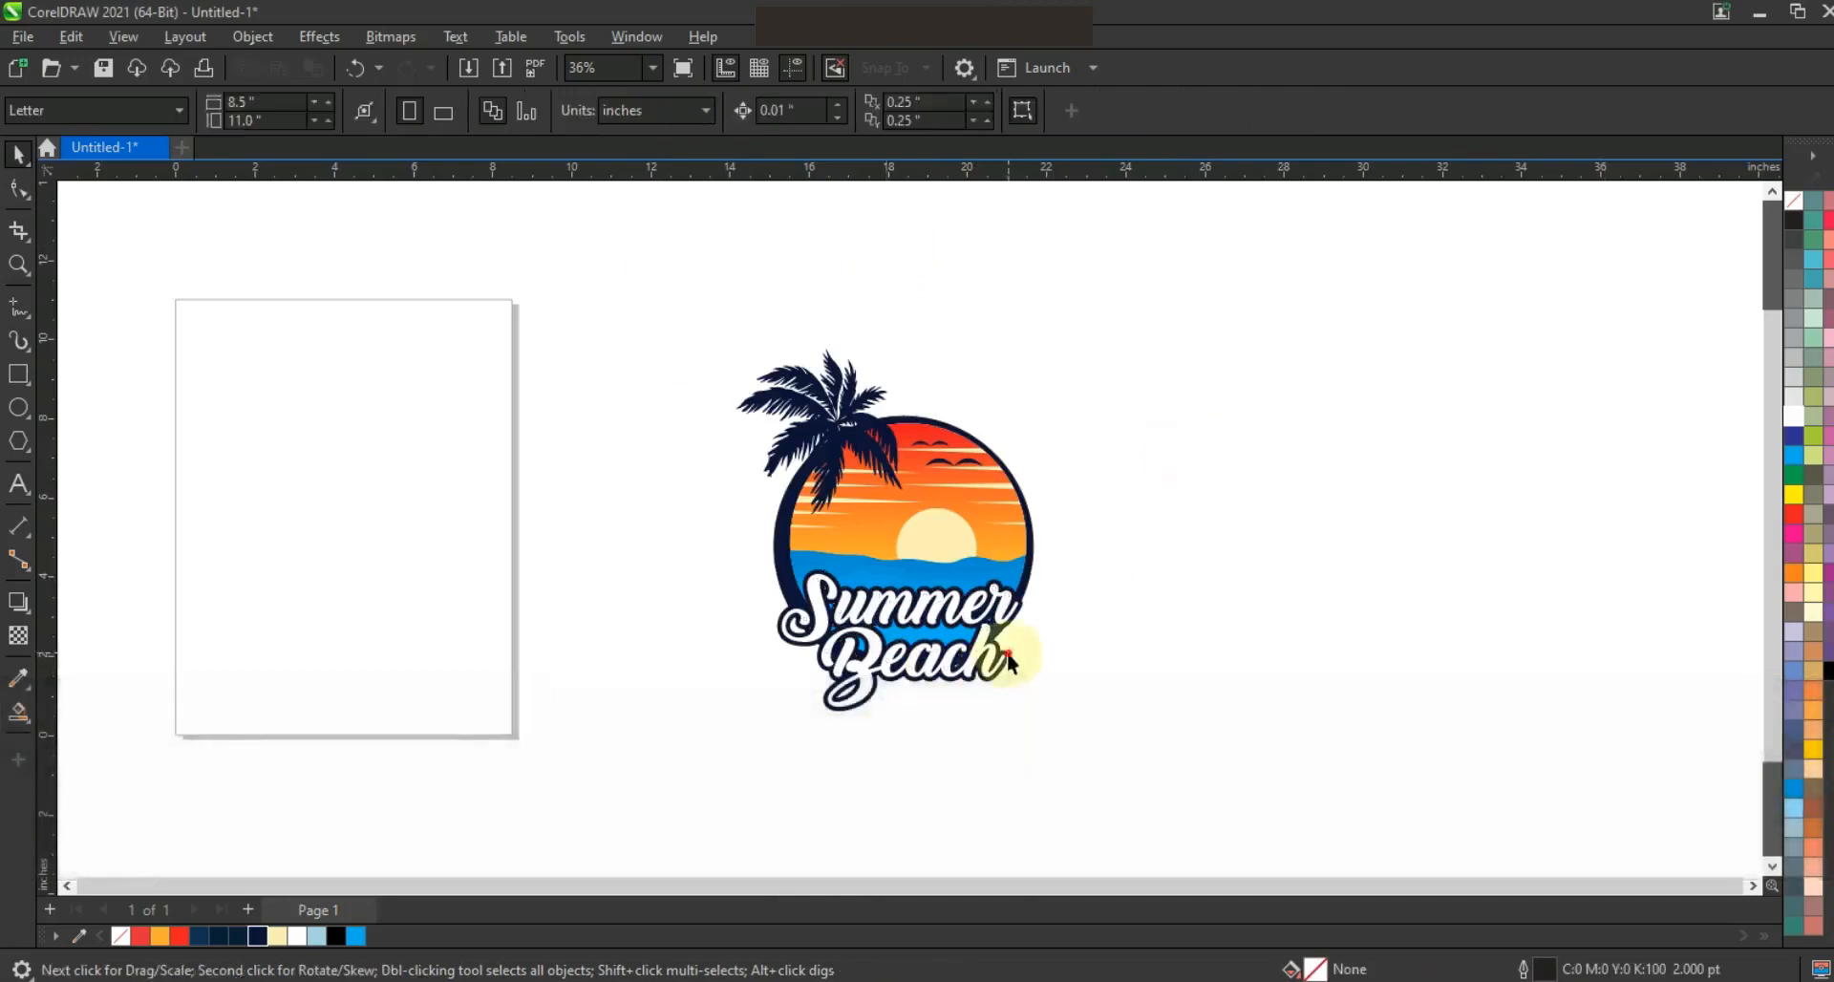
Break the navy outline object apart to form a solid backing behind the lettering
{"action": "left_click_drag", "start_coordinate": [1010, 651], "coordinate": [1028, 650]}
{"action": "key", "text": "ctrl+z"}
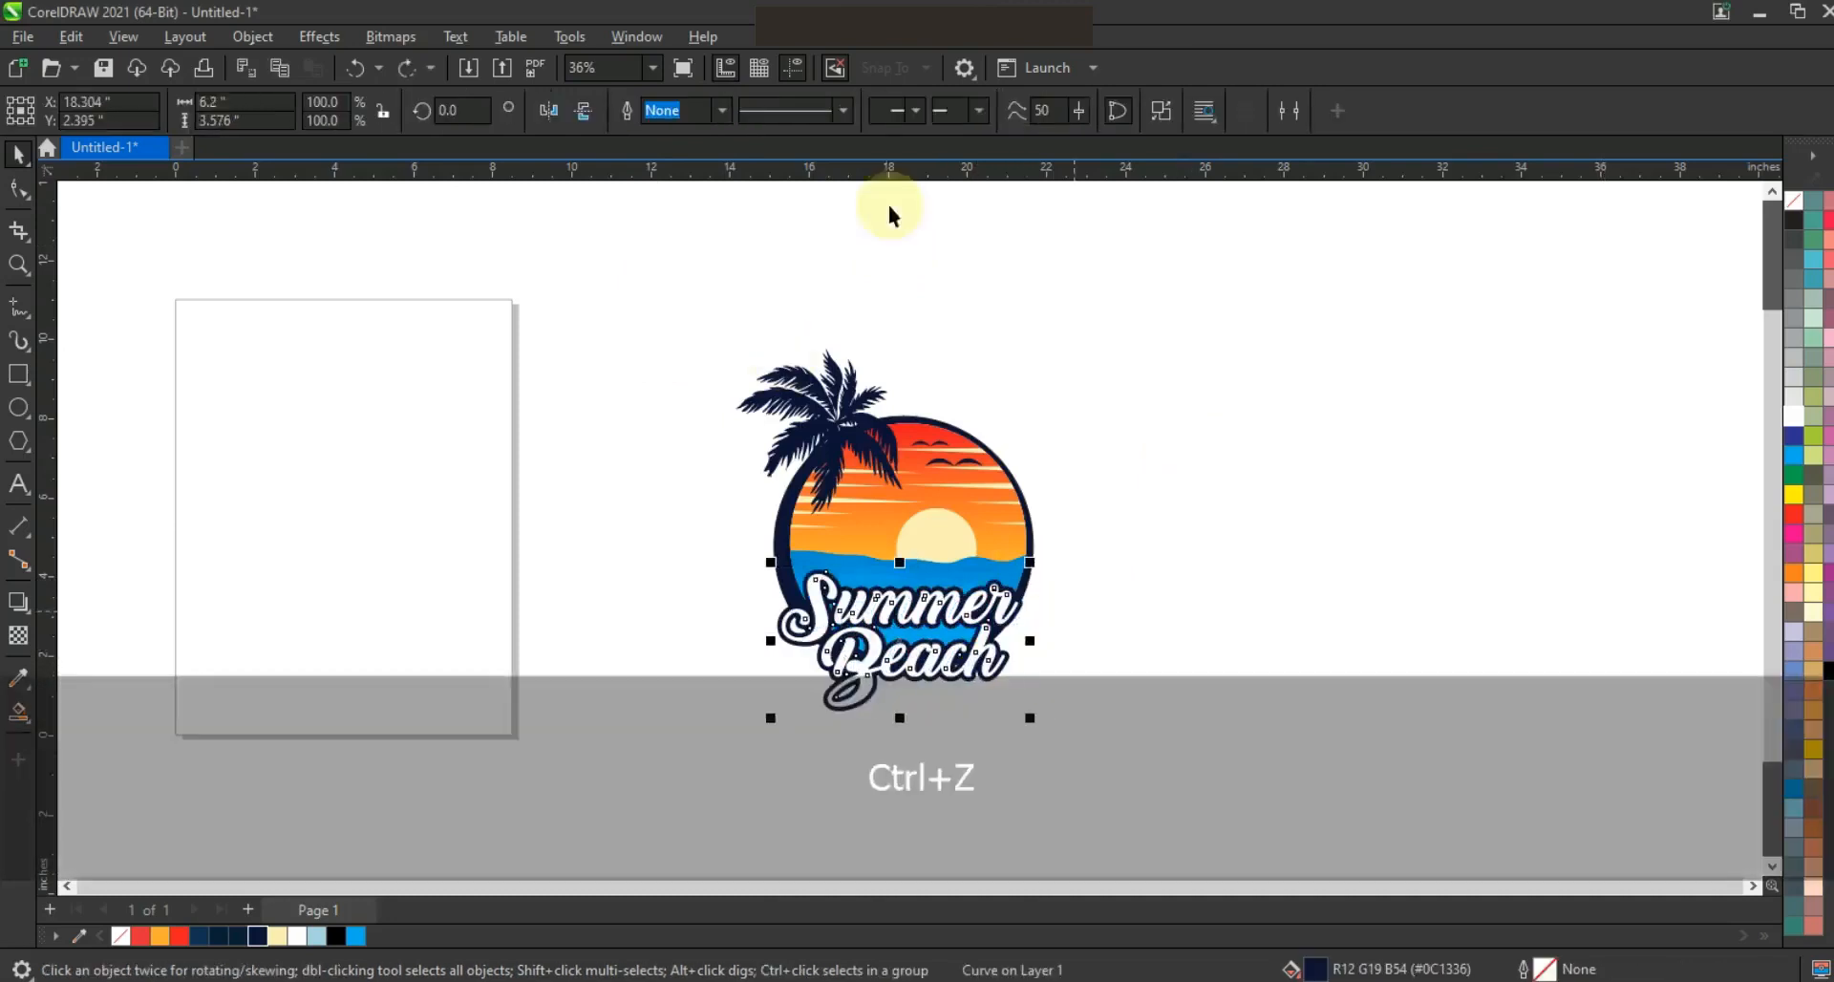
{"action": "left_click", "coordinate": [1158, 112]}
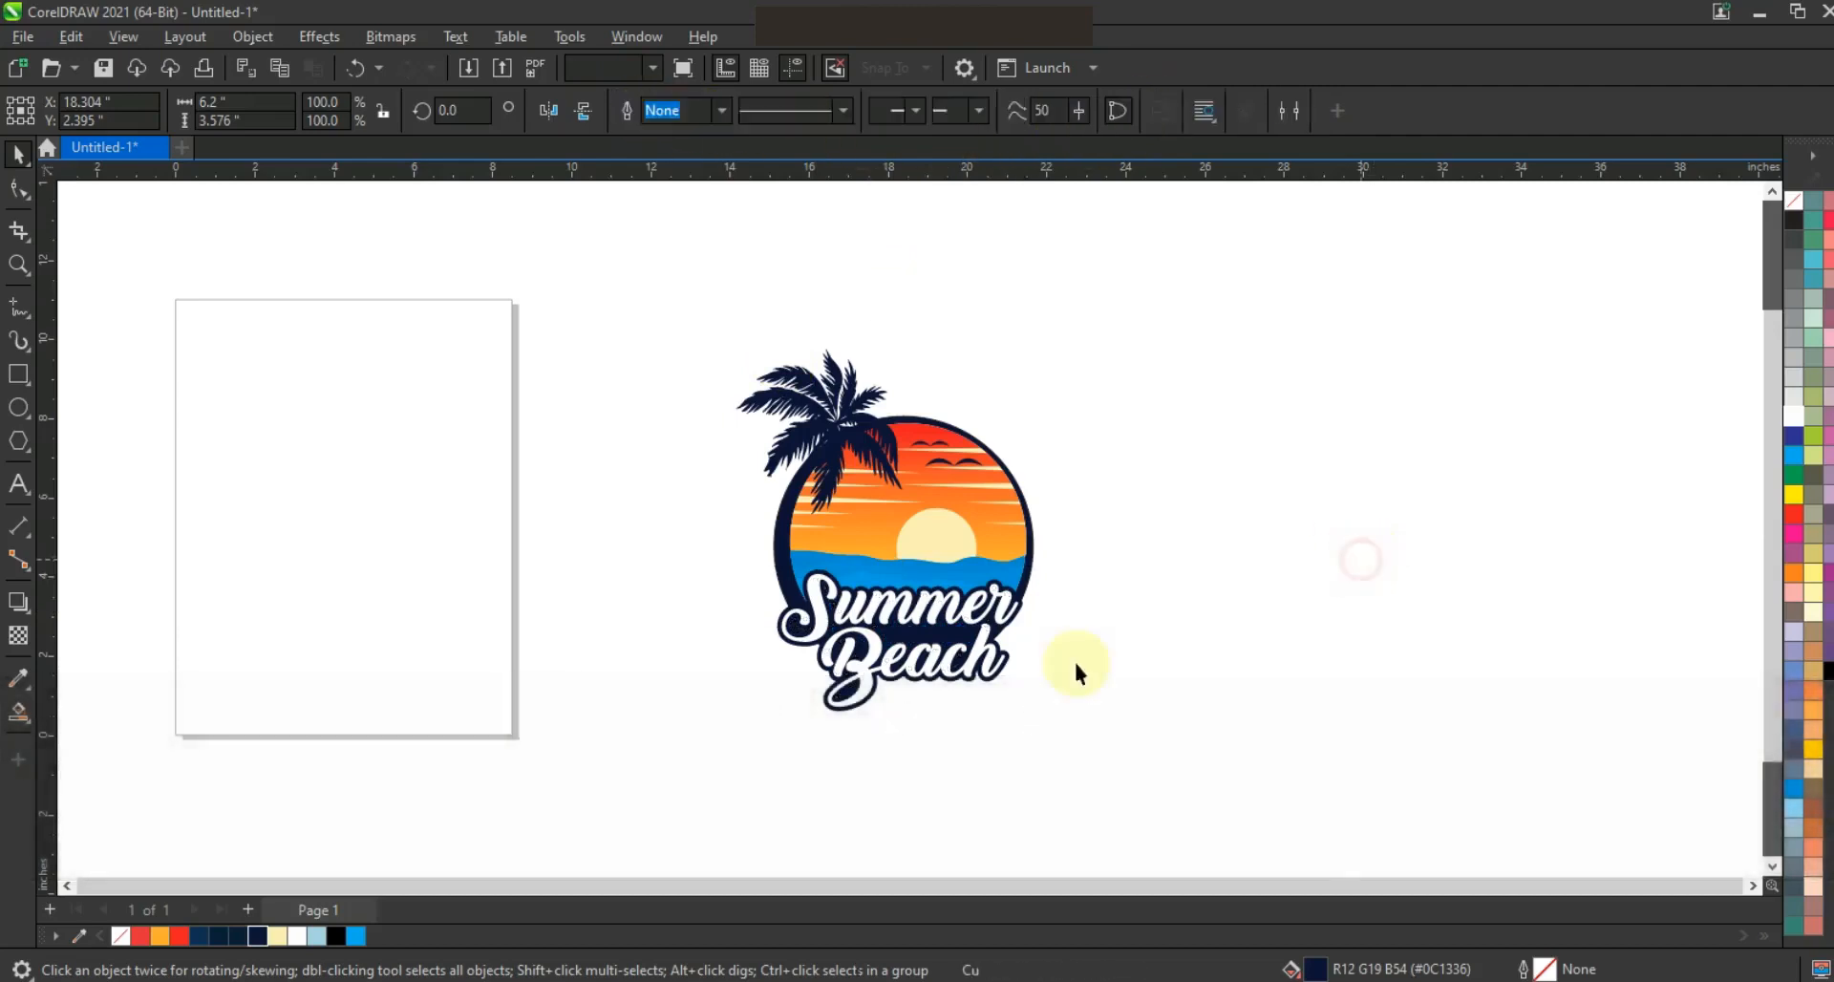
Select the Summer Beach lettering with its navy backing and nudge it up to Y 2.724 inches
{"action": "left_click", "coordinate": [1079, 724]}
{"action": "left_click_drag", "start_coordinate": [719, 561], "coordinate": [719, 561]}
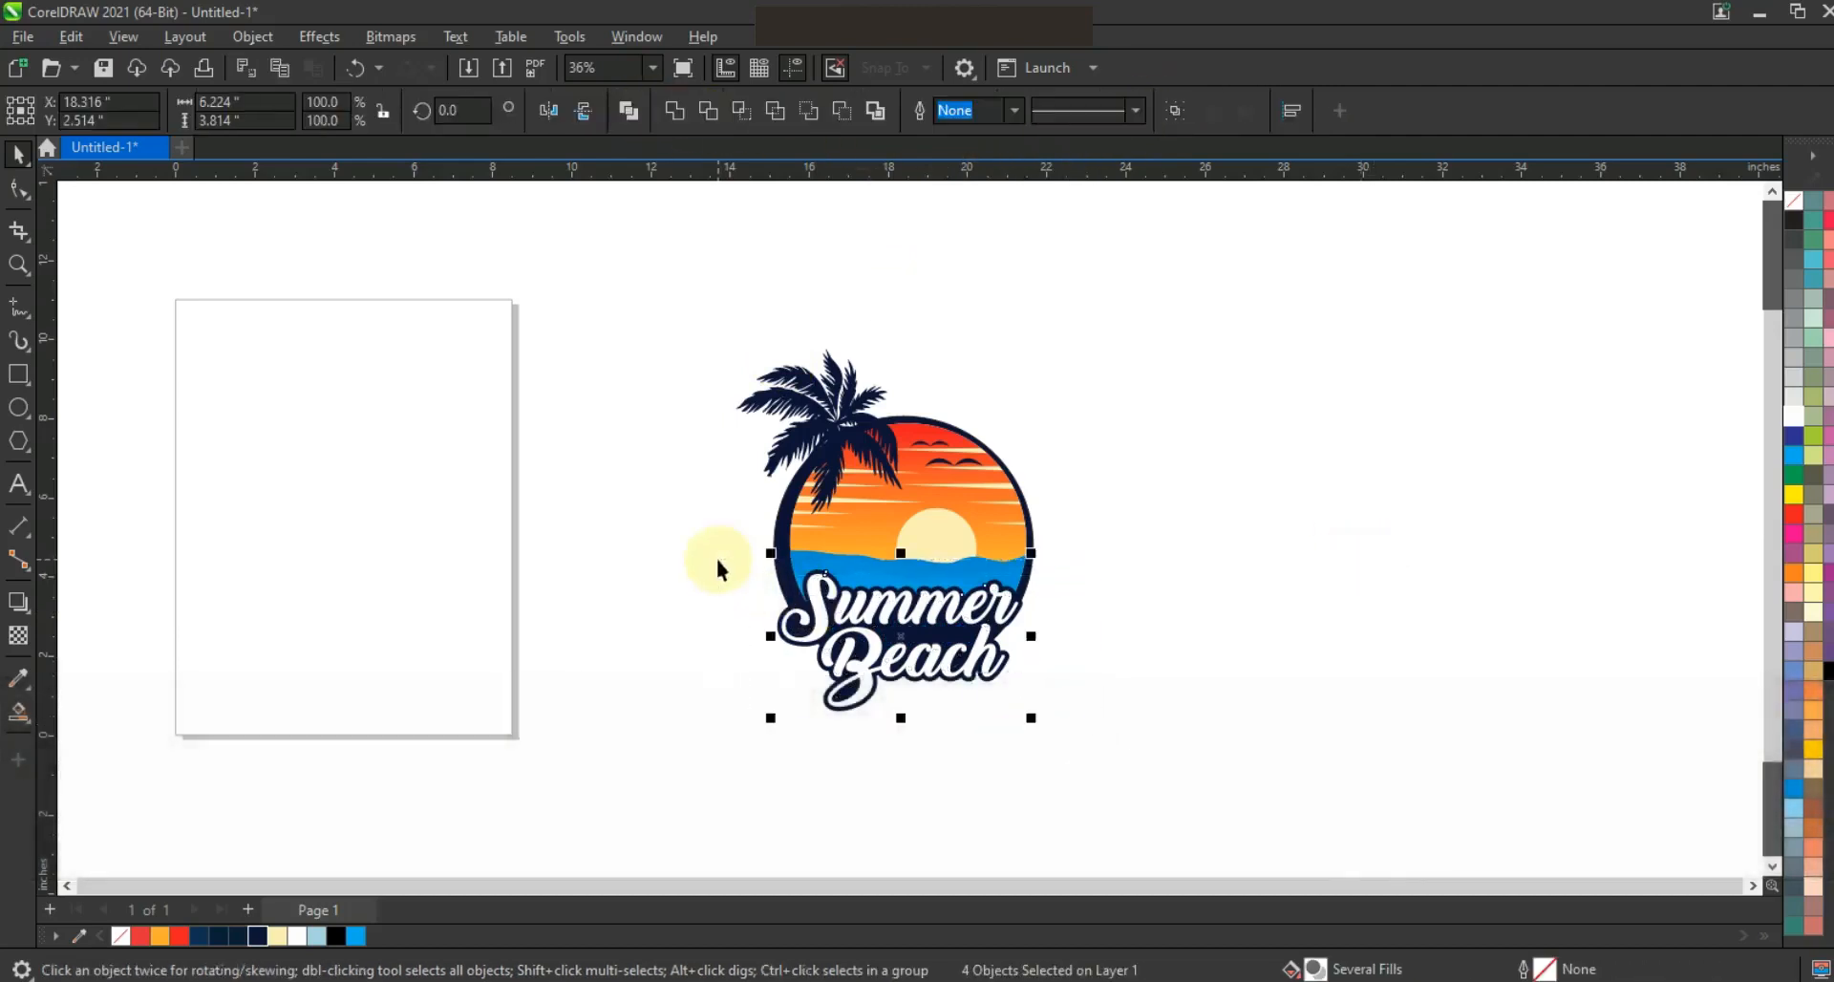
{"action": "key", "text": "Up"}
{"action": "key", "text": "Up"}
{"action": "key", "text": "Up"}
{"action": "key", "text": "Up"}
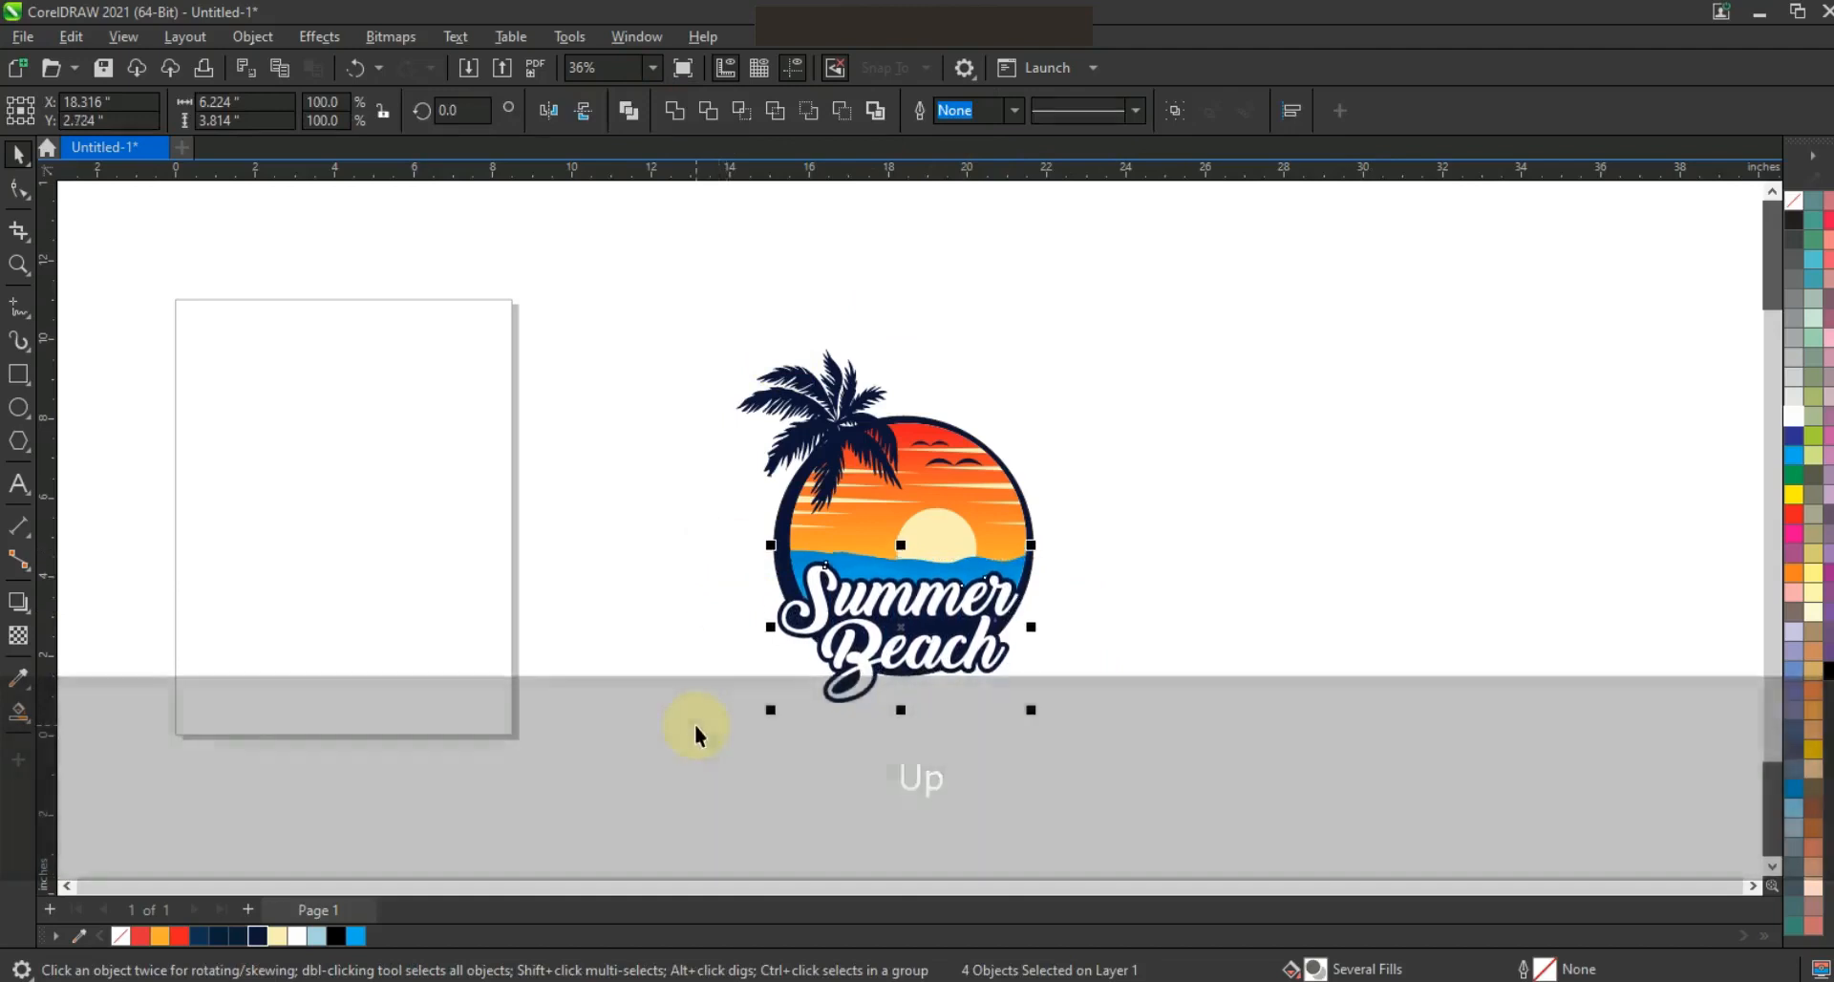
{"action": "left_click", "coordinate": [684, 717]}
Add the text ". GREAT ADVENTURE ." on the blank page in bold Arial and enlarge it to about 50 pt
{"action": "left_click", "coordinate": [18, 484]}
{"action": "left_click", "coordinate": [207, 558]}
{"action": "key", "text": "Caps_Lock"}
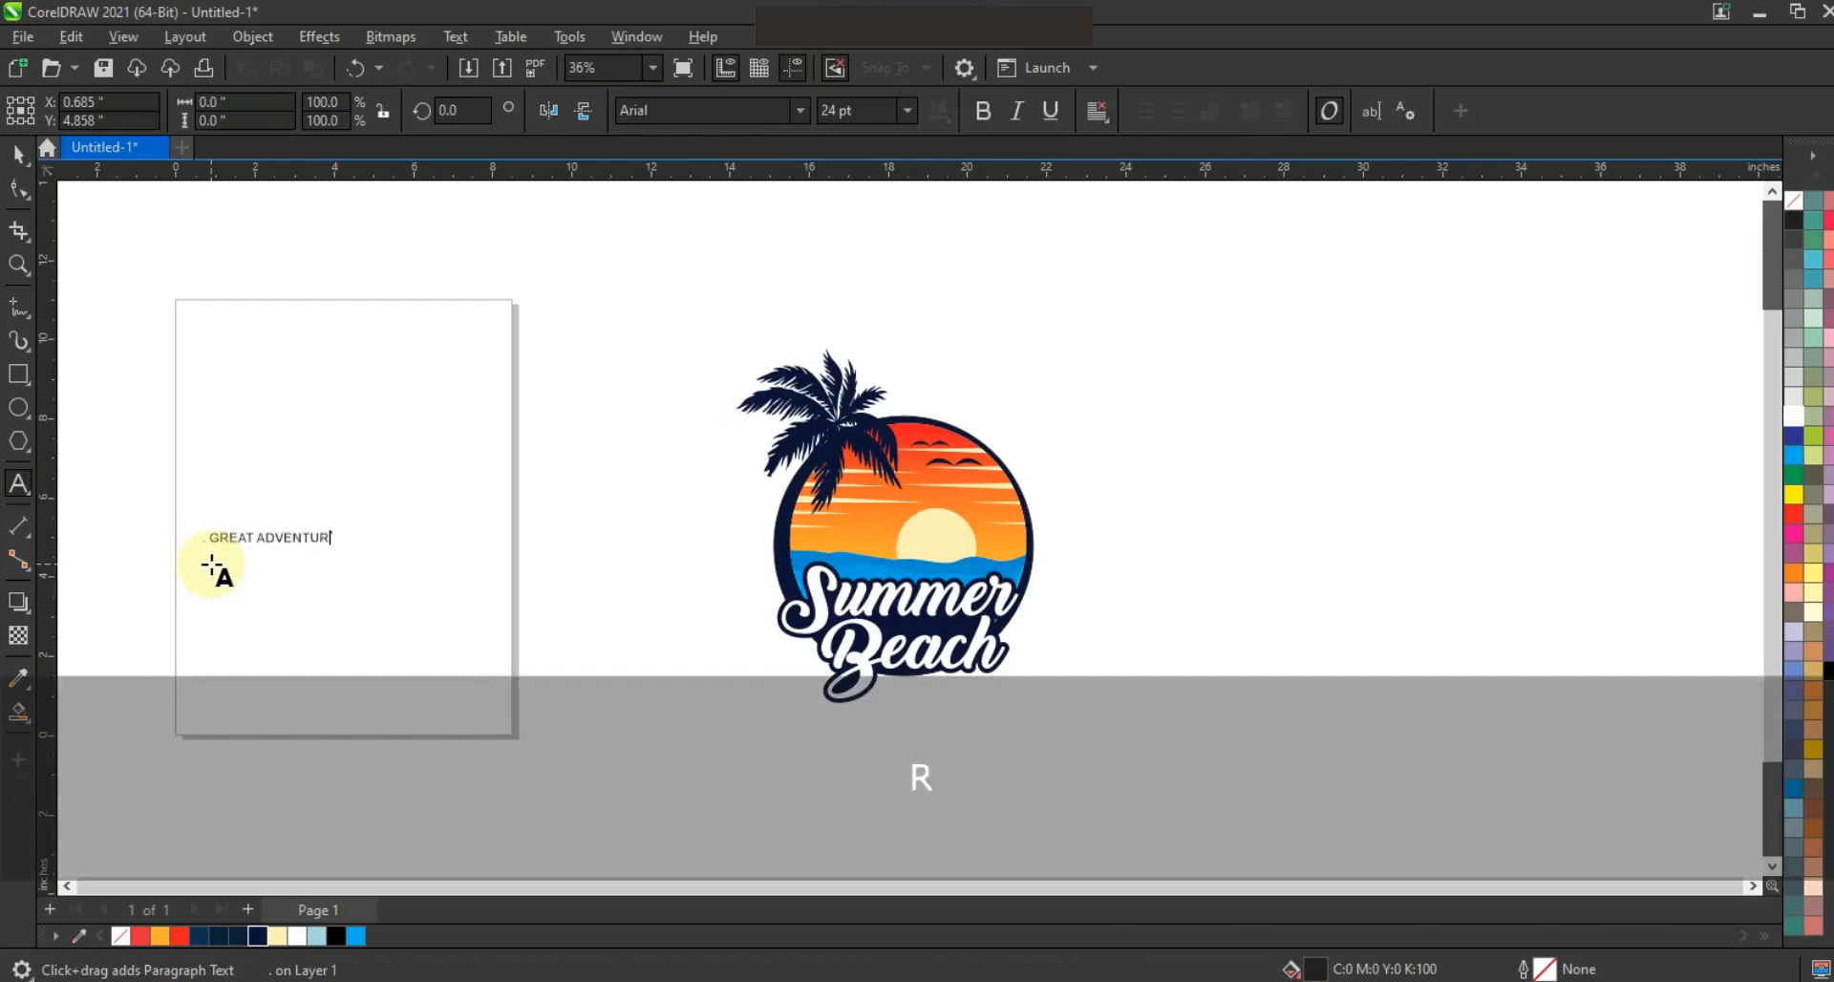
{"action": "left_click", "coordinate": [18, 153]}
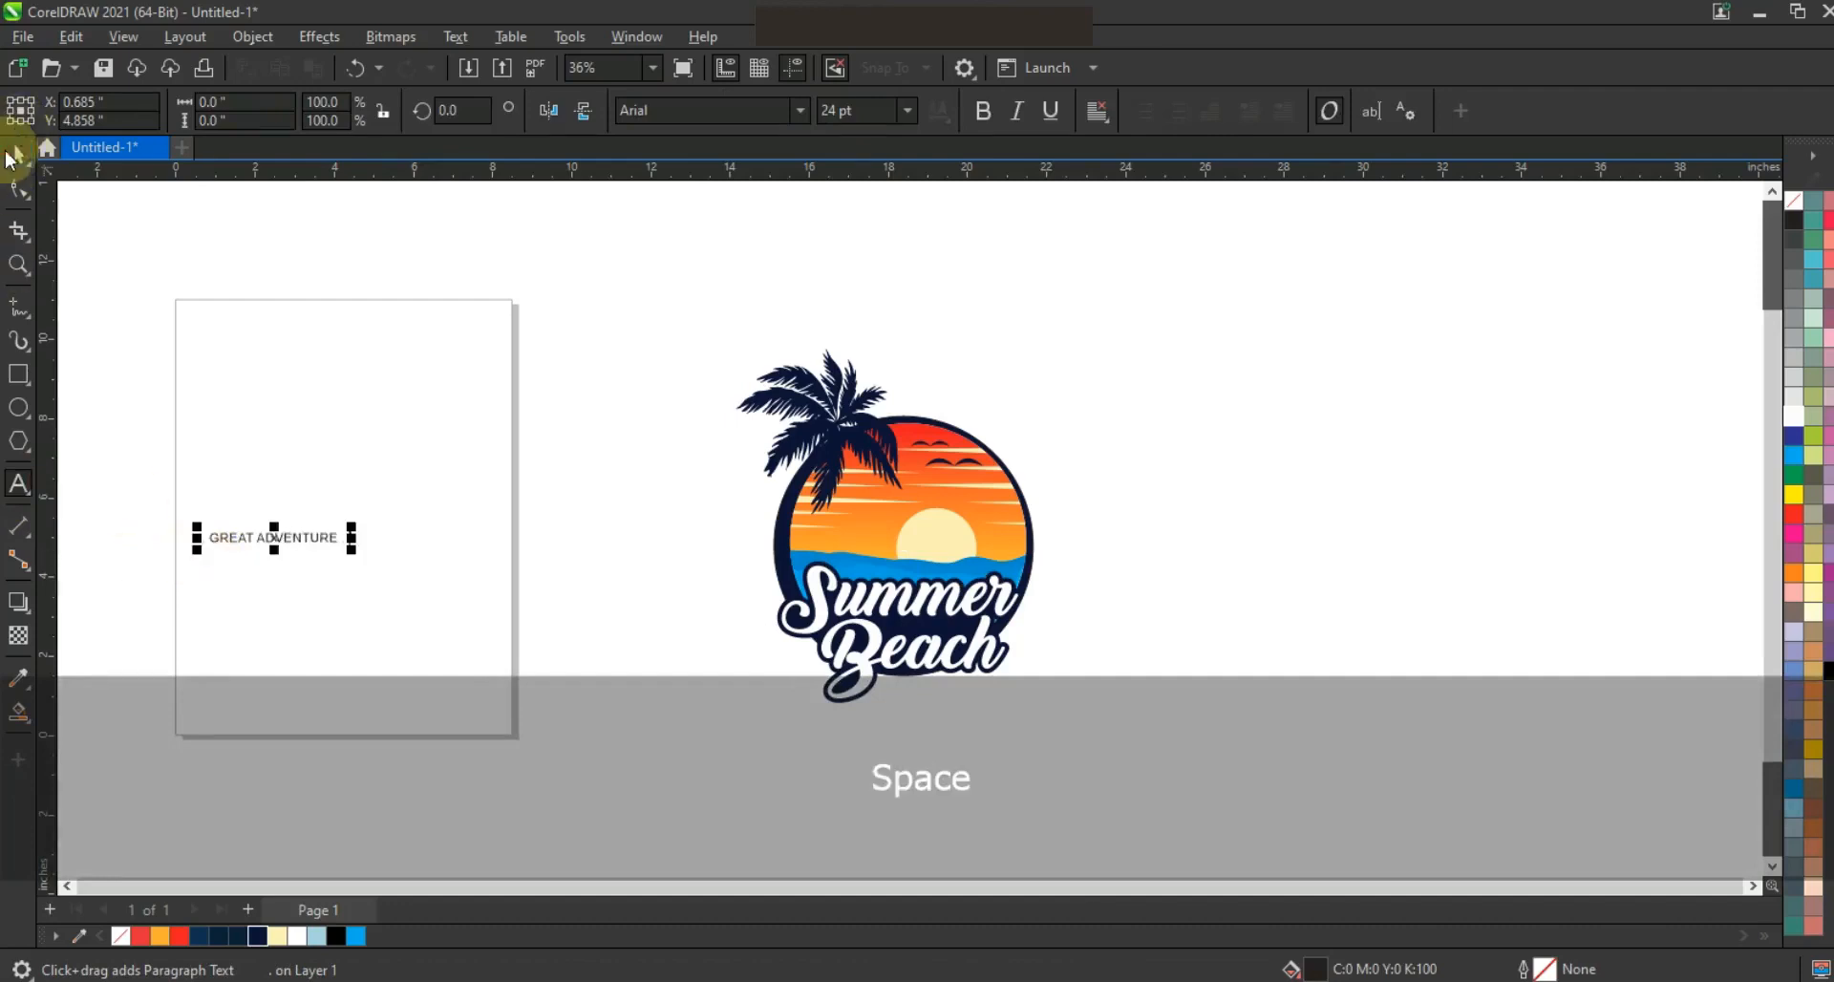
{"action": "left_click", "coordinate": [981, 111]}
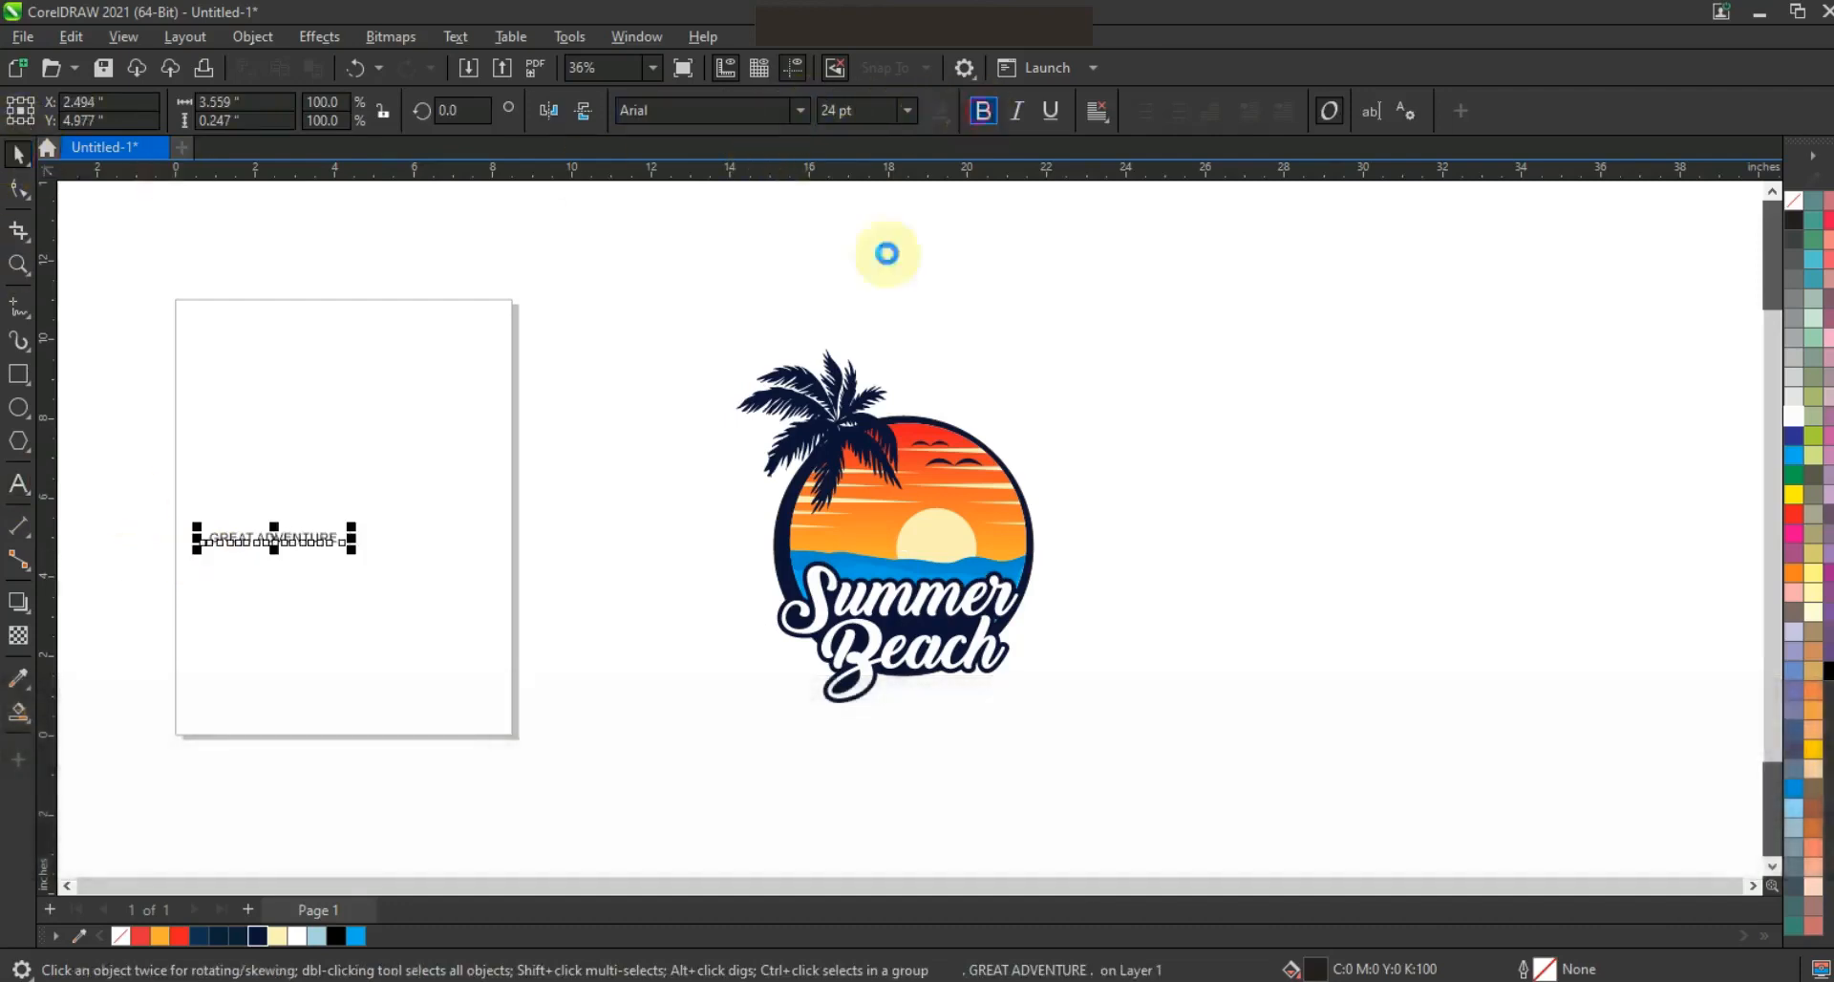
{"action": "left_click_drag", "start_coordinate": [352, 556], "coordinate": [516, 619]}
Draw a guide circle about 9.37 inches in diameter and position it around the Summer Beach design
{"action": "left_click", "coordinate": [18, 407]}
{"action": "mouse_move", "coordinate": [728, 334]}
{"action": "left_mouse_down"}
{"action": "mouse_move", "coordinate": [955, 659]}
{"action": "mouse_move", "coordinate": [960, 718]}
{"action": "left_mouse_up"}
{"action": "left_click_drag", "start_coordinate": [1064, 465], "coordinate": [1052, 474]}
Fit the GREAT ADVENTURE text to the guide circle's path
{"action": "left_click", "coordinate": [421, 543]}
{"action": "left_click", "coordinate": [479, 543]}
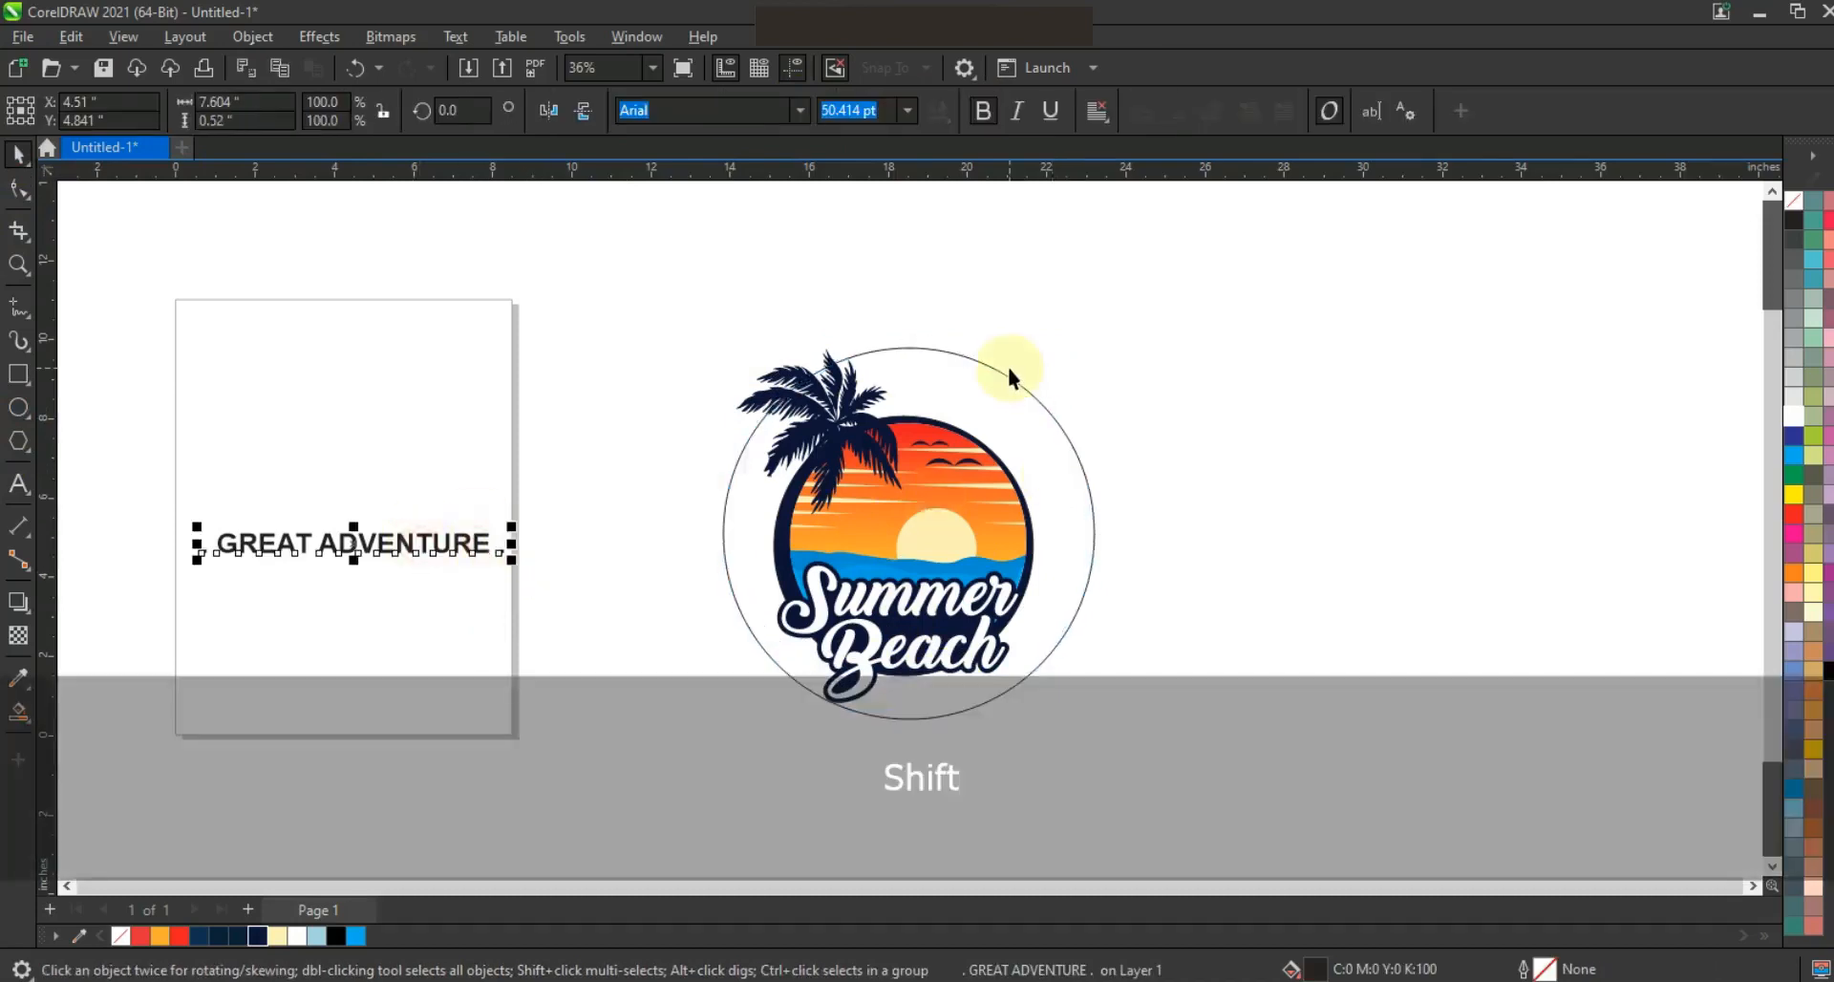
{"action": "left_click", "coordinate": [1000, 369], "text": "shift"}
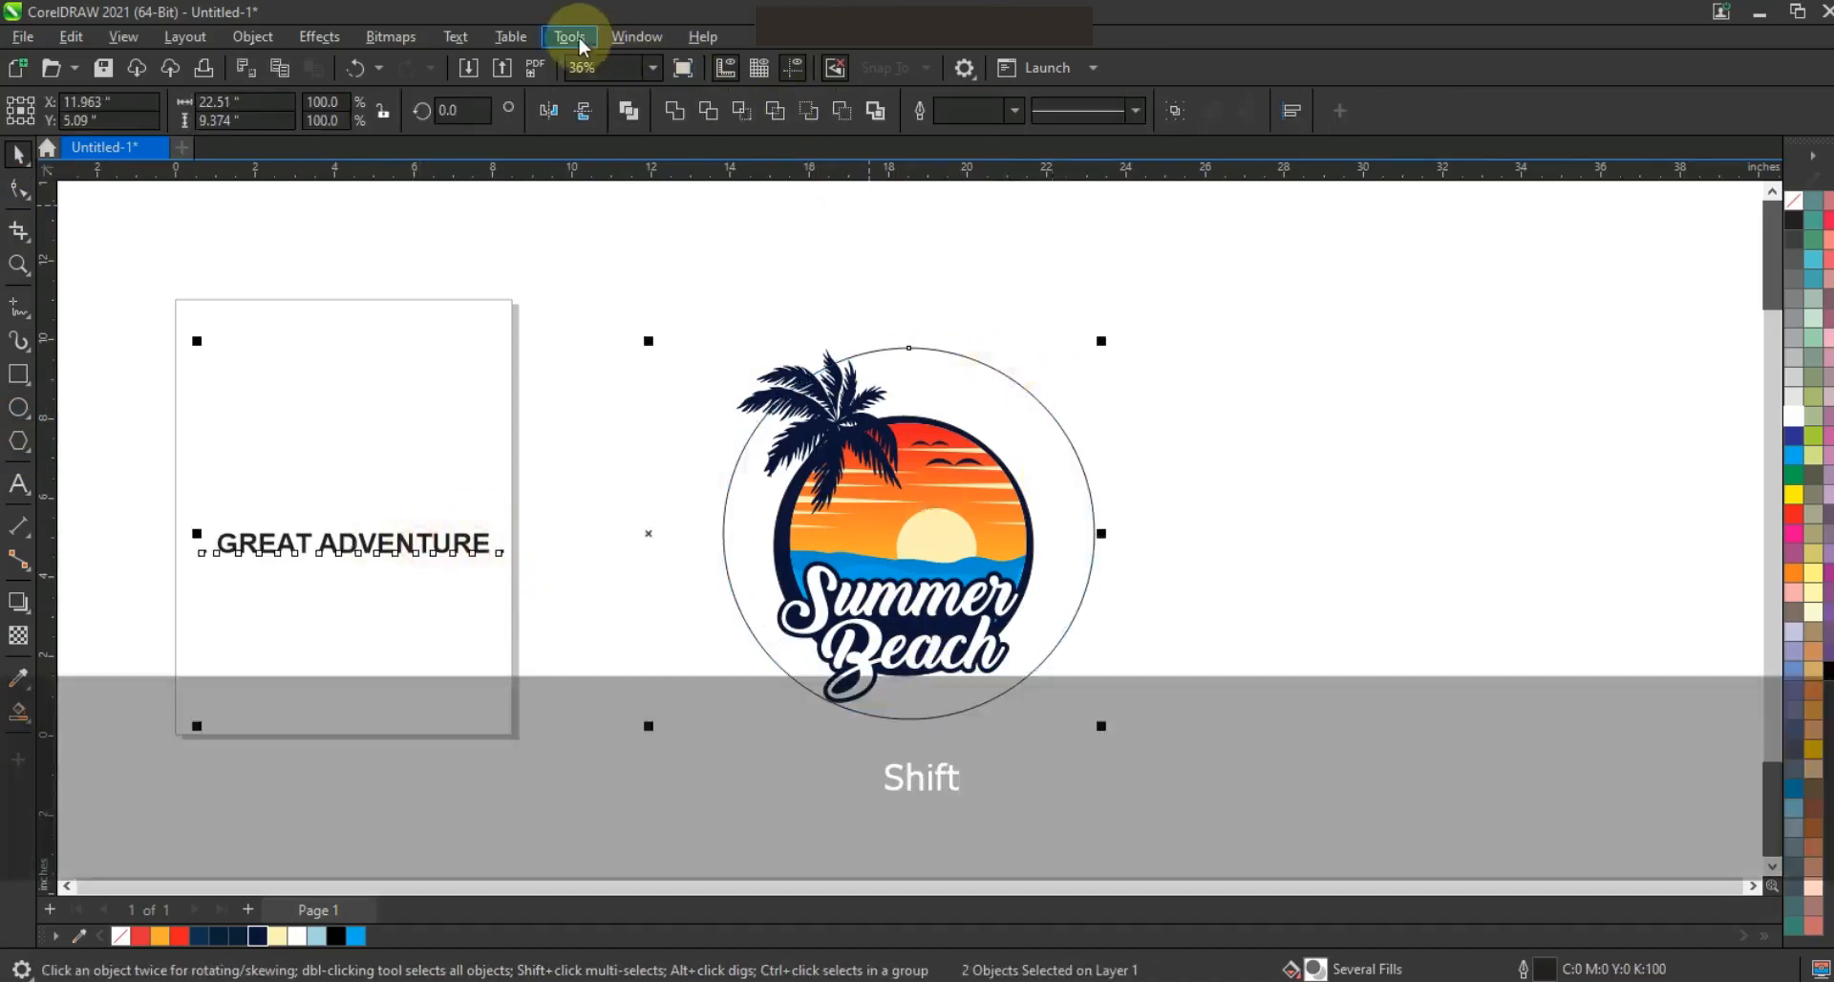
{"action": "left_click", "coordinate": [510, 36]}
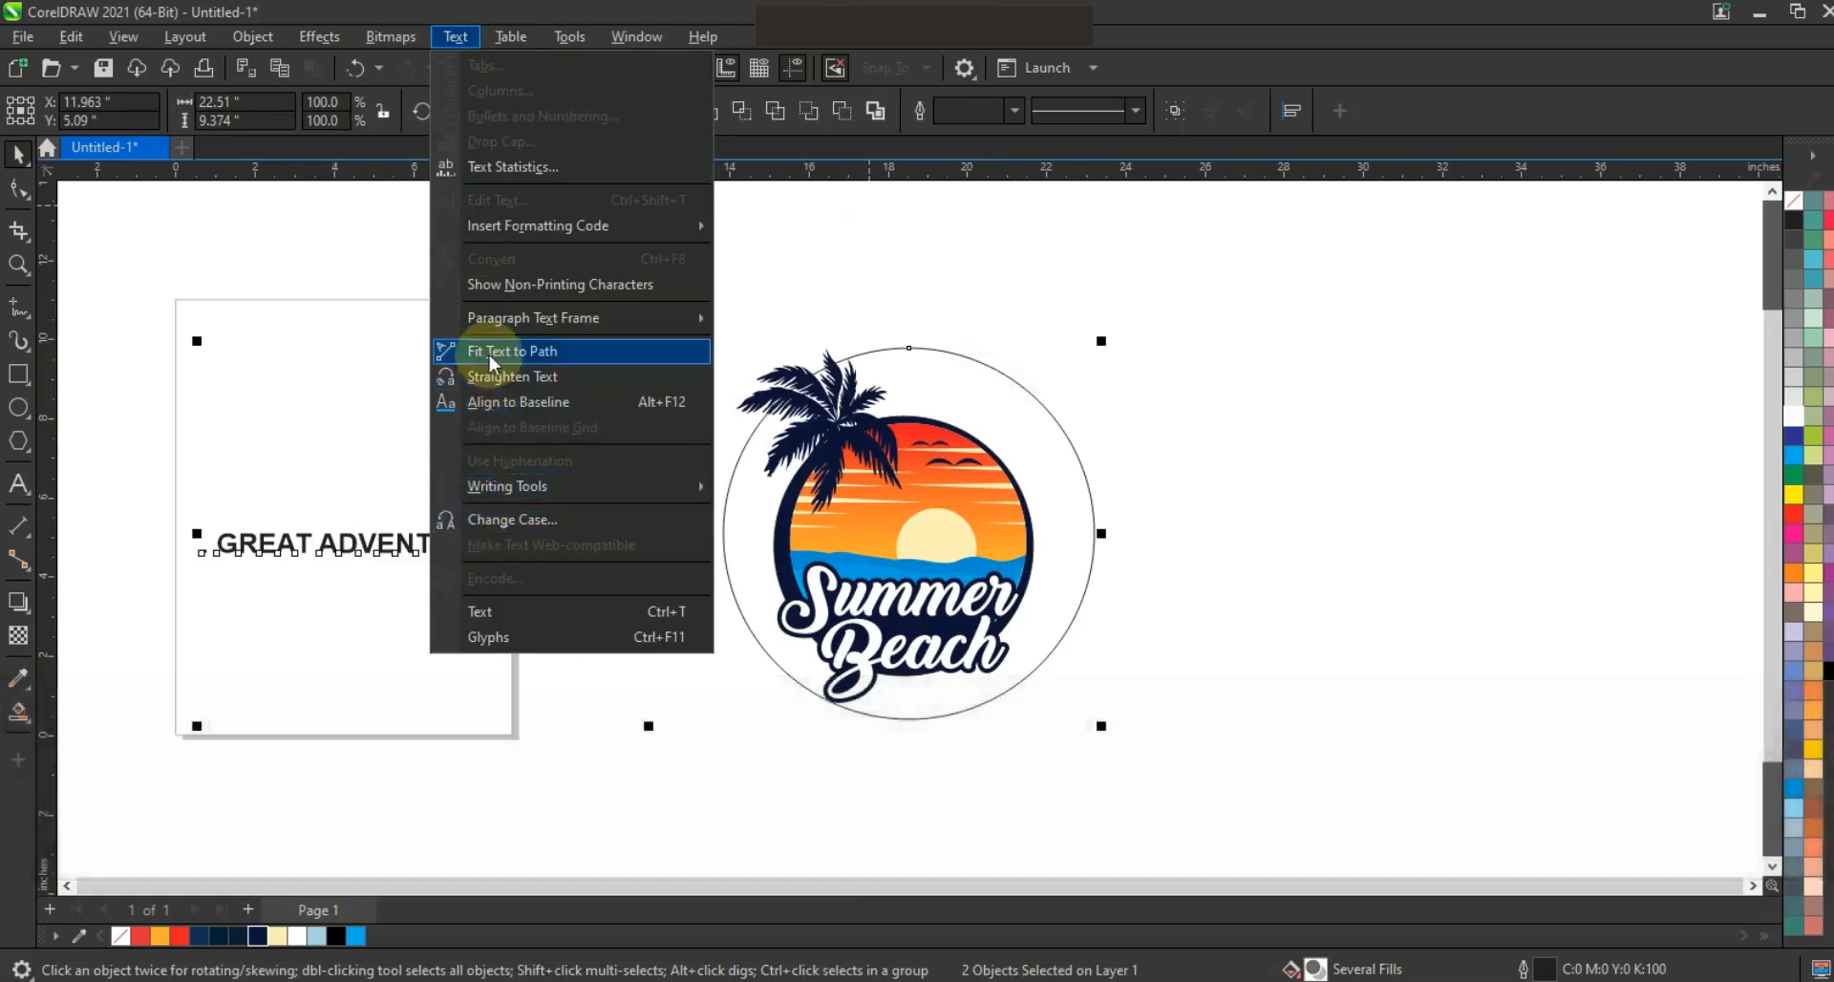
{"action": "left_click", "coordinate": [506, 352]}
Move the curved text to the circle's underside with a 0.5 inch offset and mirror it to read upright
{"action": "left_click", "coordinate": [944, 341]}
{"action": "left_click_drag", "start_coordinate": [944, 341], "coordinate": [860, 745]}
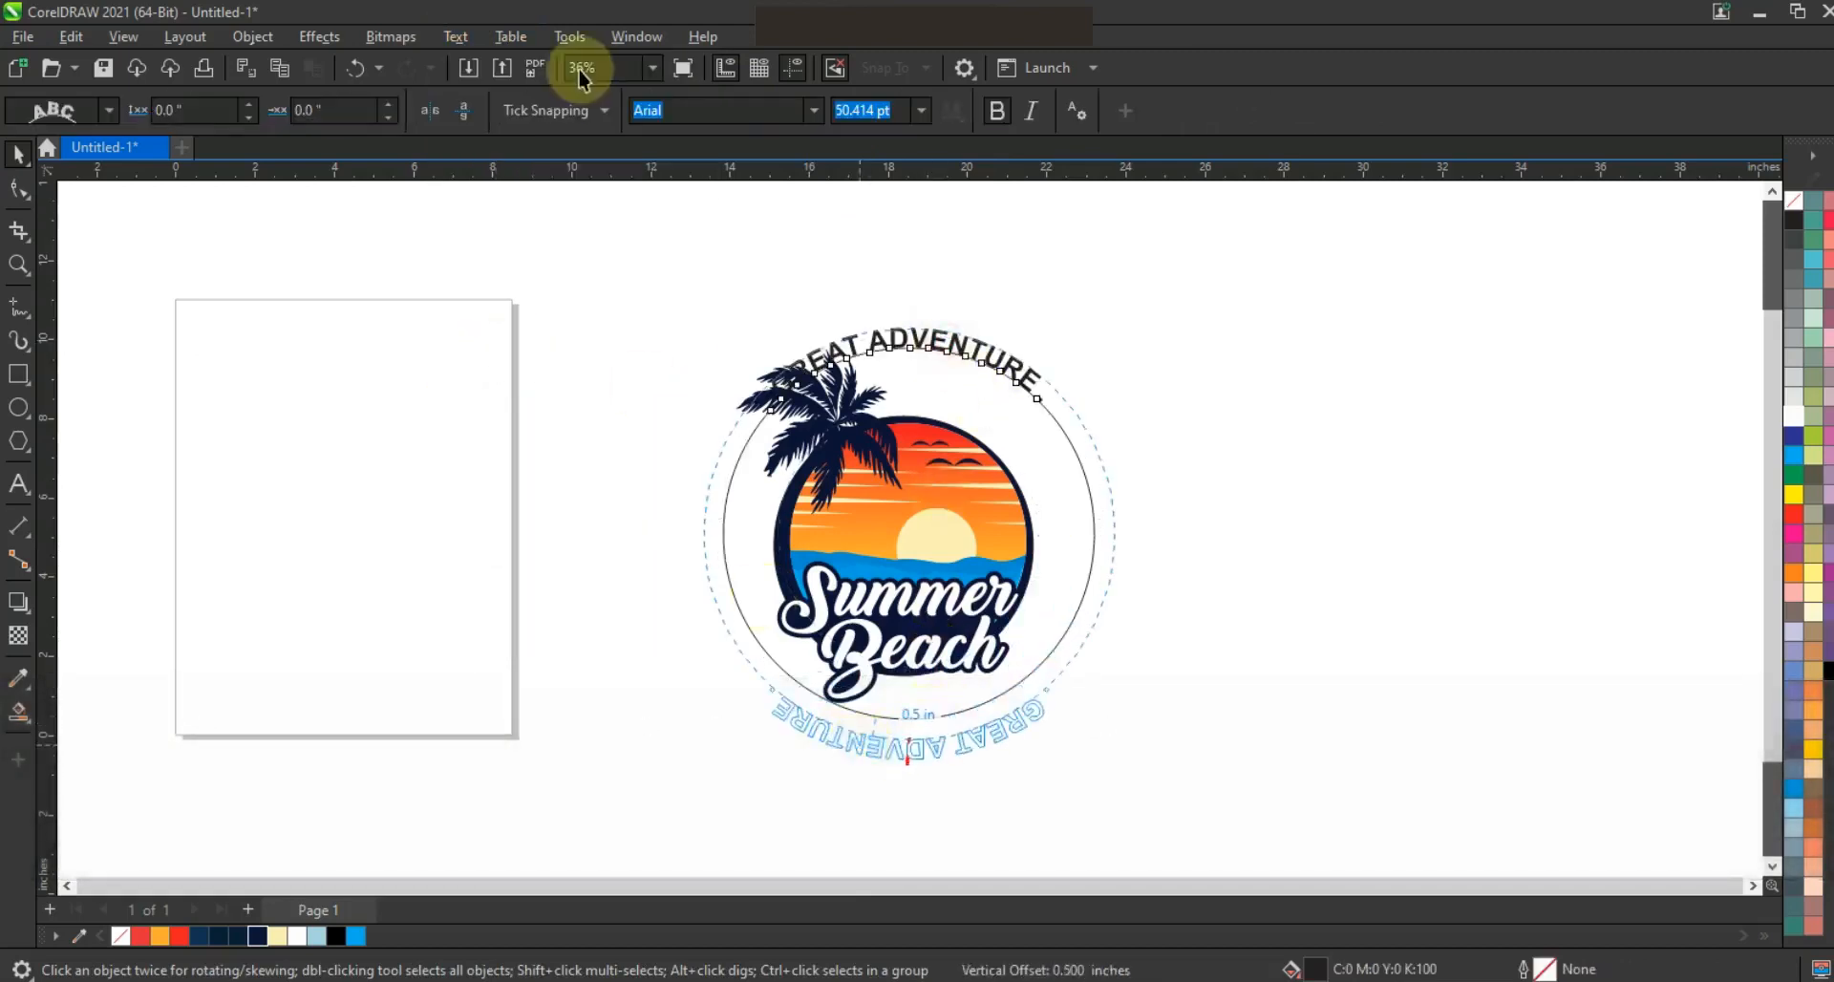
{"action": "left_click", "coordinate": [409, 113]}
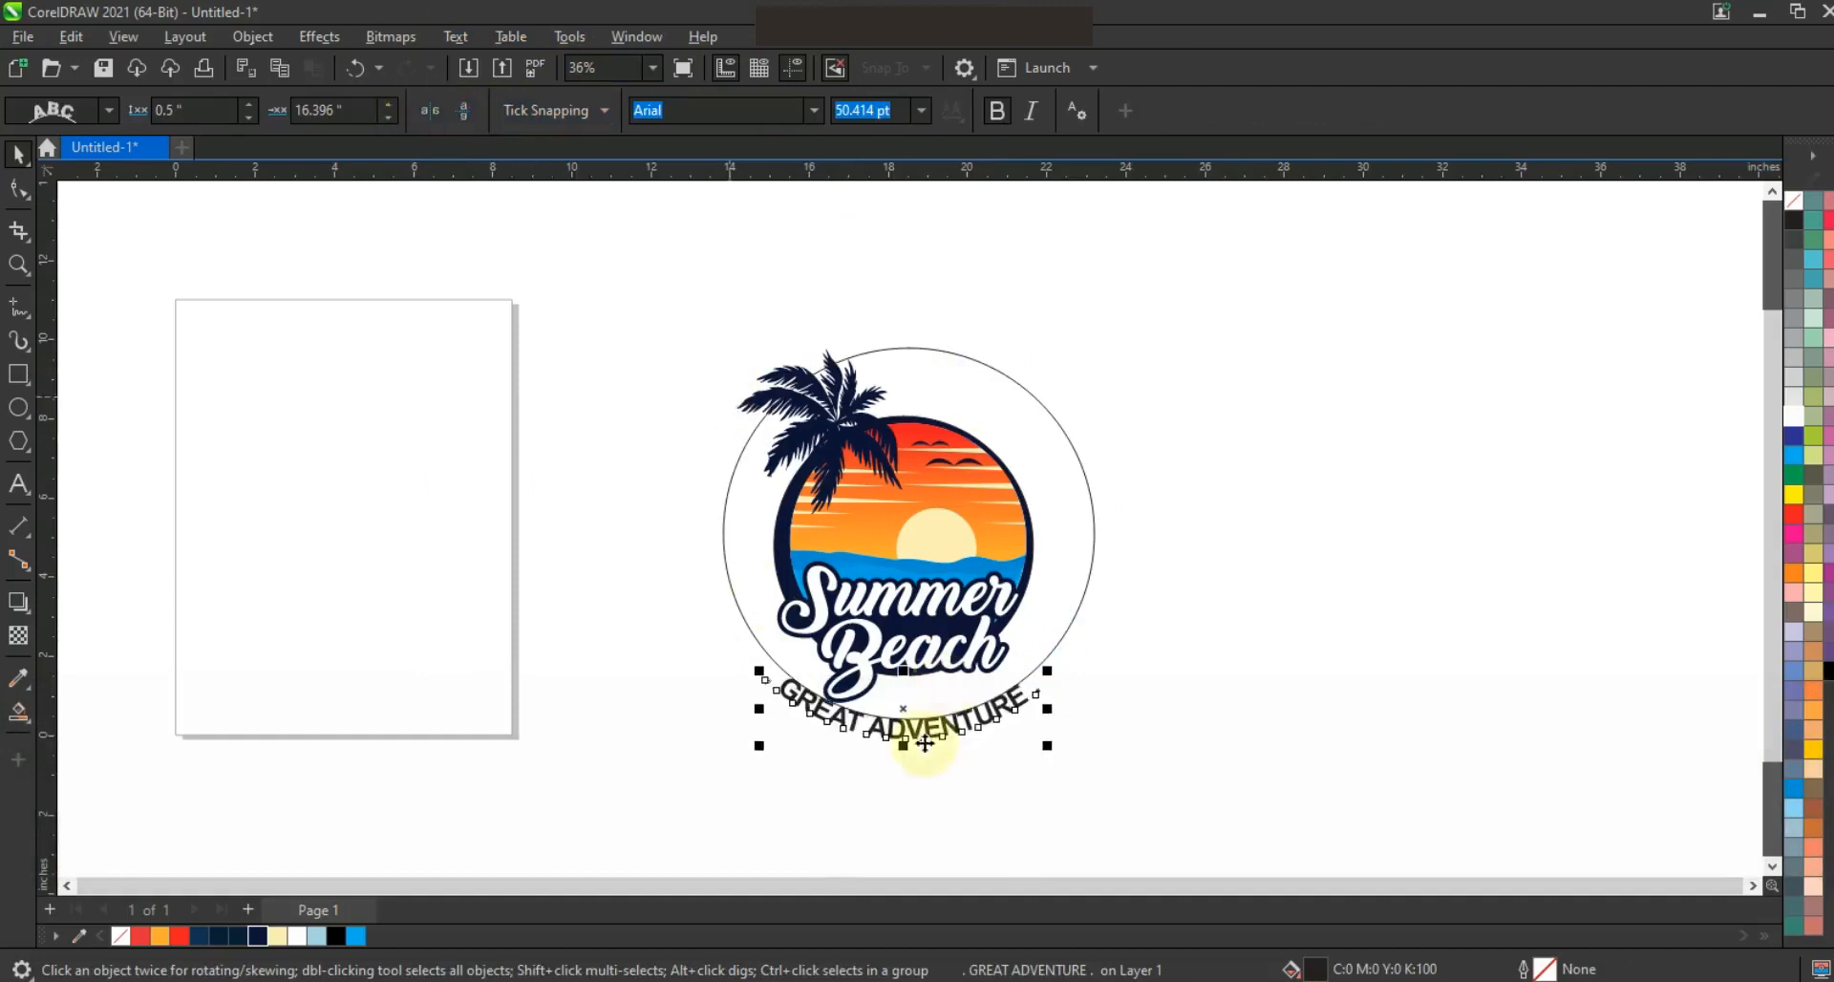
Widen the character spacing of the curved GREAT ADVENTURE text until it spans about 9.1 inches
{"action": "left_click", "coordinate": [18, 188]}
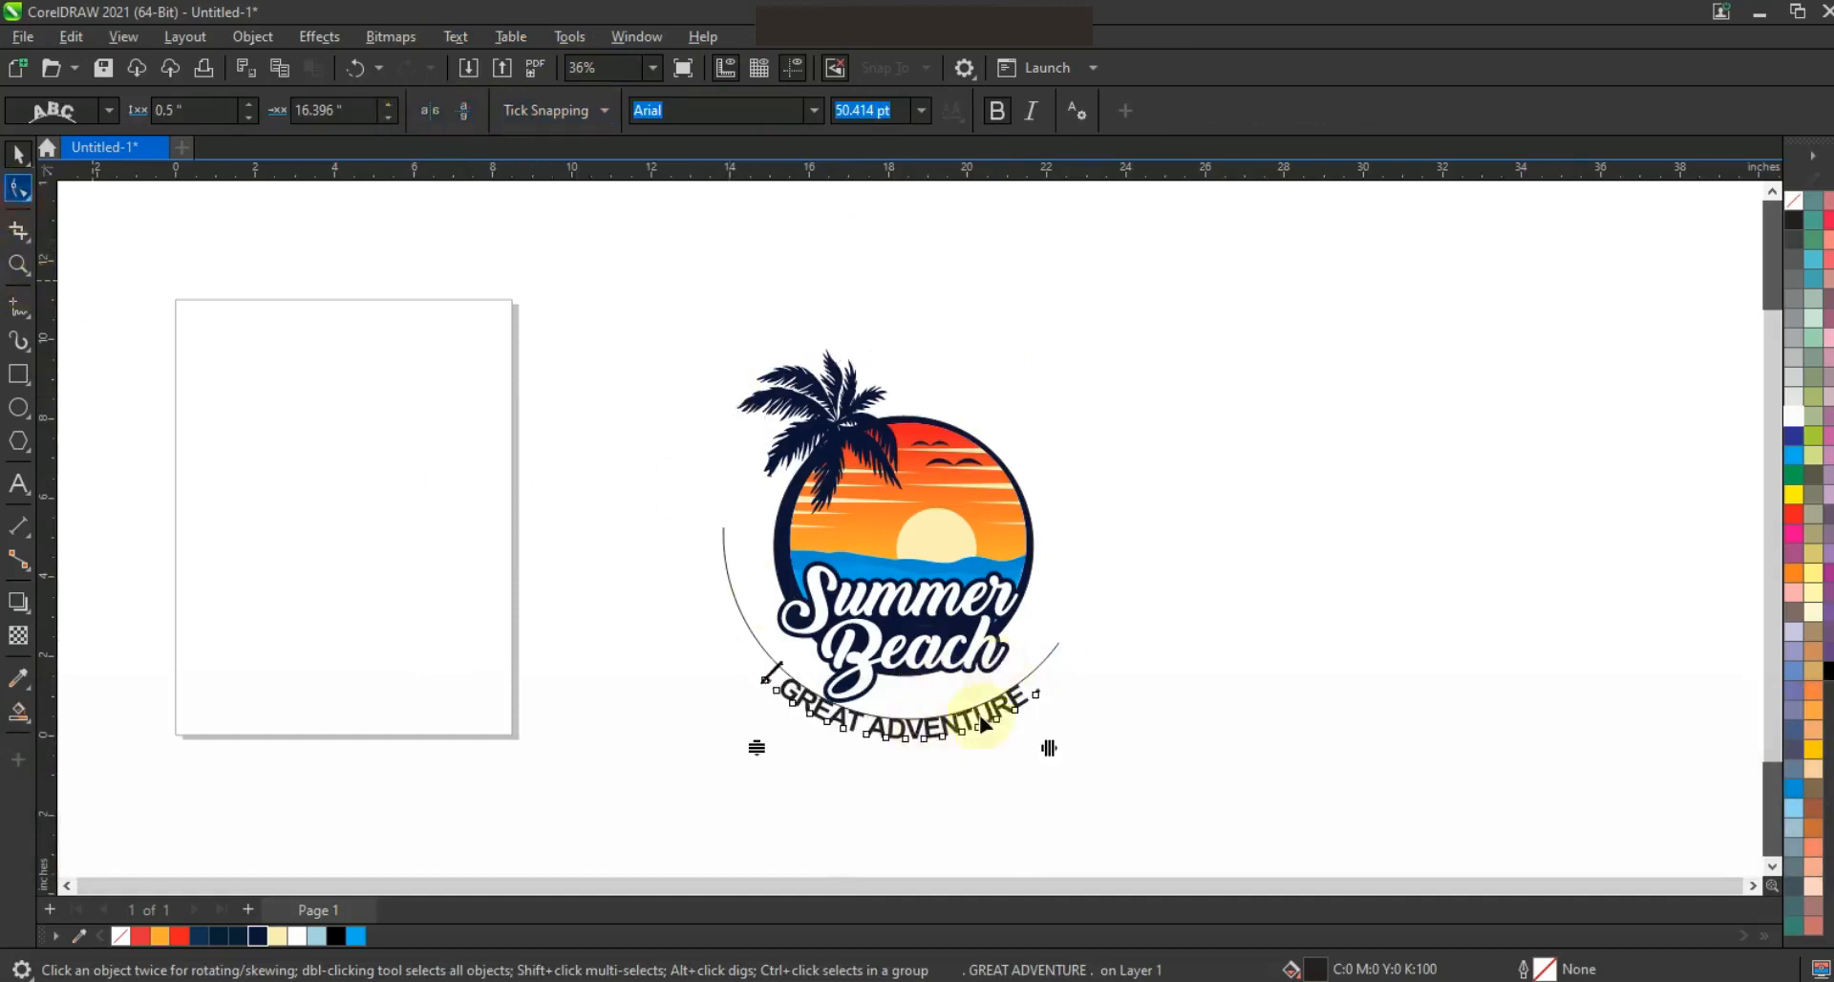
{"action": "left_click_drag", "start_coordinate": [1051, 752], "coordinate": [1105, 734]}
{"action": "left_click_drag", "start_coordinate": [1070, 750], "coordinate": [1117, 744]}
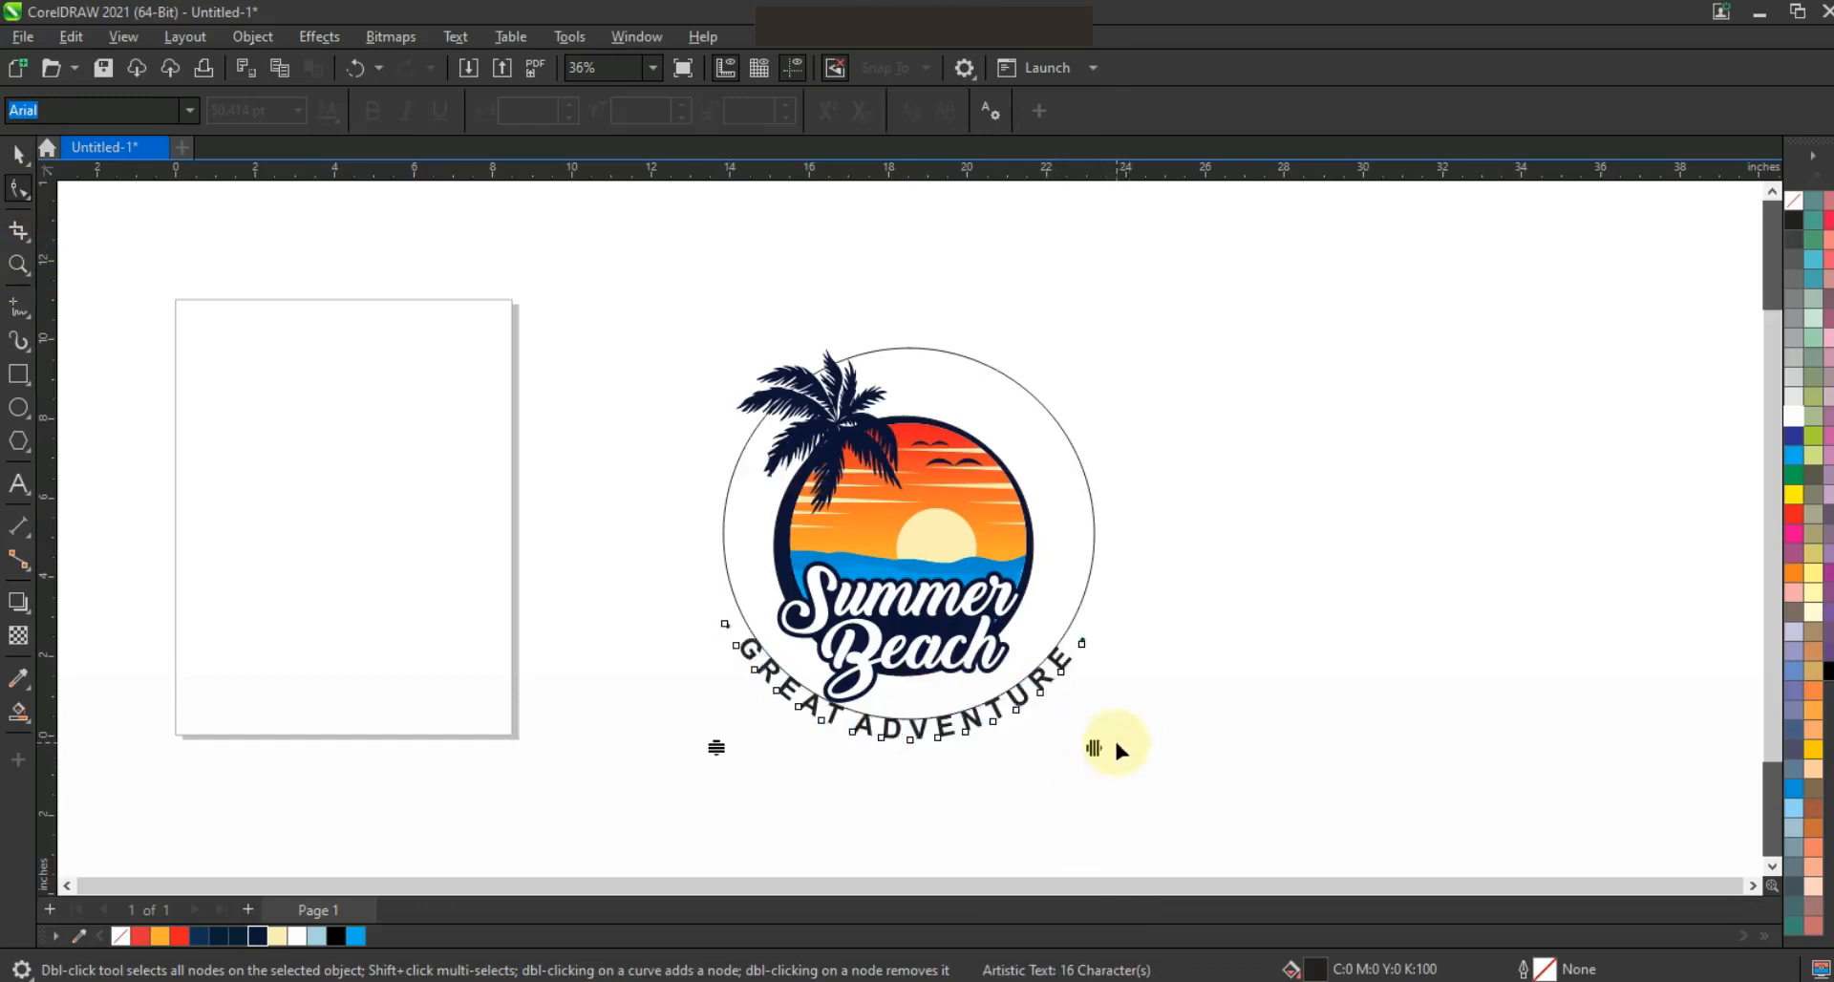
{"action": "left_click", "coordinate": [18, 153]}
Convert the curved GREAT ADVENTURE text to curves and delete the guide circle
{"action": "left_click", "coordinate": [253, 37]}
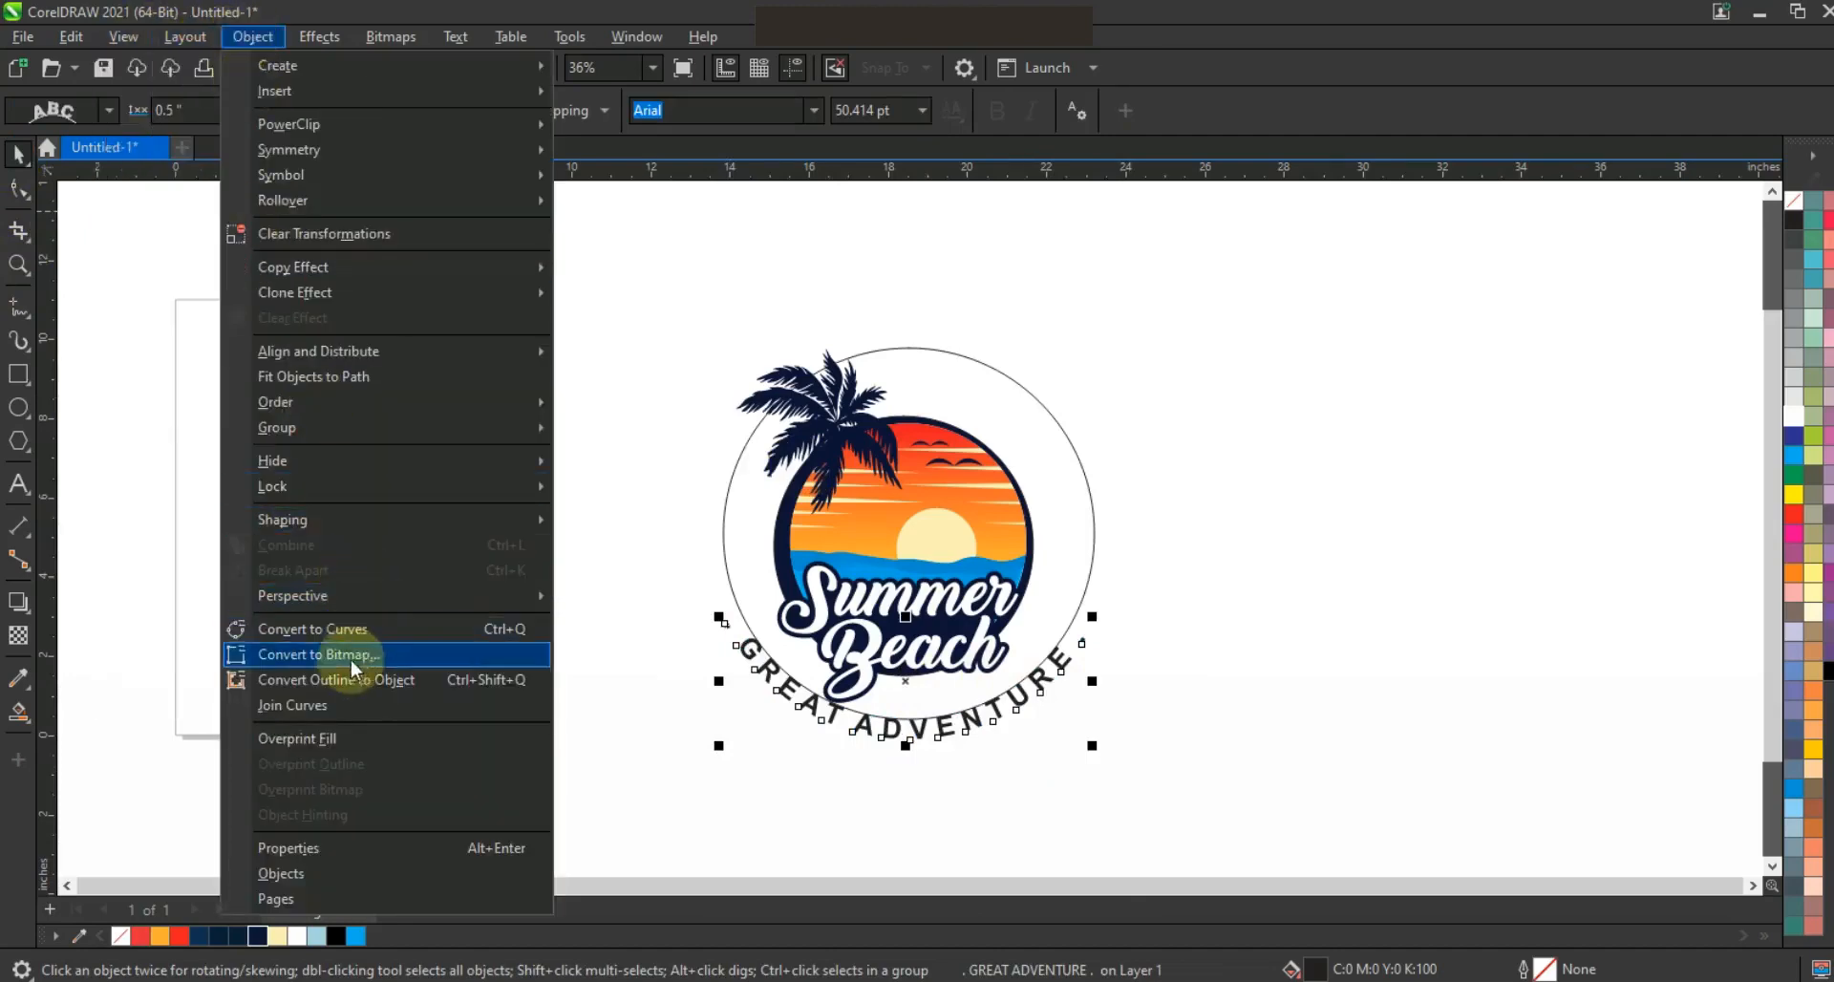
{"action": "left_click", "coordinate": [352, 629]}
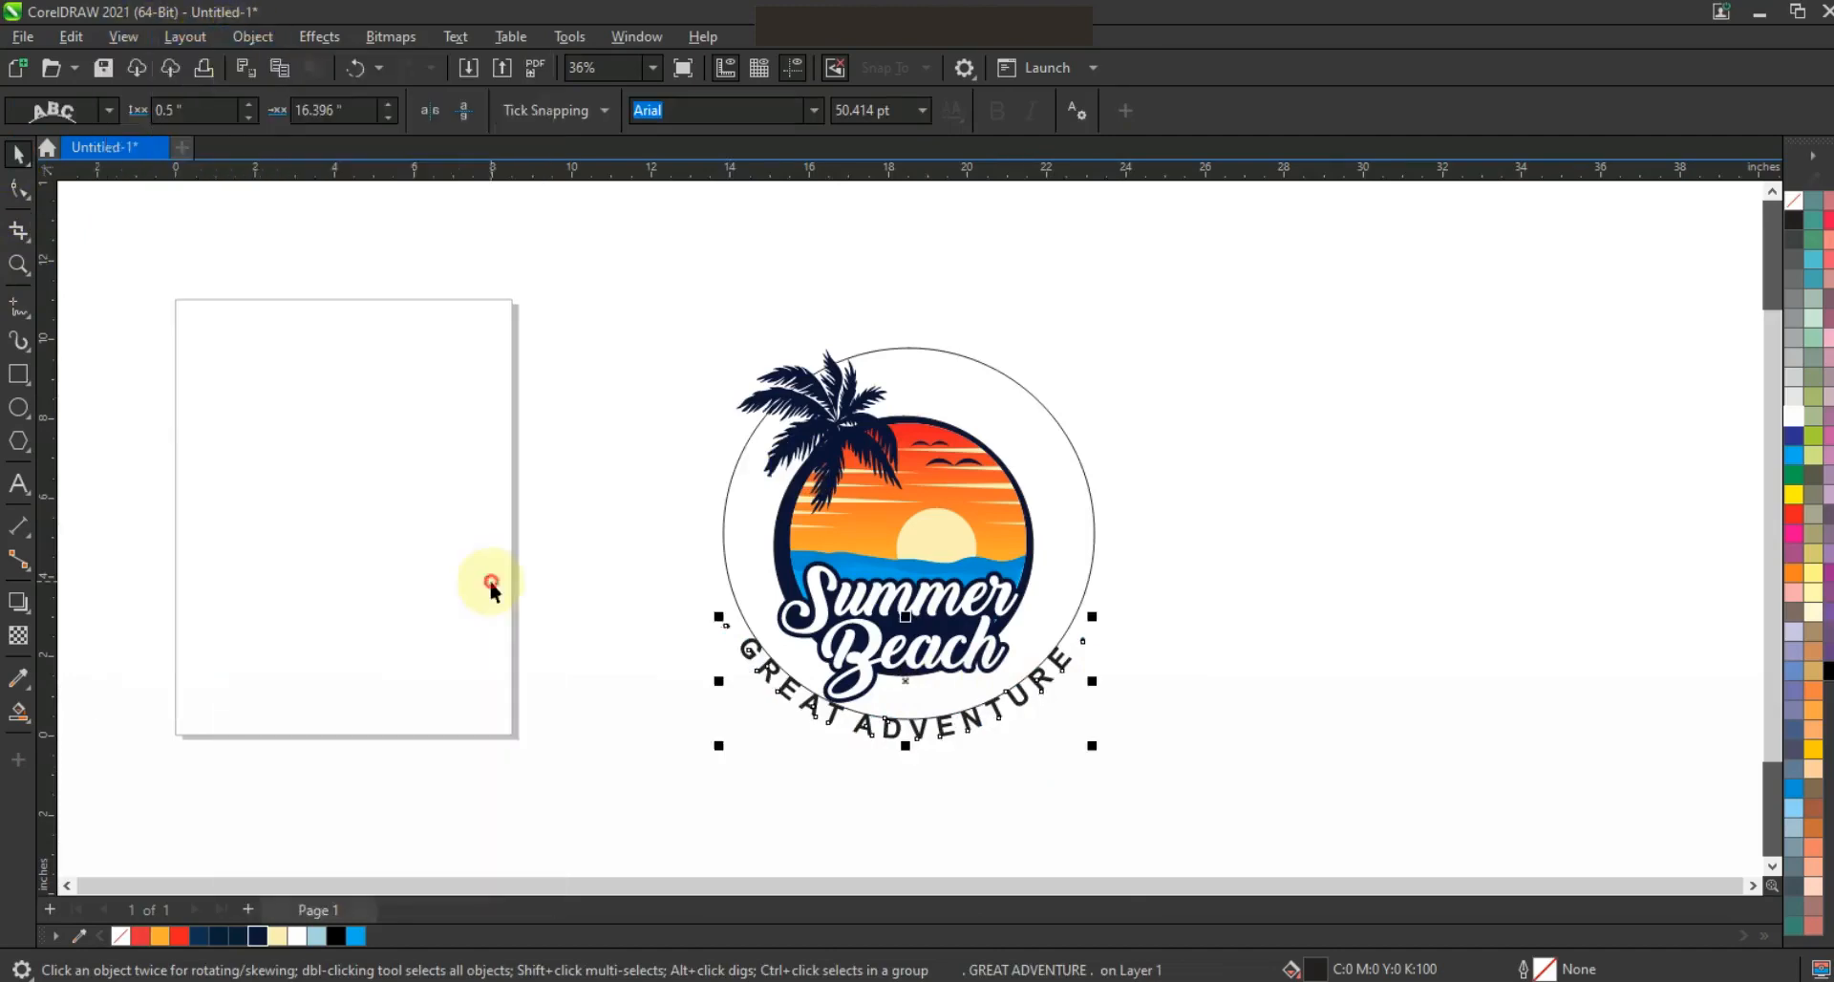
{"action": "left_click", "coordinate": [730, 573]}
{"action": "key", "text": "Delete"}
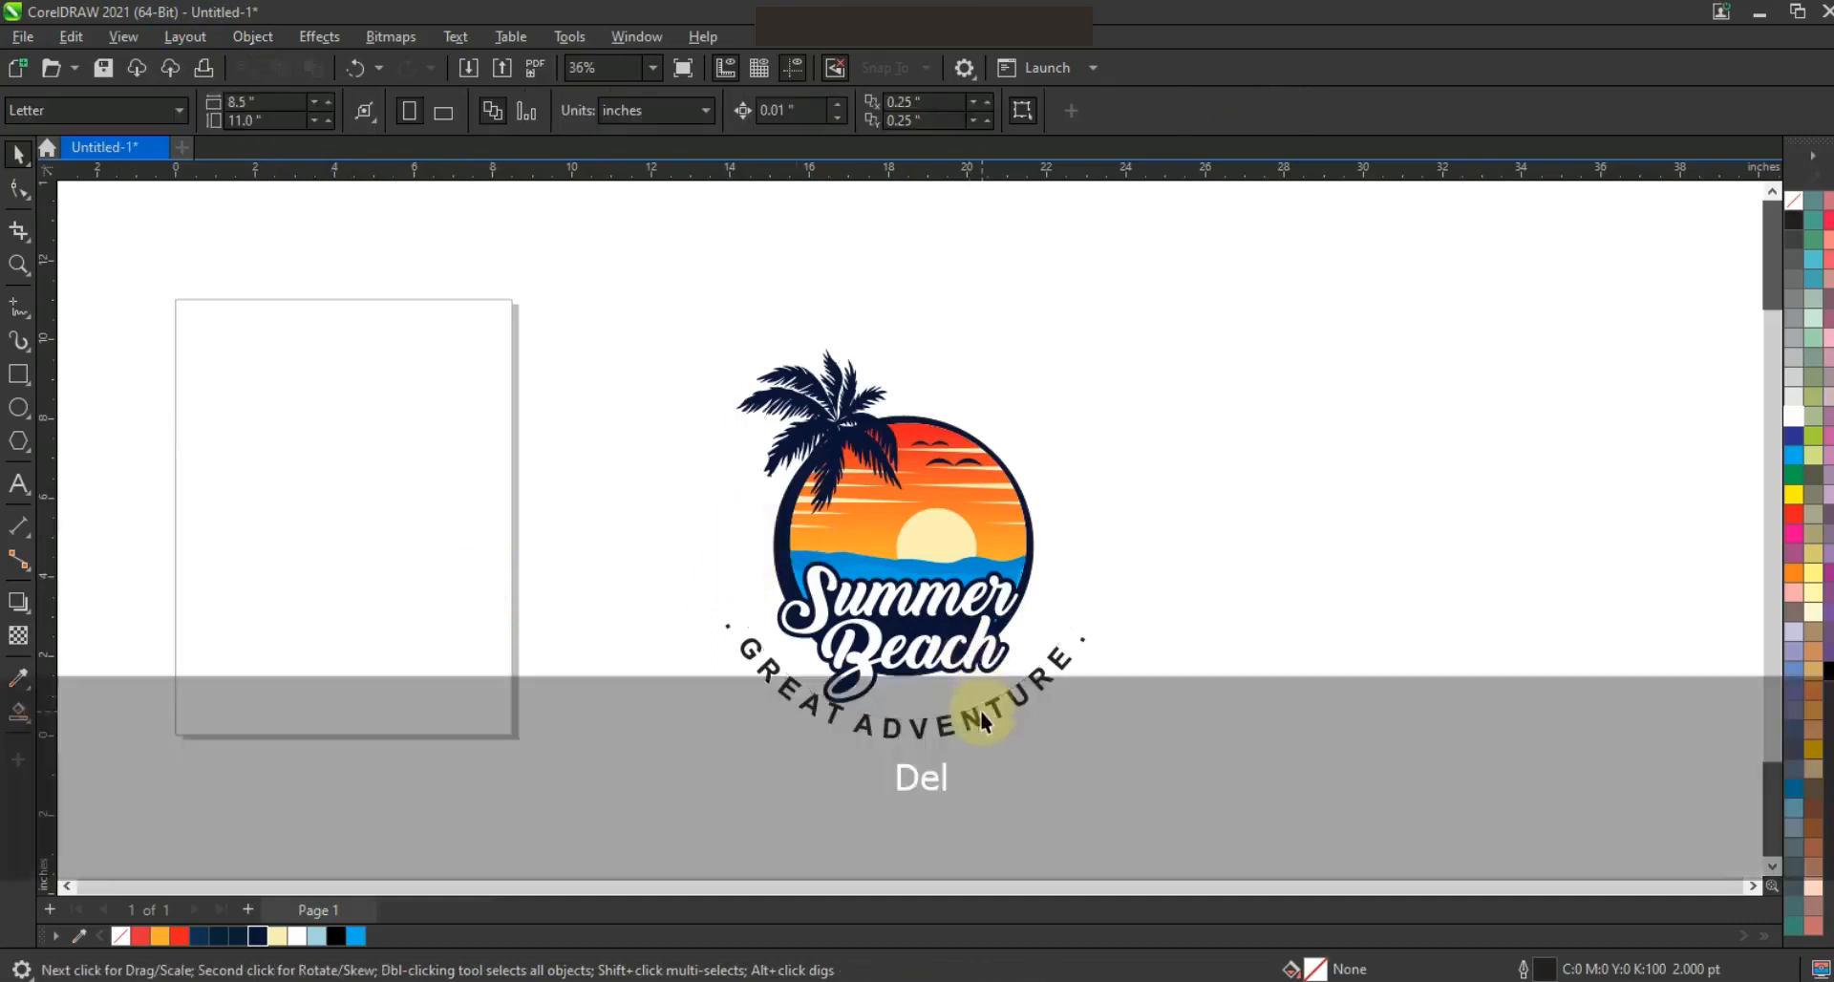
Move the curved text slightly lower, scale it to 92.3%, and fill it with the design's dark navy
{"action": "left_click", "coordinate": [1036, 678]}
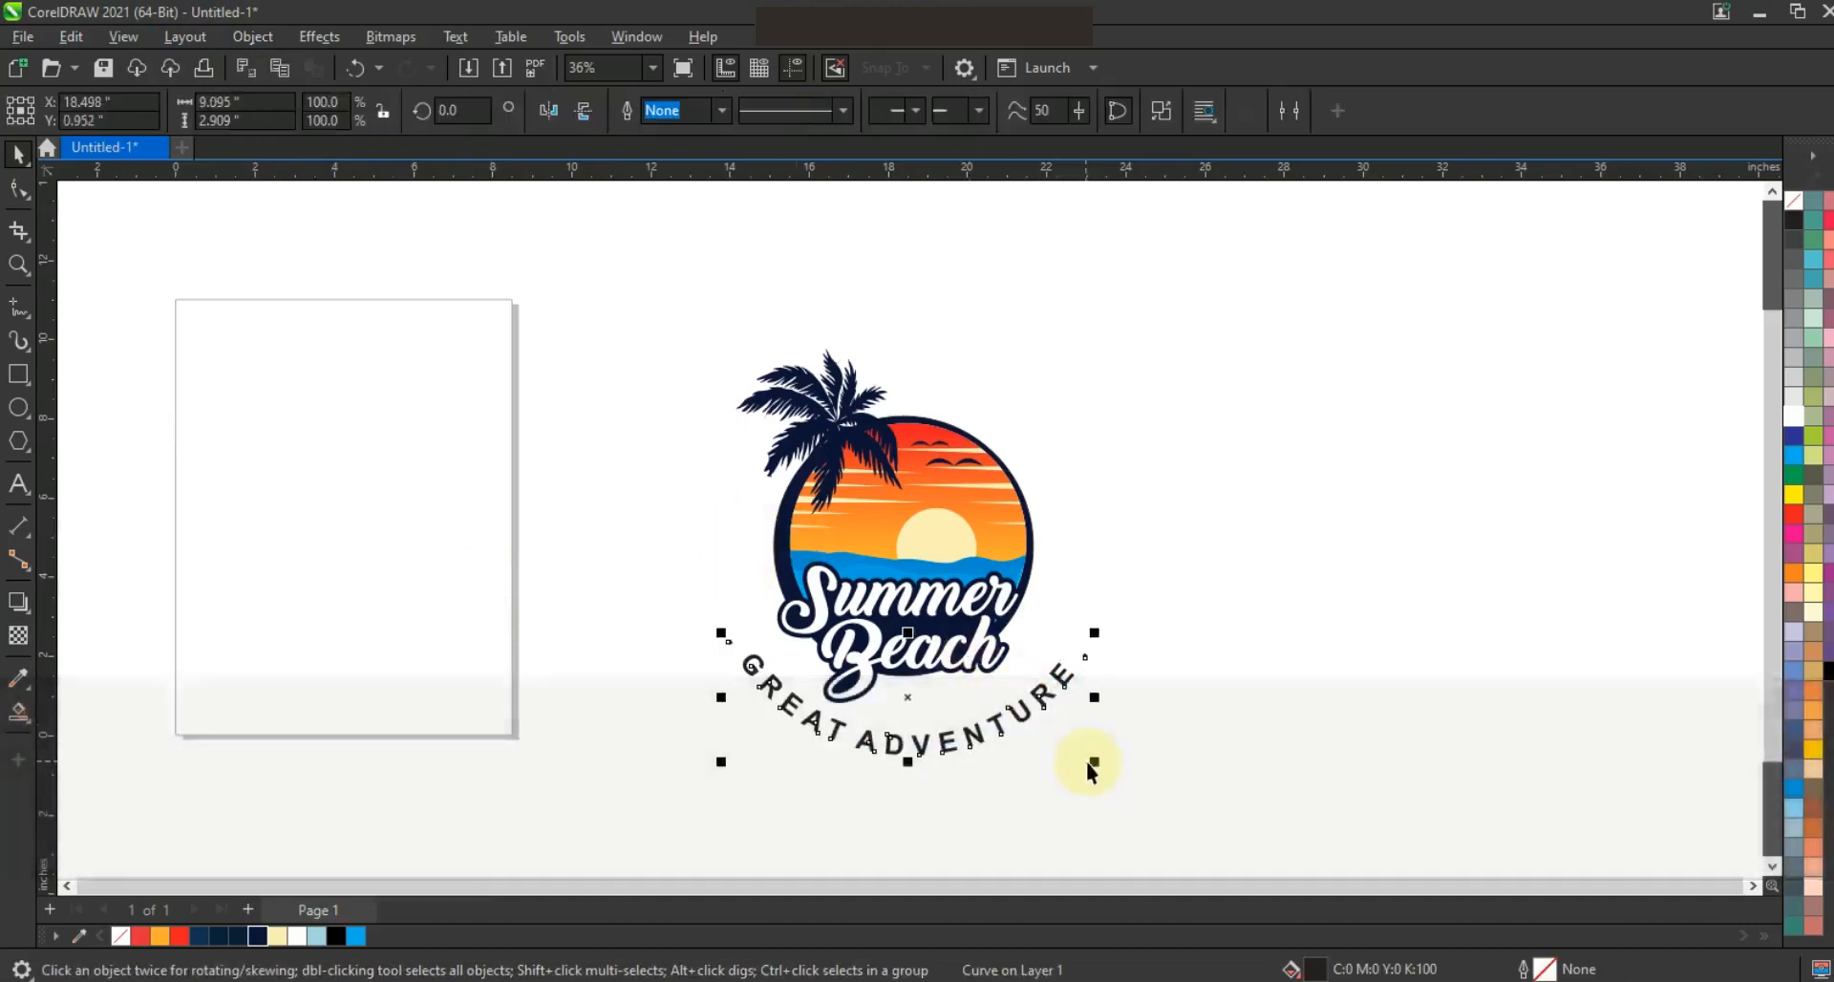
{"action": "left_click_drag", "start_coordinate": [1096, 764], "coordinate": [1005, 714]}
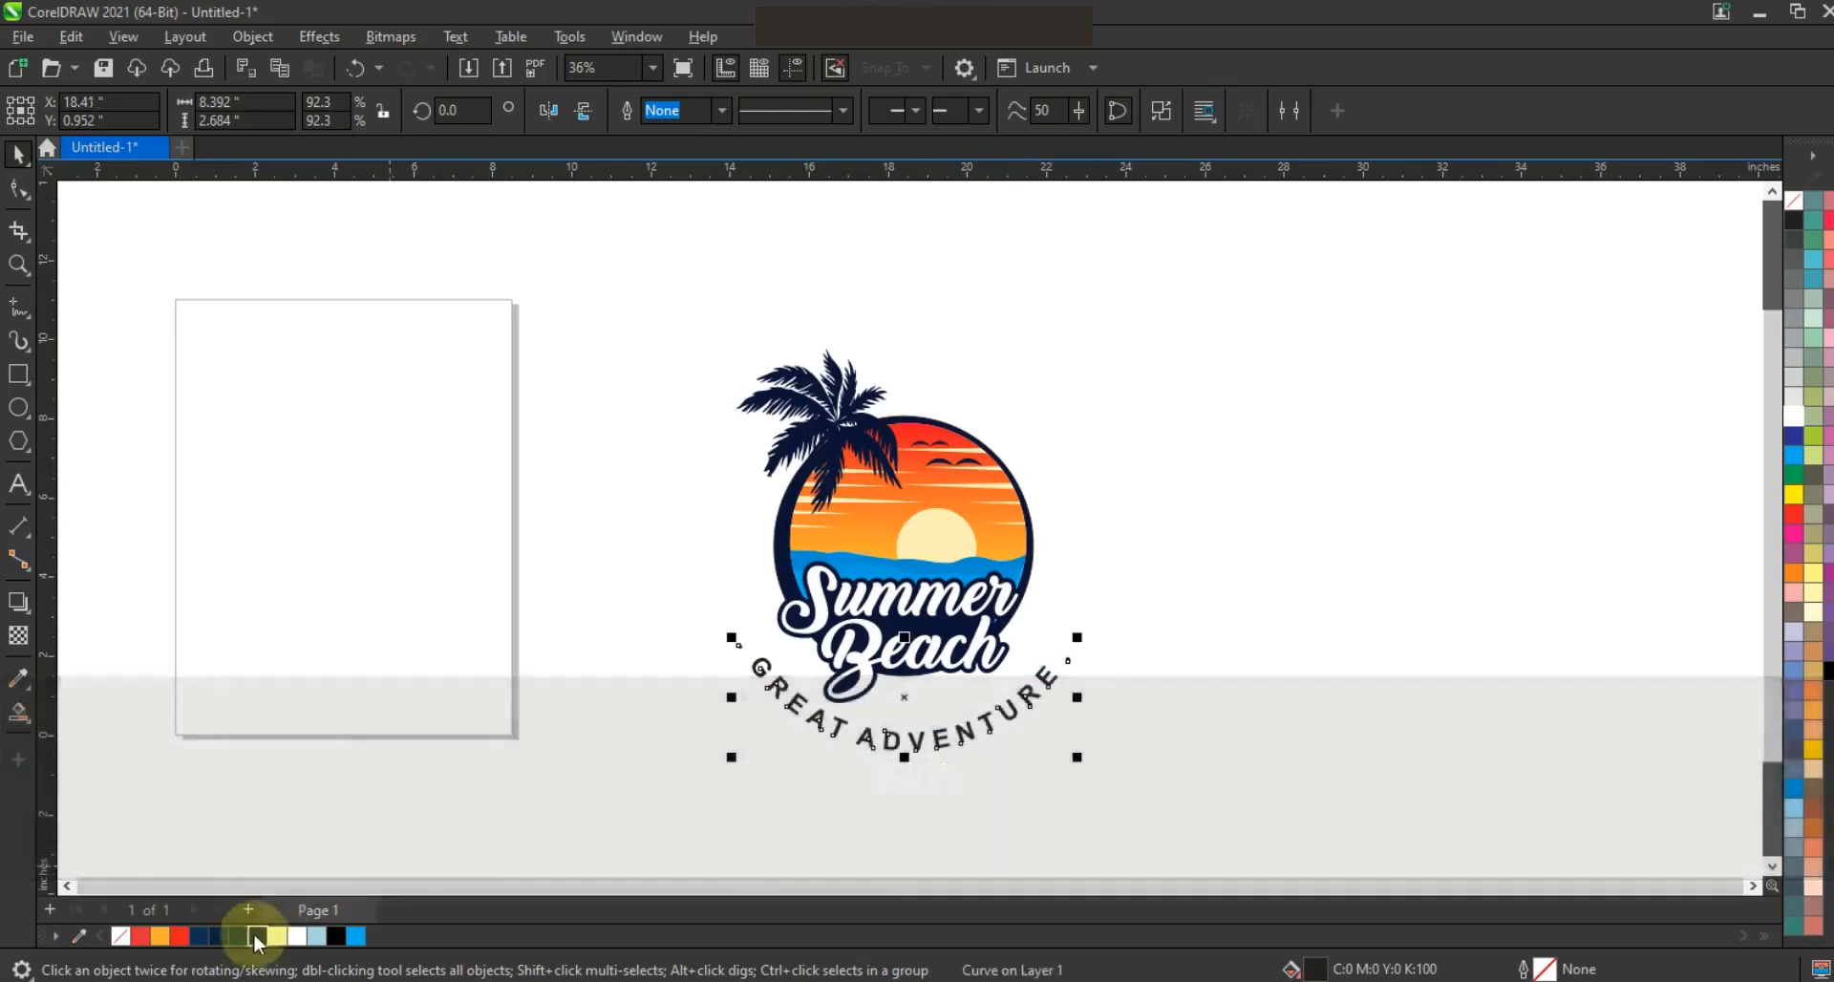
{"action": "left_click", "coordinate": [484, 694]}
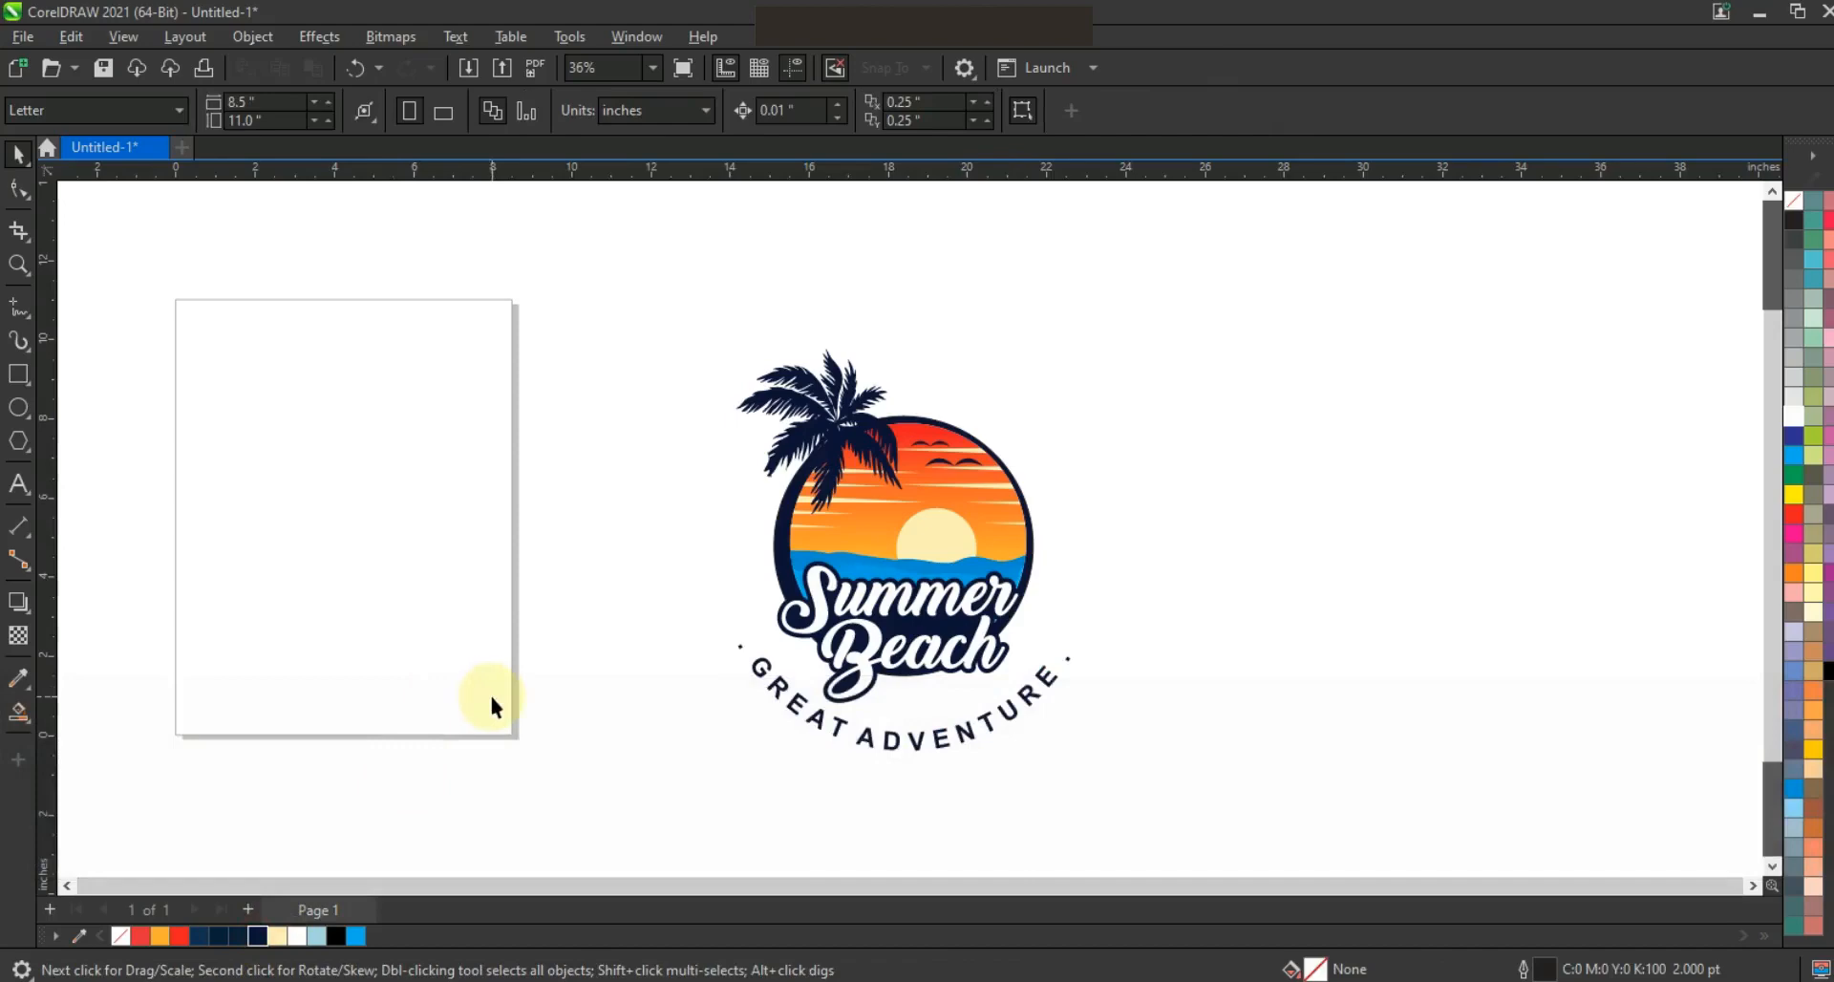
Fit all objects in the view and preview the design full screen
{"action": "key", "text": "F4"}
{"action": "key", "text": "F9"}
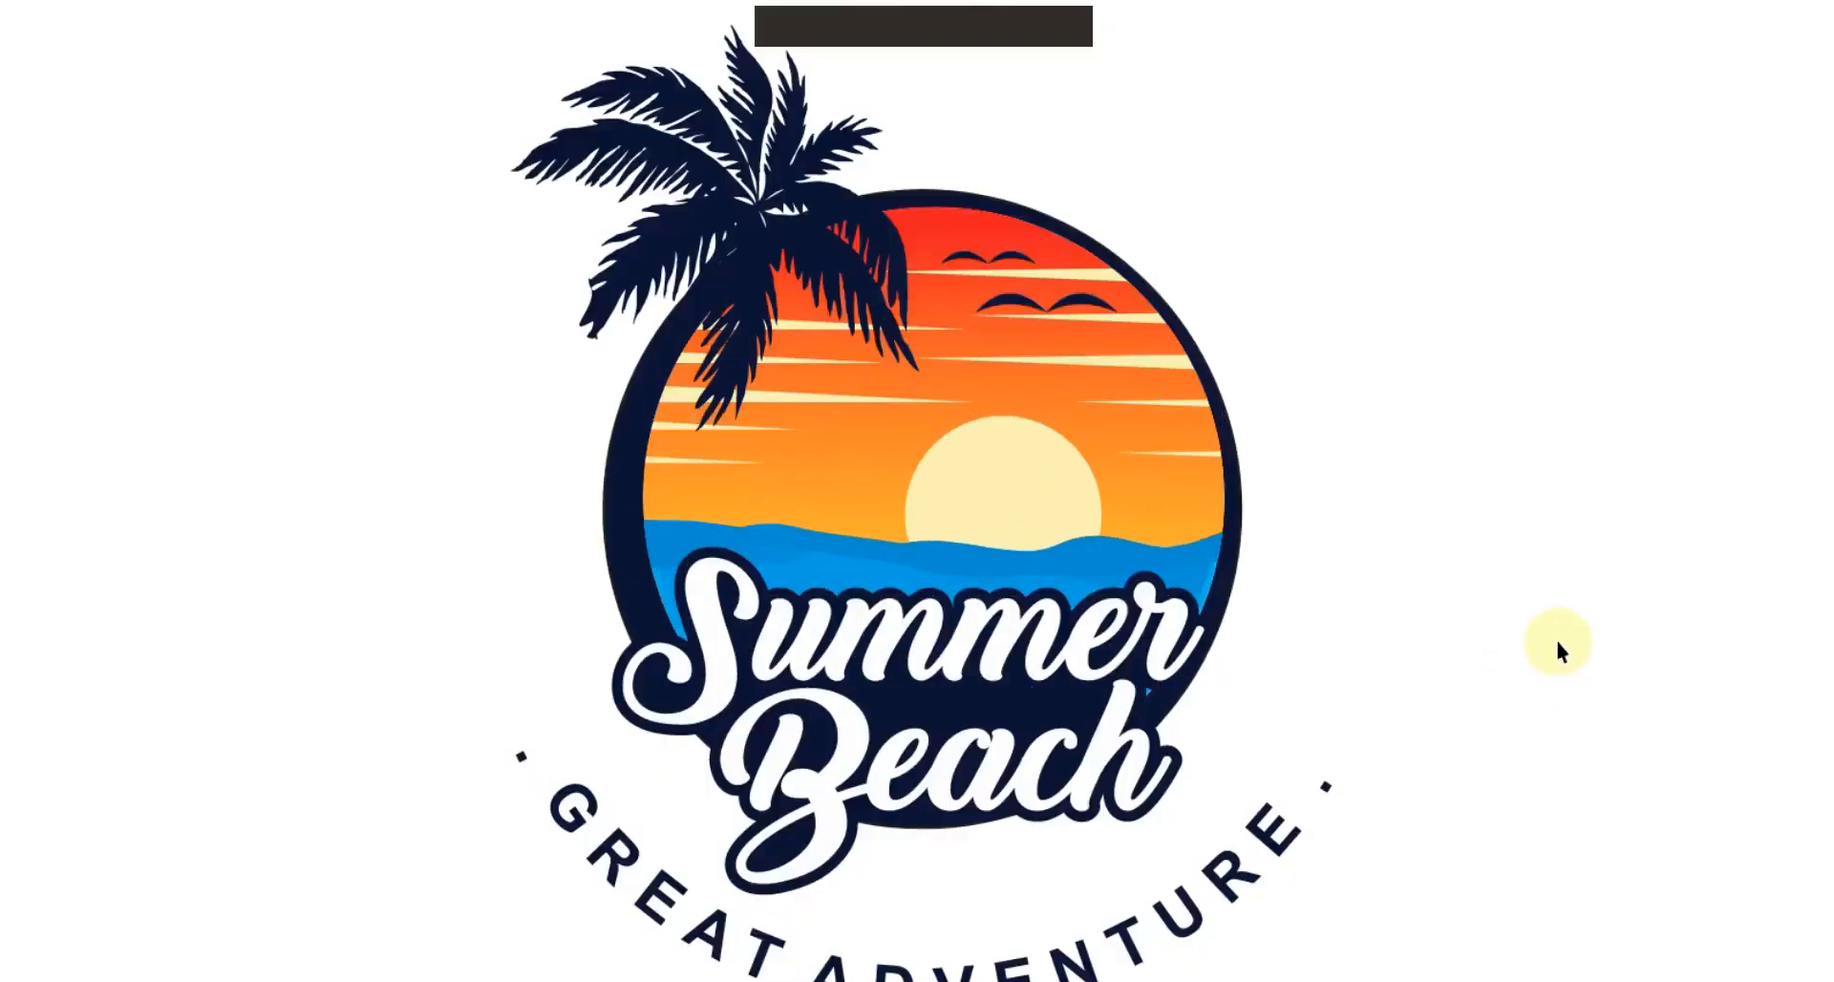